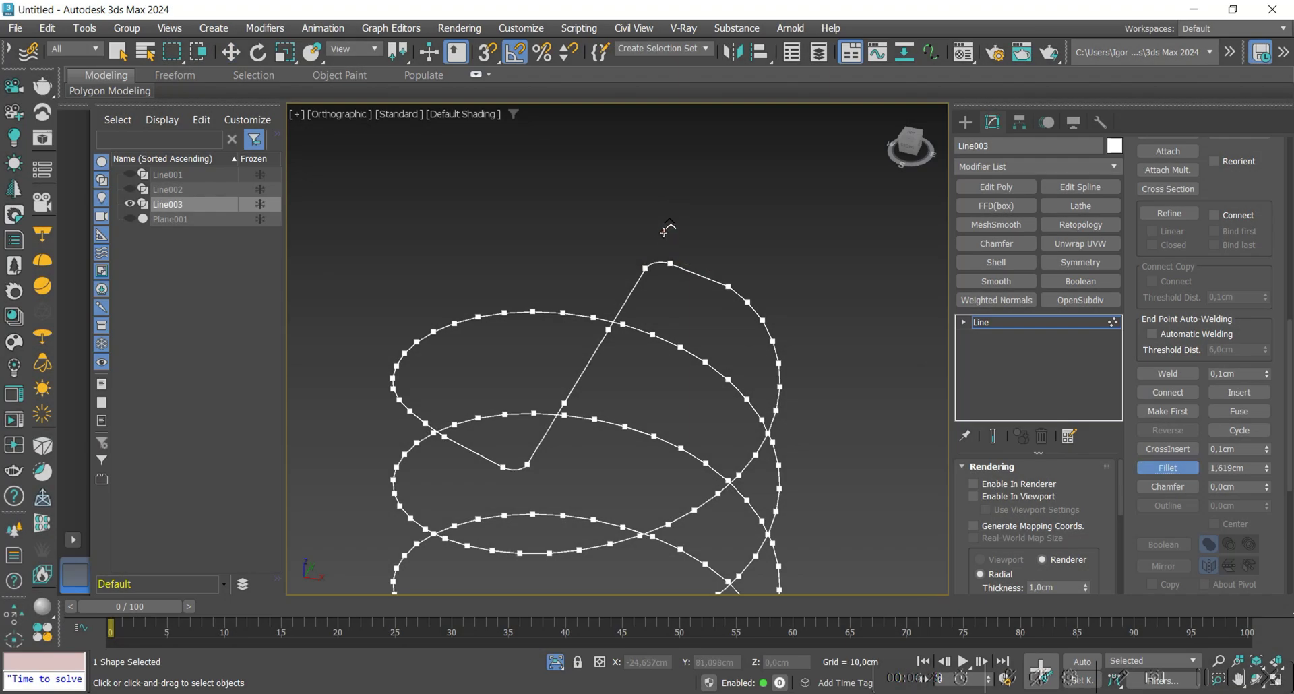
Step: Fillet the selected corner vertices at the upper end of the spiral tube spline by about 1.6 cm
drag(664, 232, 691, 193)
alt+middle_drag(701, 393, 738, 377)
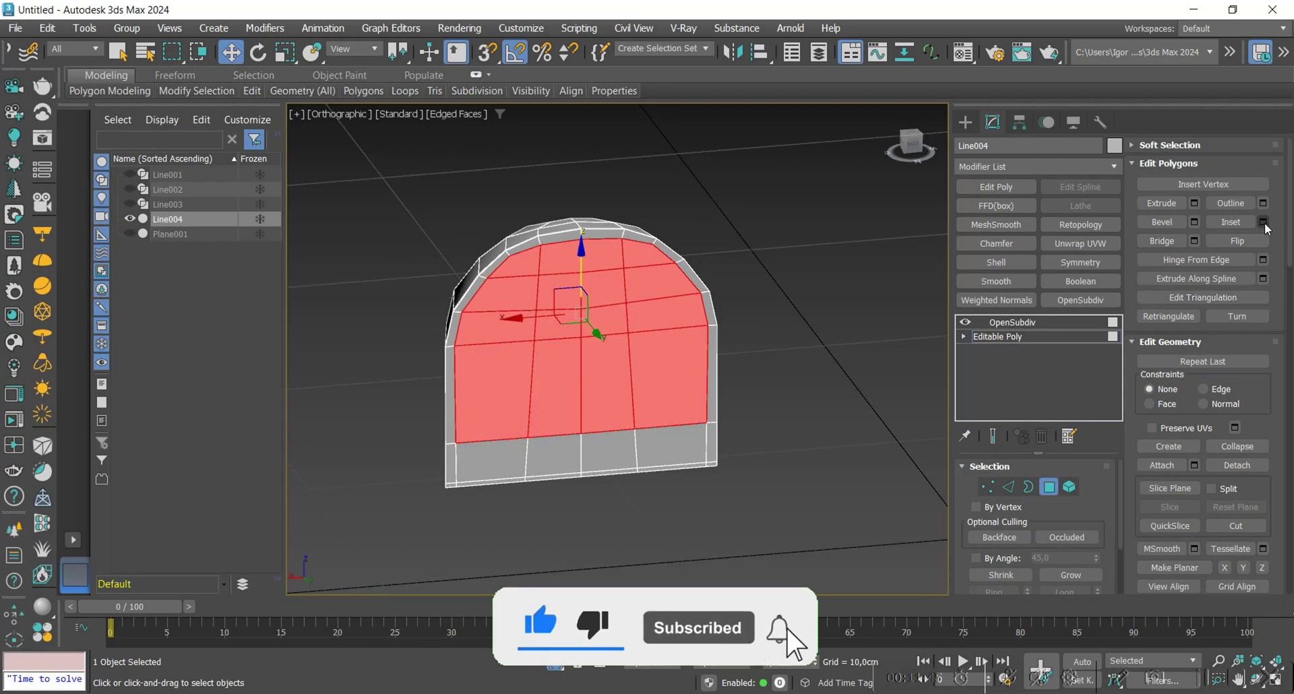
Step: Inset the selected front polygons of the arched piece by 1 cm
click(1263, 221)
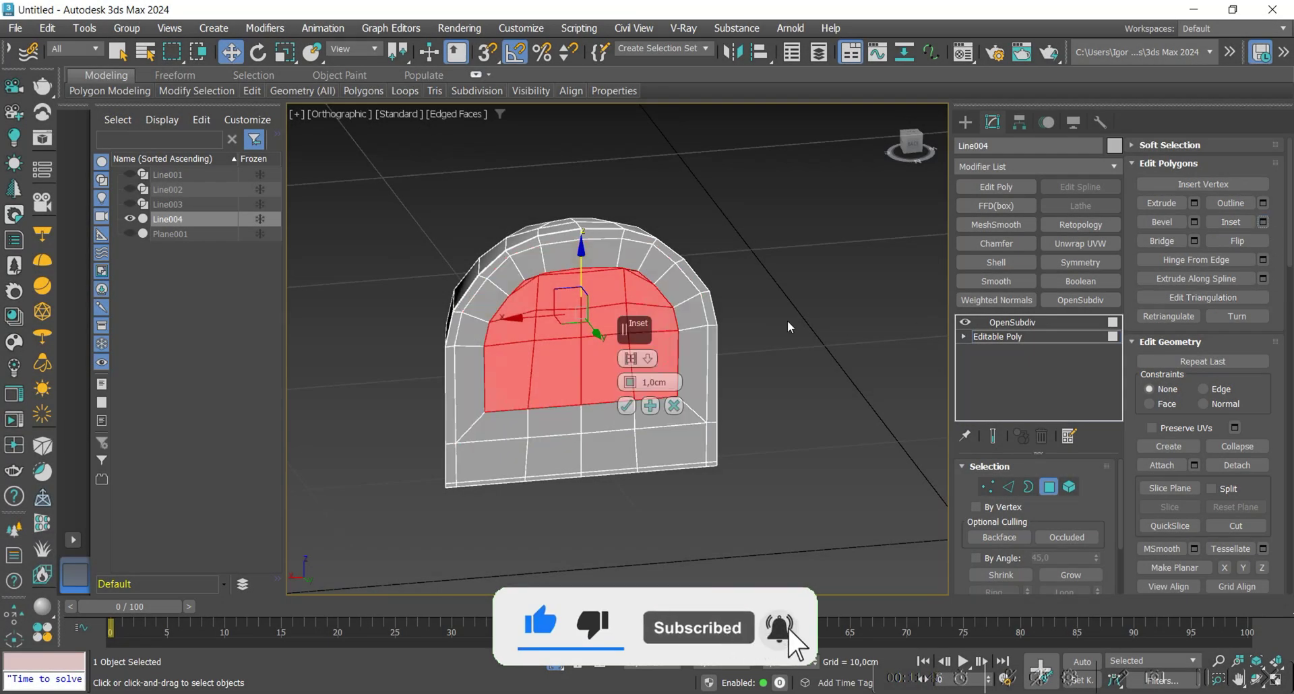
click(635, 405)
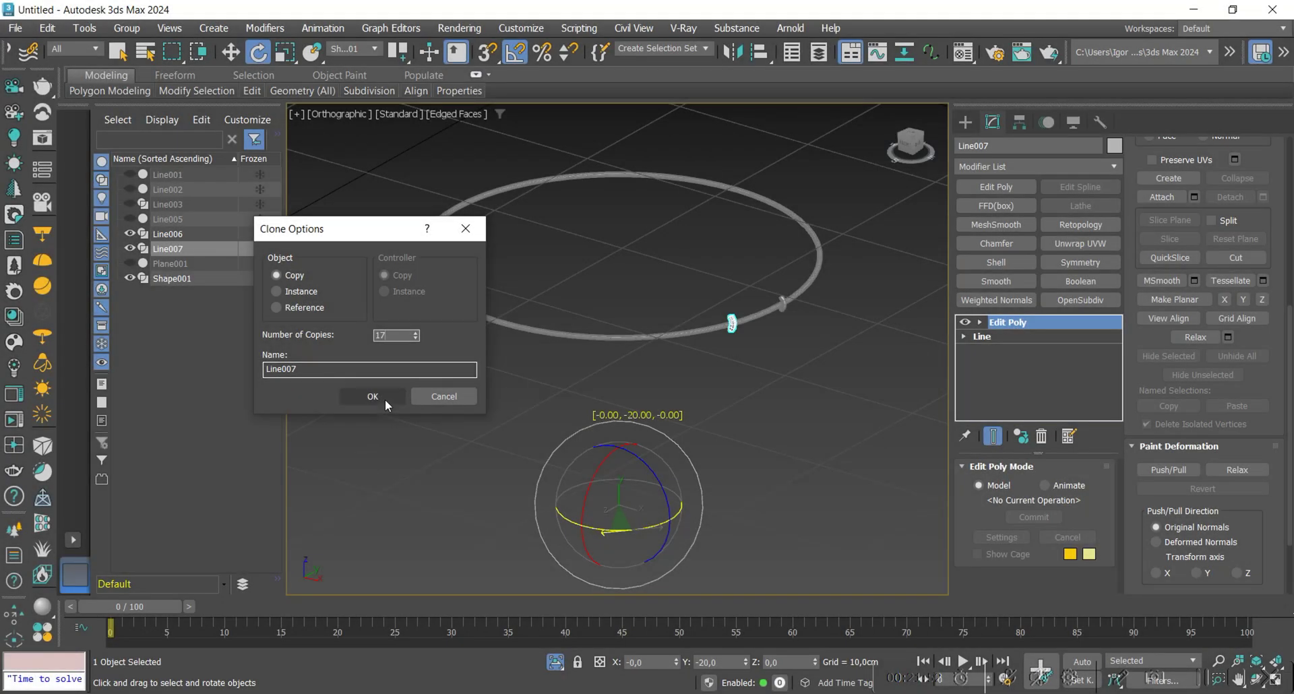
Step: Make 17 rotated copies of the small clip around the ring, 20 degrees apart
click(385, 399)
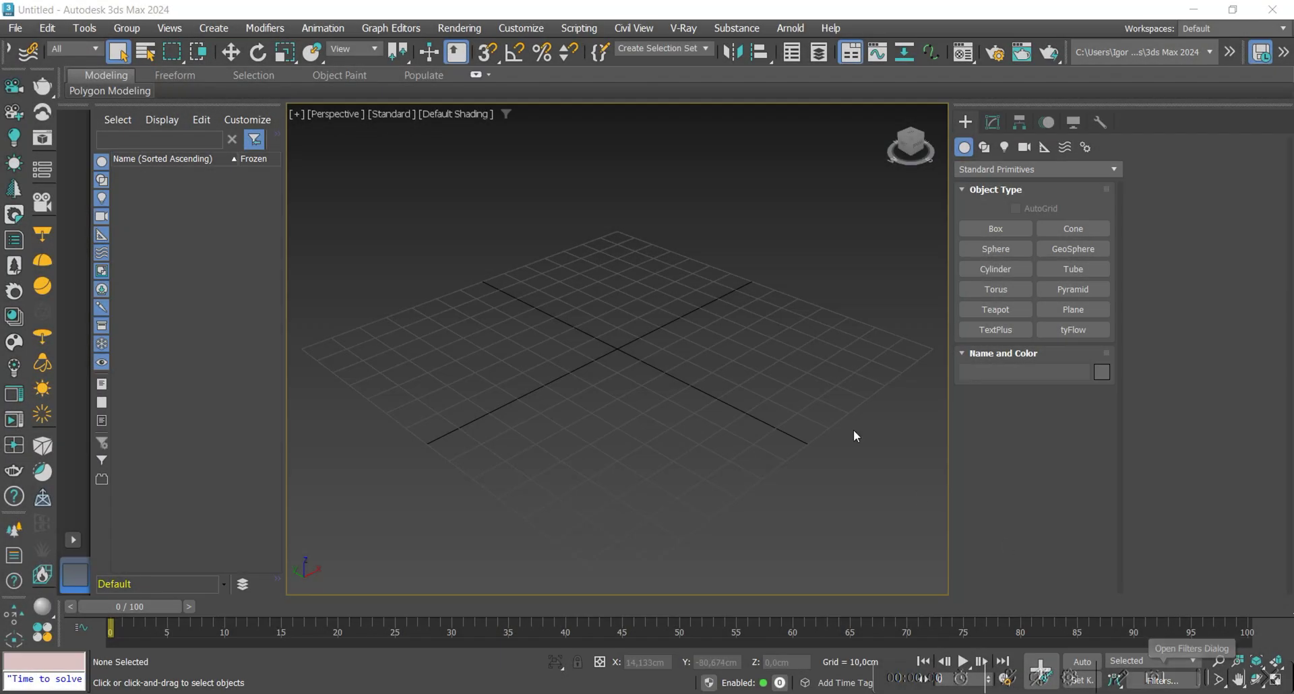
Step: Create a plane in the front view with length and width of 120 cm and one segment in each direction
click(1073, 309)
key(f)
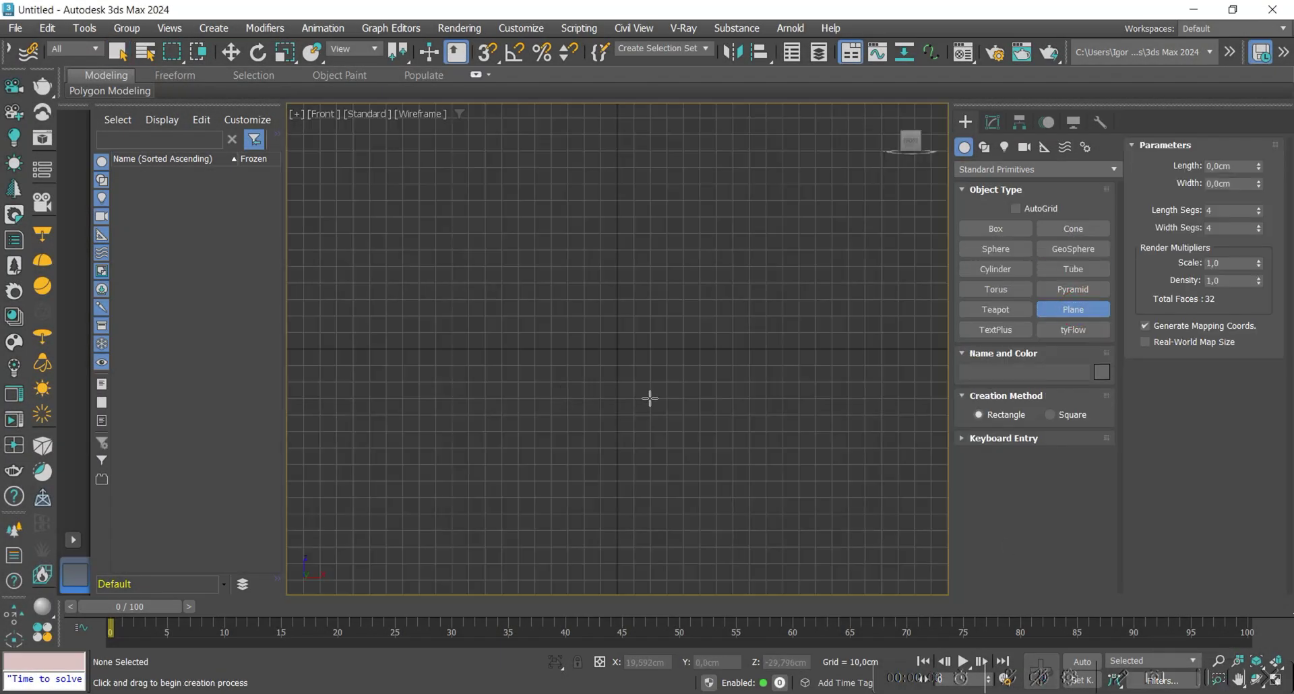
drag(541, 279, 634, 414)
double_click(1228, 166)
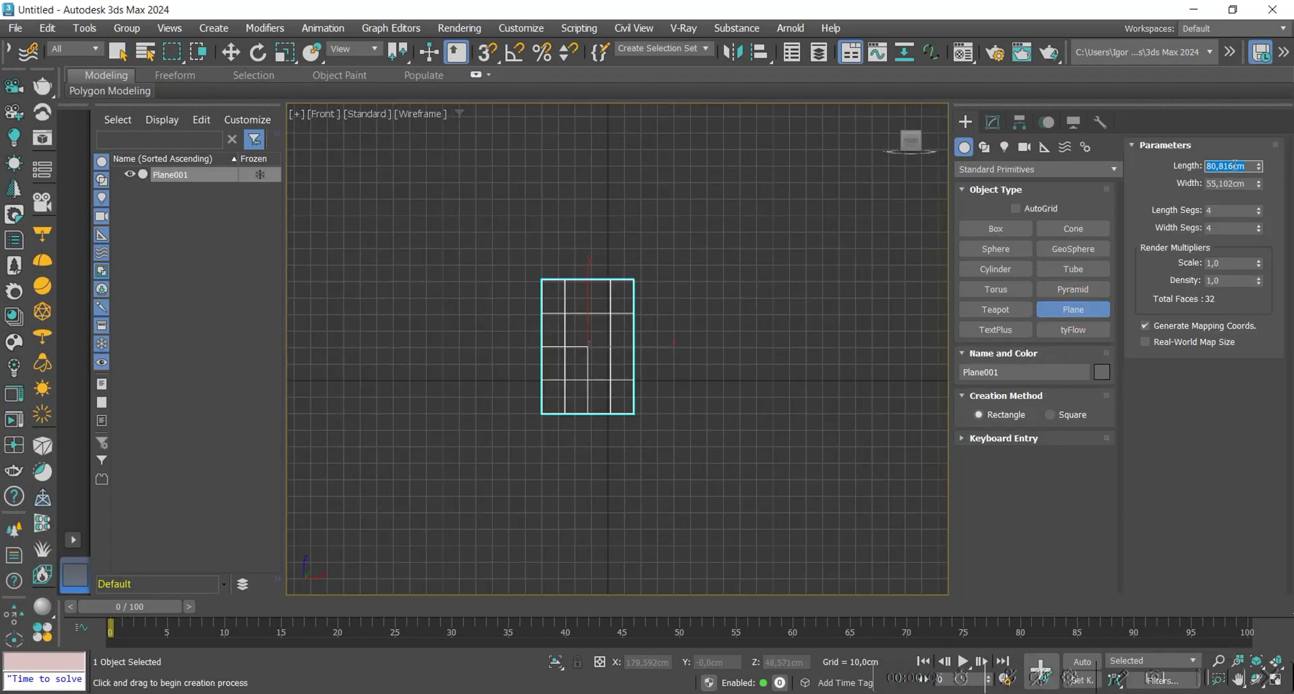
text(120)
key(Tab)
text(120)
key(Tab)
text(1)
key(Tab)
text(1)
Step: Move the plane to X 0 and Z 0 and display the front view shaded
middle_drag(703, 356, 699, 344)
key(w)
middle_drag(677, 401, 662, 351)
right_click(677, 664)
right_click(815, 664)
key(F3)
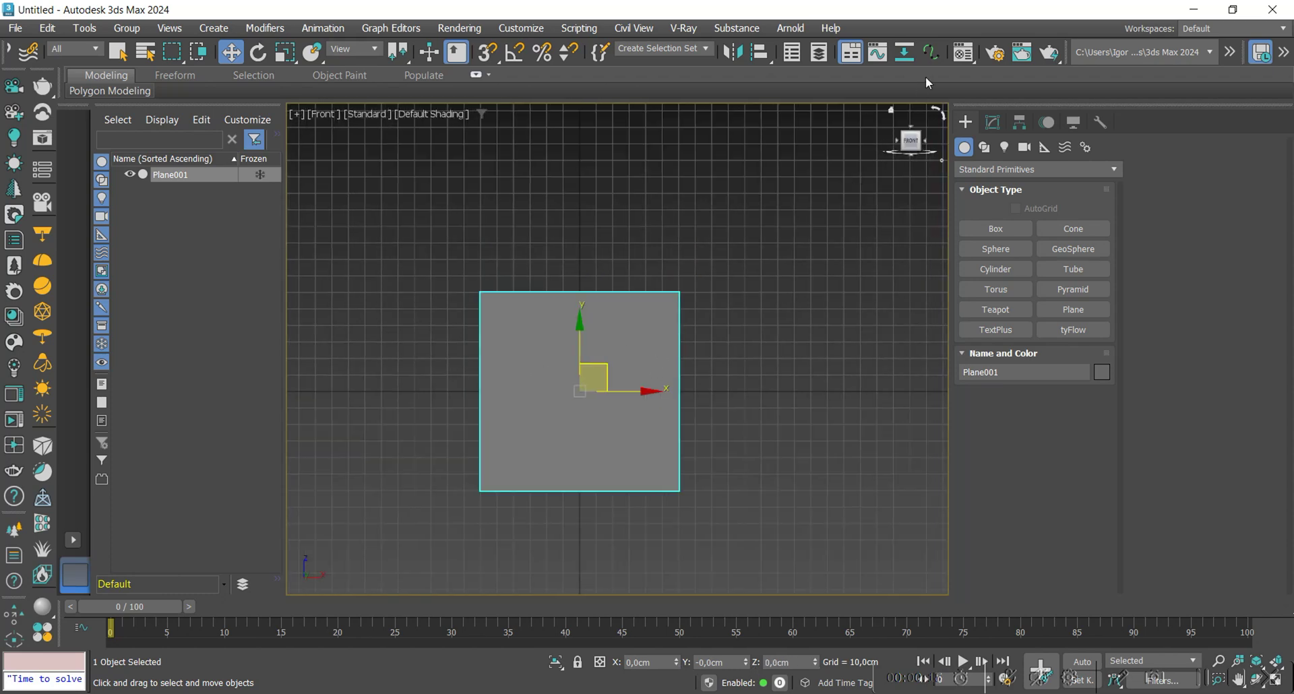
Step: Load Ref.jpg as the base color bitmap of the first material and assign it to the plane
click(965, 52)
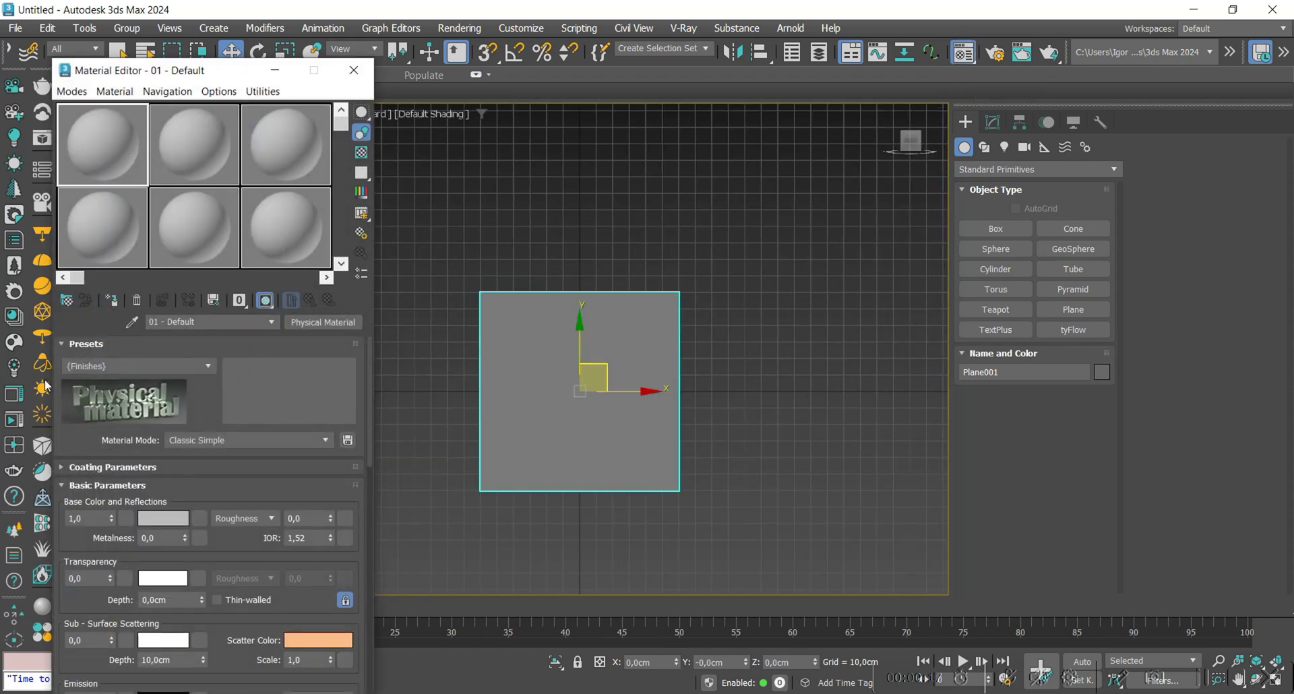
click(199, 518)
double_click(507, 402)
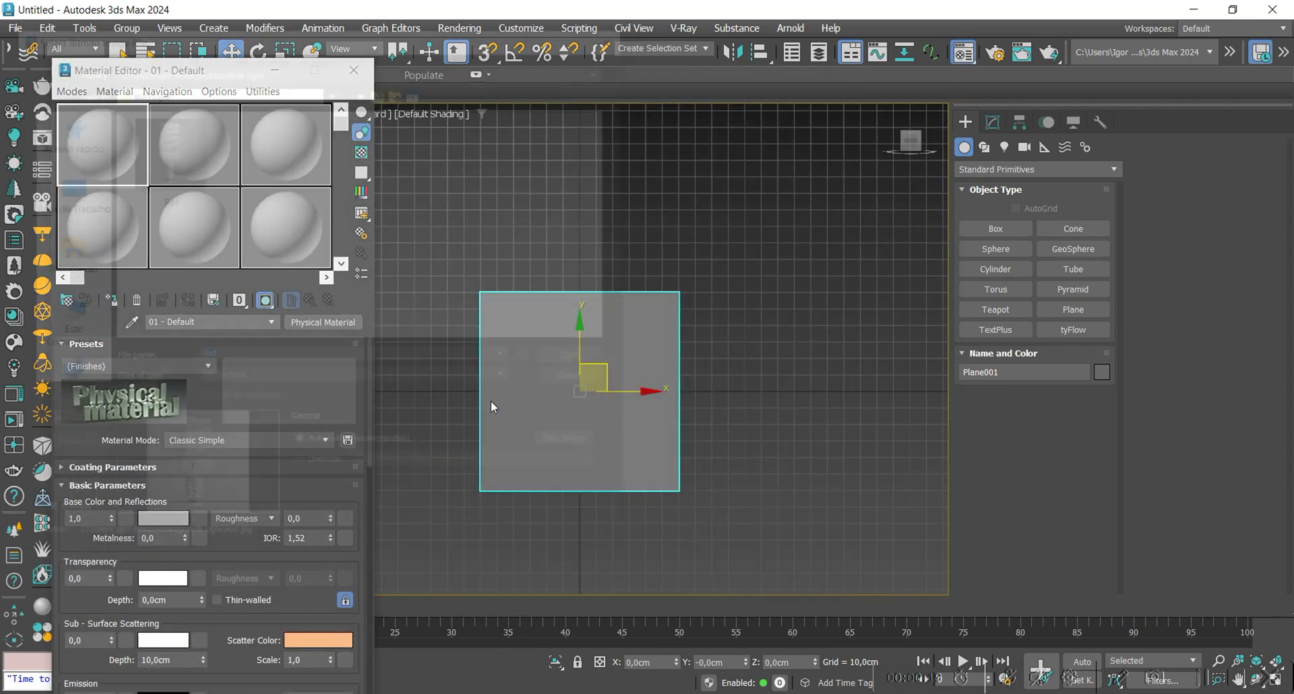
click(168, 162)
click(569, 361)
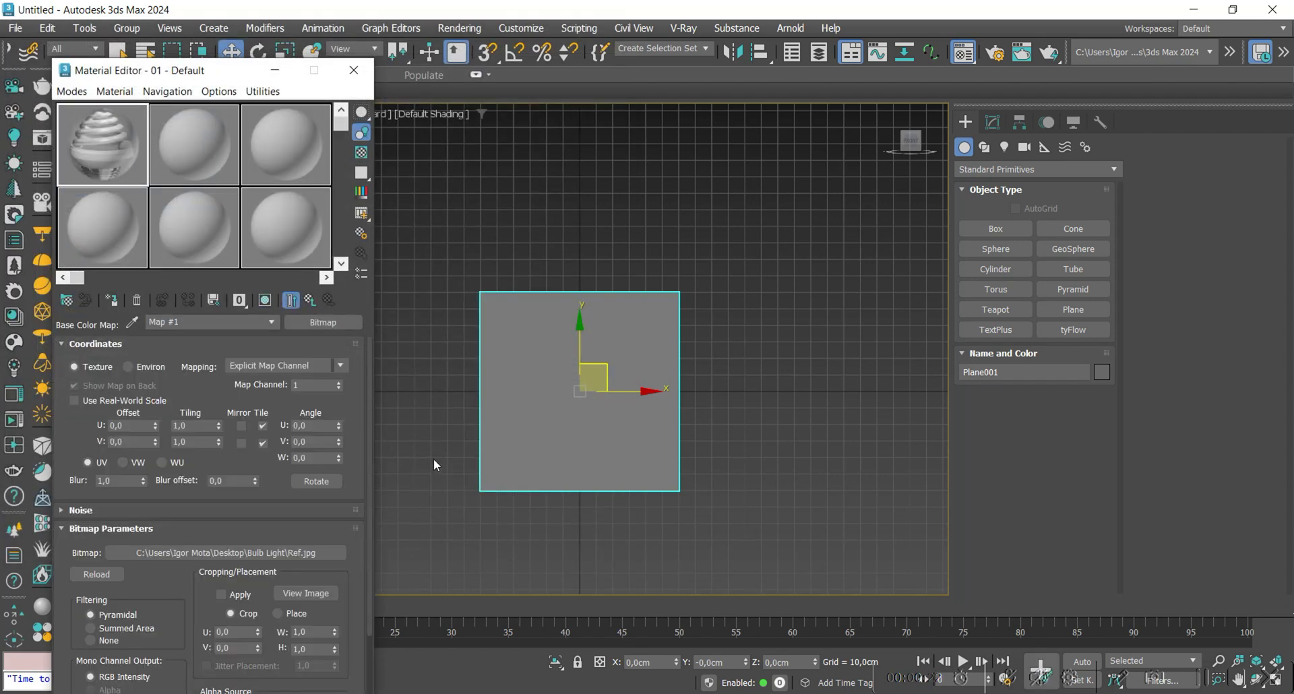
click(161, 300)
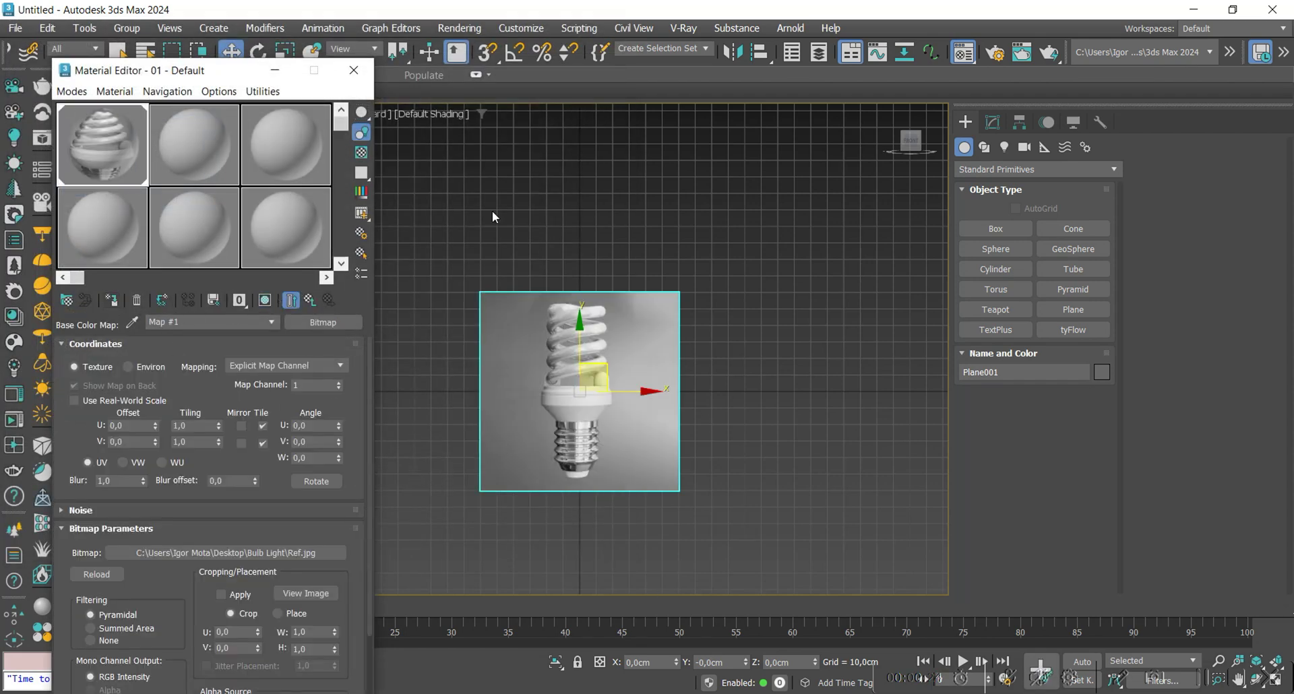
click(354, 71)
scroll(628, 454, up, 4)
scroll(630, 472, down, 2)
click(712, 419)
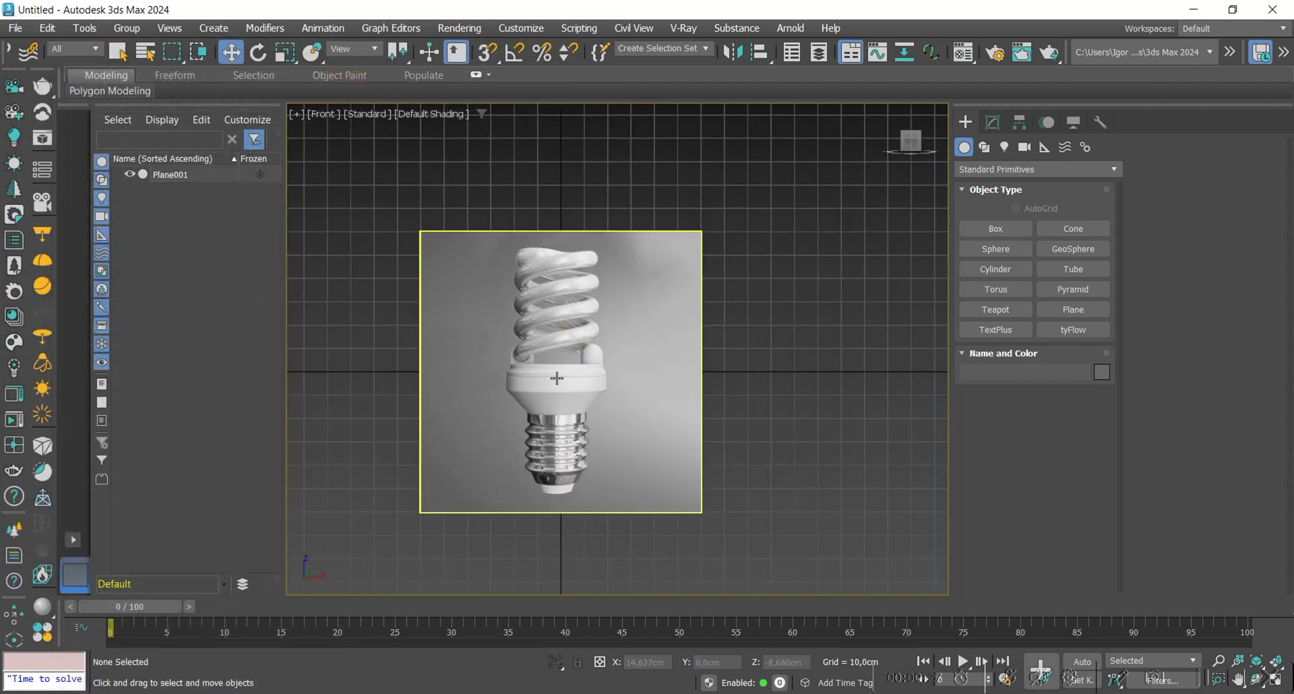
Step: Start a line at the lower edge of the bulb's contact tip and trace the right-hand profile up the lower threads
scroll(548, 377, up, 5)
scroll(566, 513, up, 2)
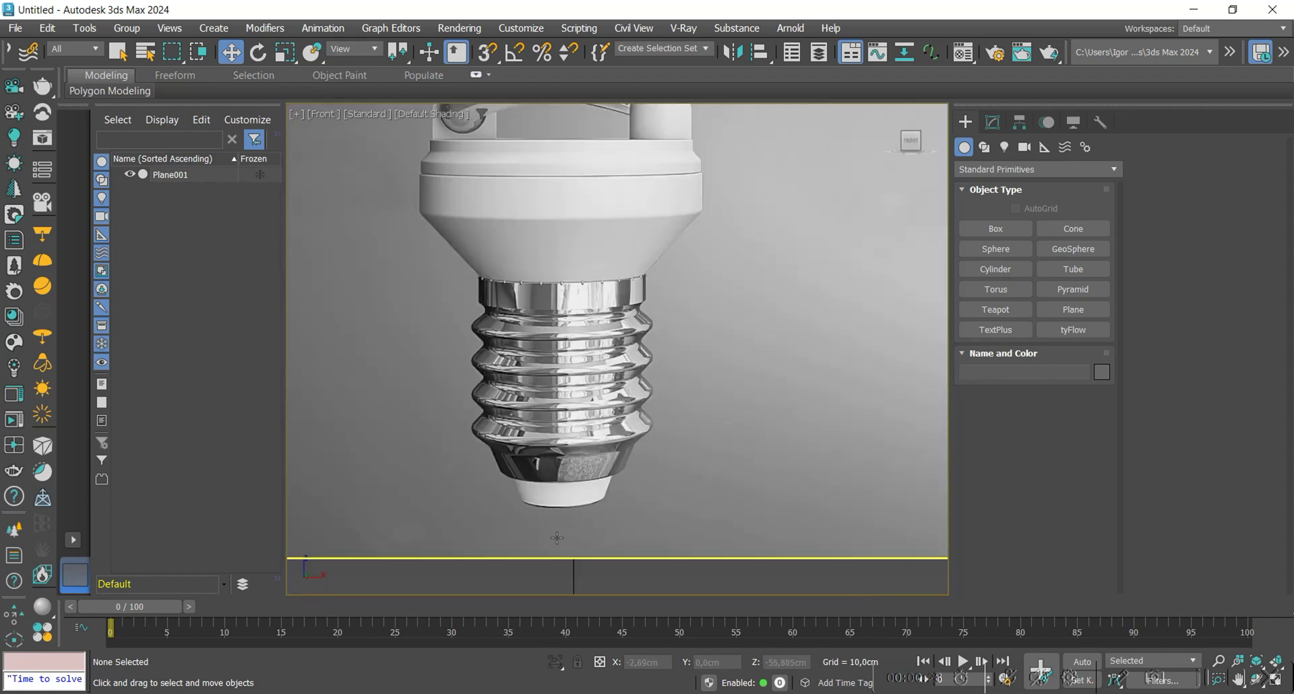
click(984, 147)
click(995, 248)
scroll(593, 499, up, 4)
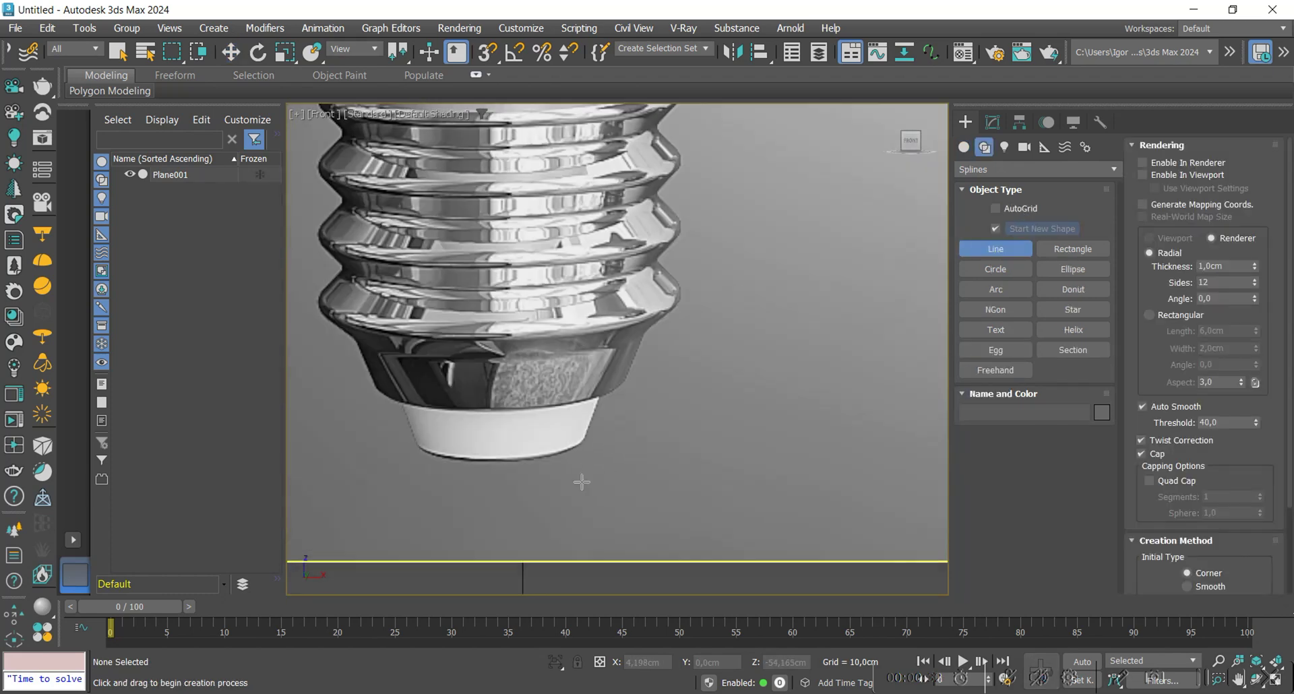
click(582, 450)
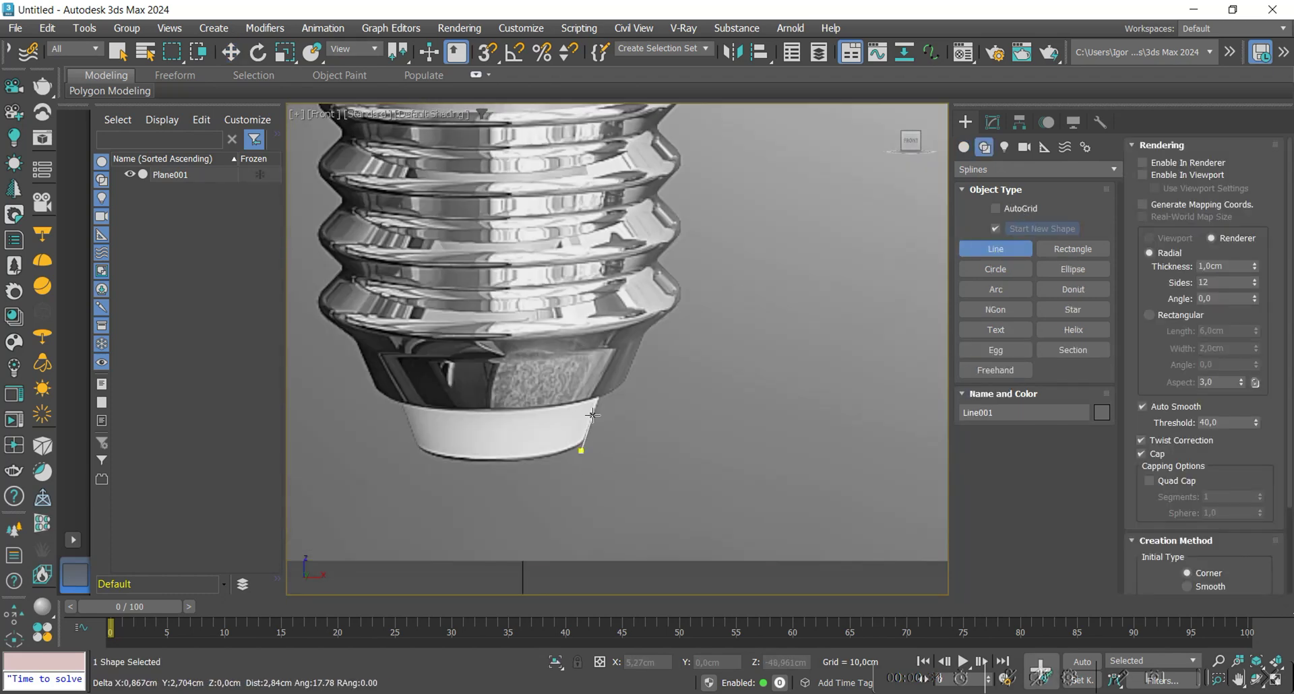
click(600, 397)
click(629, 381)
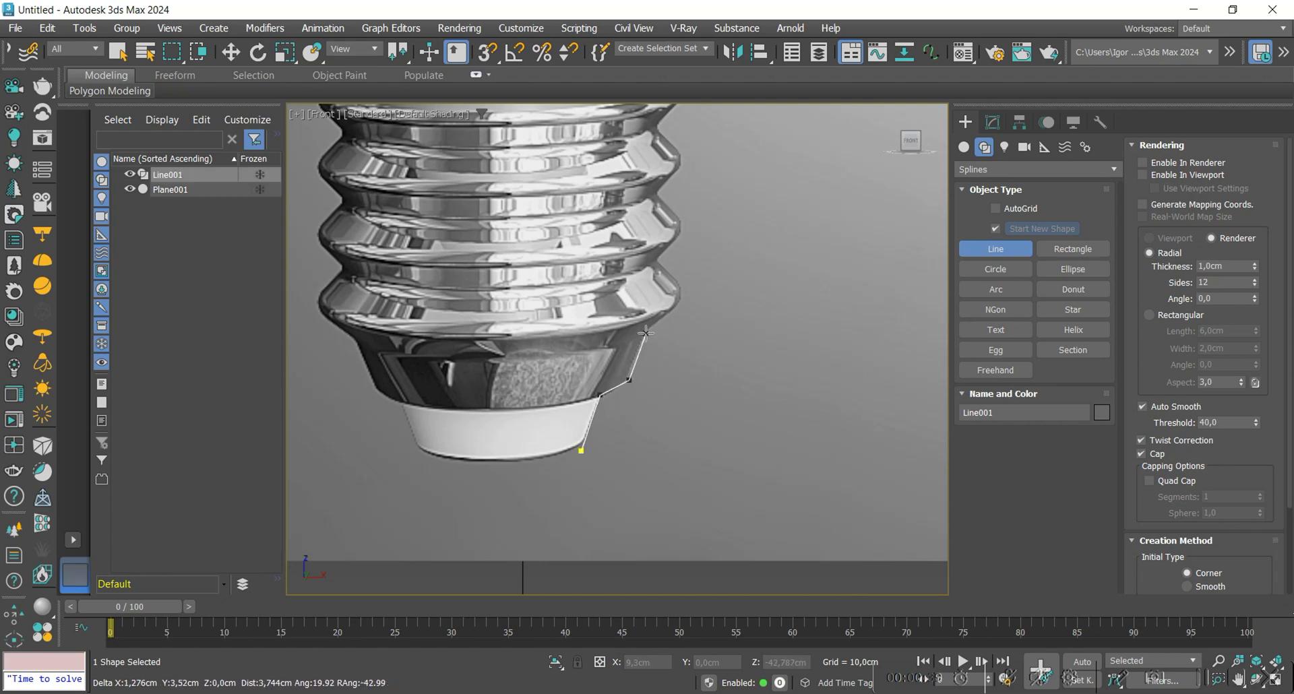
click(682, 286)
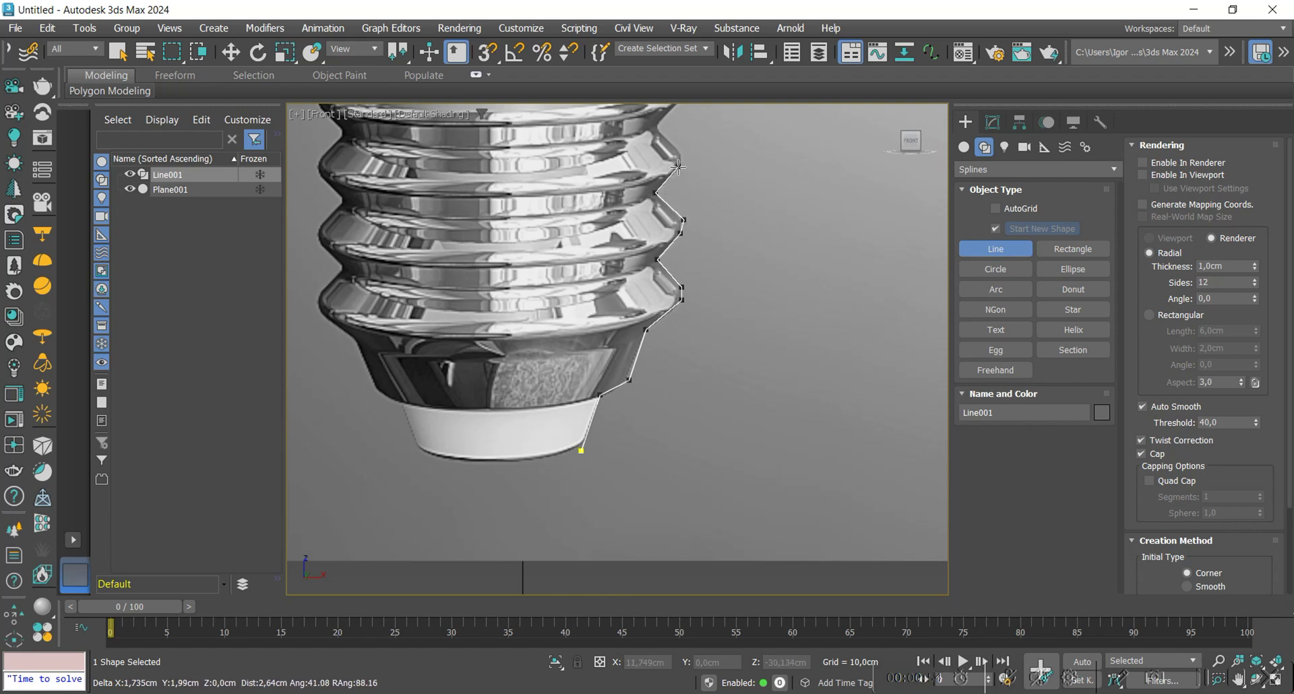
Step: Continue tracing the profile over the uppermost thread and along the metal collar, ending the line at the collar's upper edge
middle_drag(650, 130, 612, 321)
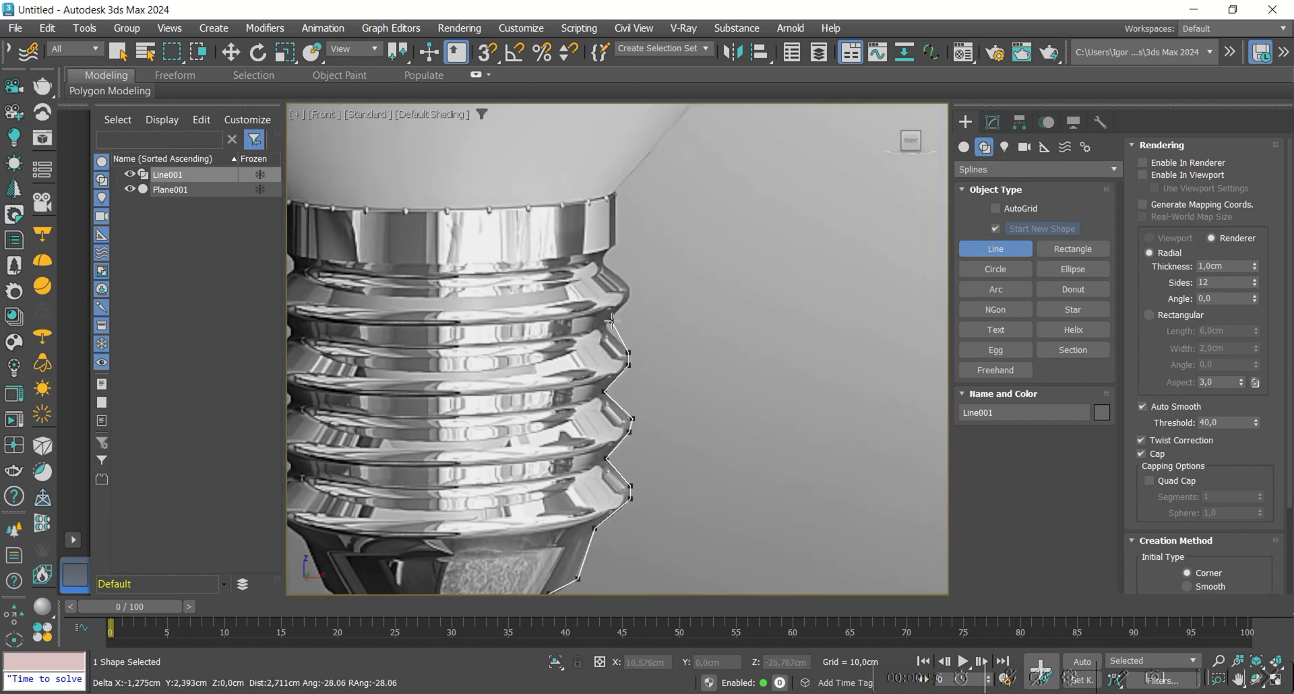
click(604, 326)
click(630, 298)
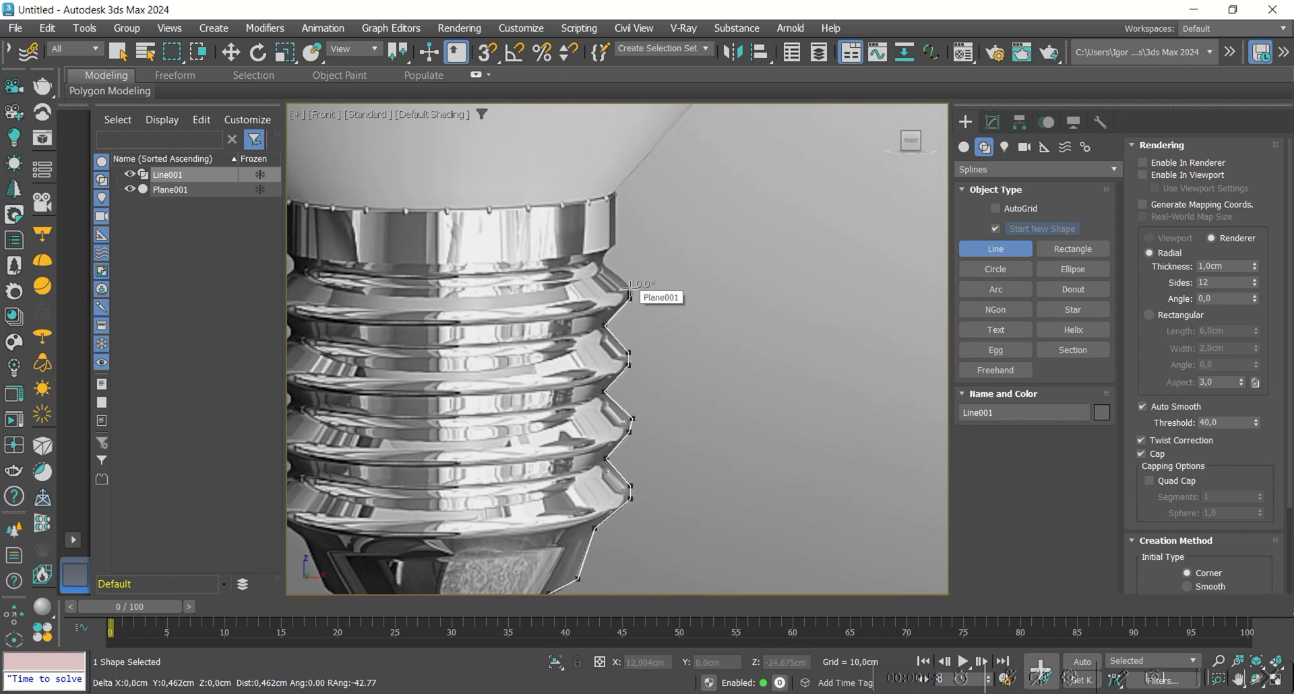
click(631, 284)
click(602, 259)
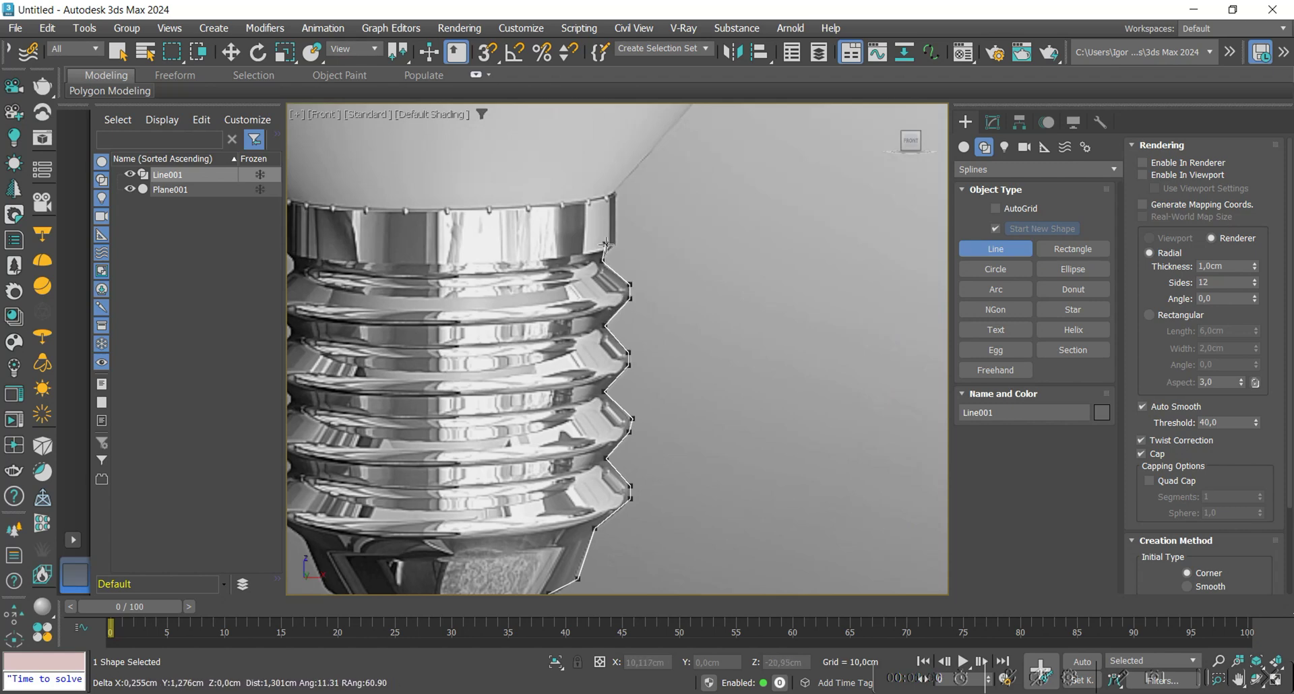
click(616, 244)
click(614, 194)
right_click(614, 194)
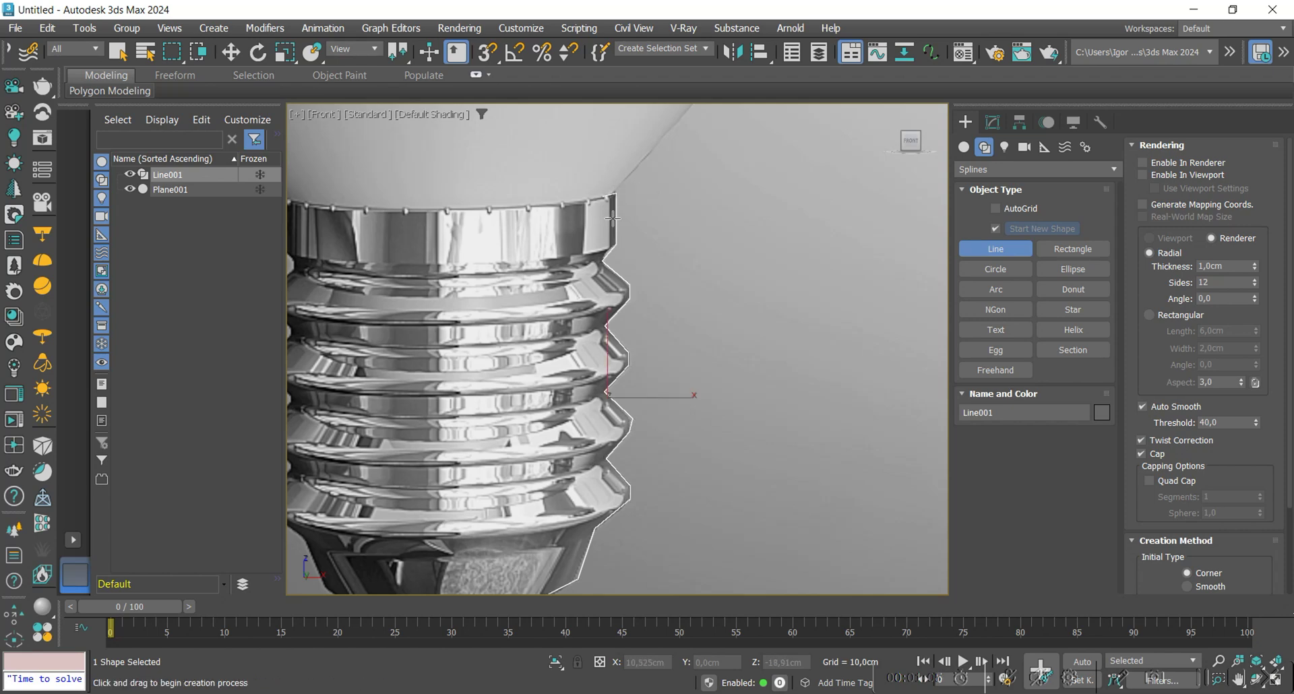
Step: Edit the profile line's vertices, select the protruding thread crest vertex, and turn on vertex snapping
key(1)
scroll(631, 219, down, 2)
scroll(624, 371, up, 4)
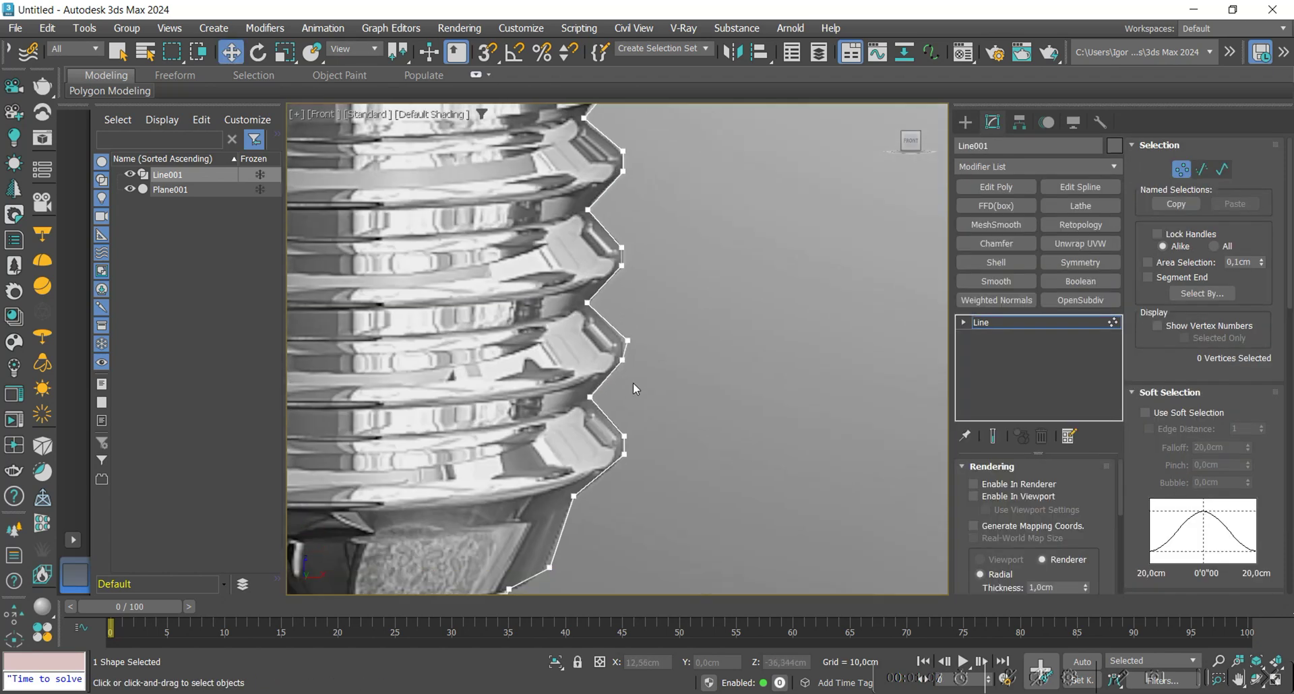
scroll(631, 381, up, 3)
click(628, 324)
scroll(627, 544, down, 3)
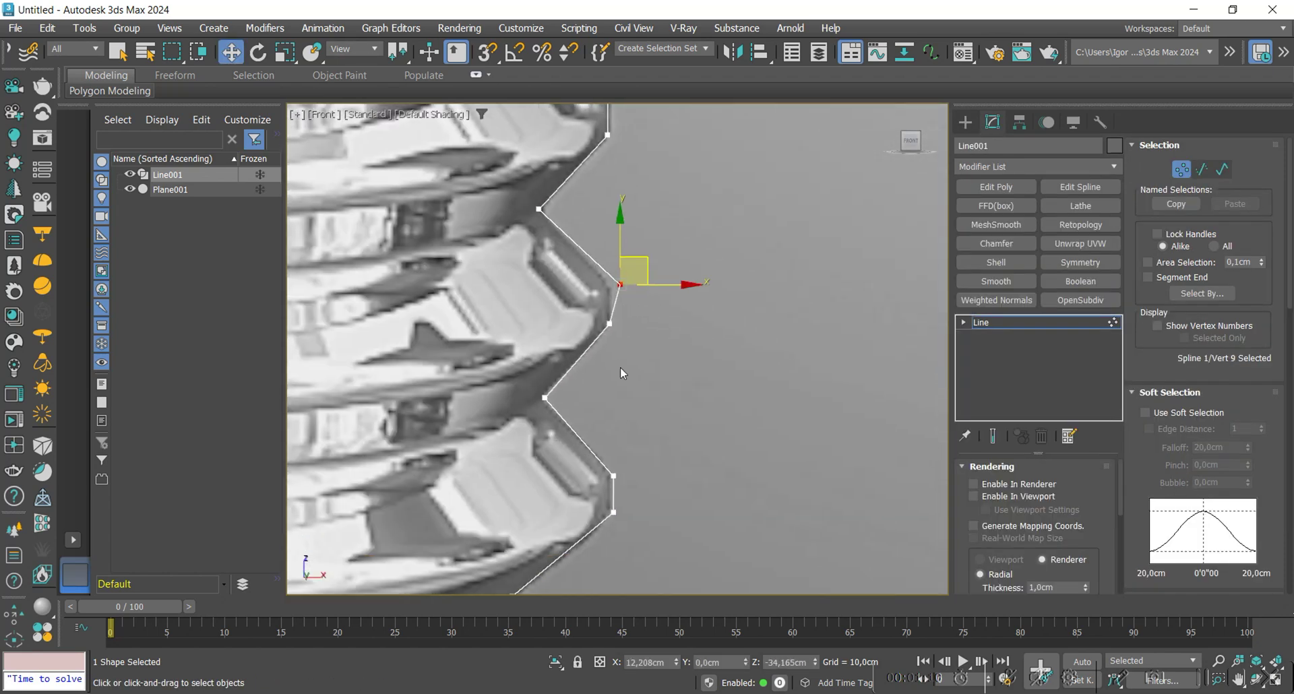
click(488, 52)
right_click(487, 52)
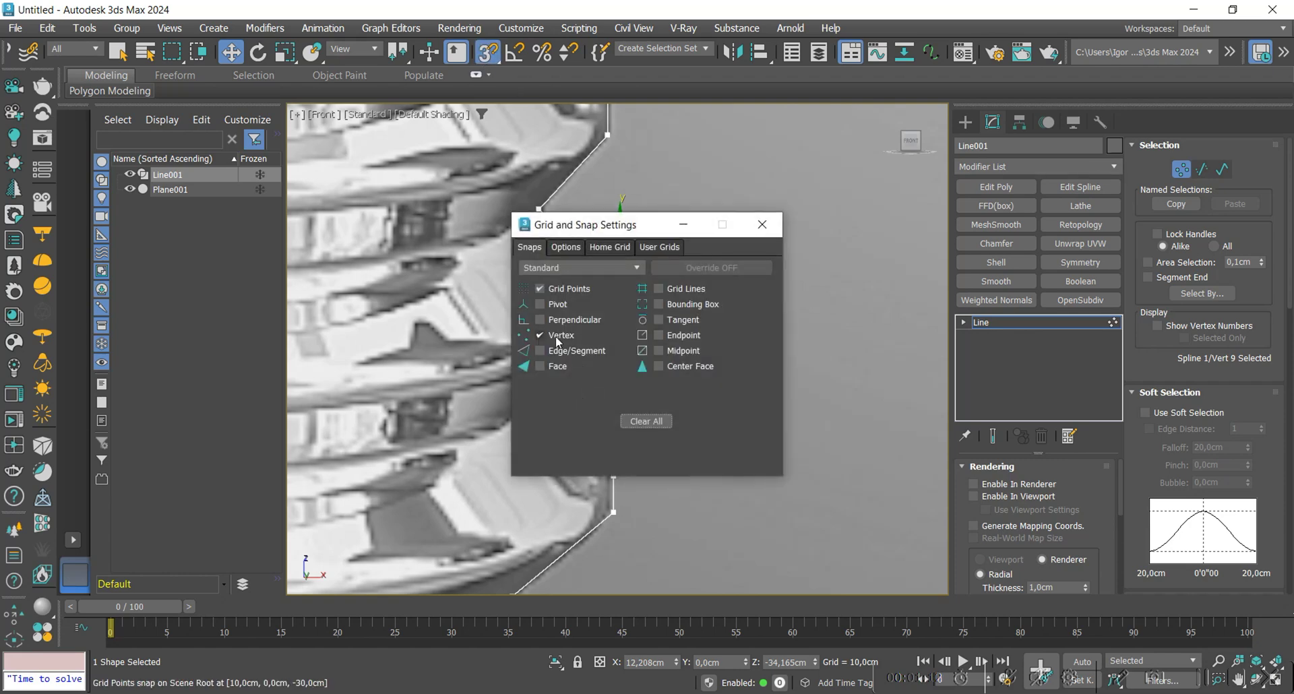
click(762, 224)
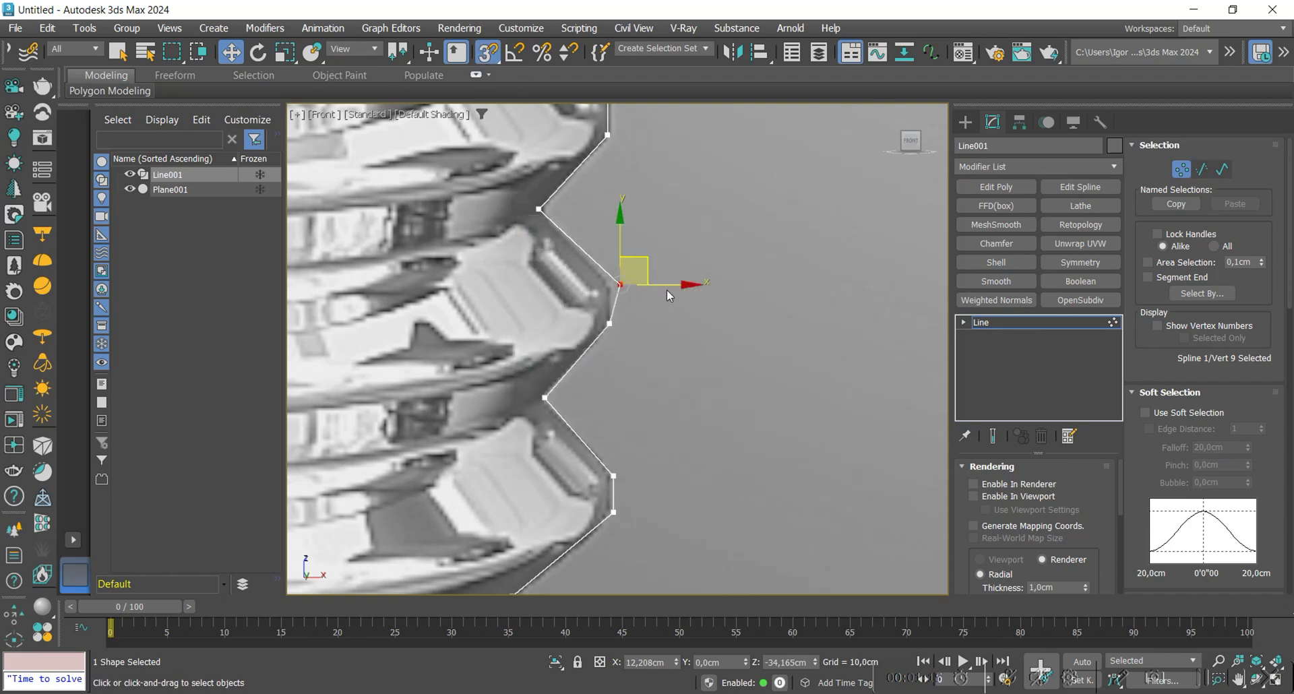
Step: Align the thread crest vertices of the profile to the same X position by snapping them to neighbouring crest vertices
drag(620, 284, 592, 269)
middle_drag(659, 398, 632, 295)
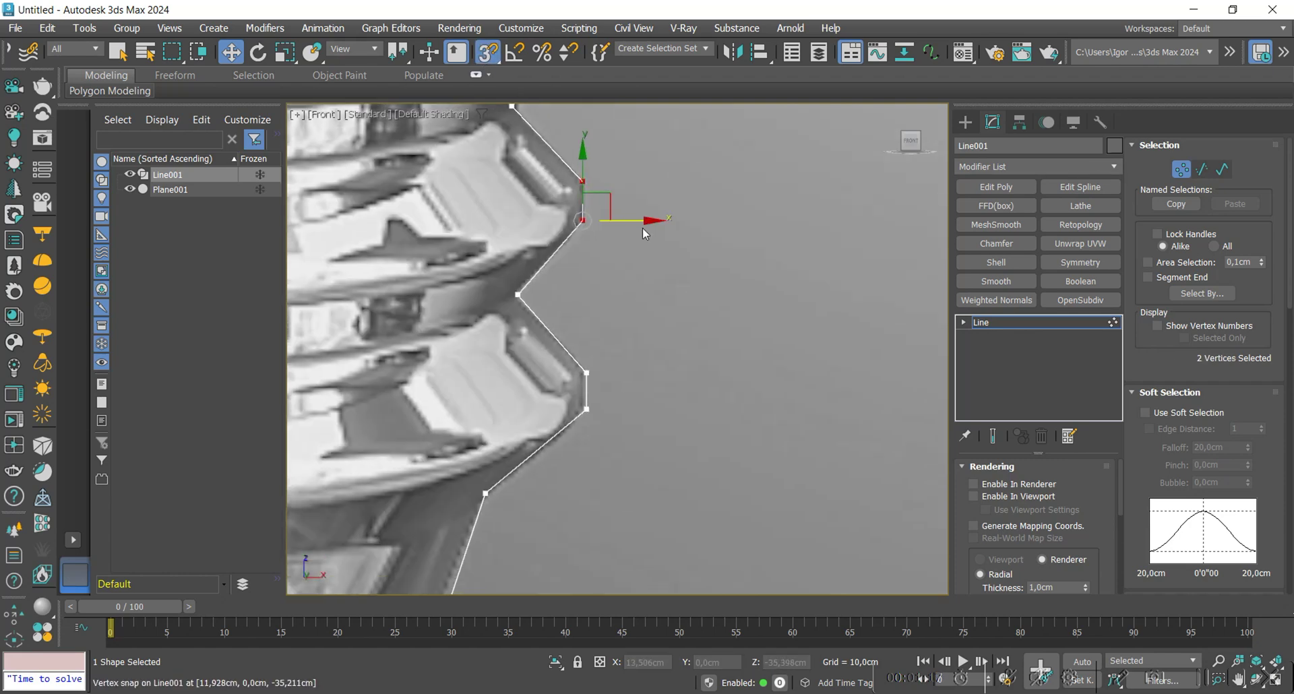
drag(643, 223, 595, 372)
scroll(620, 368, down, 2)
middle_drag(629, 357, 631, 465)
ctrl+drag(653, 577, 582, 500)
middle_drag(611, 396, 614, 422)
drag(645, 537, 602, 265)
middle_drag(605, 258, 606, 398)
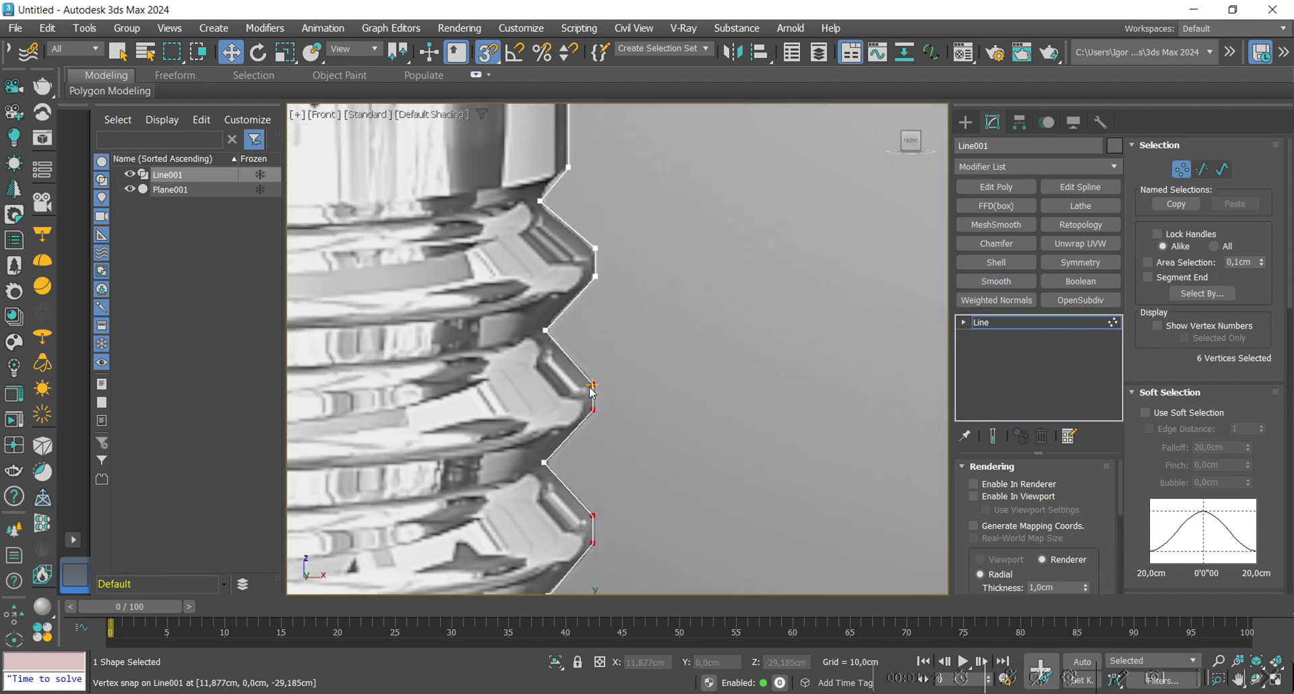
scroll(621, 391, down, 2)
click(672, 319)
Step: Snap the vertex near the profile's upper end into line with its neighbour, leave vertex editing, and turn snapping off
middle_drag(598, 286, 600, 340)
scroll(575, 211, up, 5)
click(532, 241)
drag(533, 233, 560, 182)
scroll(573, 311, down, 5)
key(F3)
key(F3)
mouse_move(573, 312)
middle_down()
mouse_move(566, 345)
mouse_move(609, 370)
middle_up()
key(1)
key(s)
middle_drag(674, 454, 679, 432)
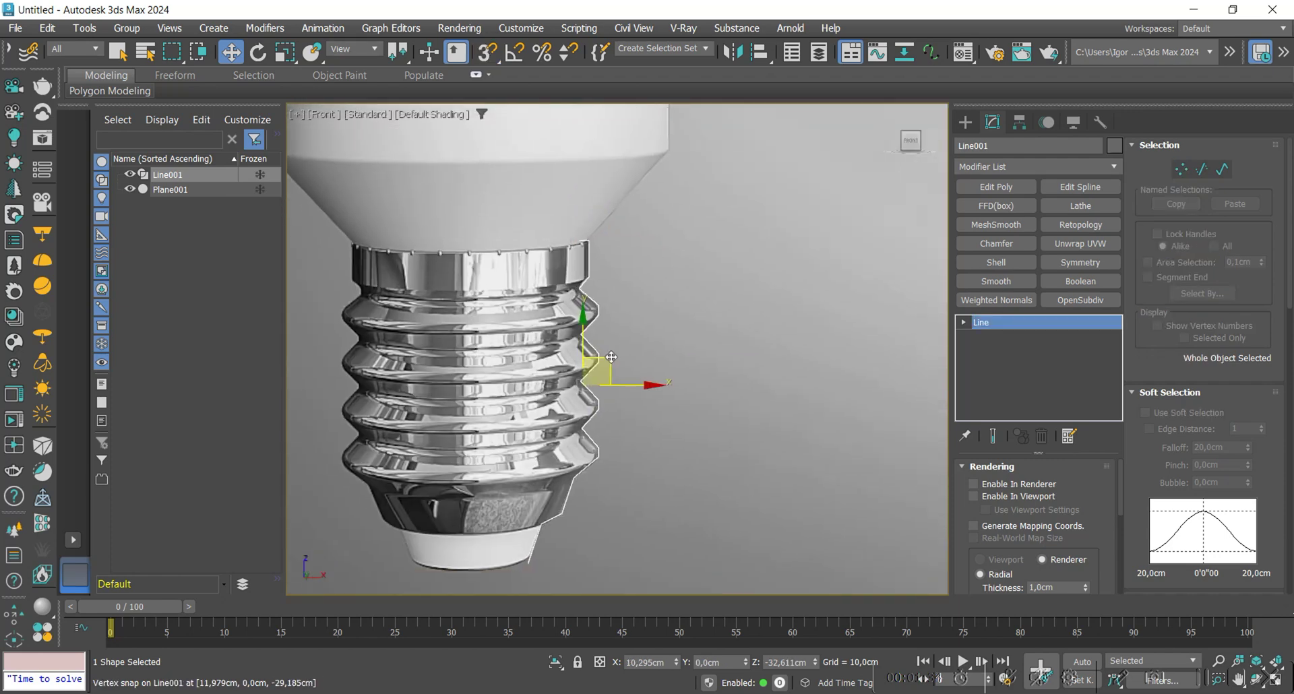
middle_drag(626, 494, 650, 492)
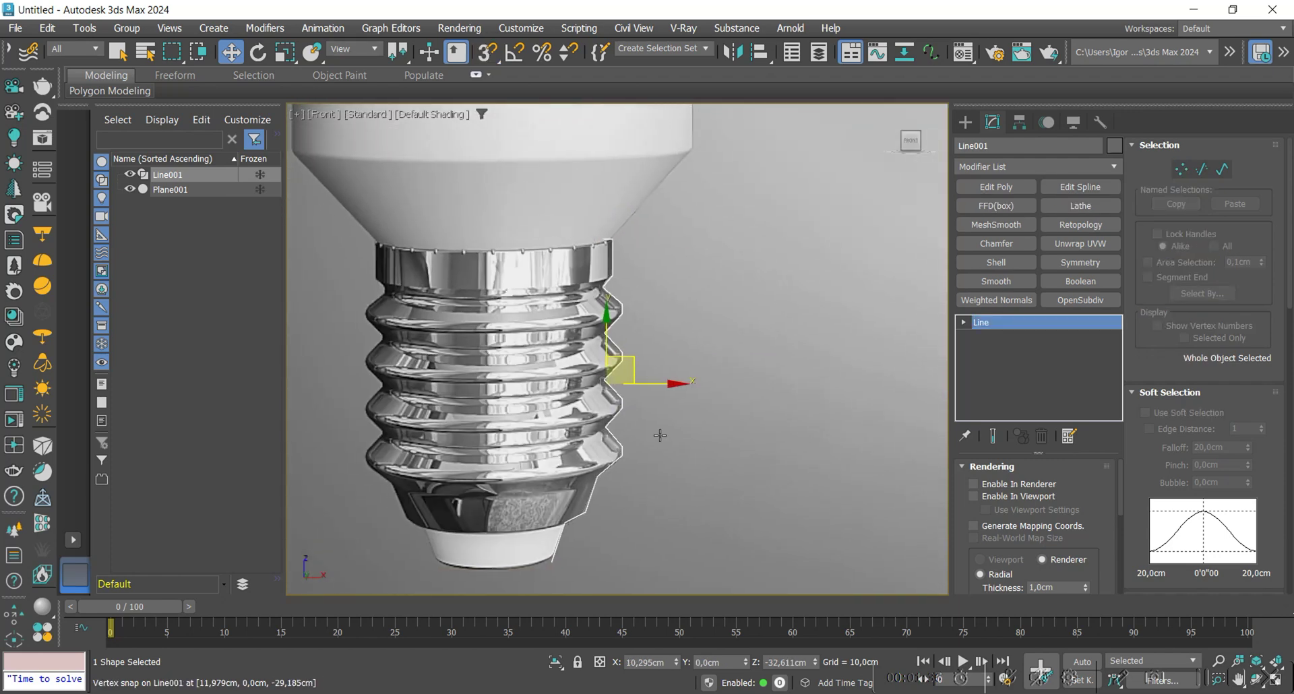
Step: Lathe the profile through 360 degrees and move the lathe axis to the bulb's centre line
click(1080, 206)
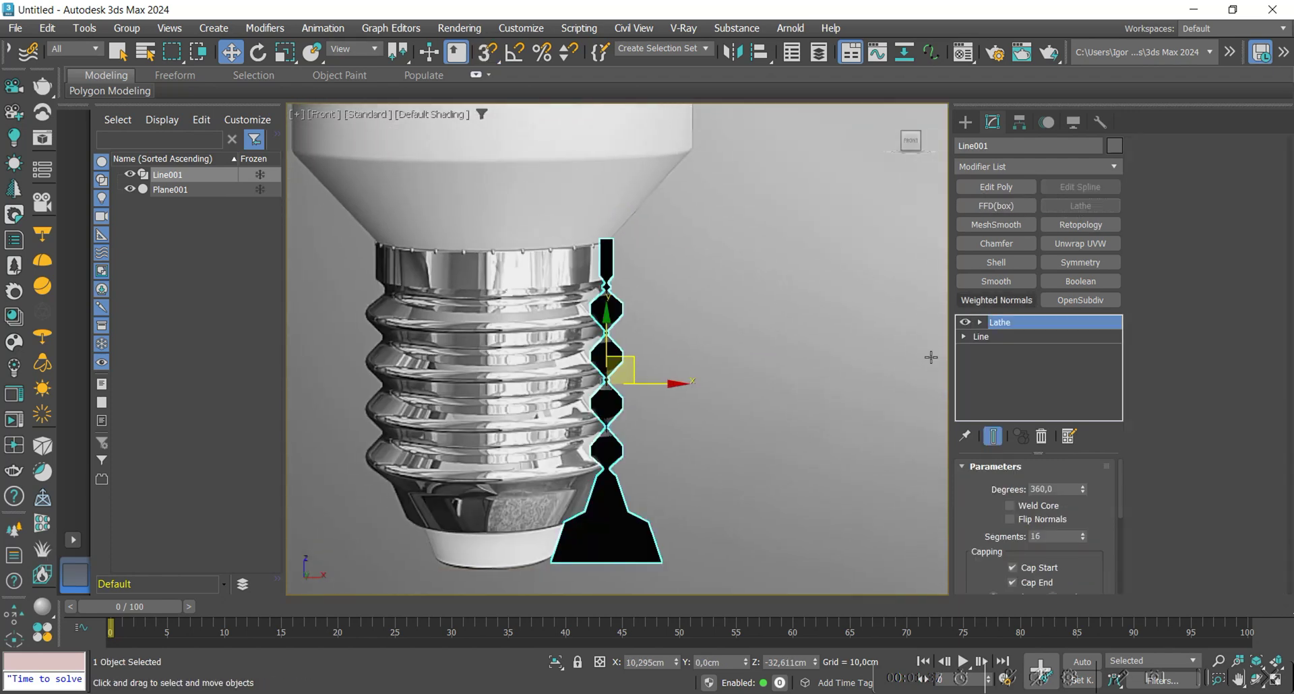
click(1023, 322)
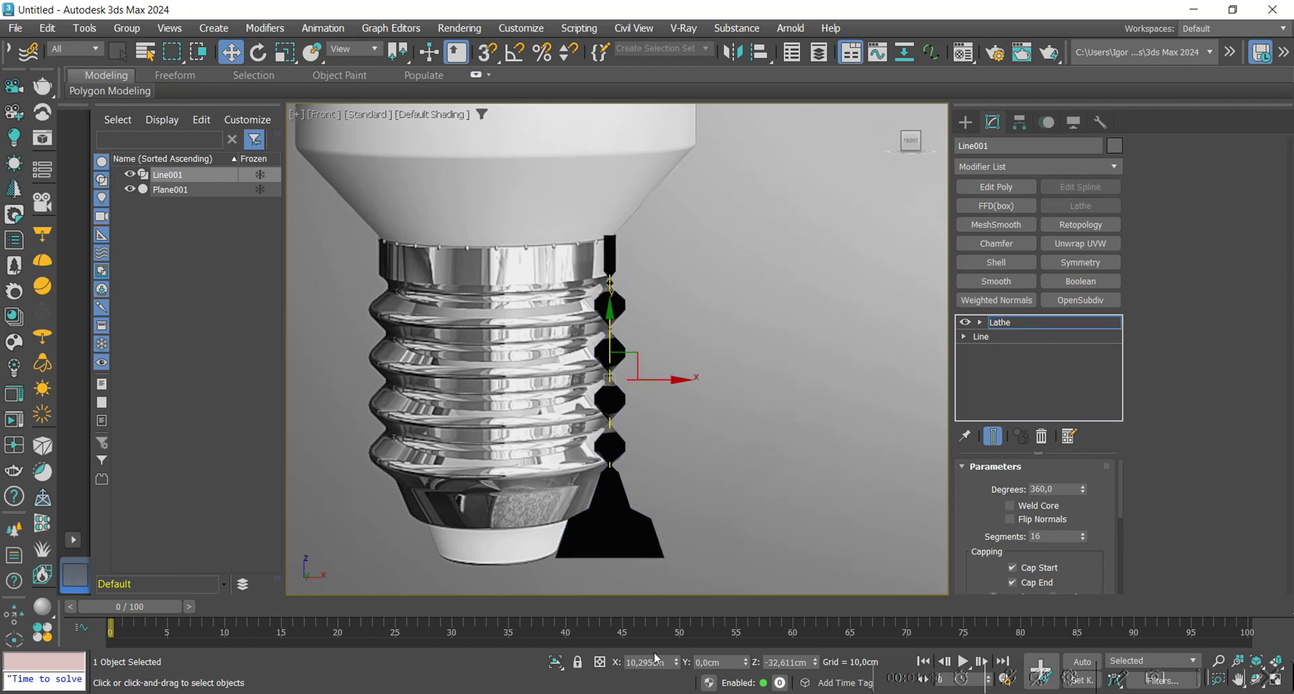
drag(667, 383, 558, 403)
key(alt+x)
key(alt+x)
middle_drag(524, 367, 544, 394)
click(1035, 322)
middle_drag(550, 263, 549, 237)
middle_drag(580, 314, 557, 378)
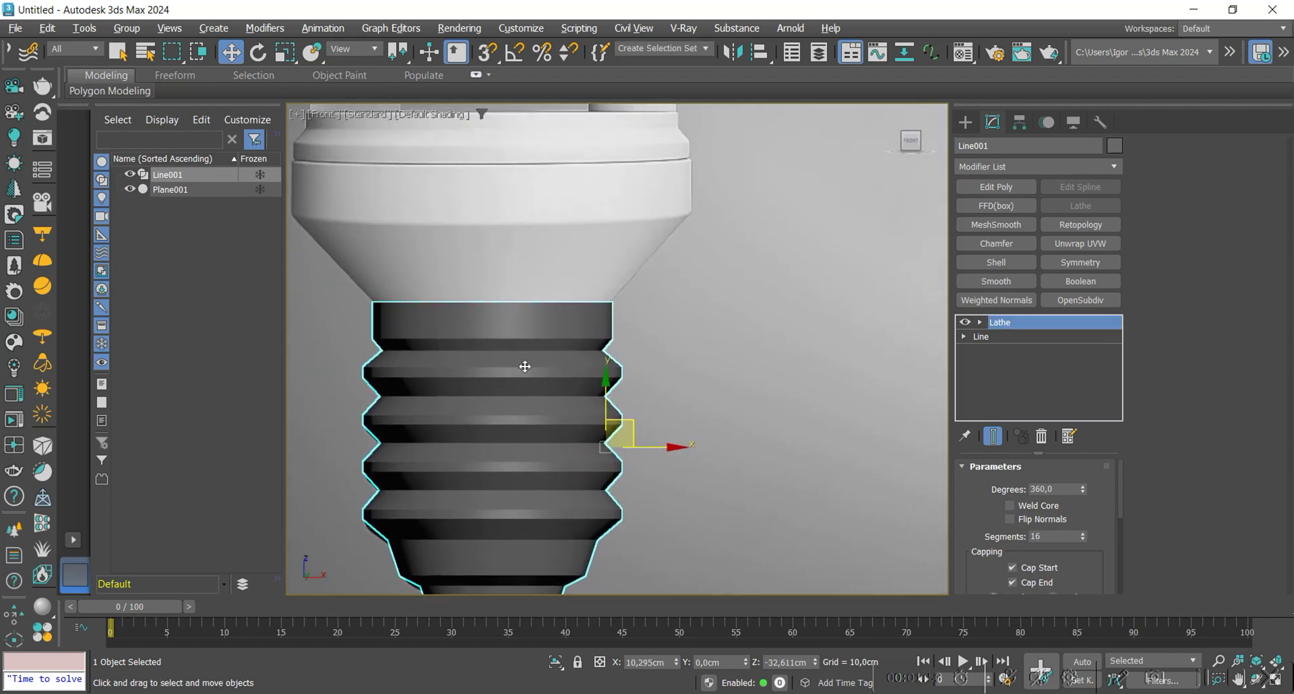
Step: Hide the lathed screw base and trace the housing's lower profile with a line from the metal collar up the cone and vertical wall
middle_drag(592, 318, 607, 357)
click(130, 176)
click(966, 122)
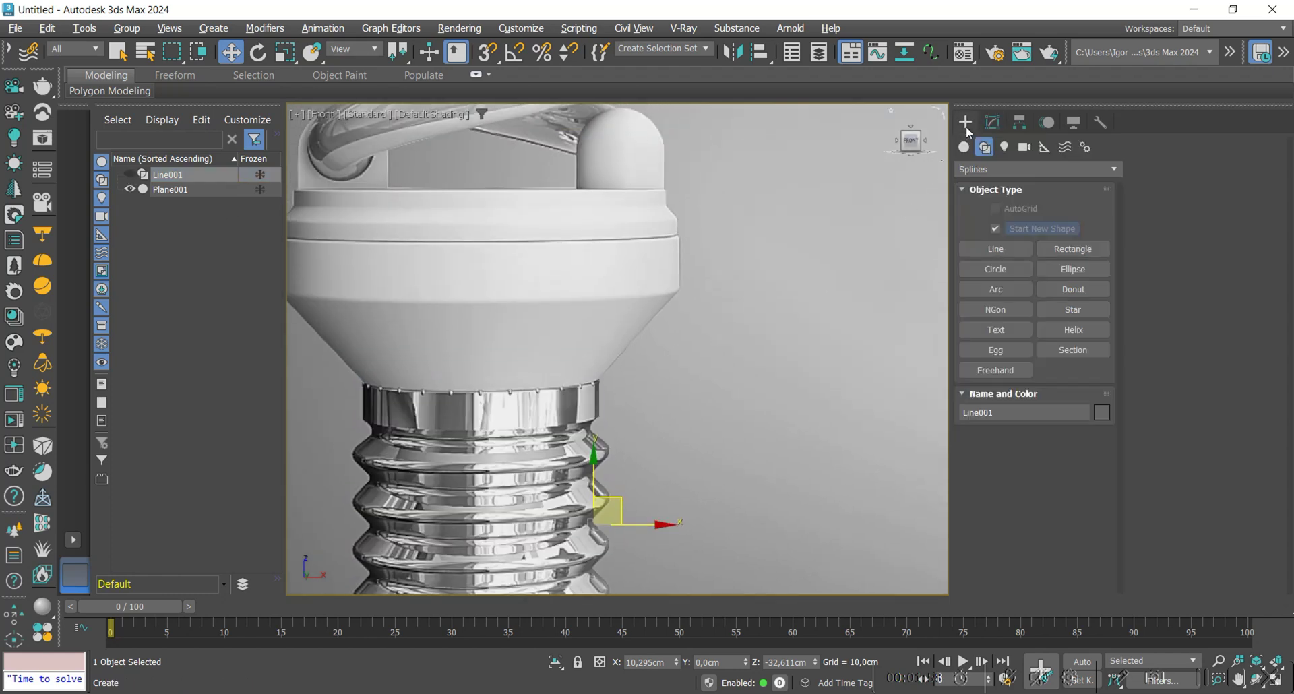
click(995, 249)
scroll(651, 420, up, 3)
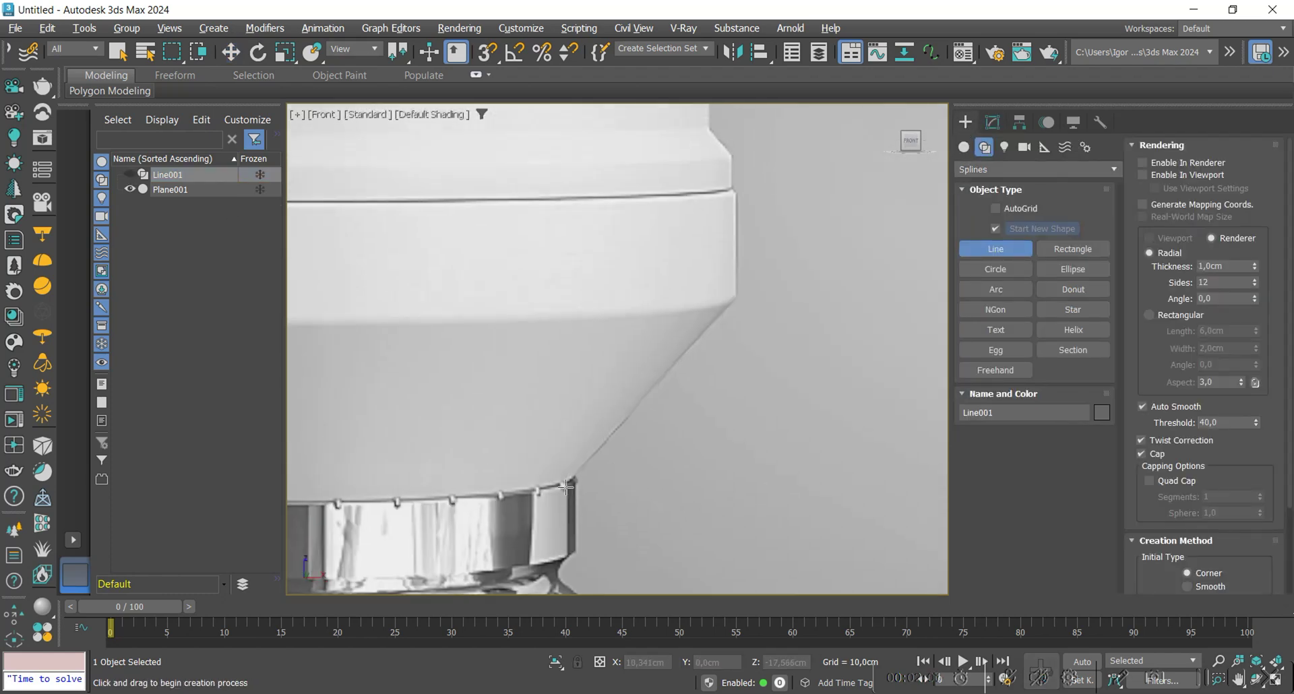
click(566, 486)
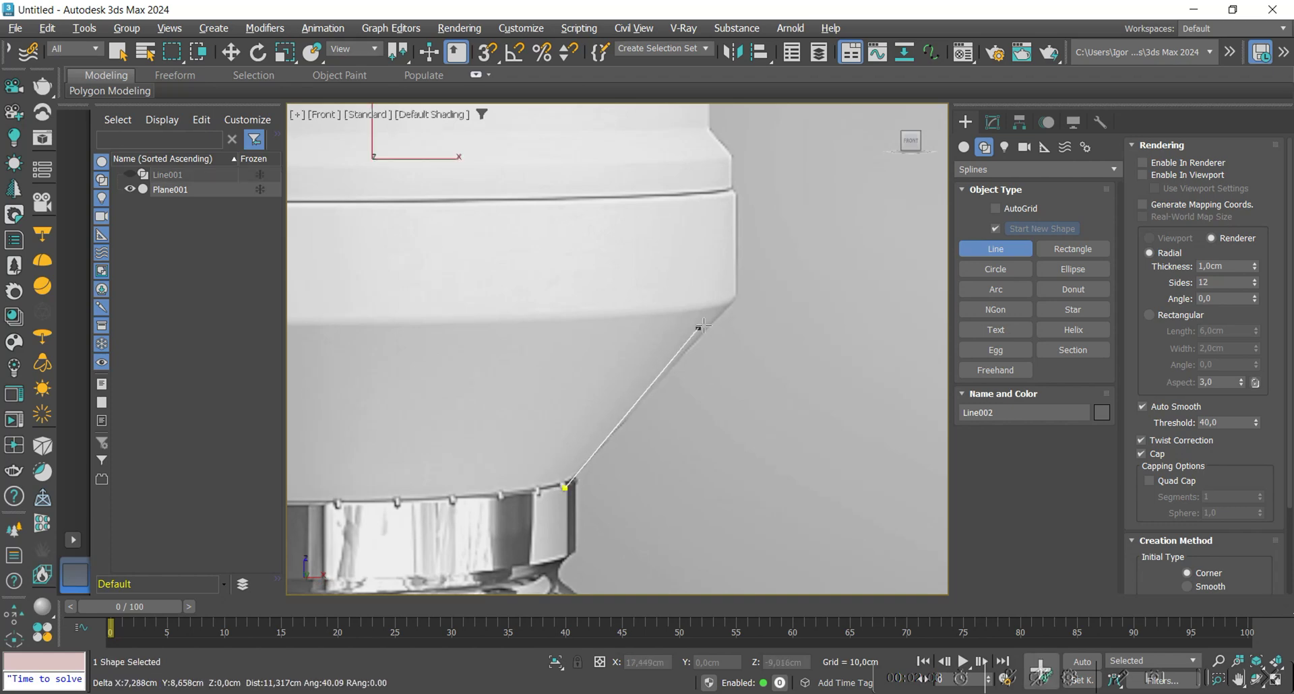
click(737, 295)
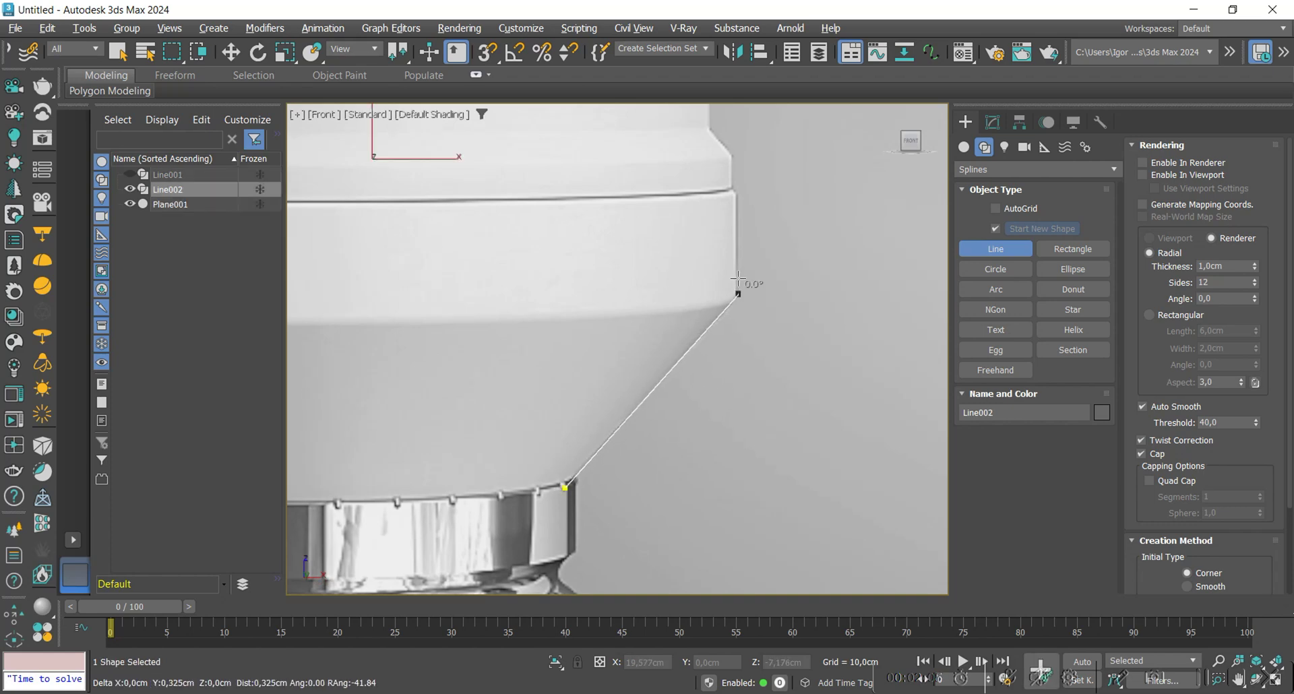
click(737, 191)
Step: Continue the profile through the narrow groove and up the stepped upper rim, ending it inward along the housing's top edge
scroll(730, 189, up, 4)
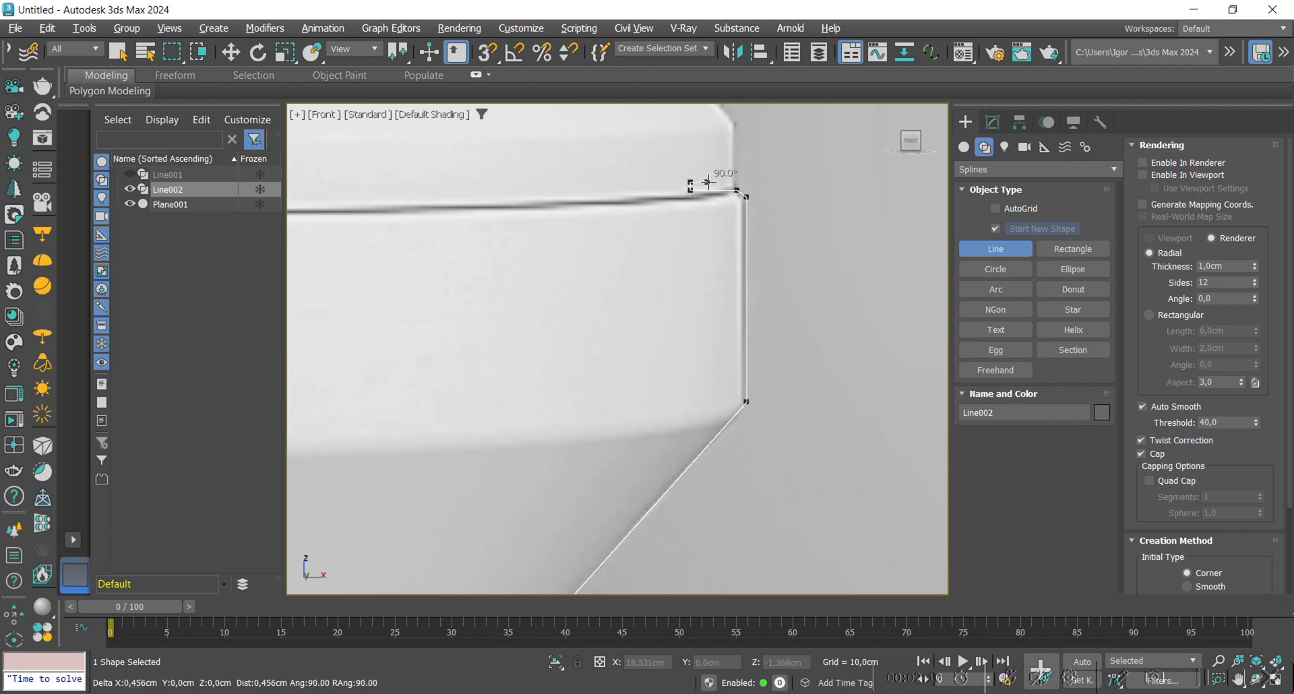
click(735, 182)
middle_drag(742, 128, 732, 357)
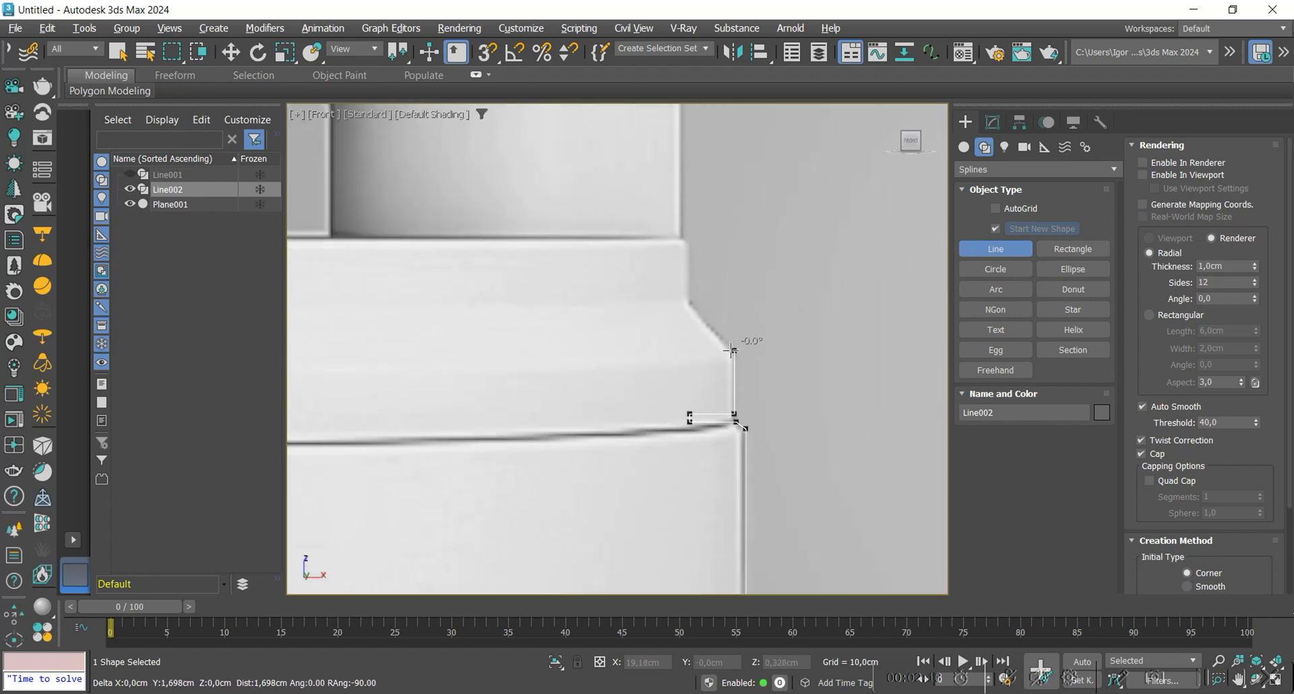
click(733, 351)
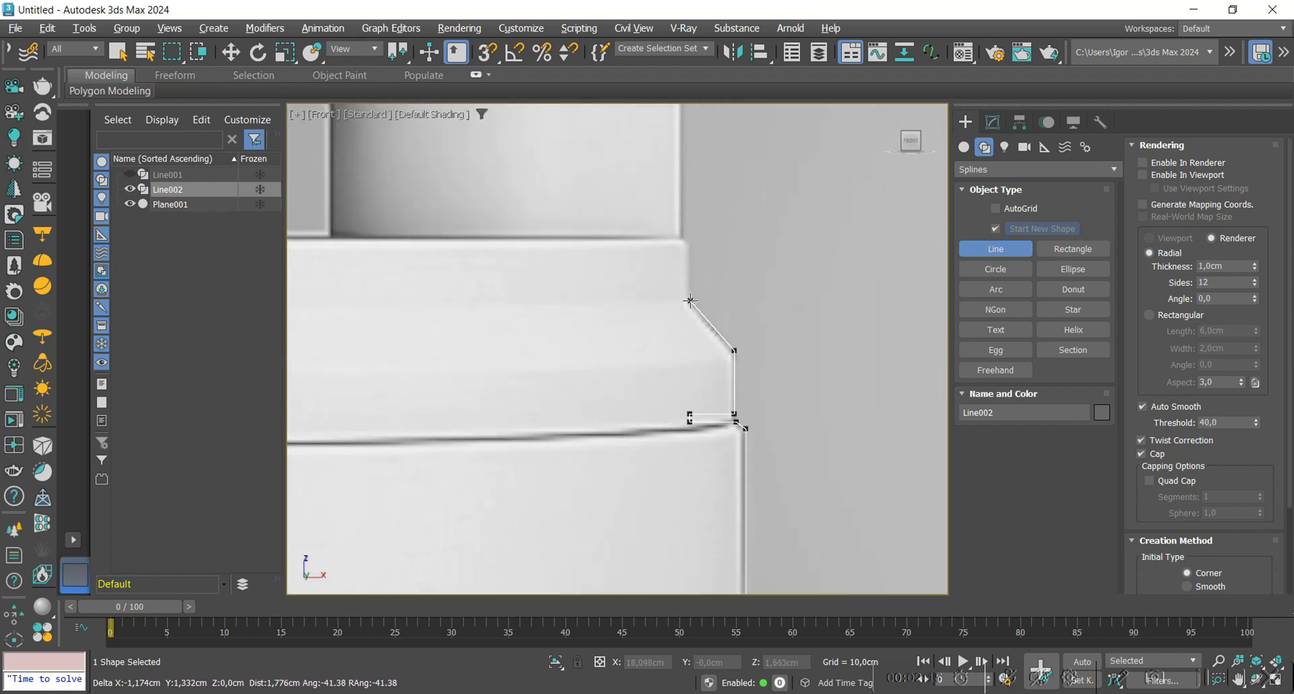
click(691, 300)
click(690, 248)
click(683, 237)
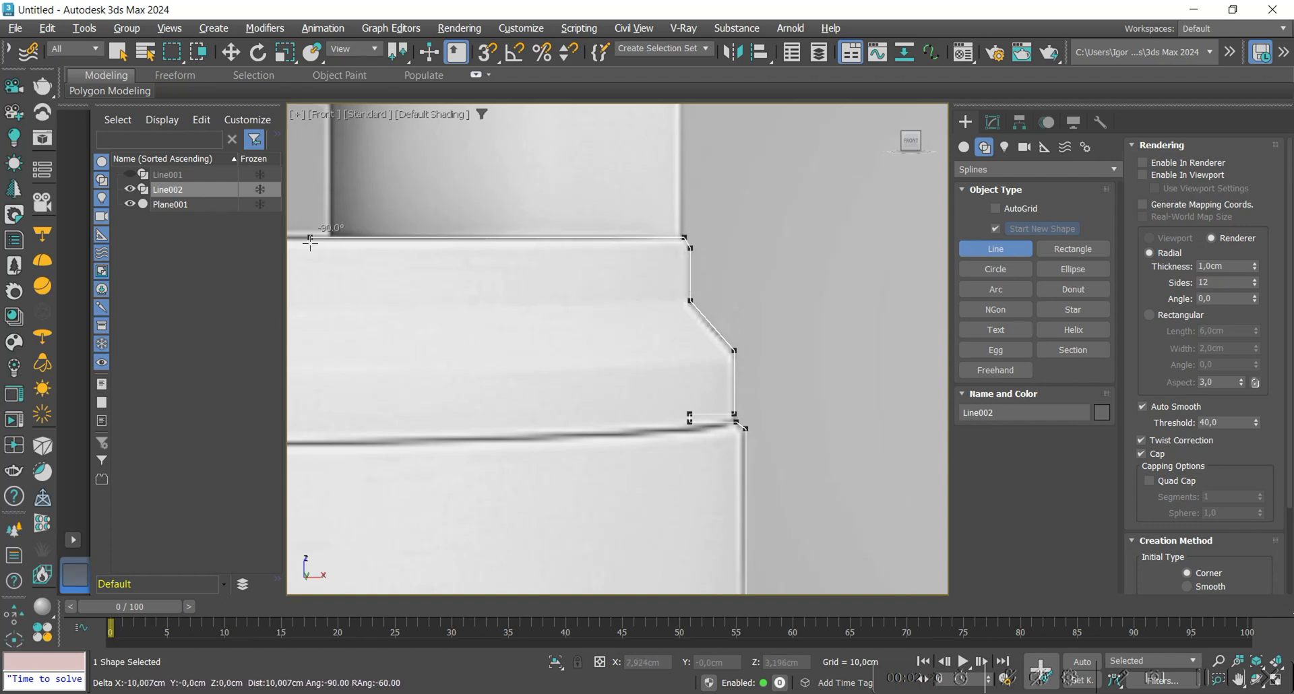
scroll(513, 244, down, 2)
click(479, 244)
right_click(480, 244)
scroll(554, 270, down, 2)
right_click(575, 313)
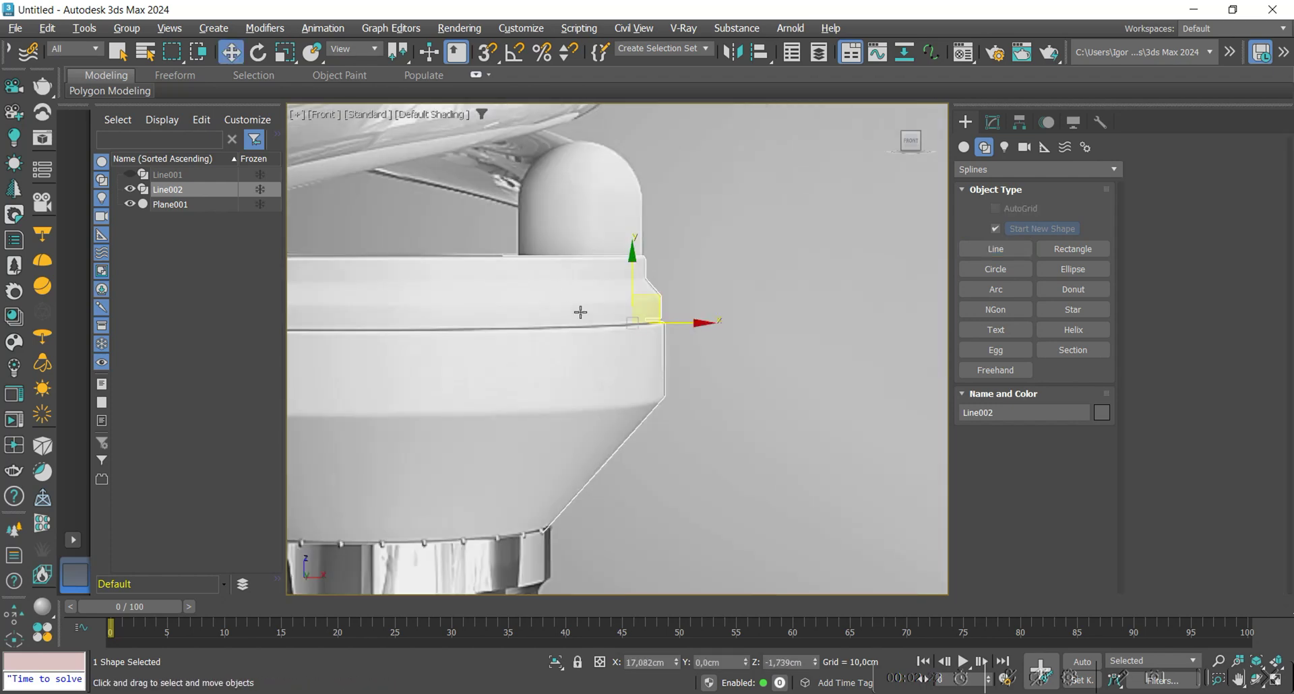
Step: Lathe the housing profile through 360 degrees and move the lathe axis to the bulb's centre line
scroll(667, 321, up, 2)
click(992, 122)
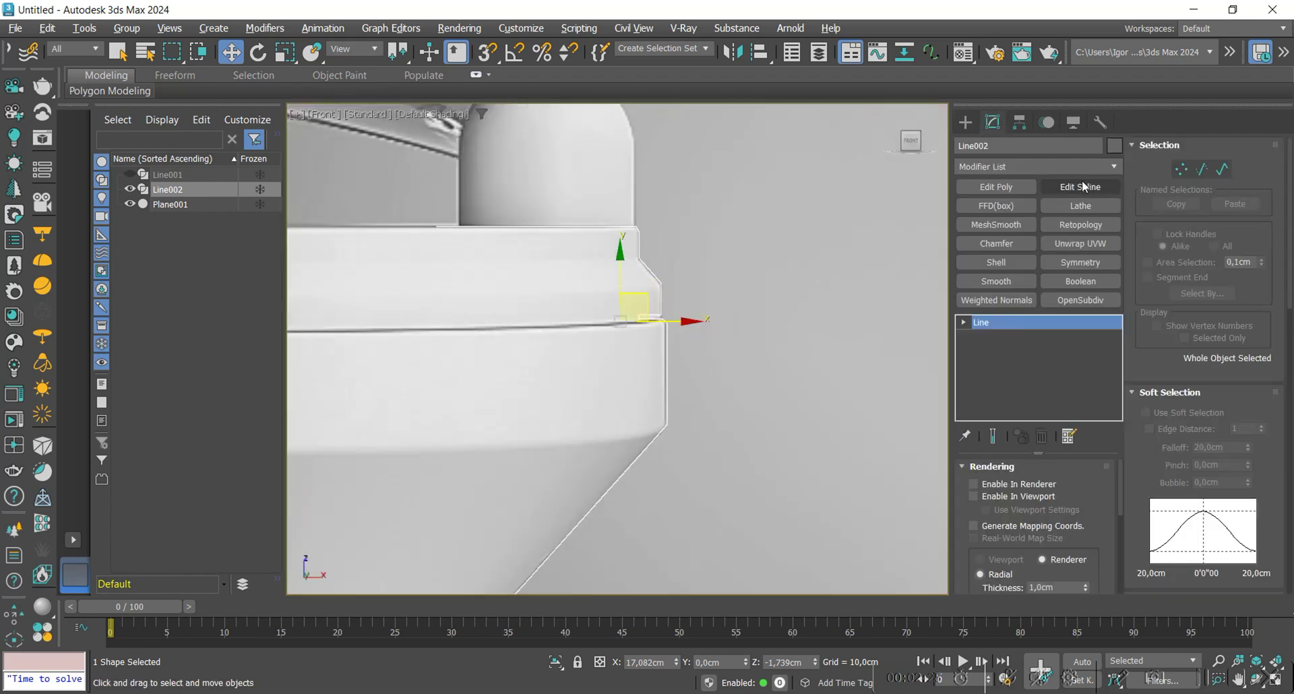
click(1081, 205)
scroll(612, 411, down, 2)
scroll(612, 410, down, 2)
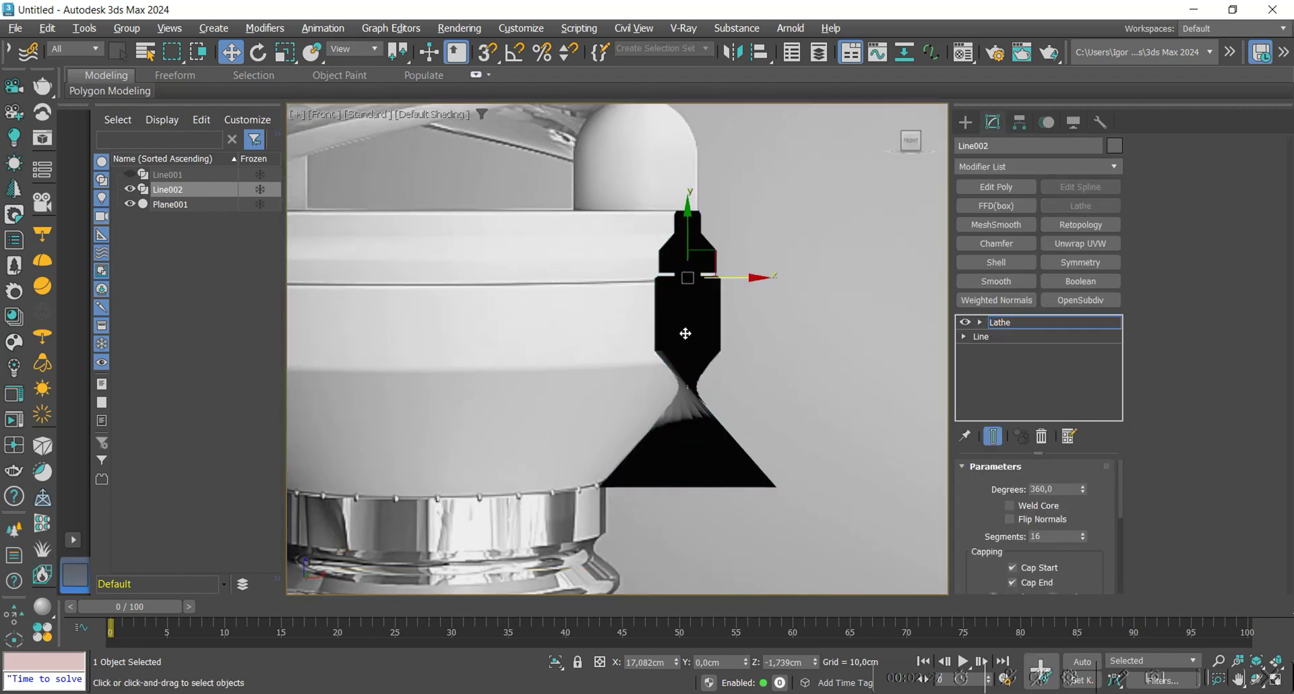
scroll(883, 338, down, 2)
drag(833, 297, 656, 332)
Step: Narrow the housing's groove by lowering its two upper profile vertices, and return to the Lathe result
scroll(816, 338, up, 3)
scroll(799, 282, down, 3)
scroll(818, 310, up, 4)
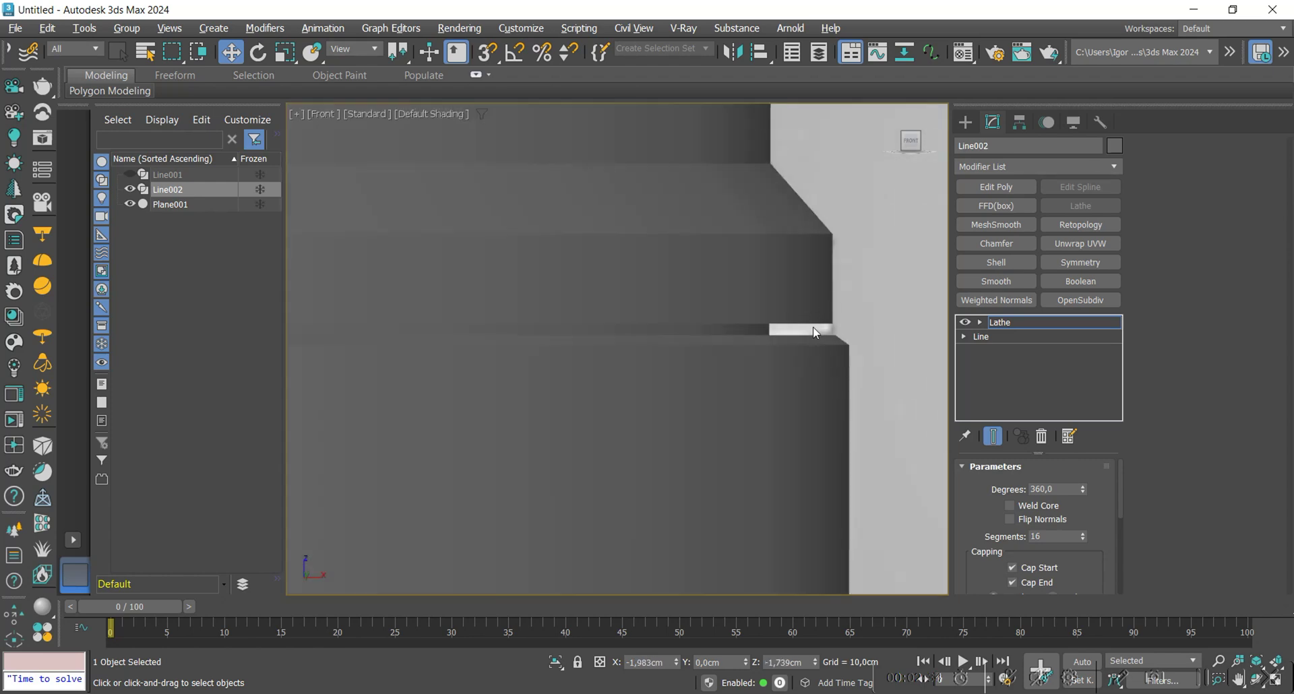
click(980, 337)
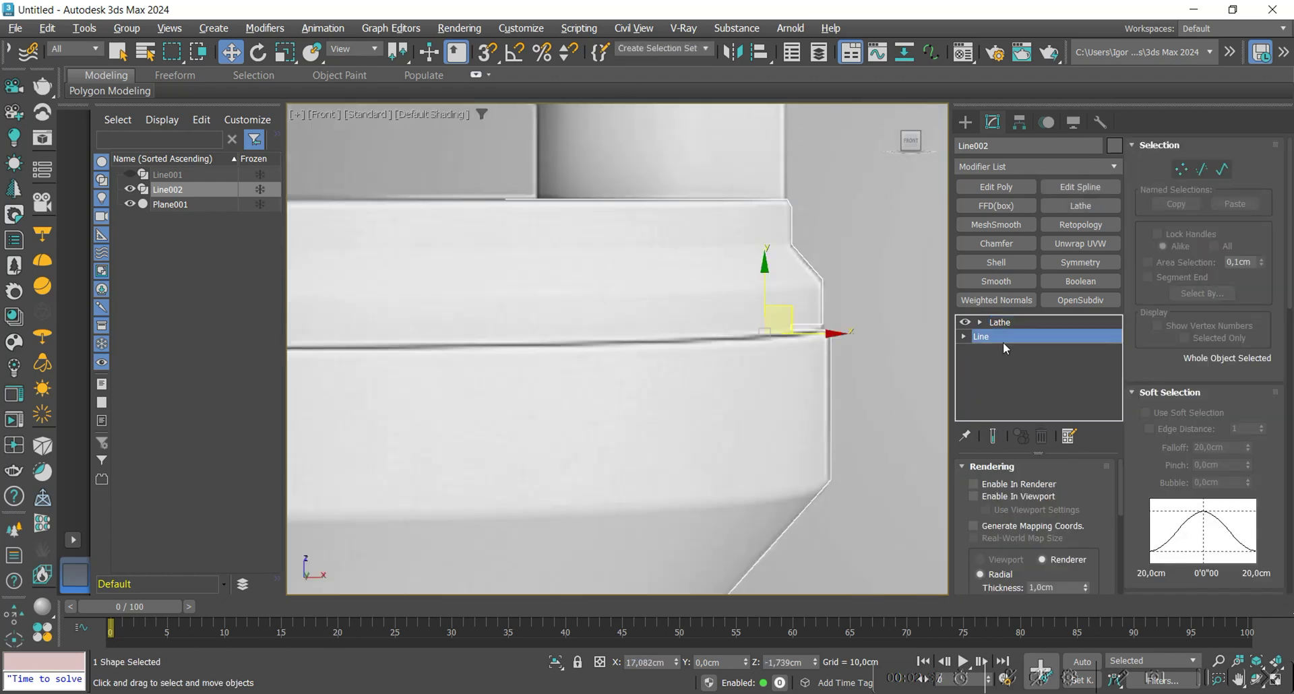
key(1)
drag(757, 340, 535, 326)
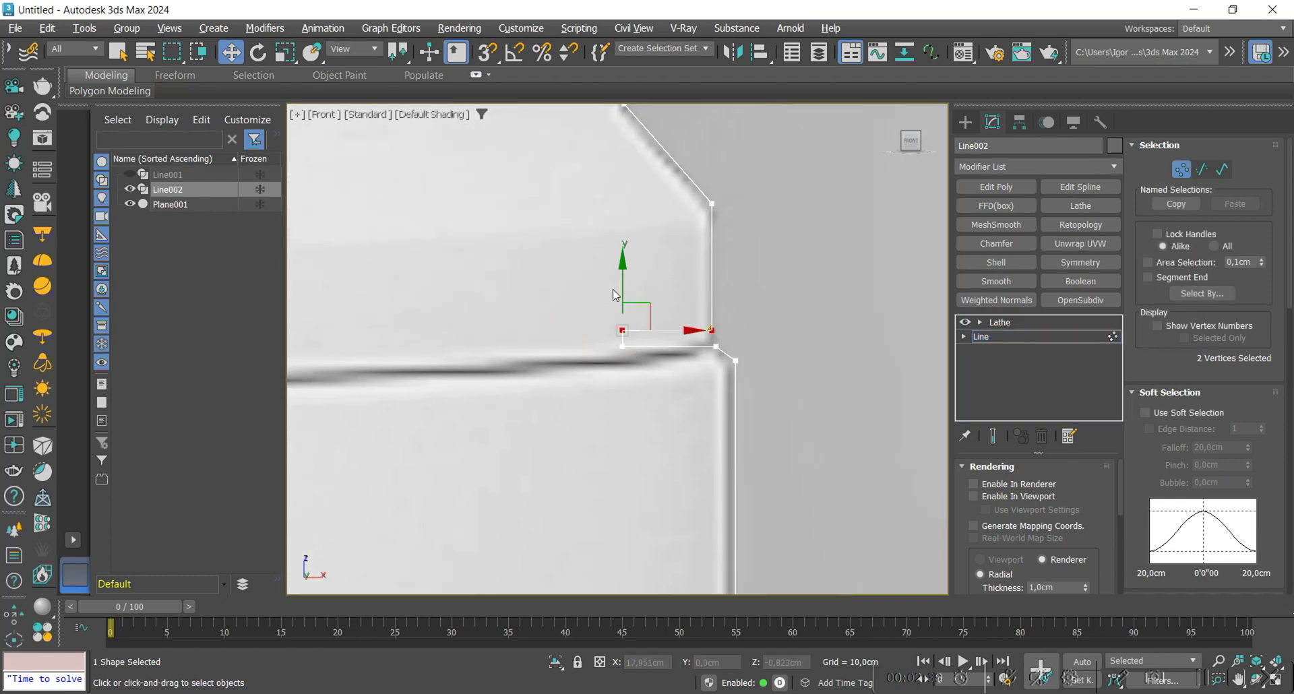
drag(626, 284, 627, 285)
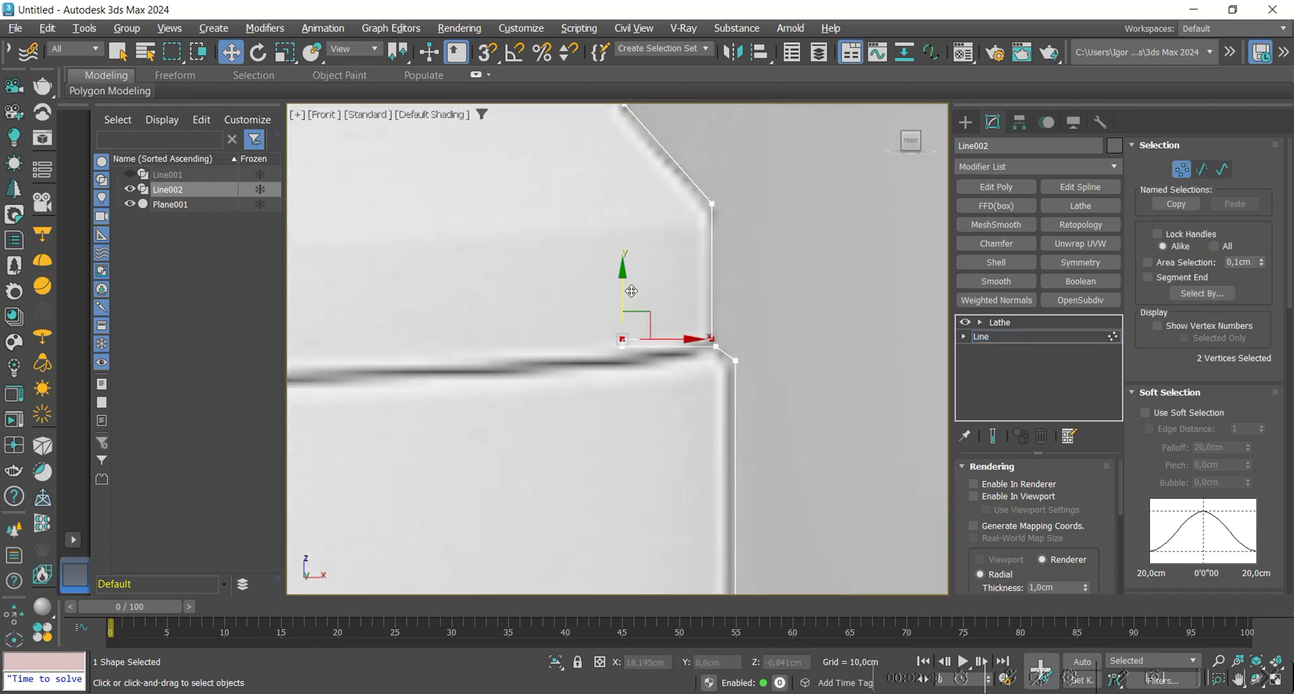
click(988, 323)
scroll(740, 358, down, 4)
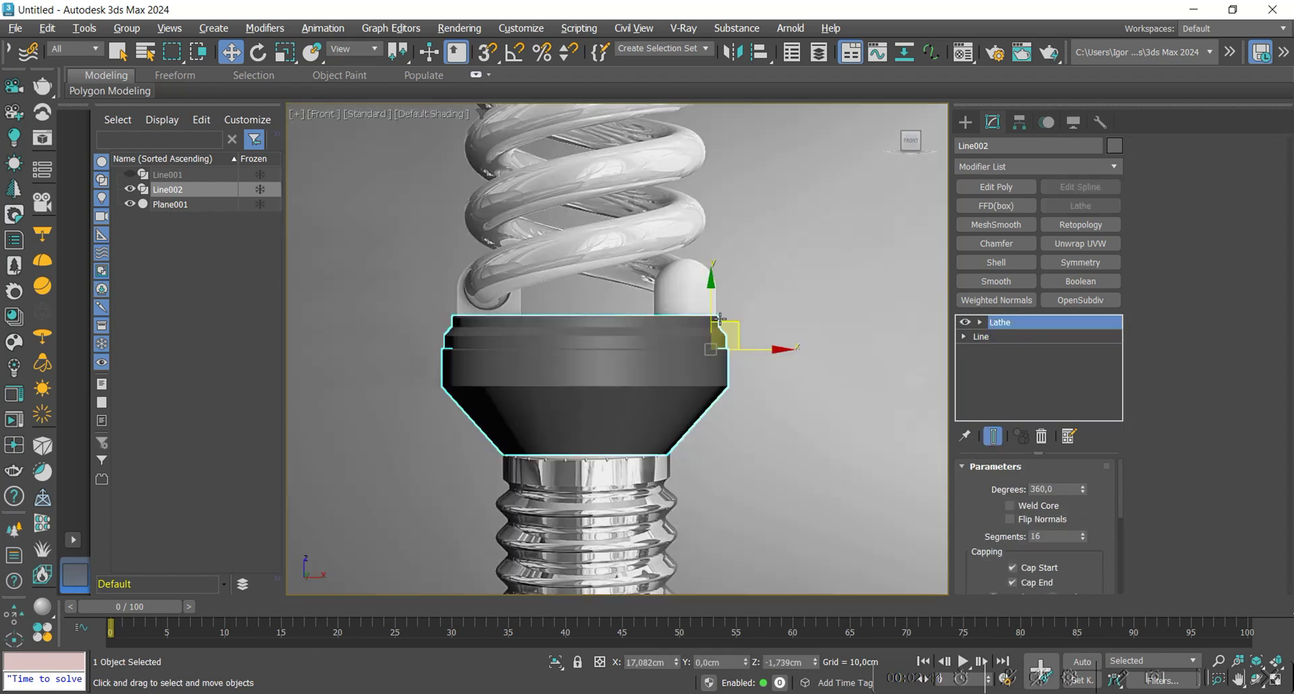
Step: Unhide the screw base, give it and the housing a light grey object colour, and deselect both
click(130, 174)
ctrl+click(144, 176)
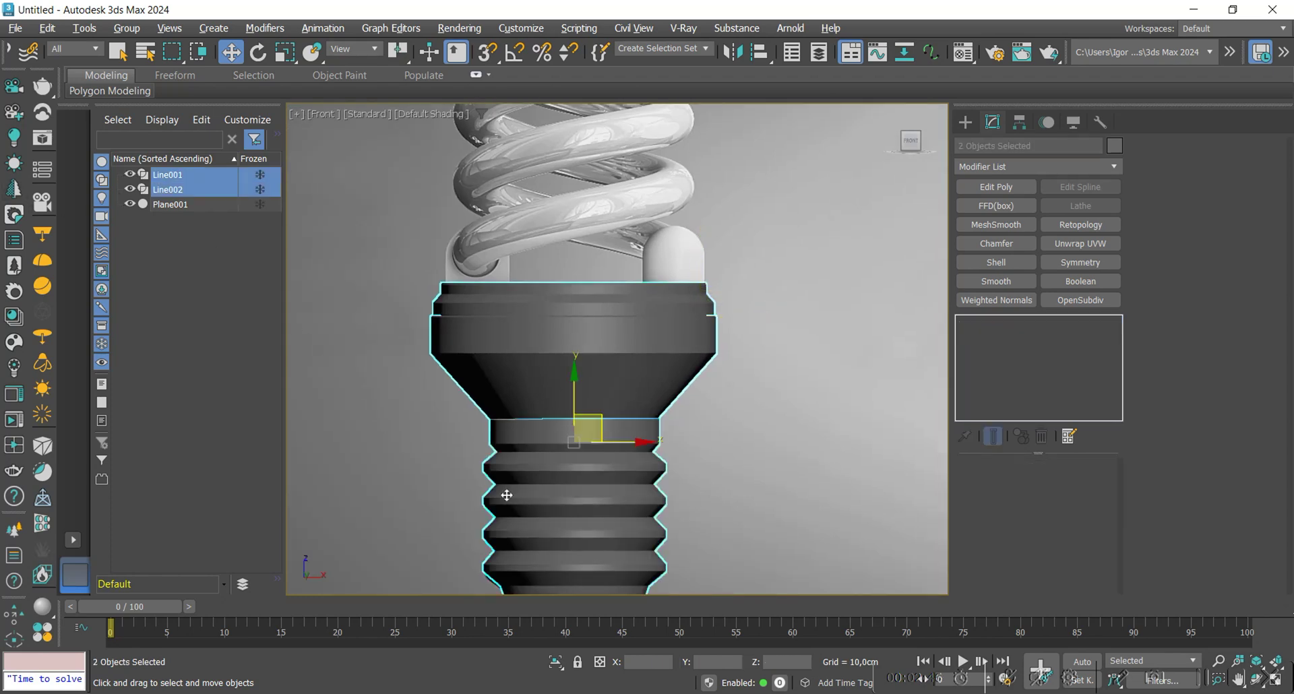
click(1115, 146)
click(675, 393)
click(736, 443)
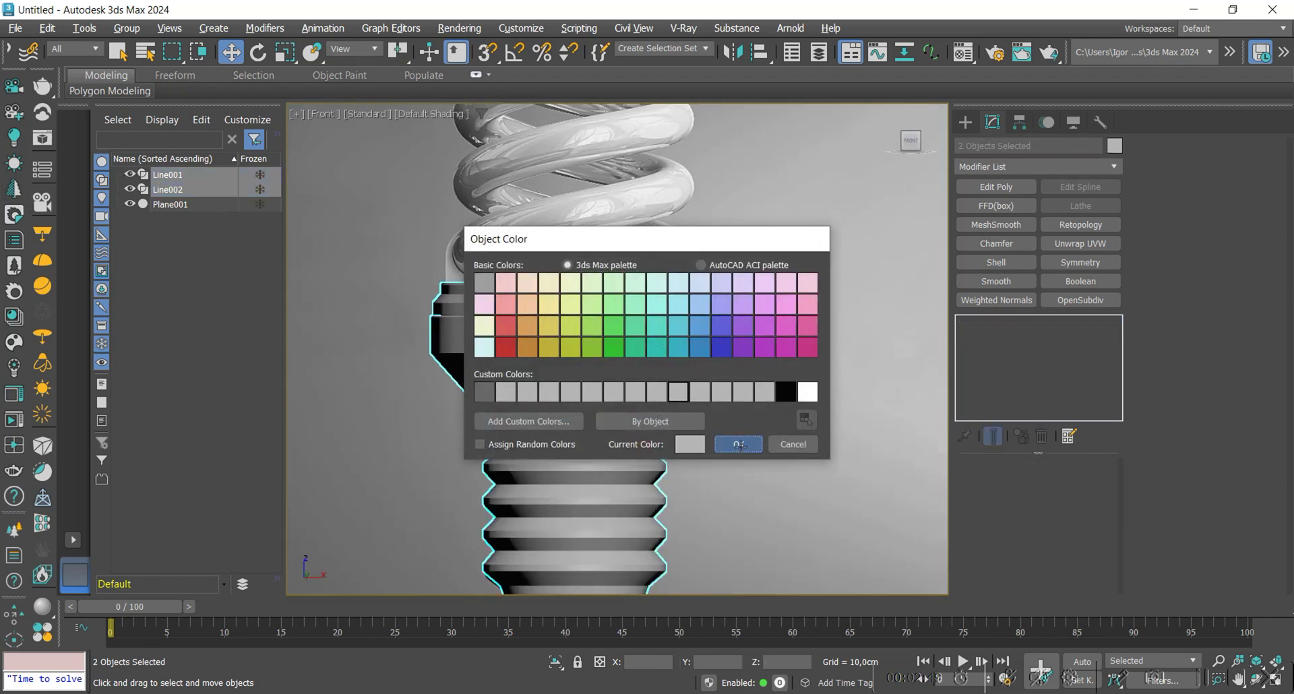
middle_drag(686, 496, 679, 460)
click(164, 232)
Step: Draw a helix beside the reference image with radii of about 13.8 and 22 cm and a height of about 5.6 cm
mouse_move(558, 261)
middle_down()
mouse_move(557, 376)
mouse_move(536, 265)
middle_up()
scroll(621, 312, down, 3)
middle_drag(636, 281, 637, 404)
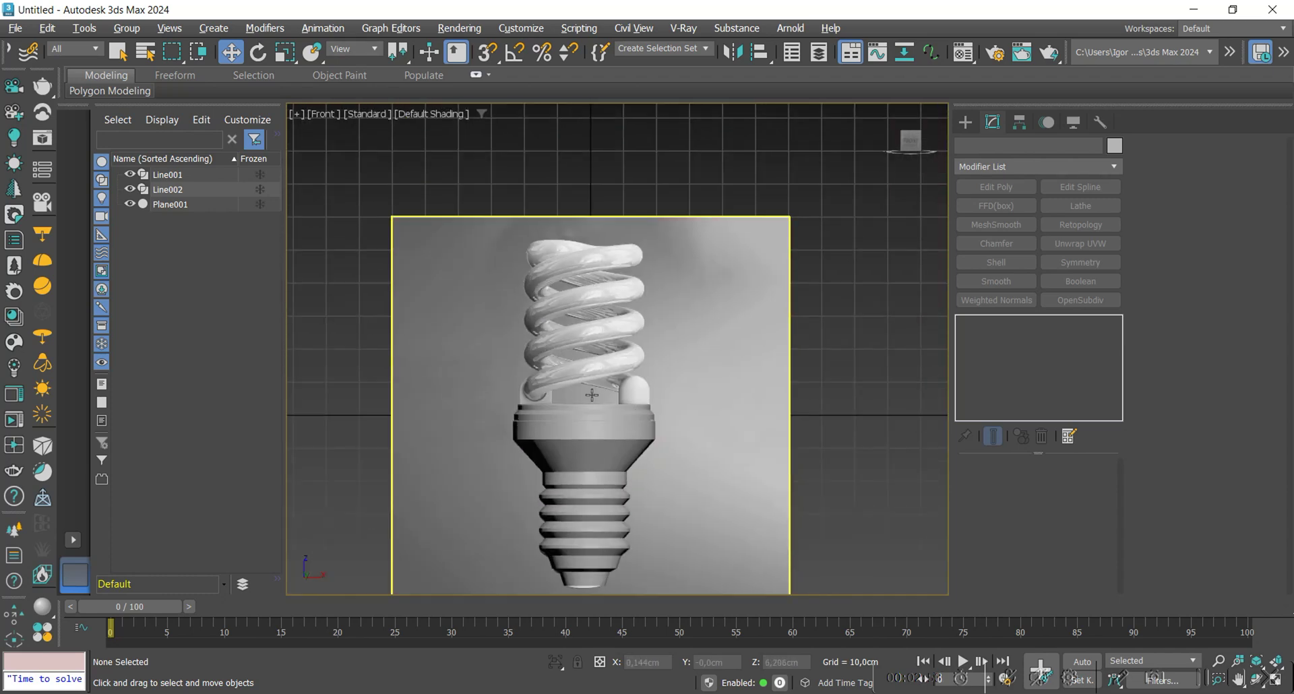
scroll(546, 374, up, 2)
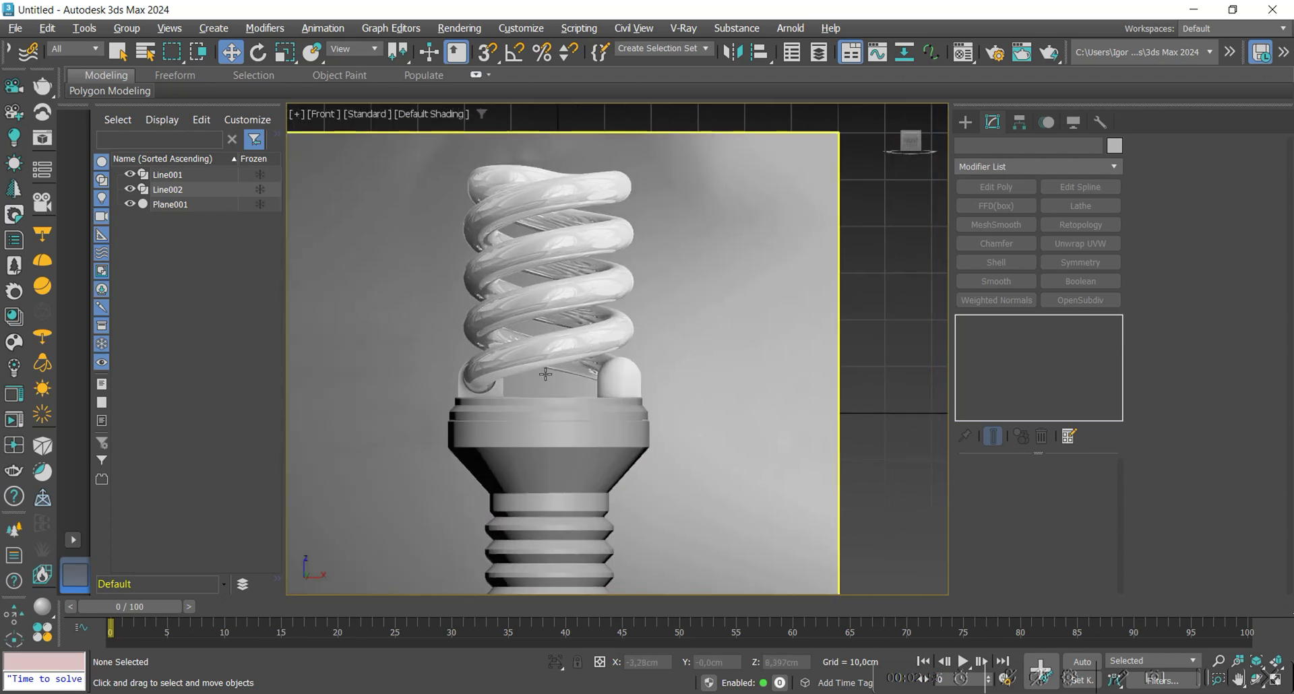
click(965, 123)
click(1085, 329)
middle_drag(675, 422, 625, 453)
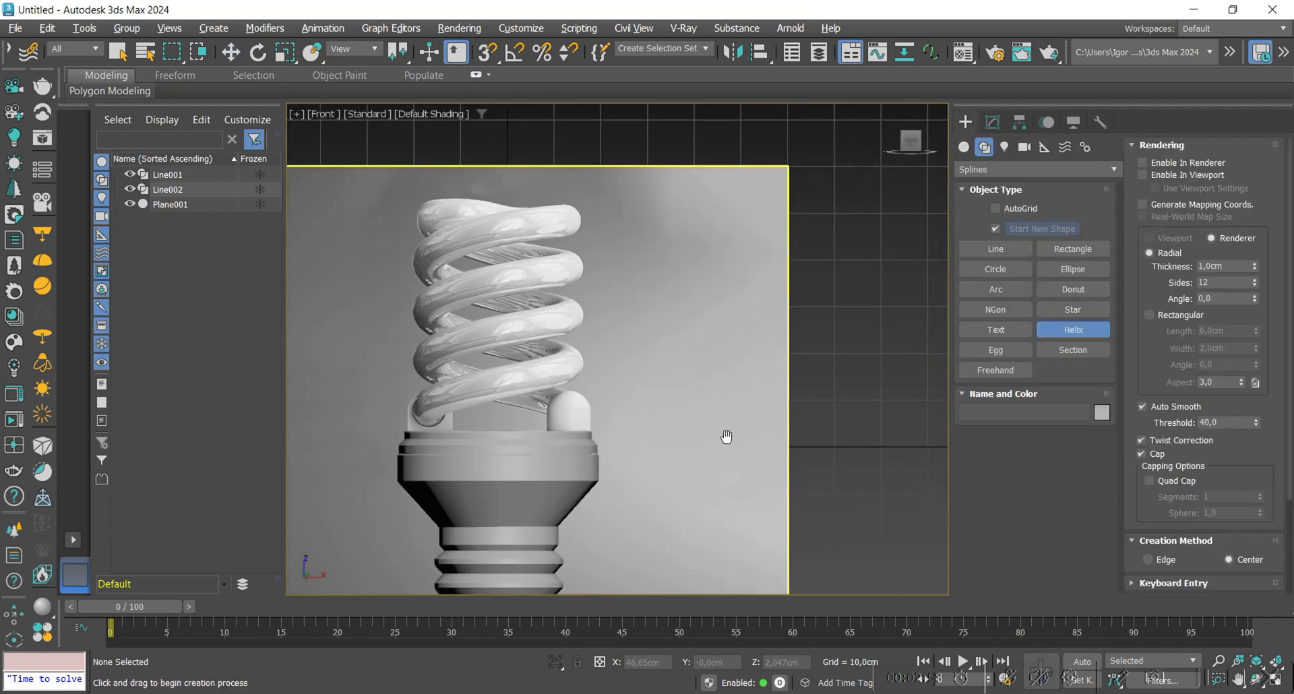
middle_drag(833, 399, 706, 397)
middle_drag(596, 407, 576, 403)
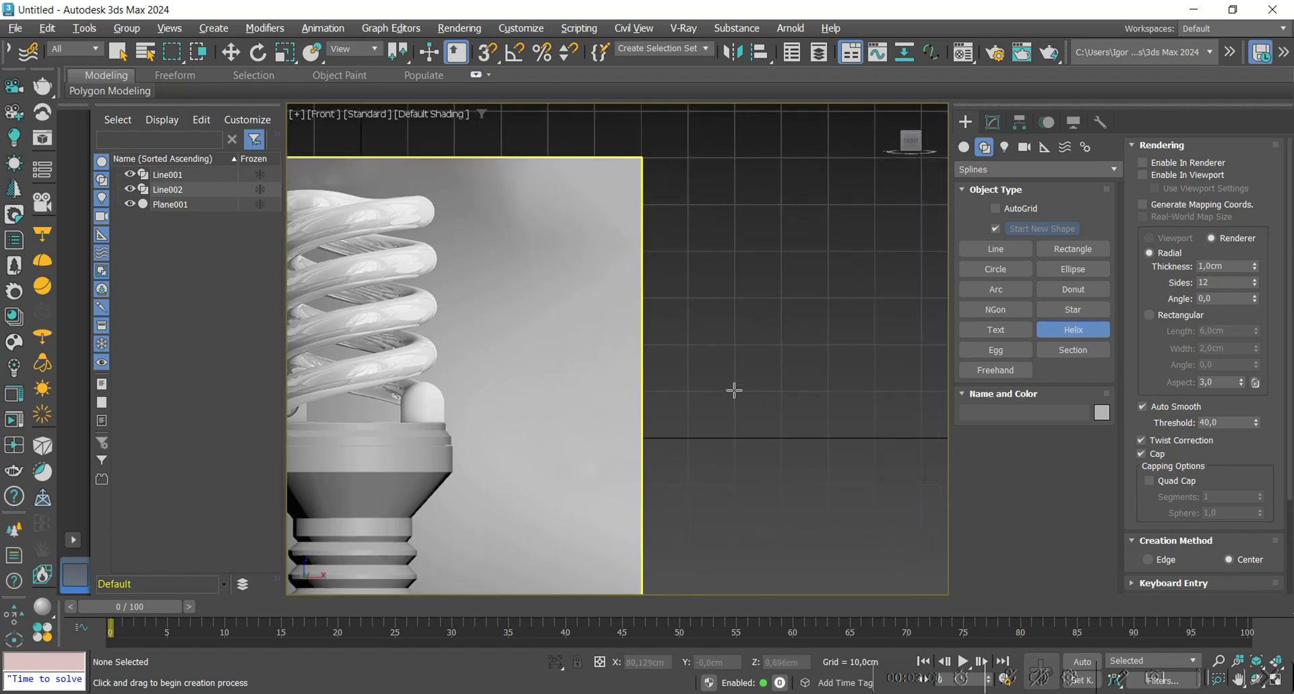
drag(736, 387, 779, 437)
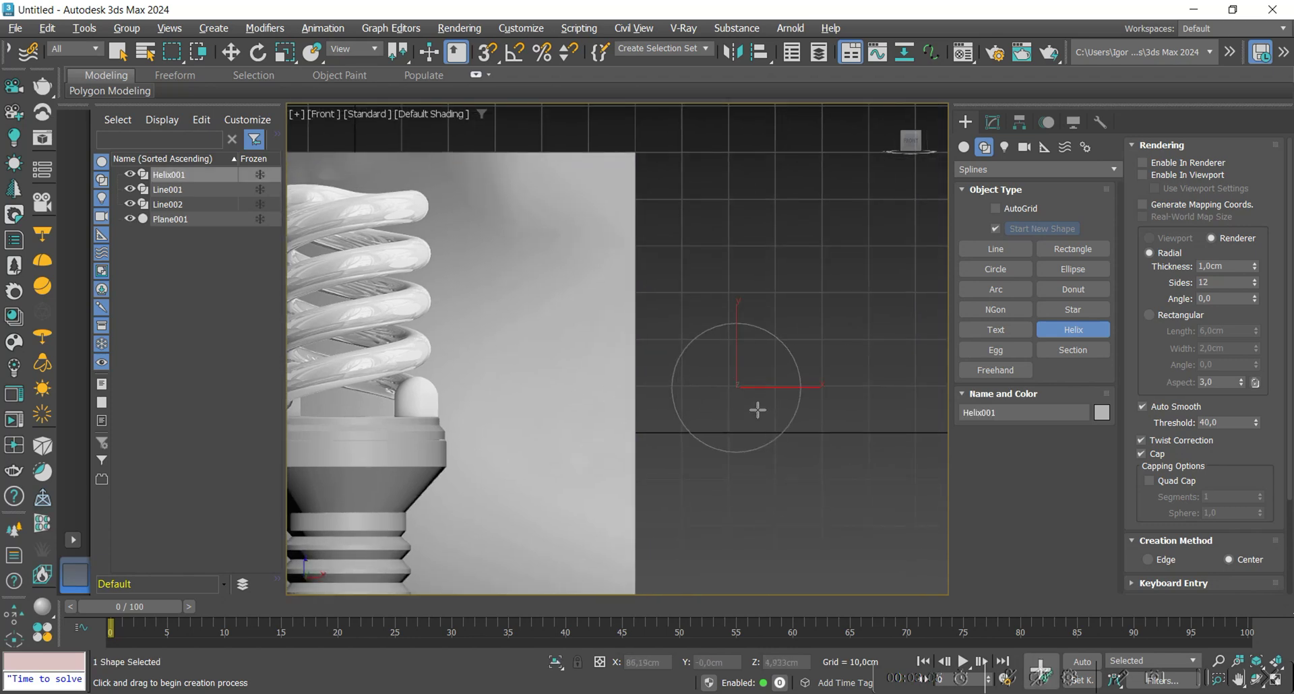
click(774, 377)
key(w)
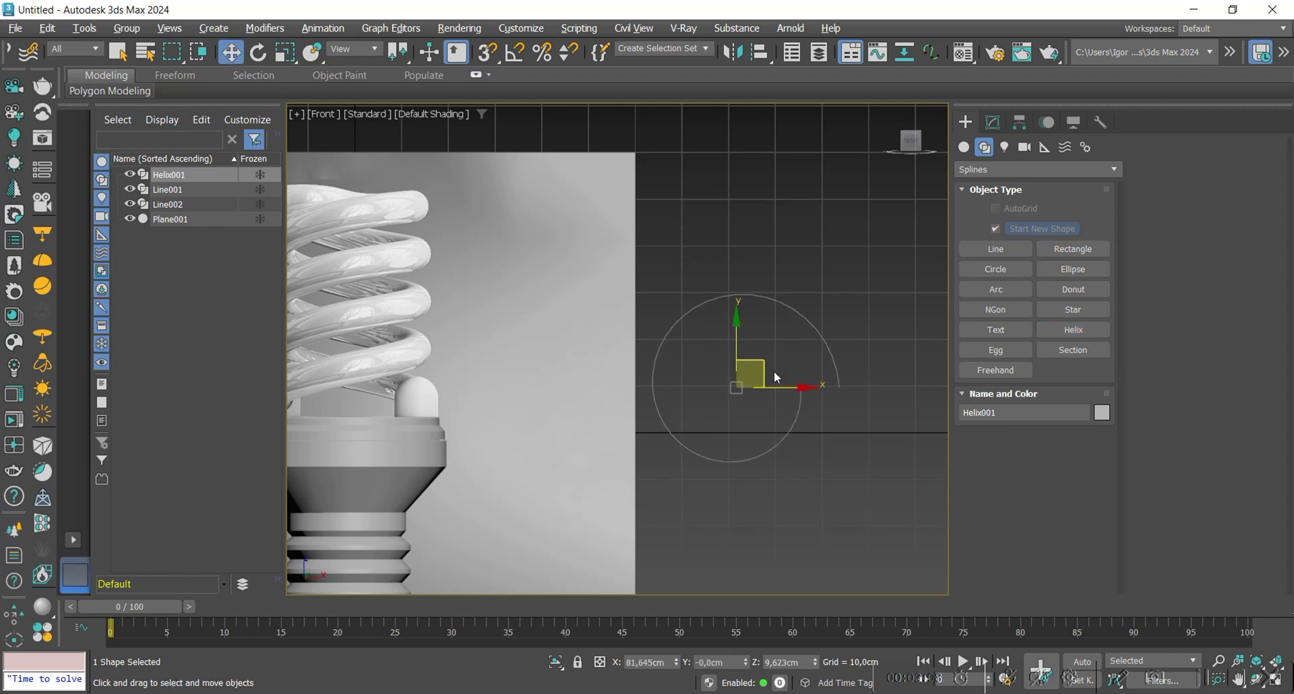
Step: Set the helix's object colour to white
middle_drag(832, 307, 831, 301)
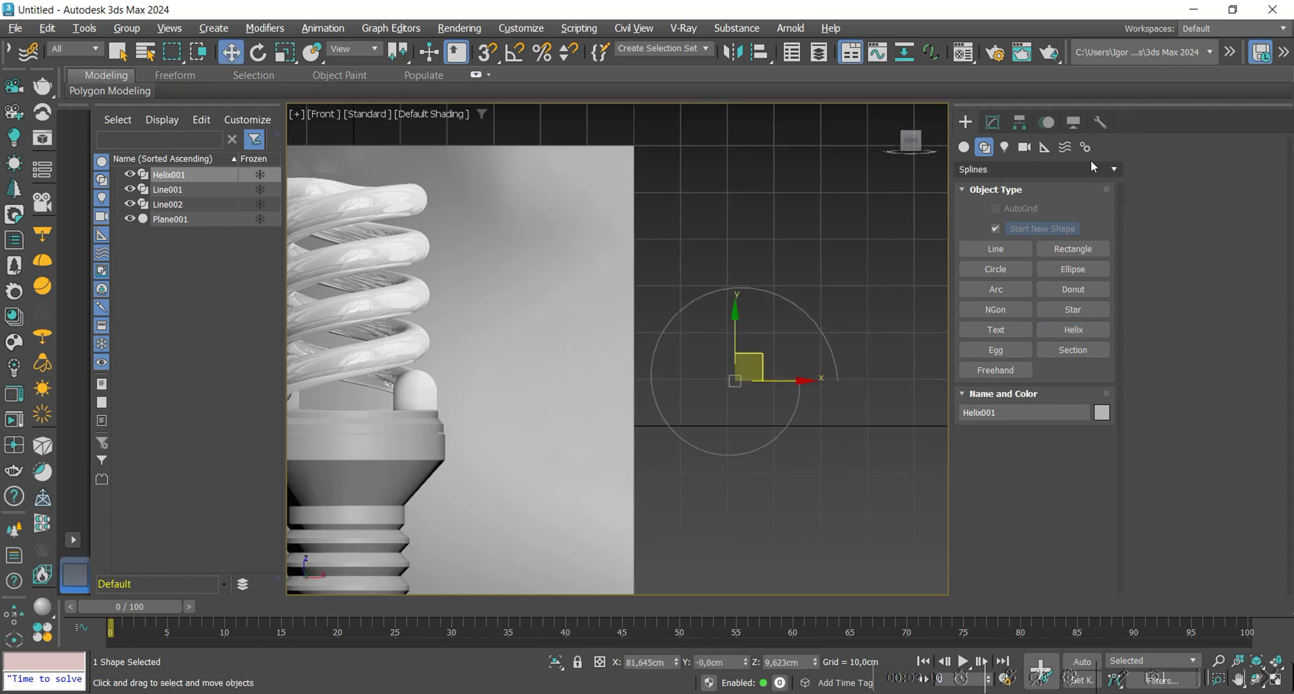
click(993, 122)
click(1114, 145)
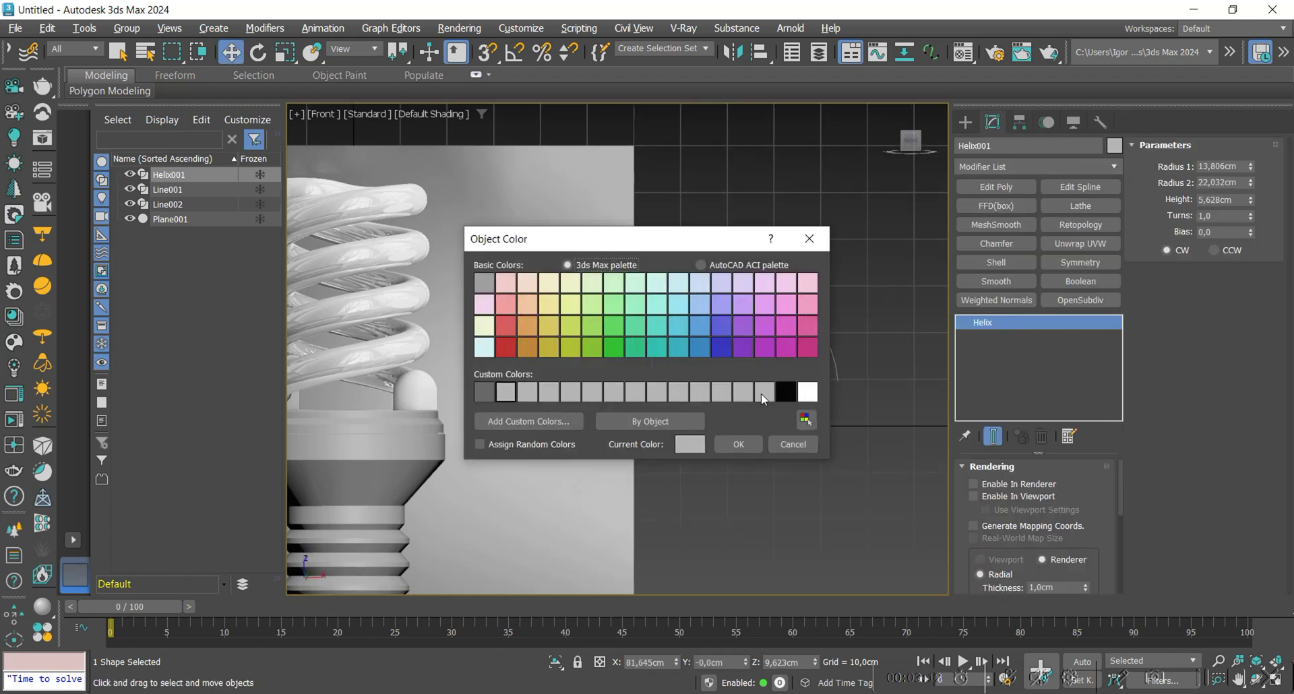
click(809, 393)
click(739, 444)
Step: Rotate the helix upright with angle snapping on and set its X position to 0
key(e)
key(a)
drag(734, 413, 738, 357)
key(w)
scroll(697, 335, down, 3)
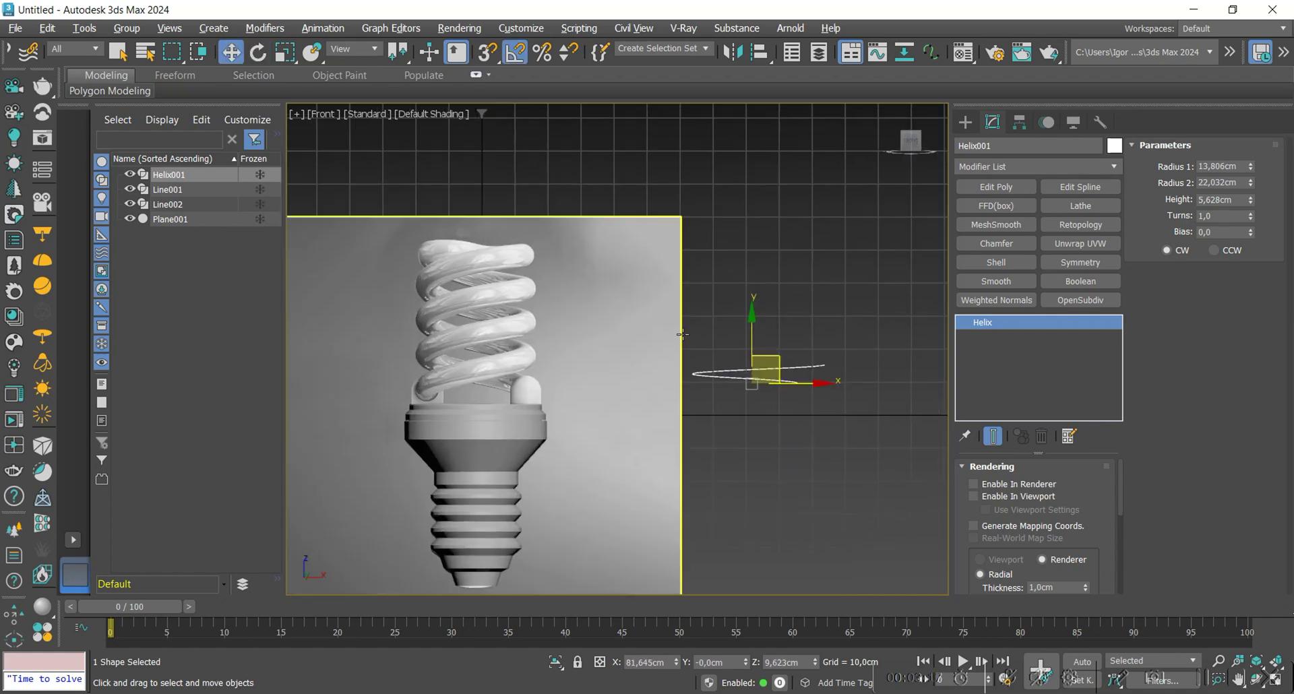
scroll(698, 335, down, 2)
middle_drag(622, 397, 637, 389)
right_click(677, 663)
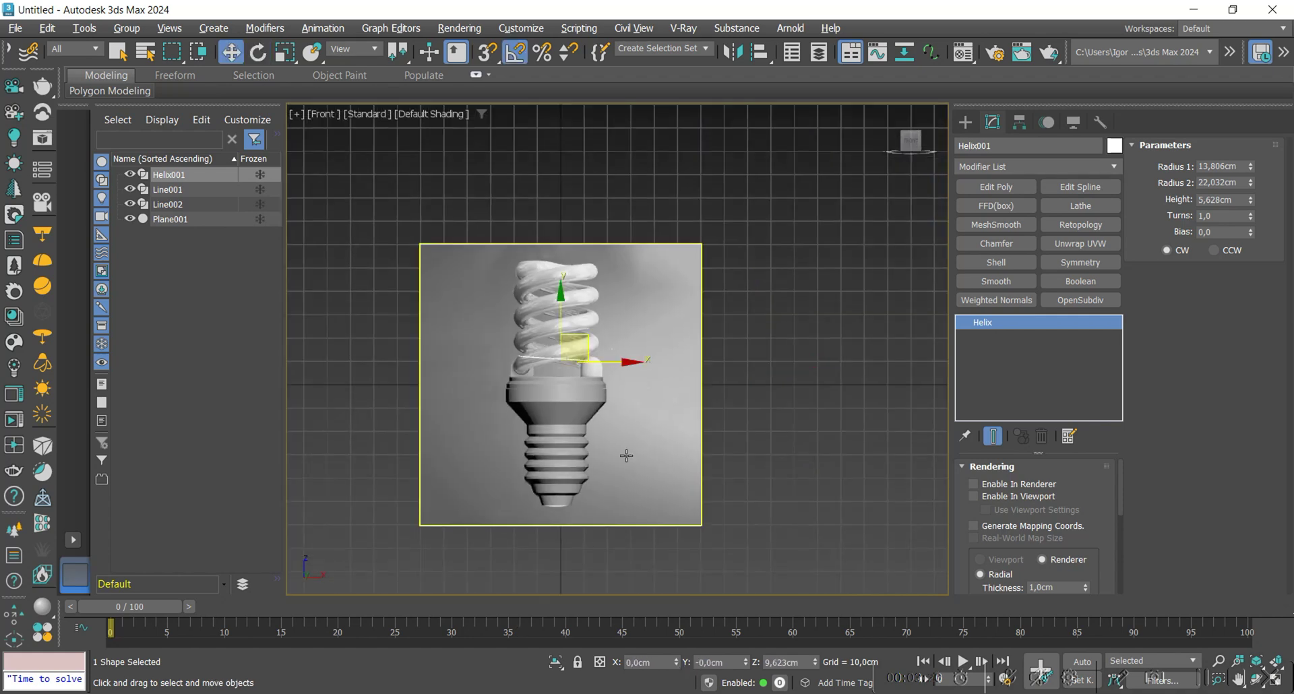
Step: Move the reference image plane behind the bulb, to about 22.9 cm along Y
middle_drag(634, 297, 581, 364)
click(581, 363)
scroll(581, 364, up, 3)
middle_drag(548, 492, 547, 437)
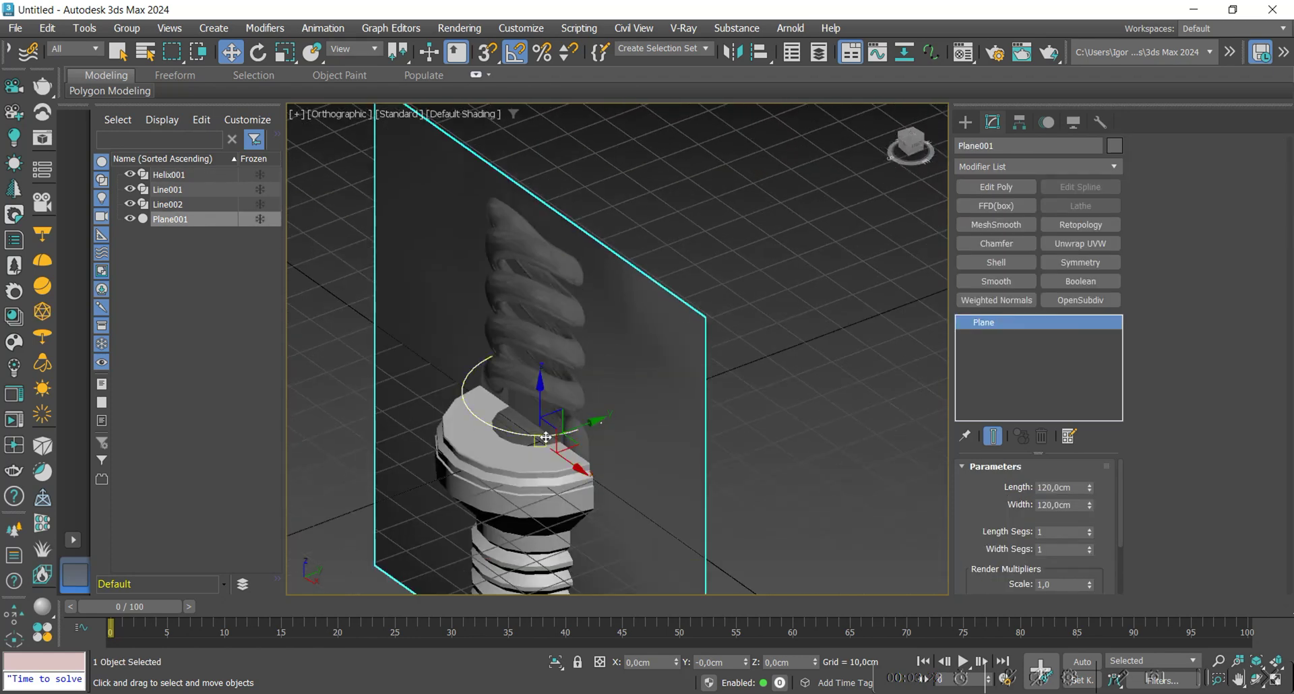
drag(586, 427, 672, 415)
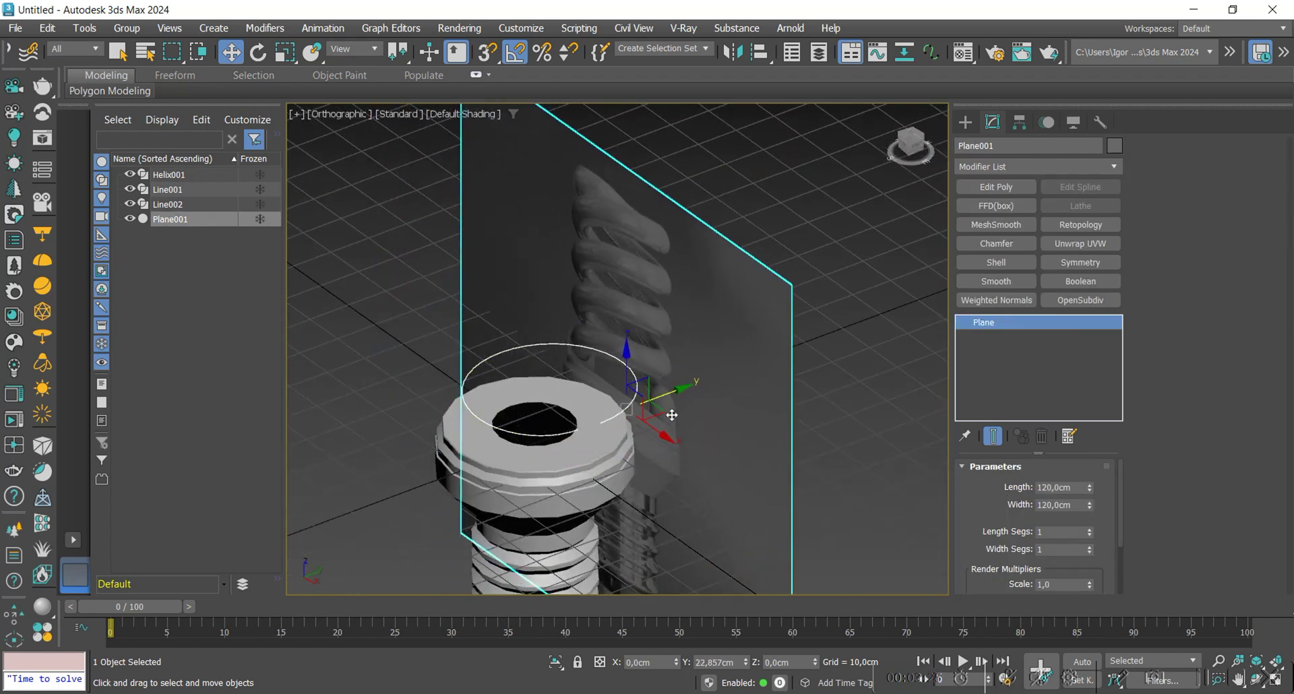
Step: Select the helix, return to the front view, and set both Radius 1 and Radius 2 to 15 cm
click(513, 350)
key(f)
middle_drag(531, 356, 522, 424)
scroll(522, 423, down, 2)
middle_drag(603, 446, 602, 409)
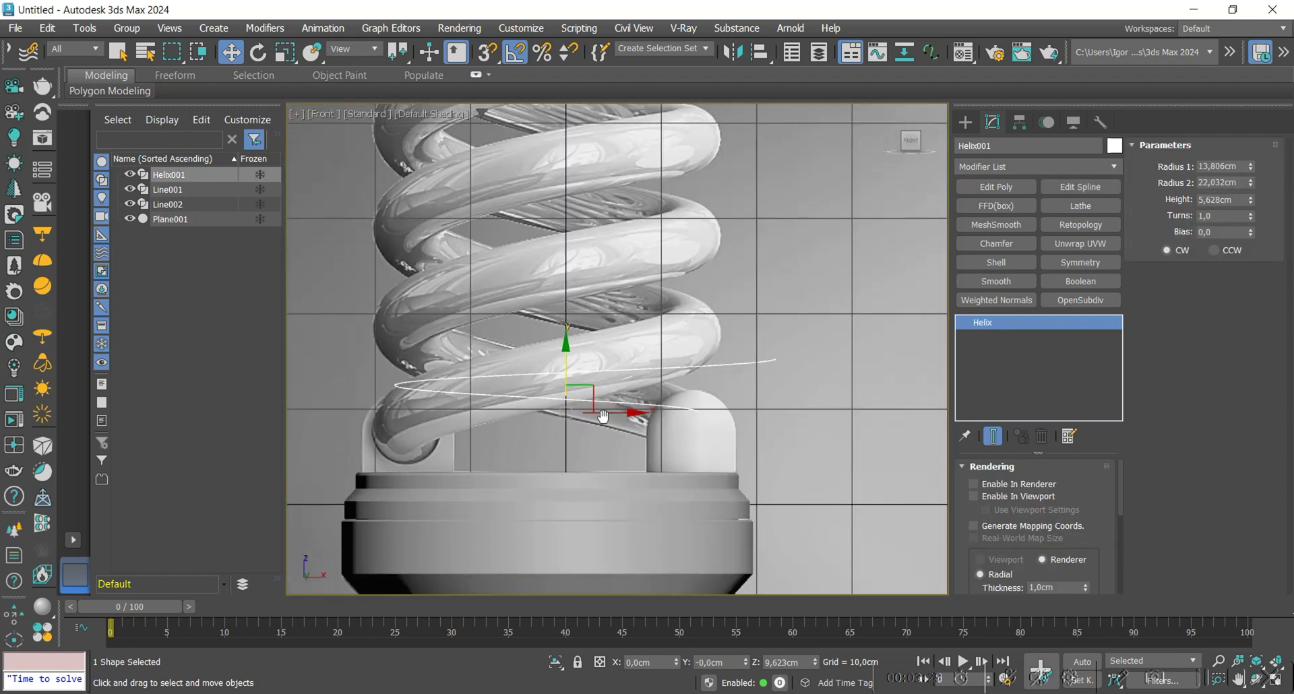
scroll(602, 410, up, 5)
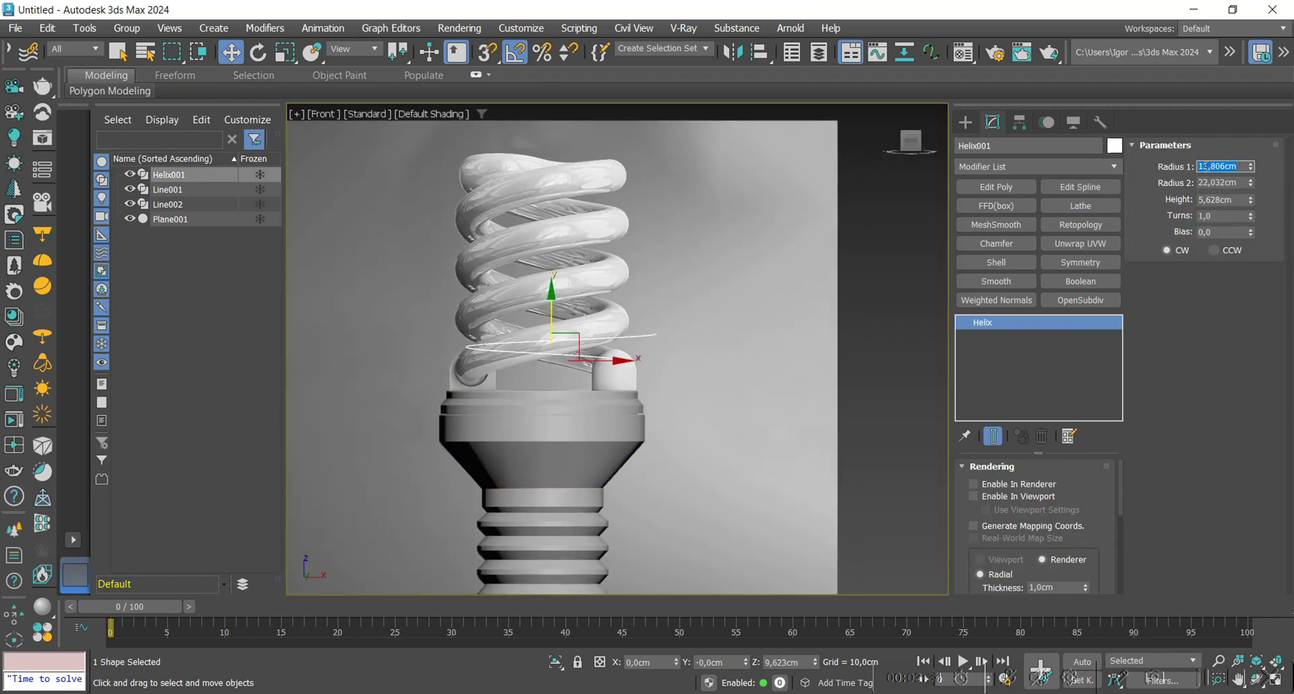
text(15)
key(Tab)
text(15)
key(Tab)
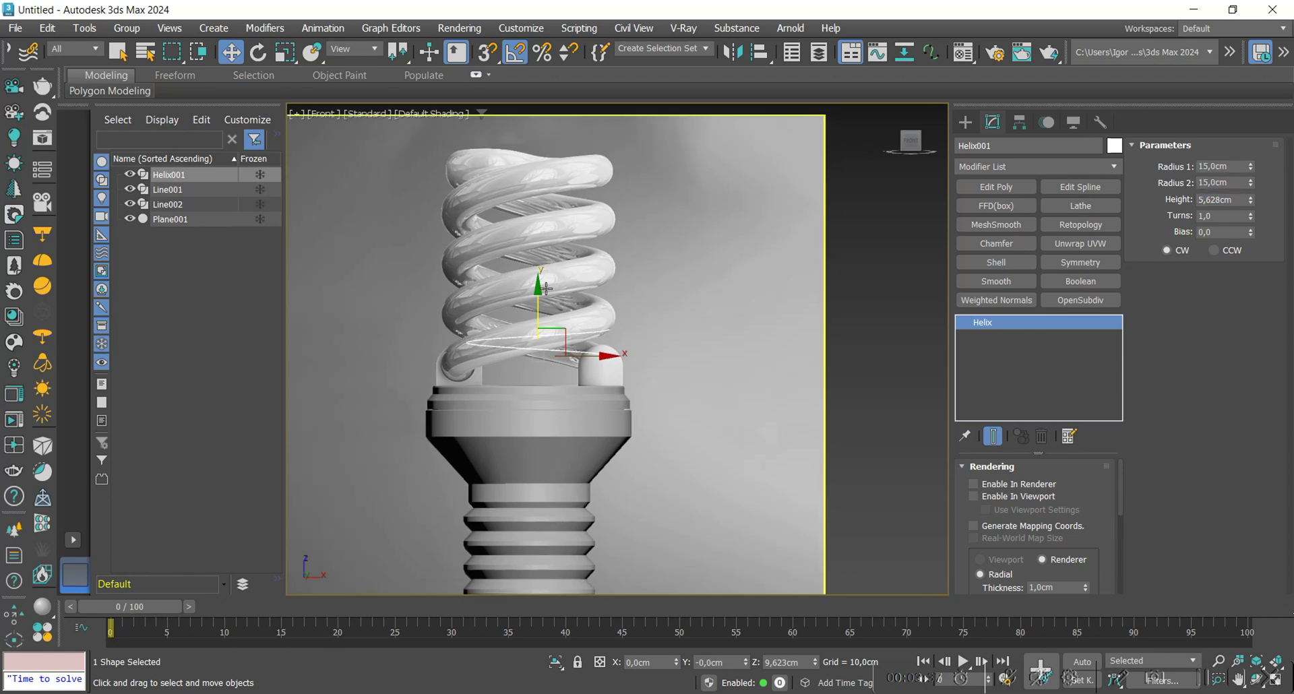
Step: Set the helix's Turns to 2,25 and raise its Height to about 44,18 cm
middle_drag(545, 295, 551, 304)
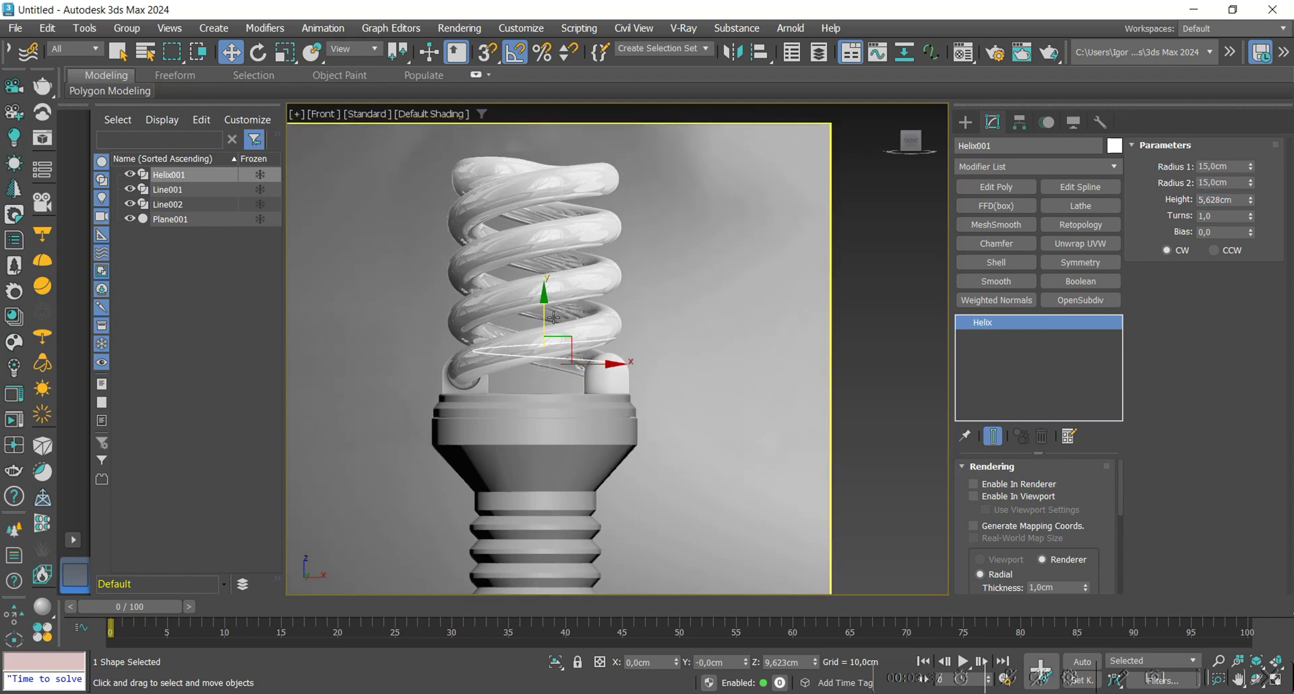
double_click(1227, 215)
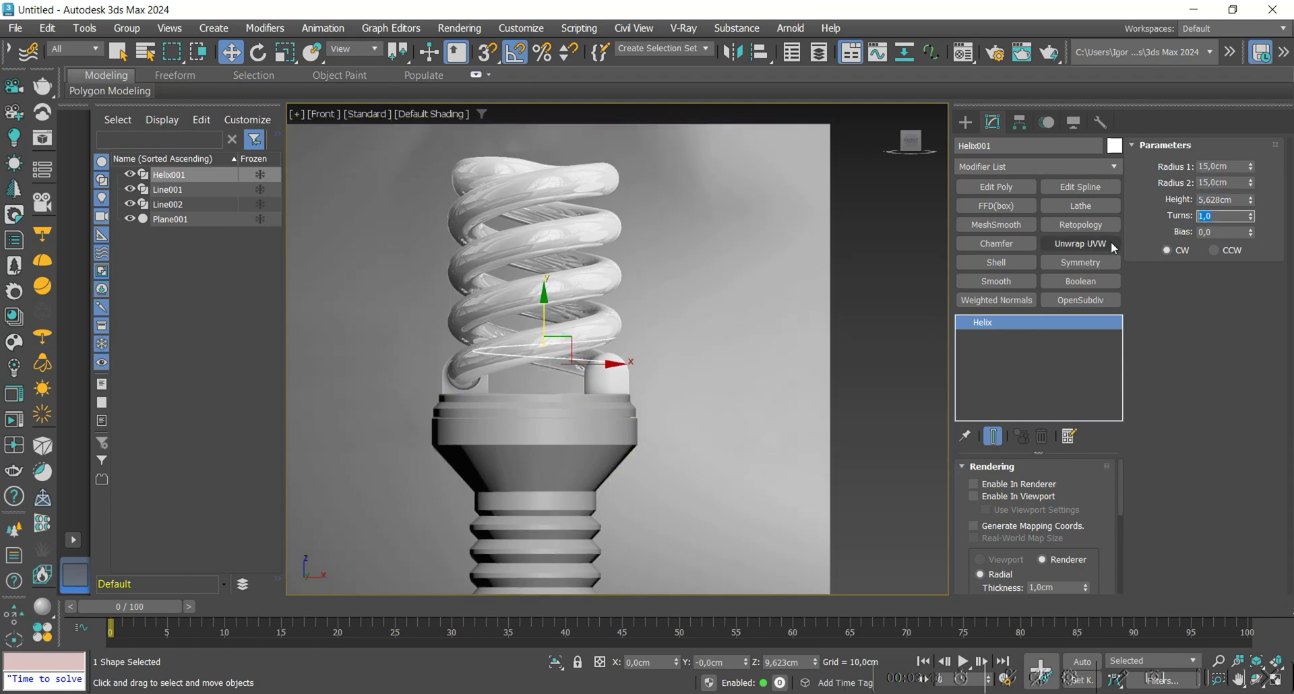
key(Return)
scroll(680, 370, up, 2)
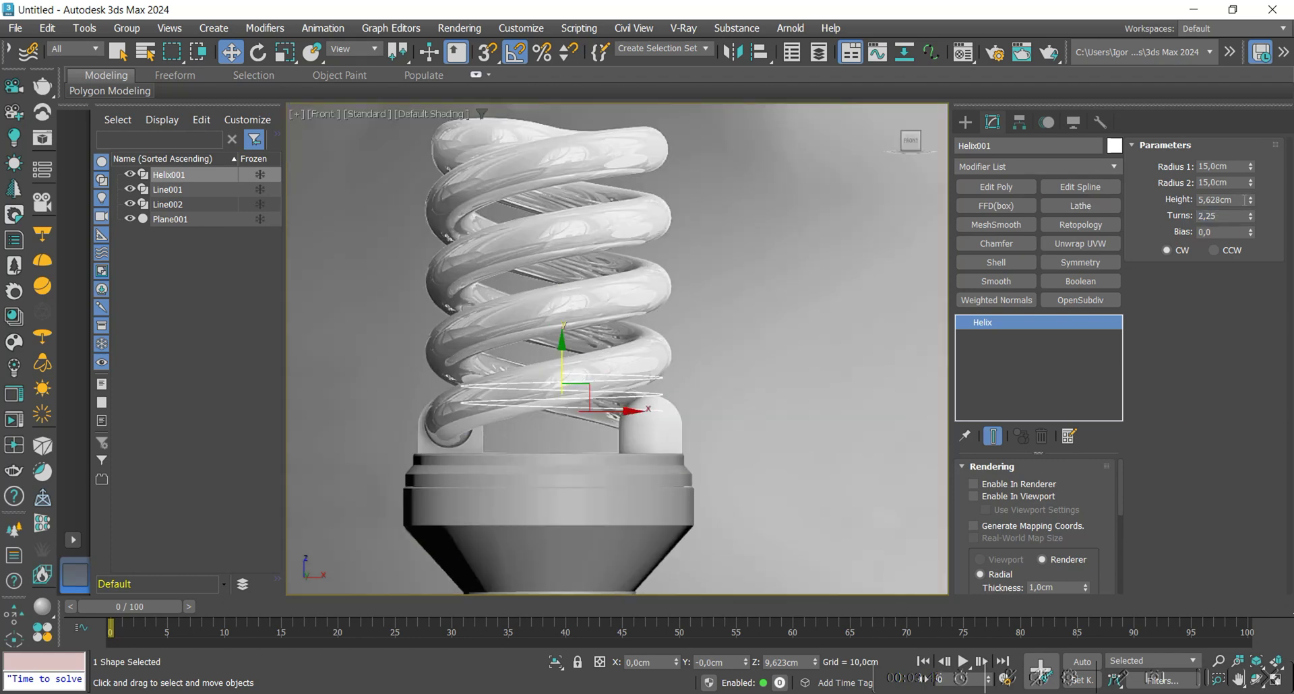
drag(1251, 200, 1176, 425)
key(shift+f)
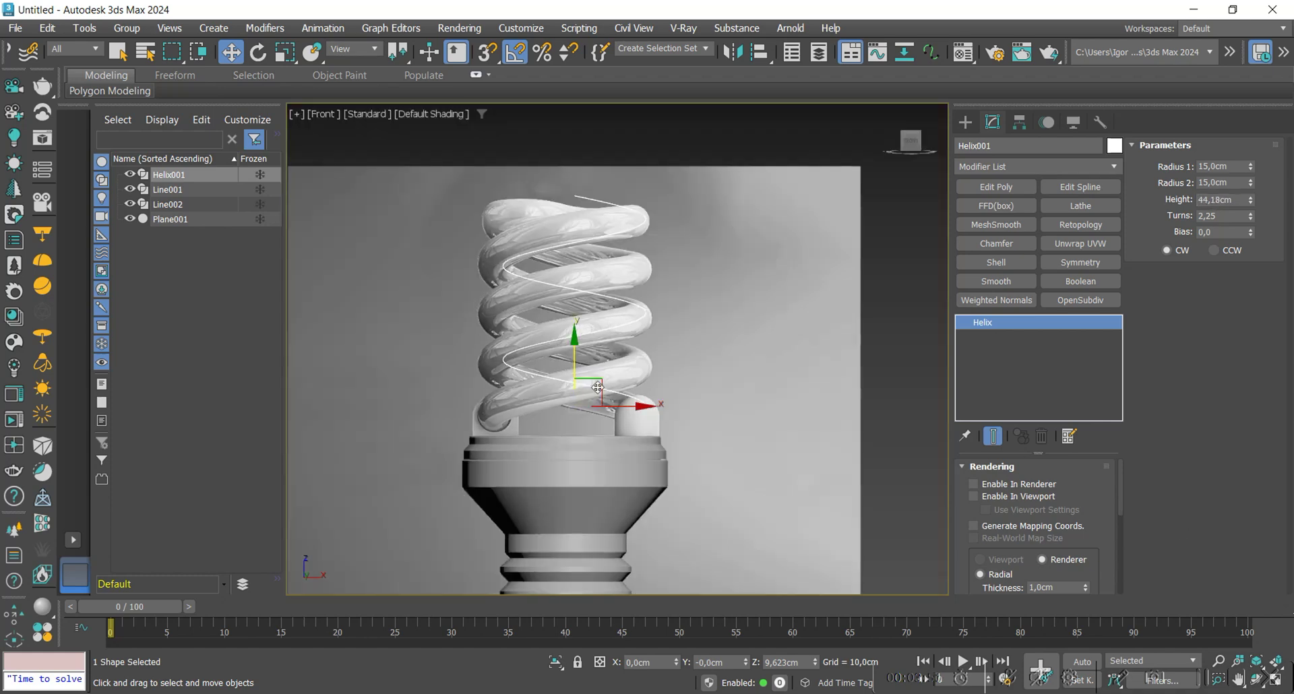
Step: Mirror the helix across the world Y axis with No Clone
scroll(495, 361, down, 1)
middle_drag(535, 418, 533, 393)
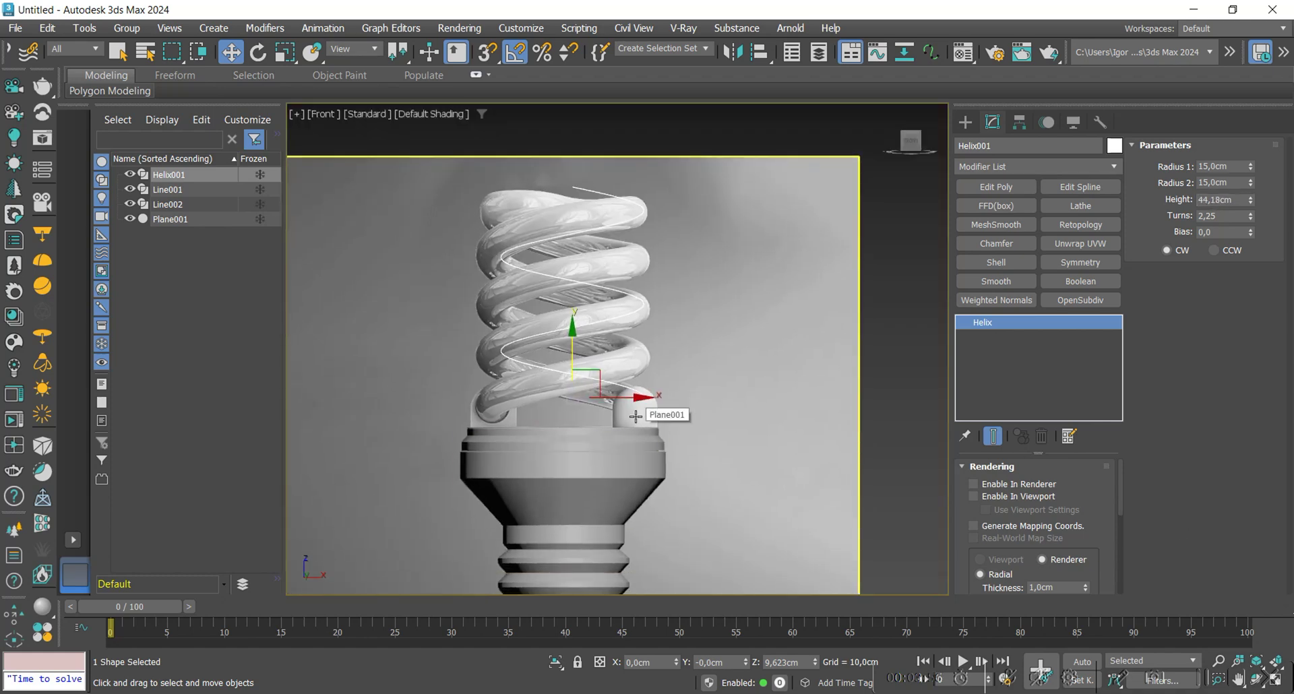
alt+middle_drag(636, 416, 629, 398)
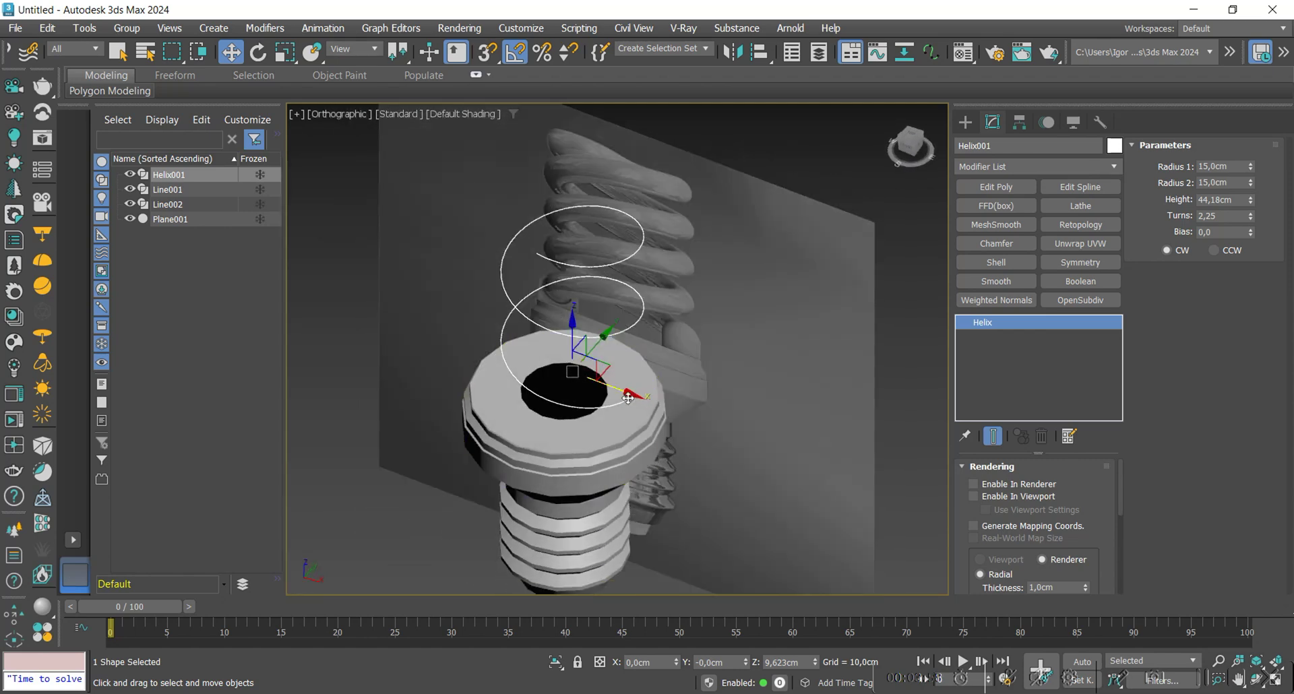
alt+middle_drag(566, 449, 598, 454)
scroll(598, 453, up, 3)
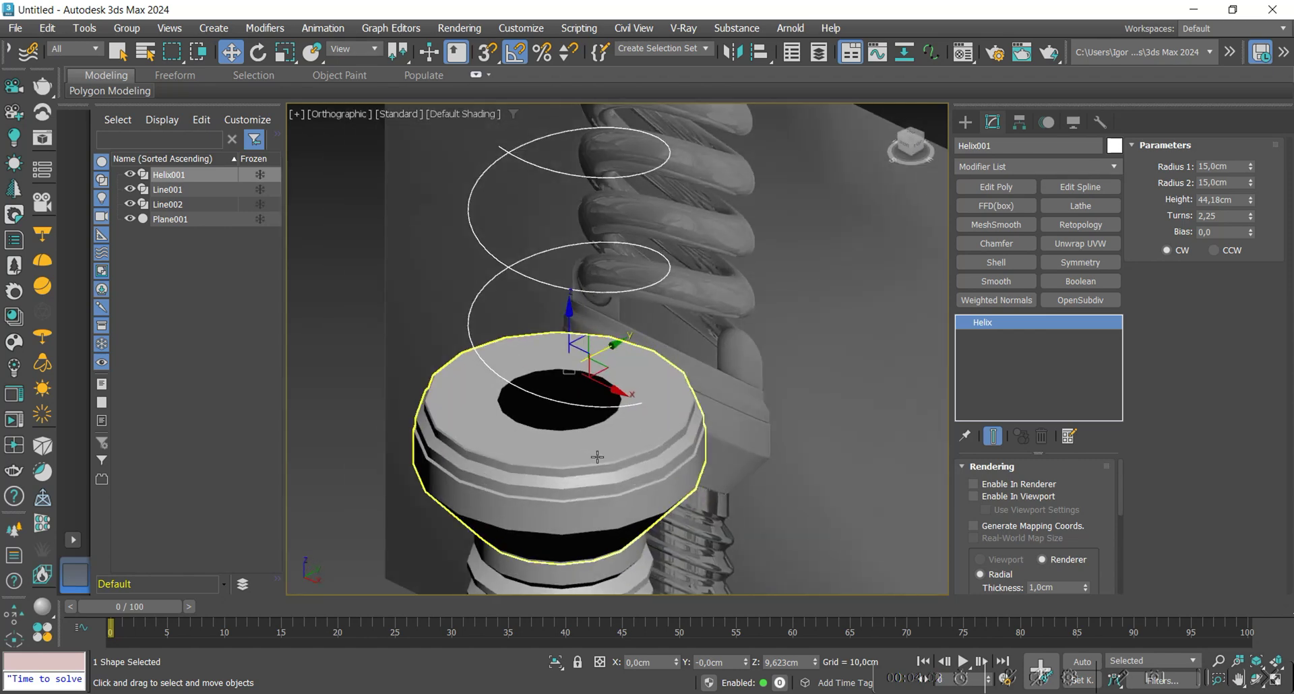
click(727, 58)
drag(616, 204, 897, 239)
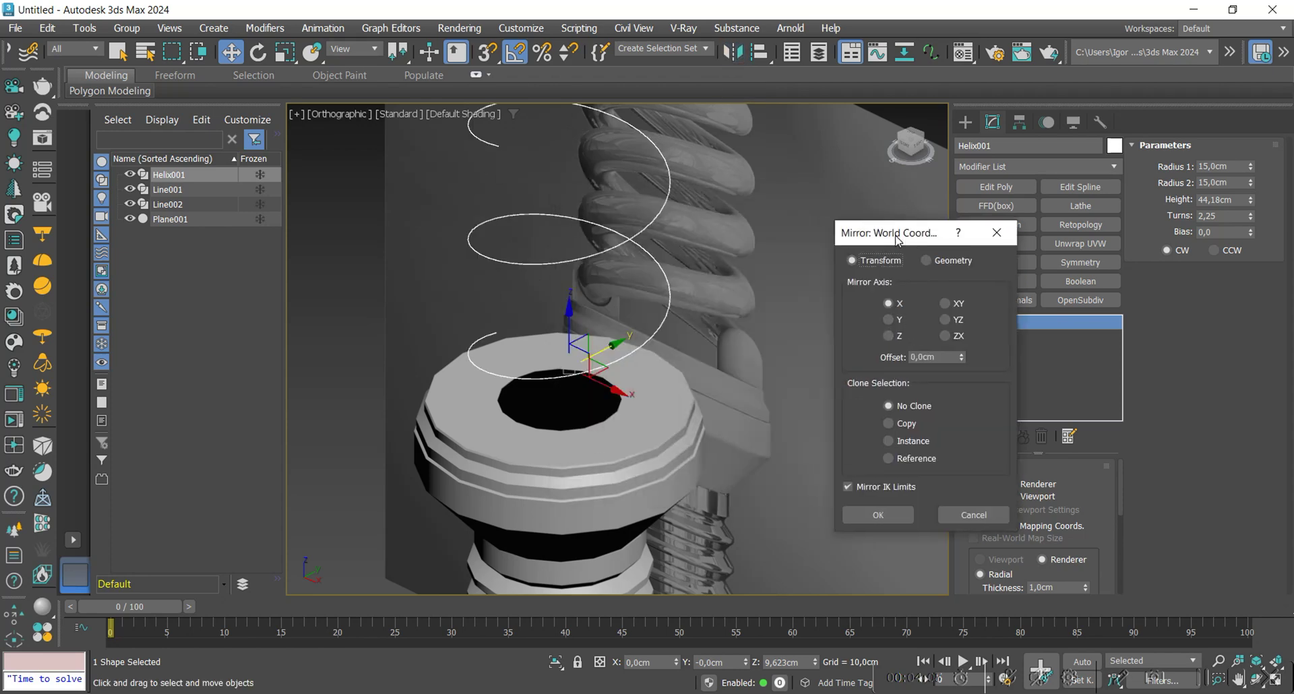
click(889, 321)
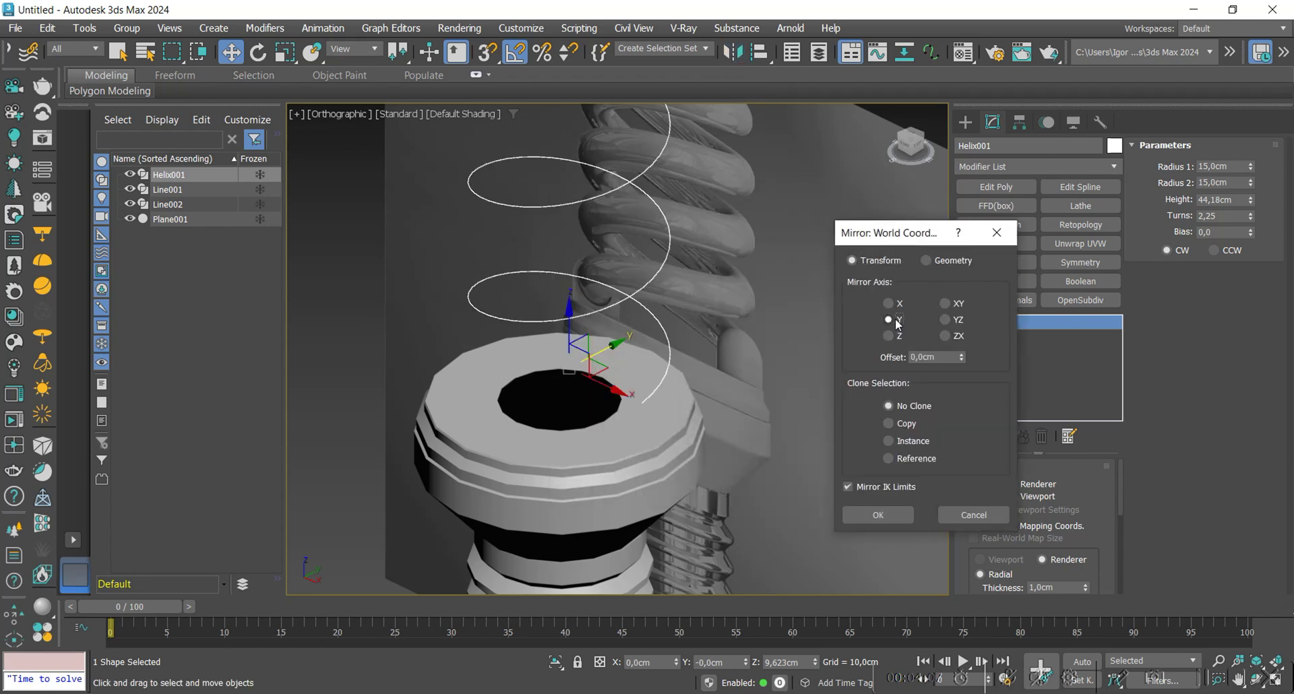
click(881, 513)
Step: In the front view, move the helix to about X -1,476 cm and Z 8,569 cm to align with the reference spiral
alt+middle_drag(521, 363, 566, 326)
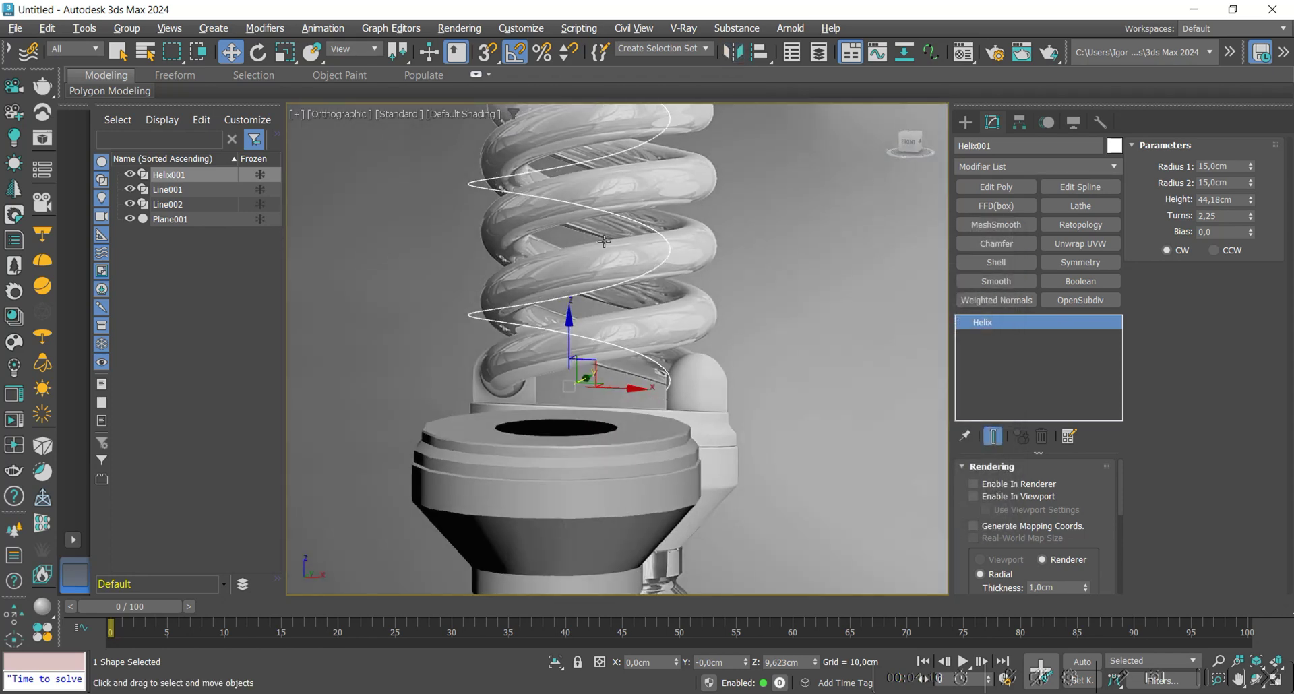
alt+middle_drag(576, 251, 616, 334)
scroll(580, 382, down, 2)
key(f)
middle_drag(652, 384, 605, 336)
scroll(605, 336, down, 3)
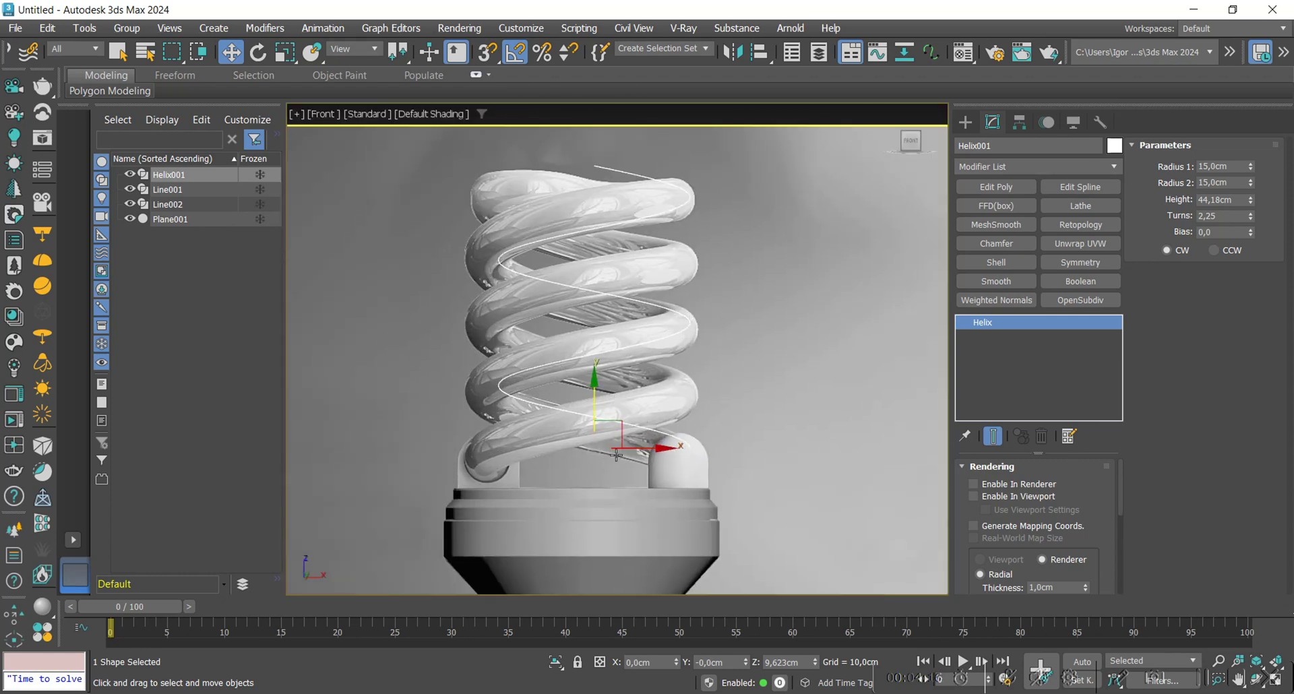
drag(616, 455, 587, 458)
key(shift+f)
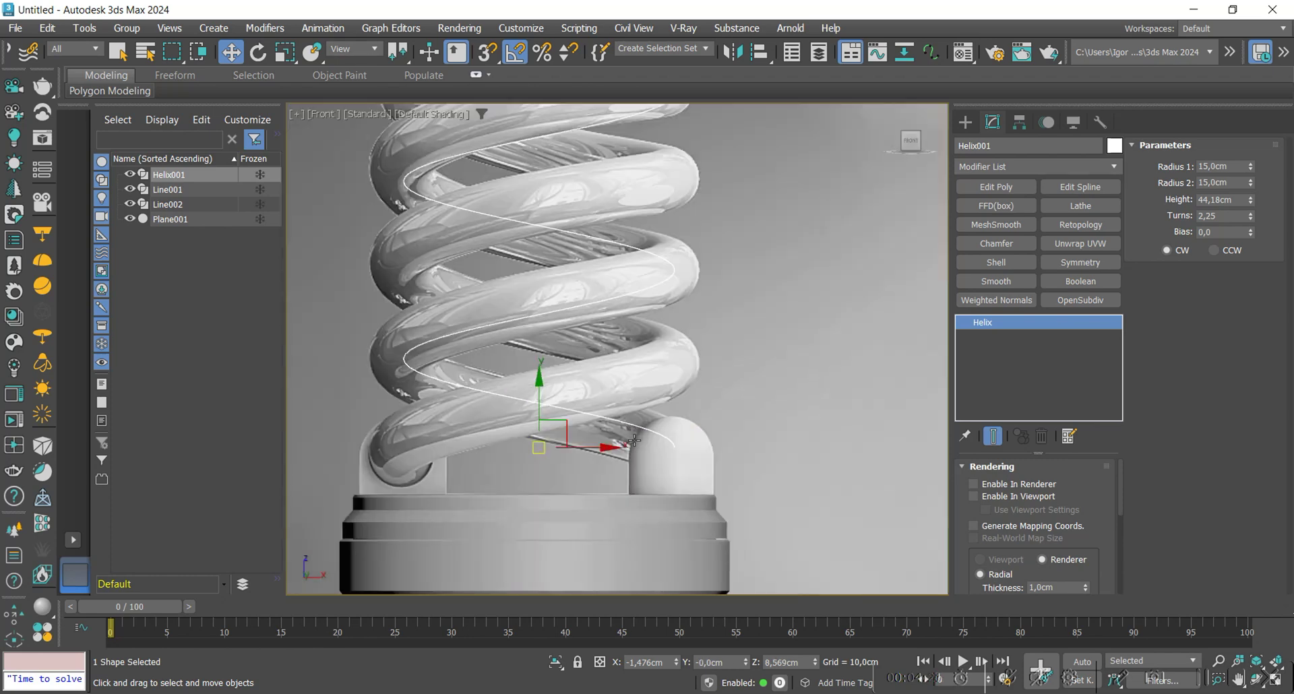
key(shift+f)
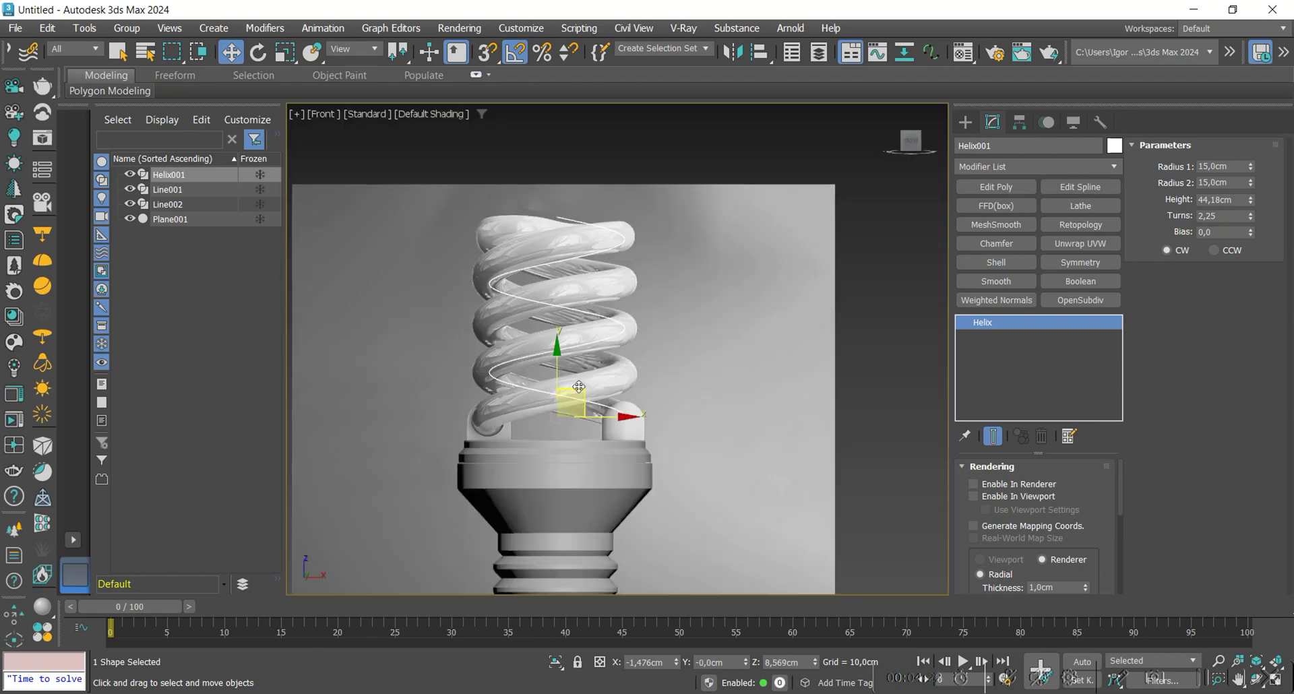
Step: Mirror the helix across the screen X axis as a Copy to make the second spiral
click(733, 52)
click(798, 284)
click(802, 269)
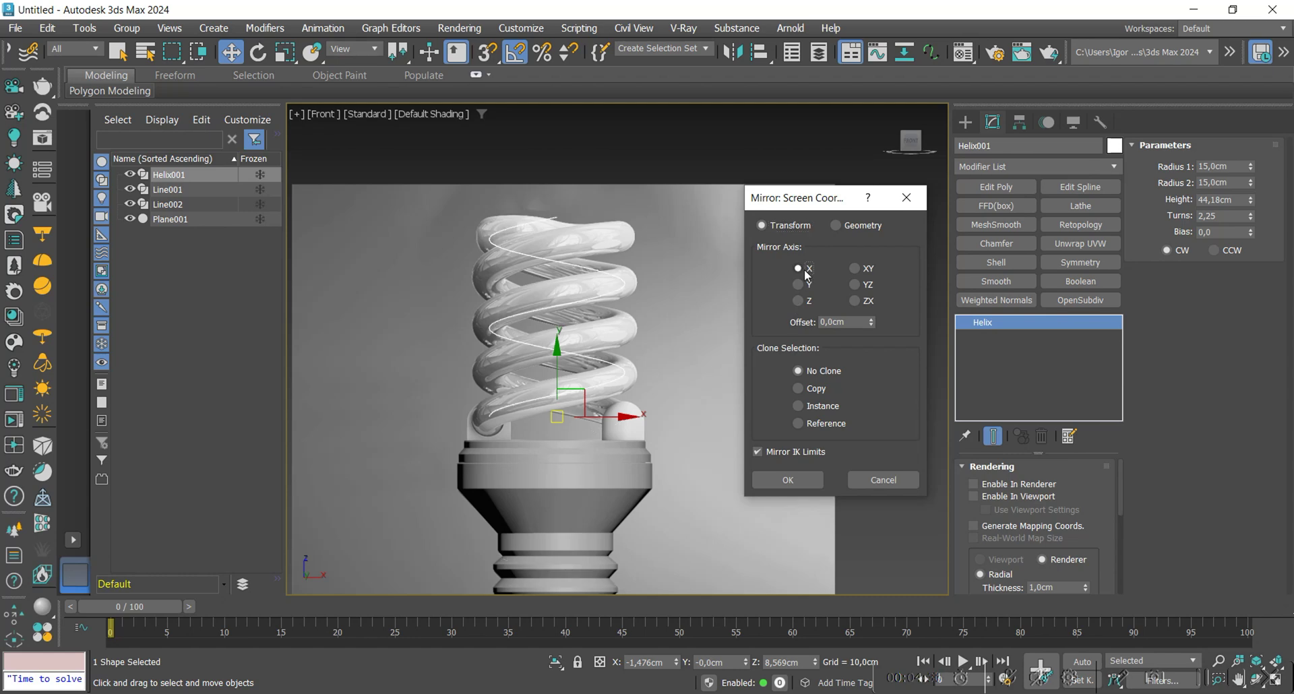
click(799, 389)
click(791, 481)
alt+middle_drag(728, 377, 659, 432)
alt+middle_drag(573, 439, 582, 427)
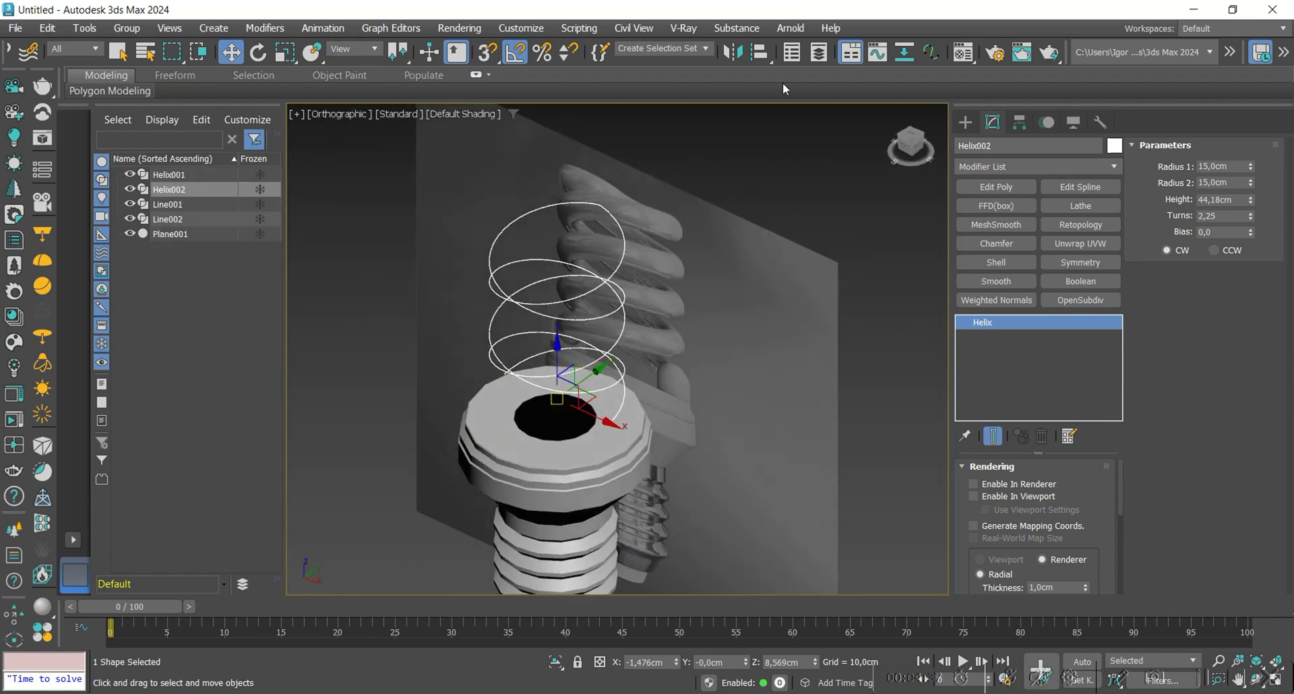
Step: Mirror the copied helix across the world Y axis with No Clone
click(738, 59)
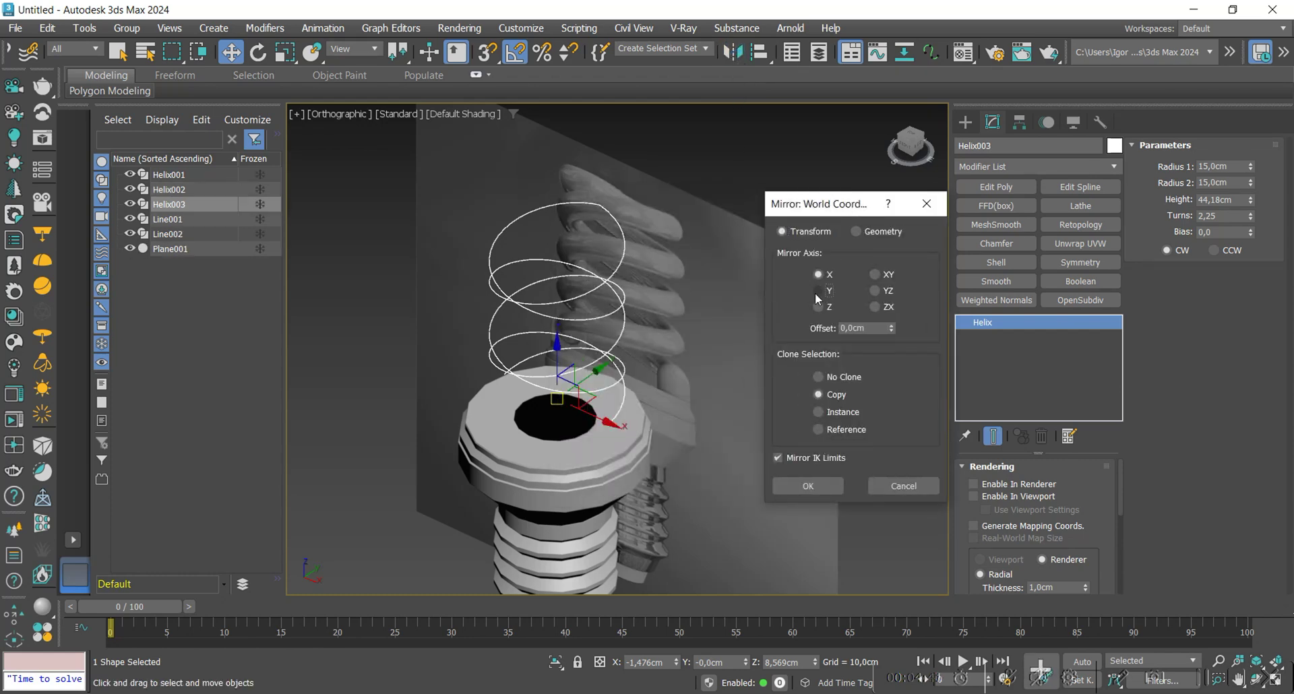
click(817, 292)
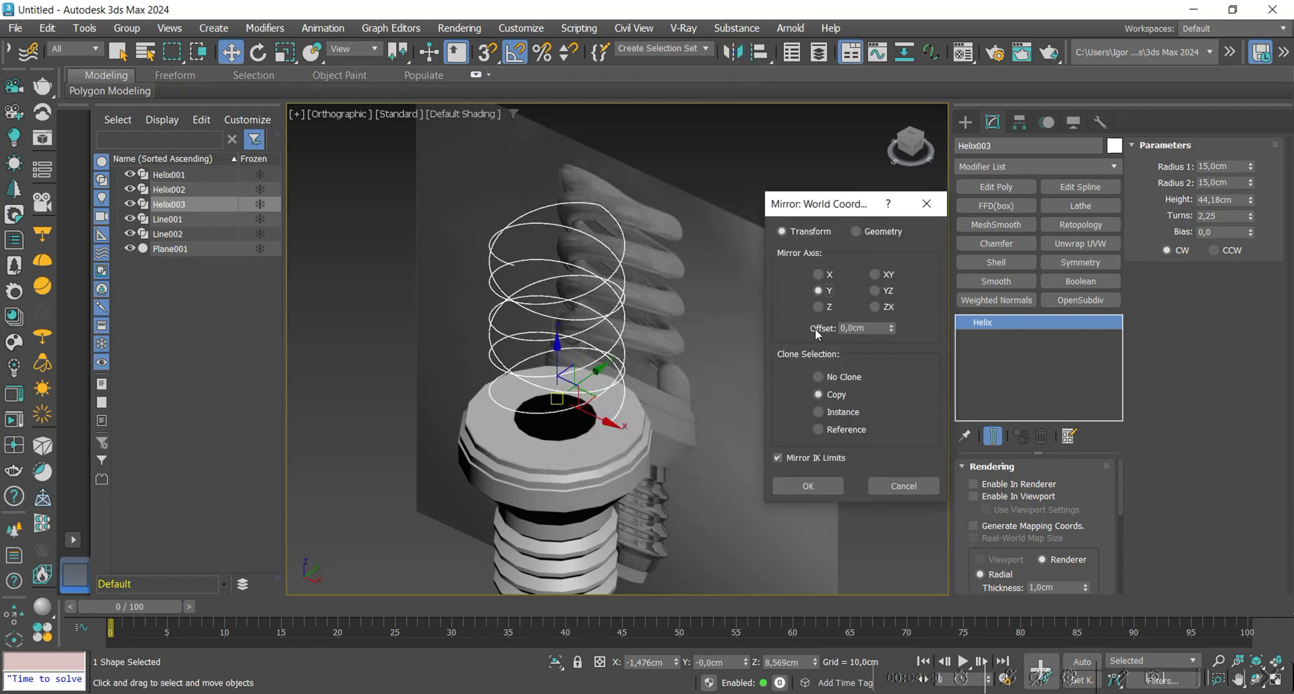
click(843, 379)
click(817, 484)
Step: Add Edit Spline to the copied helix and bend its top end vertex down to about Z 50,4 cm with 20 cm falloff soft selection
mouse_move(623, 487)
alt+middle_down()
mouse_move(674, 445)
mouse_move(606, 445)
mouse_move(716, 445)
mouse_move(617, 447)
mouse_move(674, 465)
mouse_move(627, 421)
alt+middle_up()
key(f)
scroll(595, 370, down, 2)
alt+middle_drag(577, 189, 592, 264)
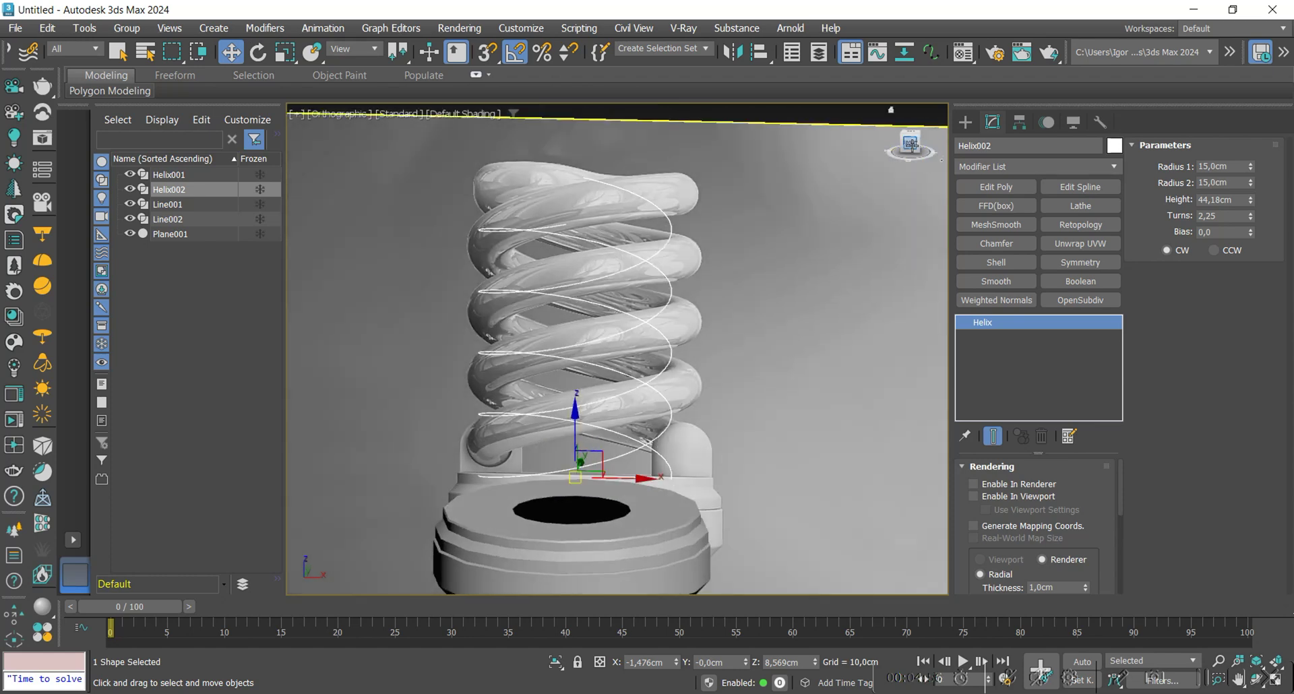
click(910, 144)
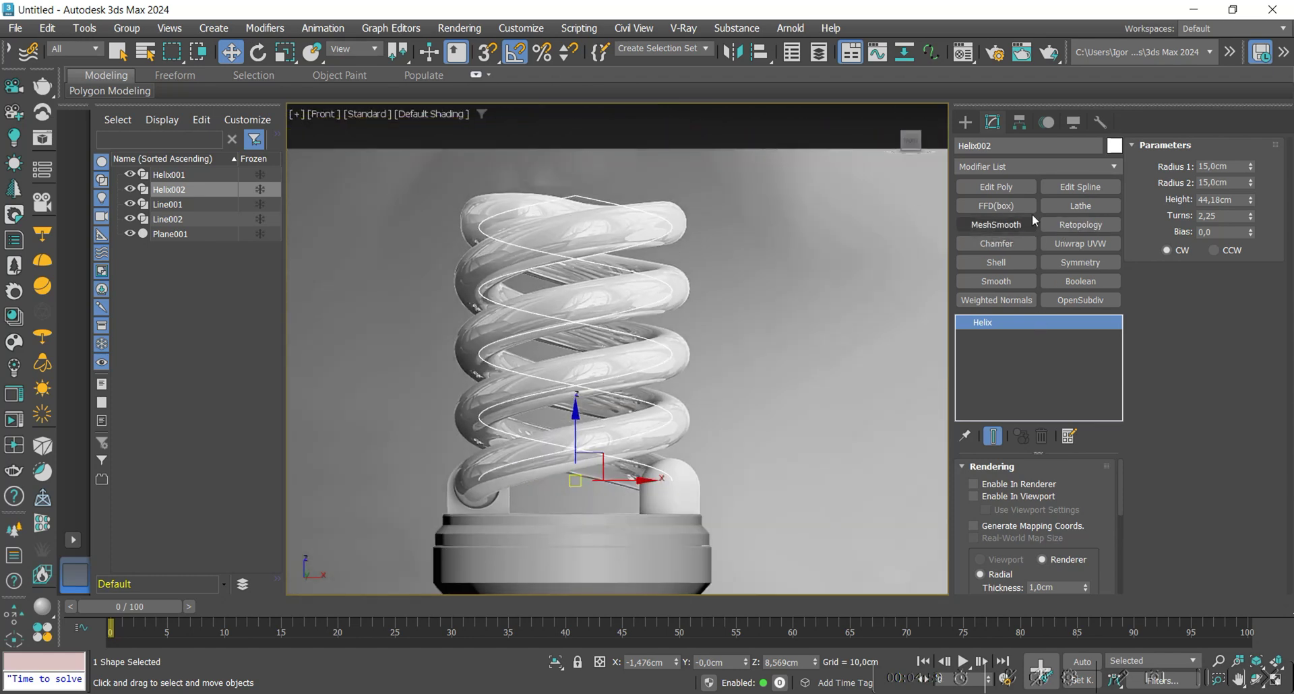
click(1098, 188)
key(1)
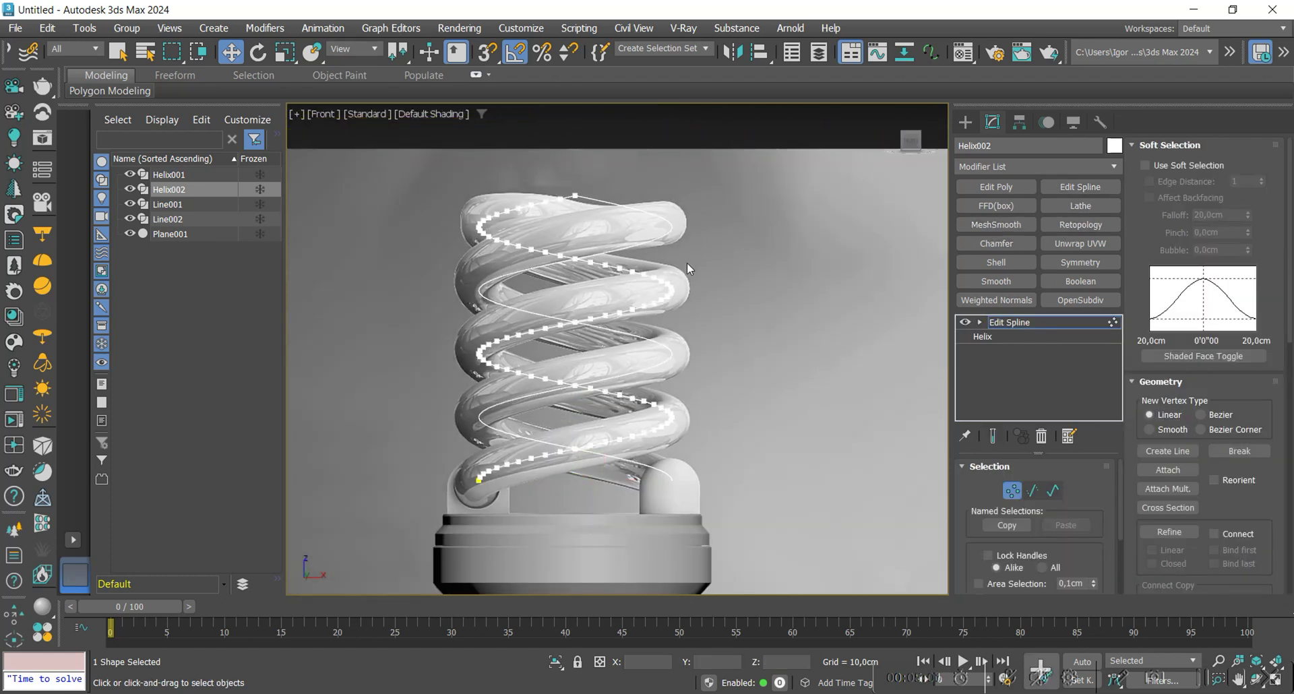
scroll(573, 252, up, 4)
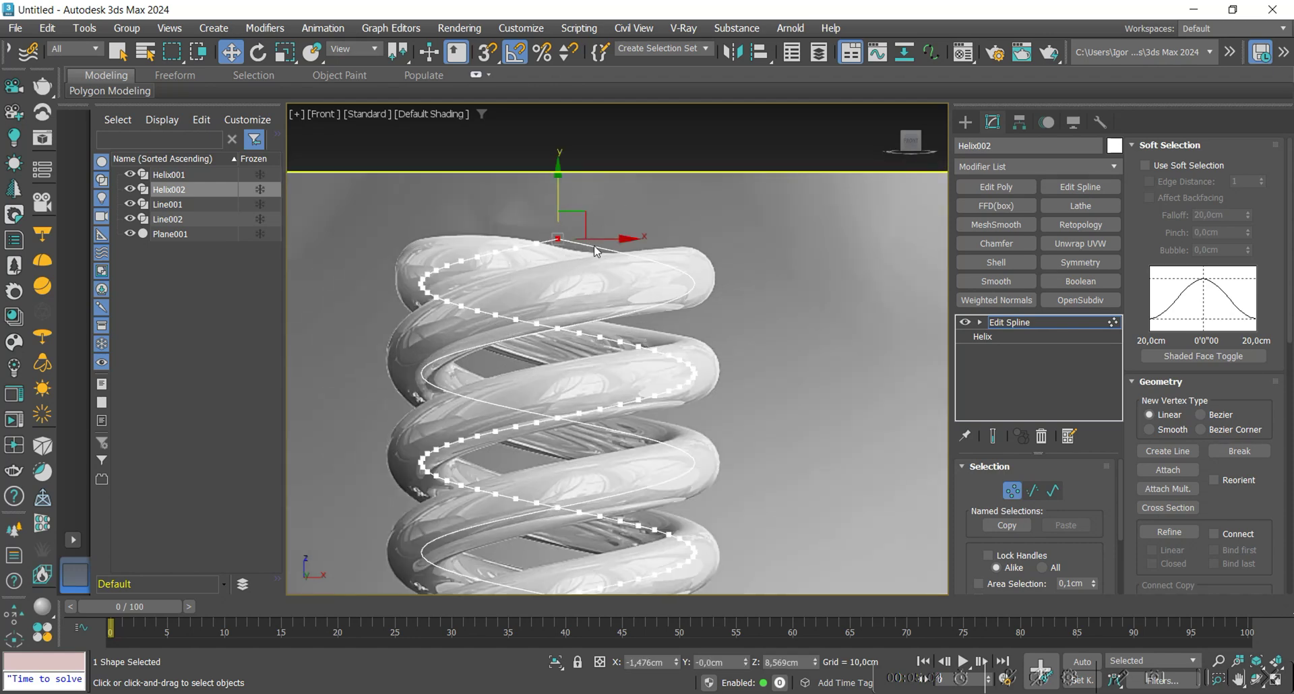
click(1189, 168)
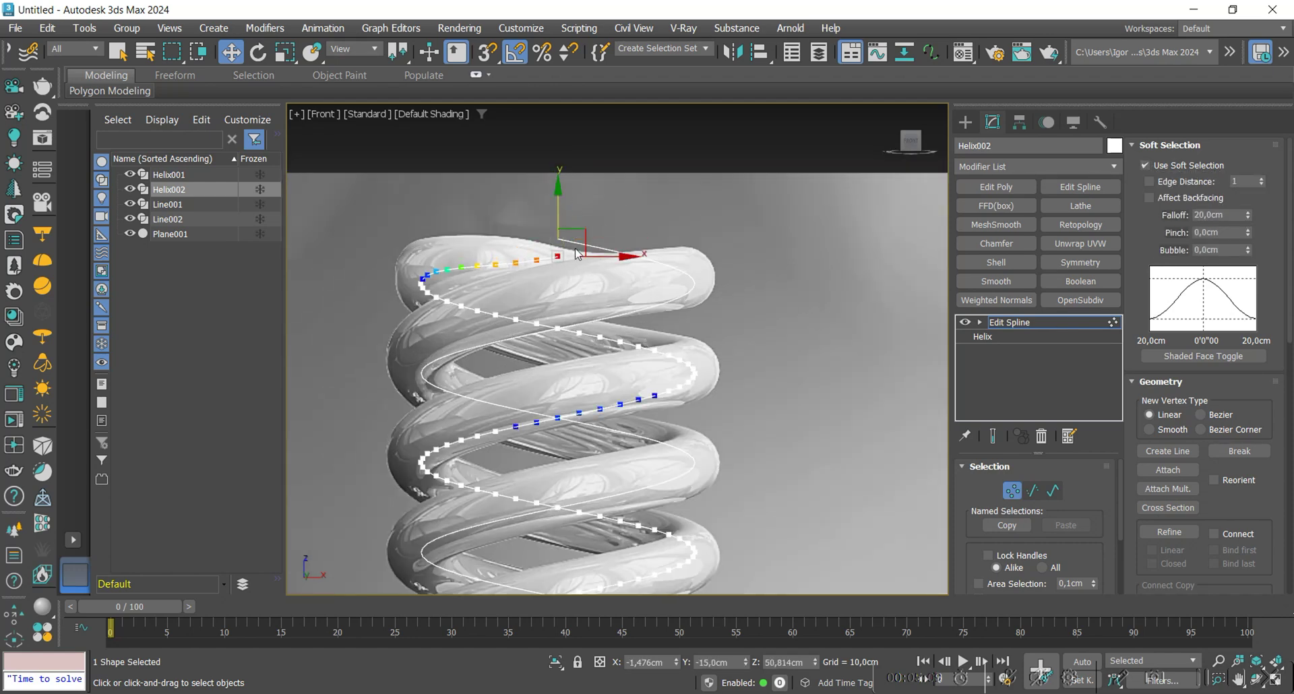
key(e)
key(w)
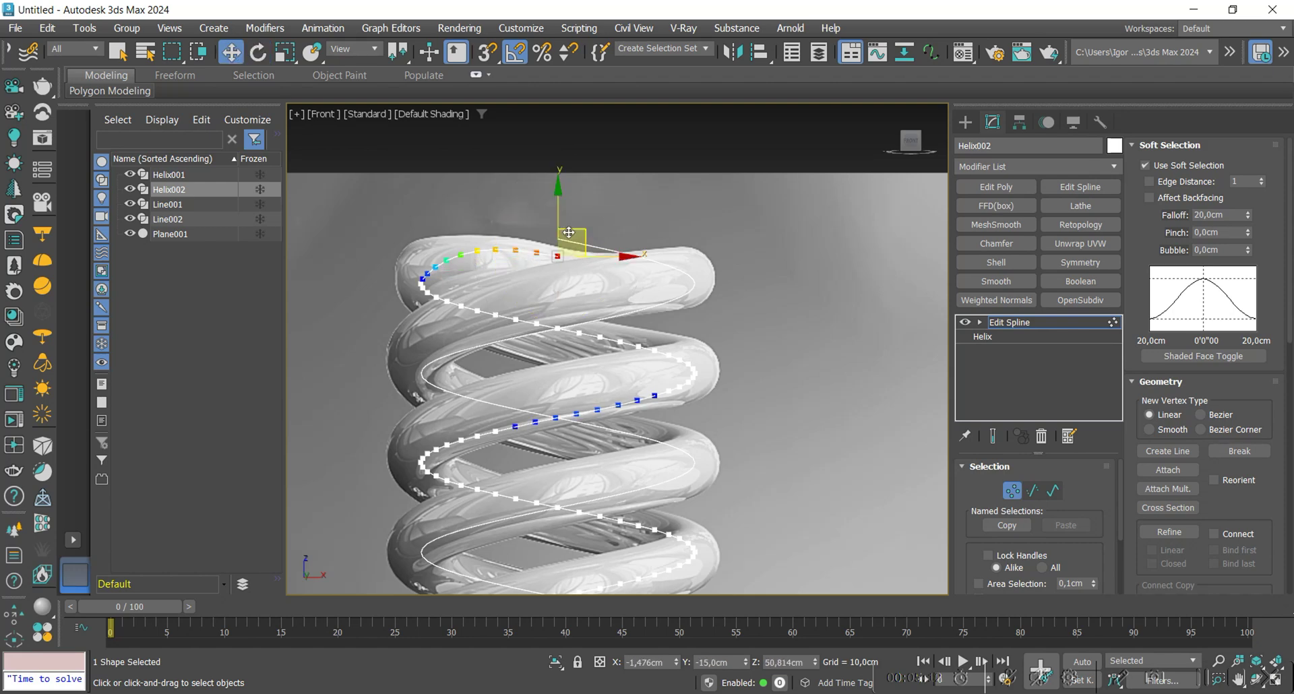
click(1011, 323)
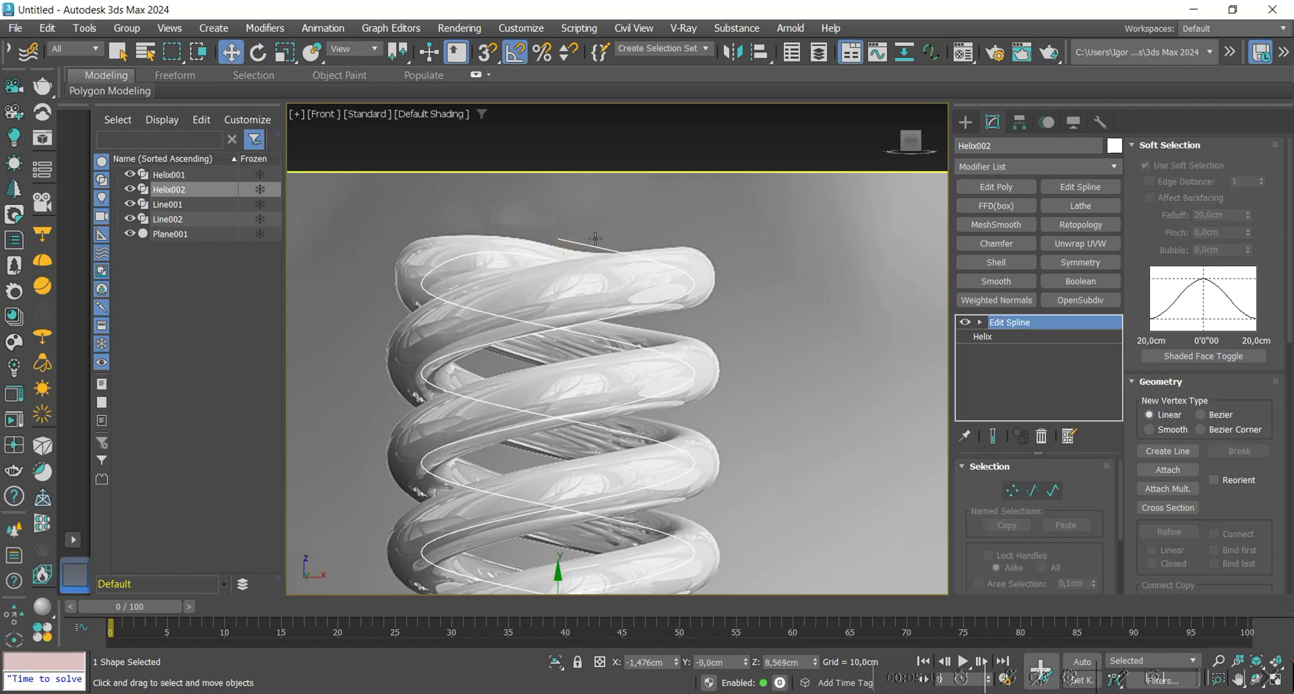
Step: Add Edit Spline to the original helix, then lower and slightly rotate its top end vertex using soft selection with 20 cm falloff
click(172, 175)
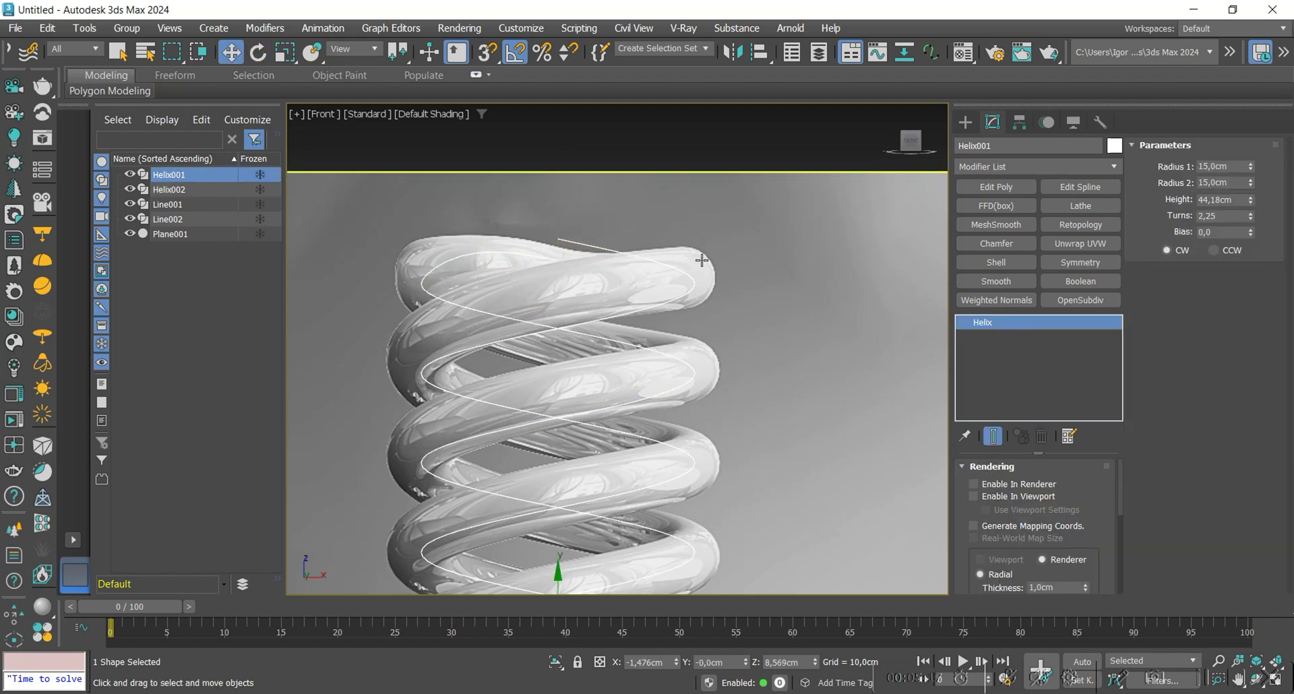
click(1080, 189)
key(1)
click(559, 240)
scroll(581, 228, up, 2)
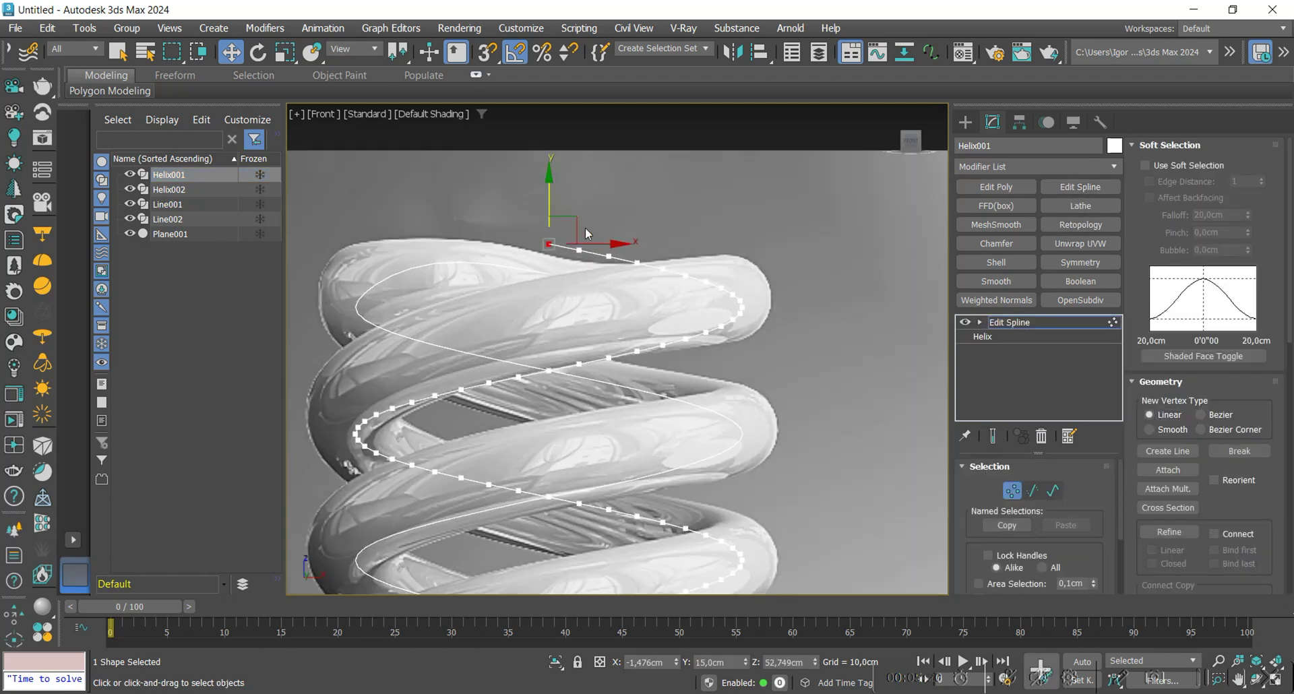
click(1171, 167)
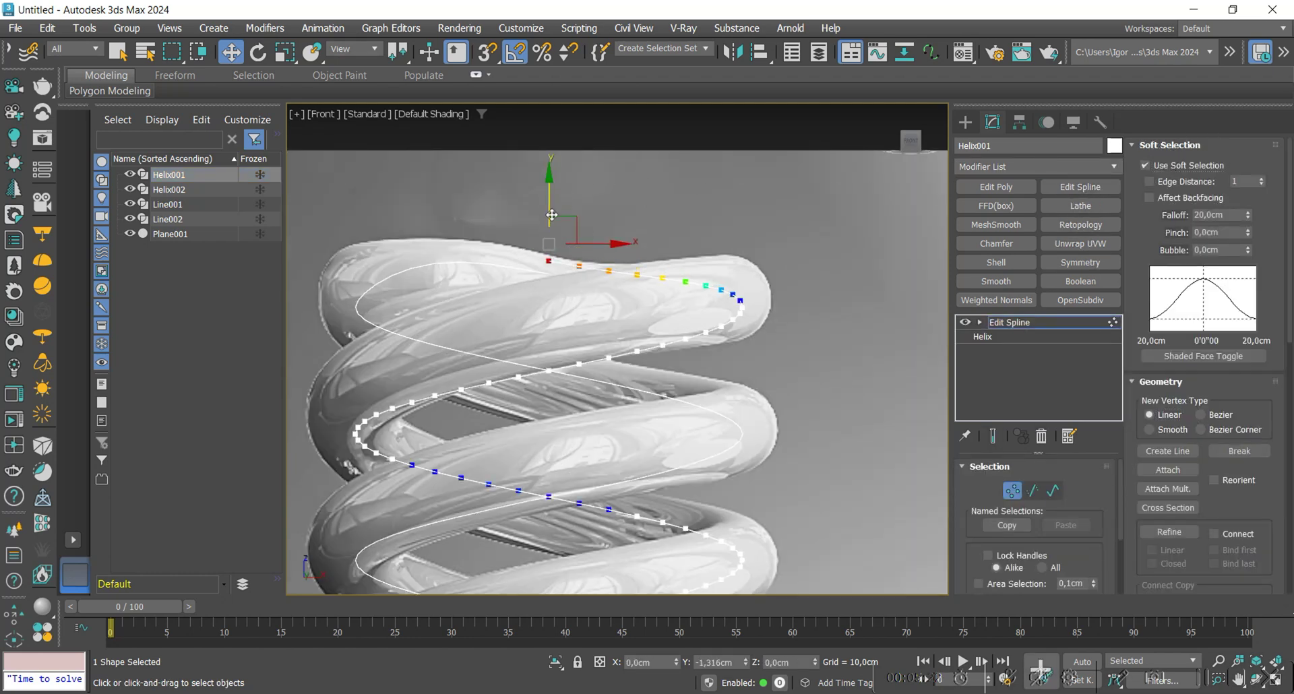
key(e)
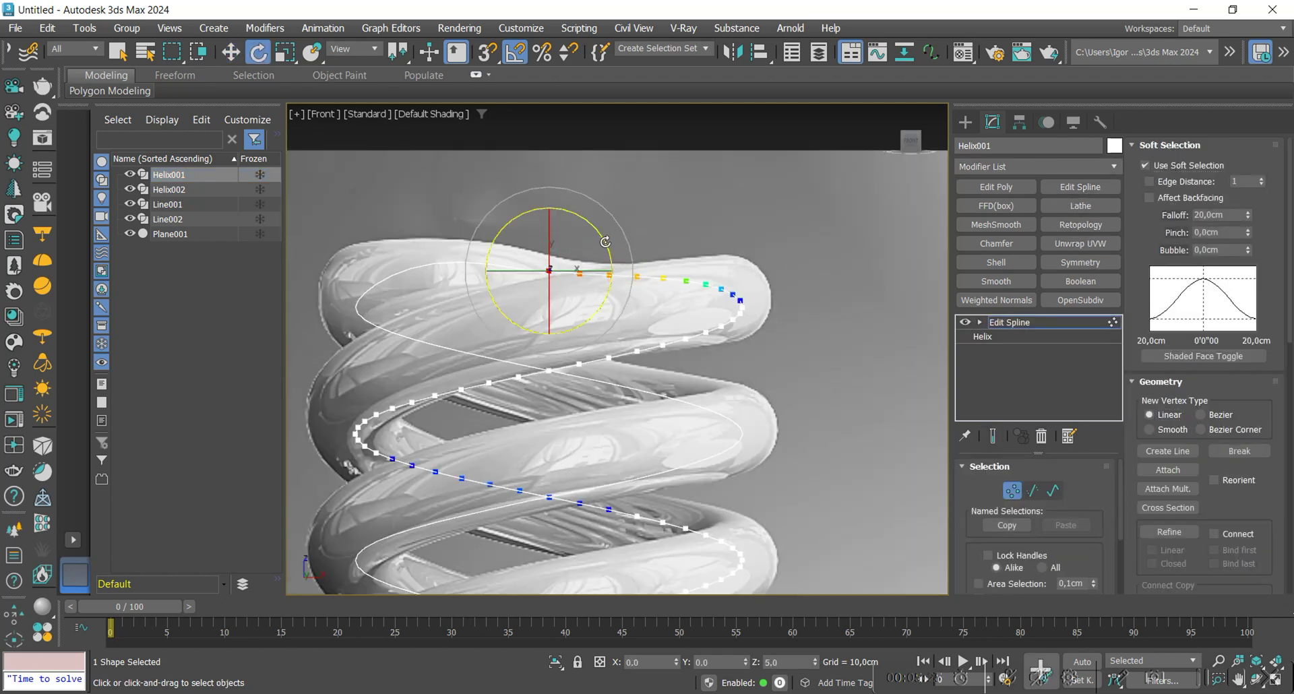
key(w)
scroll(531, 220, up, 4)
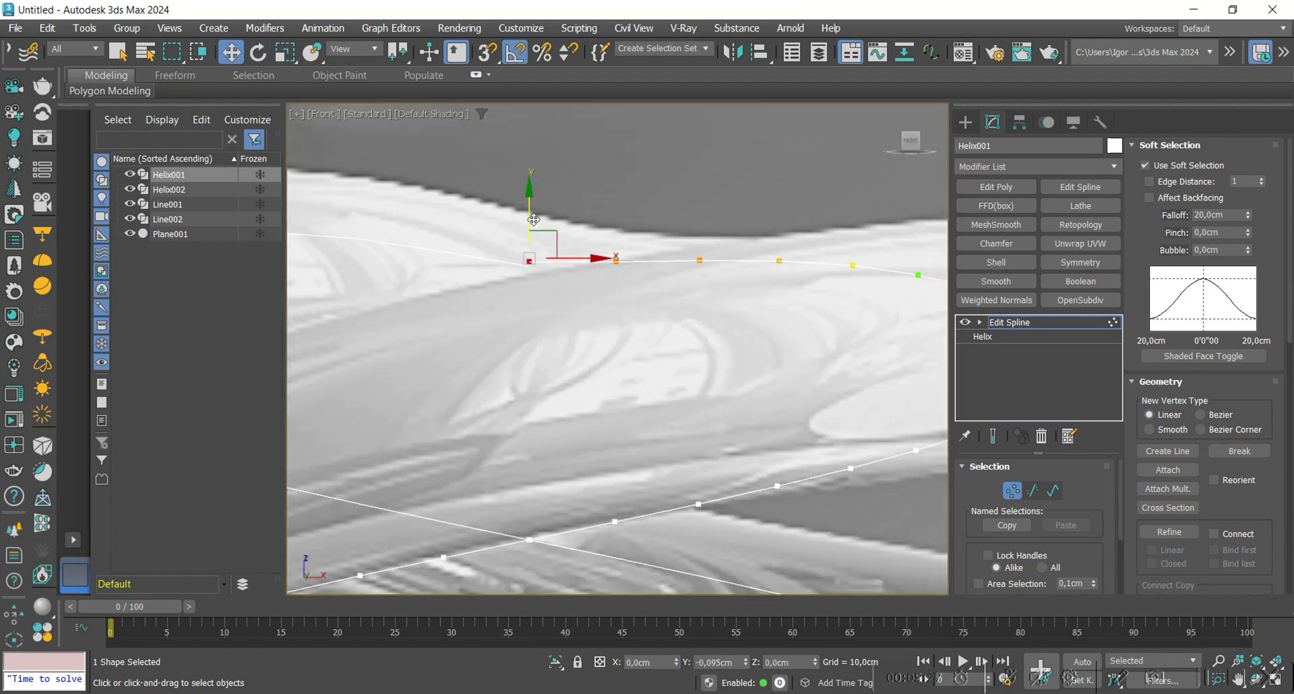
scroll(642, 269, down, 4)
key(1)
Step: Examine the two helices and the gap between their top ends from an angled view
key(F3)
key(F3)
scroll(643, 271, down, 4)
alt+middle_drag(639, 288, 598, 348)
scroll(599, 347, up, 3)
scroll(665, 301, down, 3)
alt+middle_drag(664, 301, 658, 325)
scroll(657, 322, up, 3)
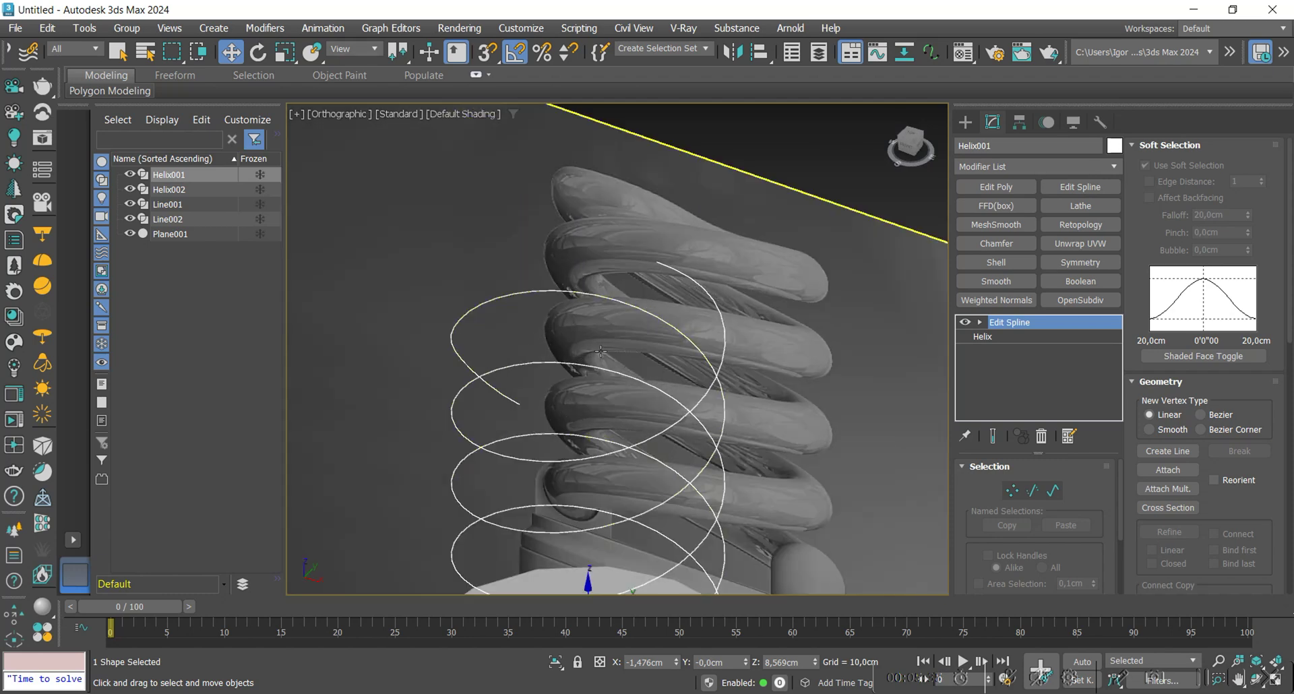
Step: Draw a straight line joining the top end vertices of the two helices with 3D snapping on
click(966, 122)
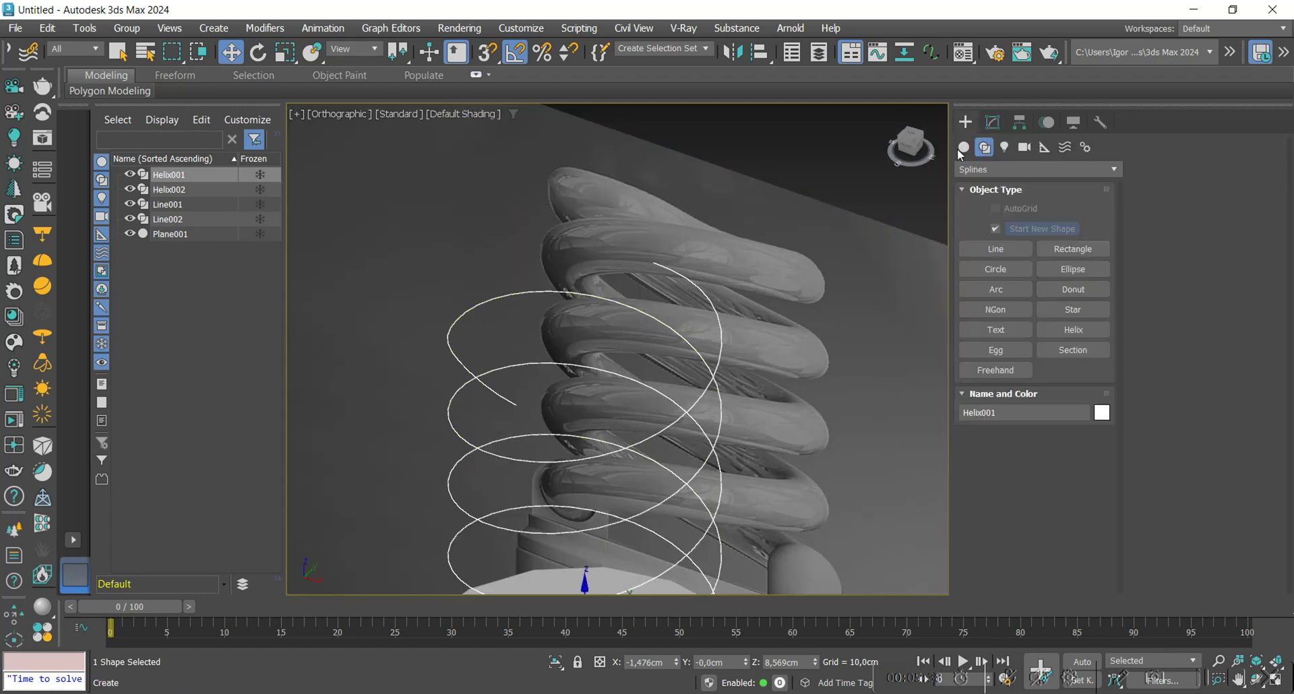
click(996, 249)
middle_drag(659, 344, 621, 344)
click(488, 52)
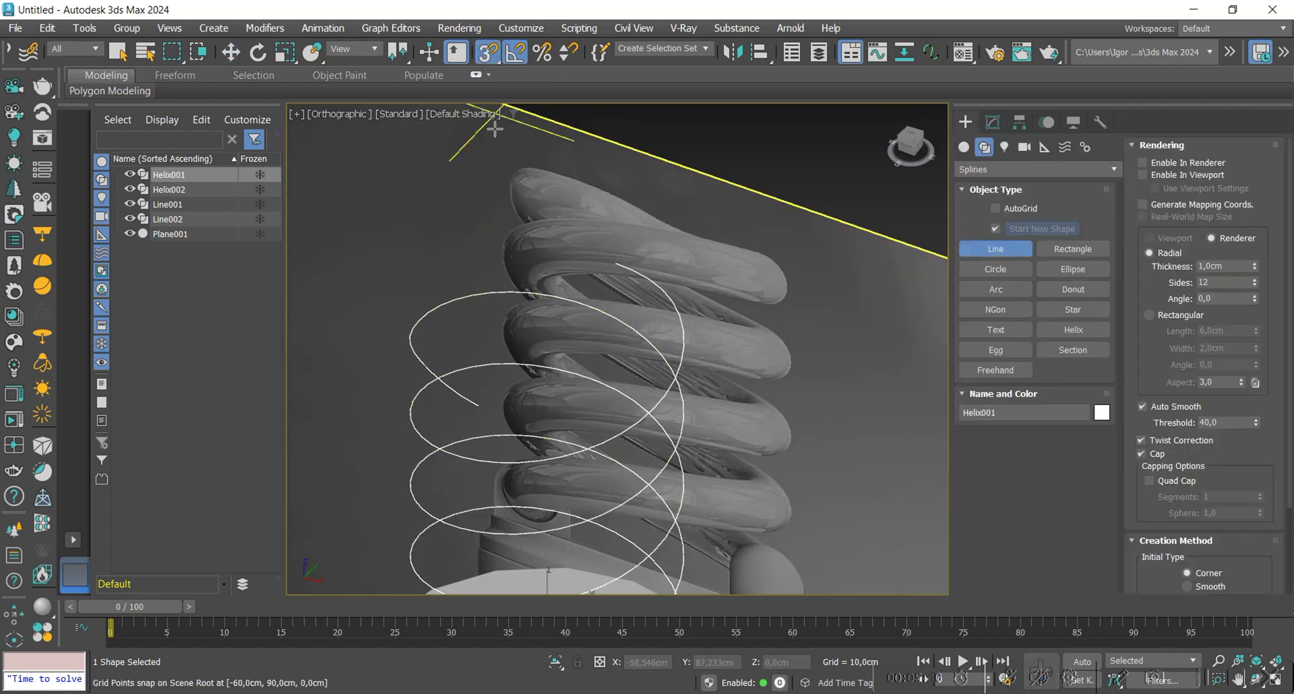
click(617, 263)
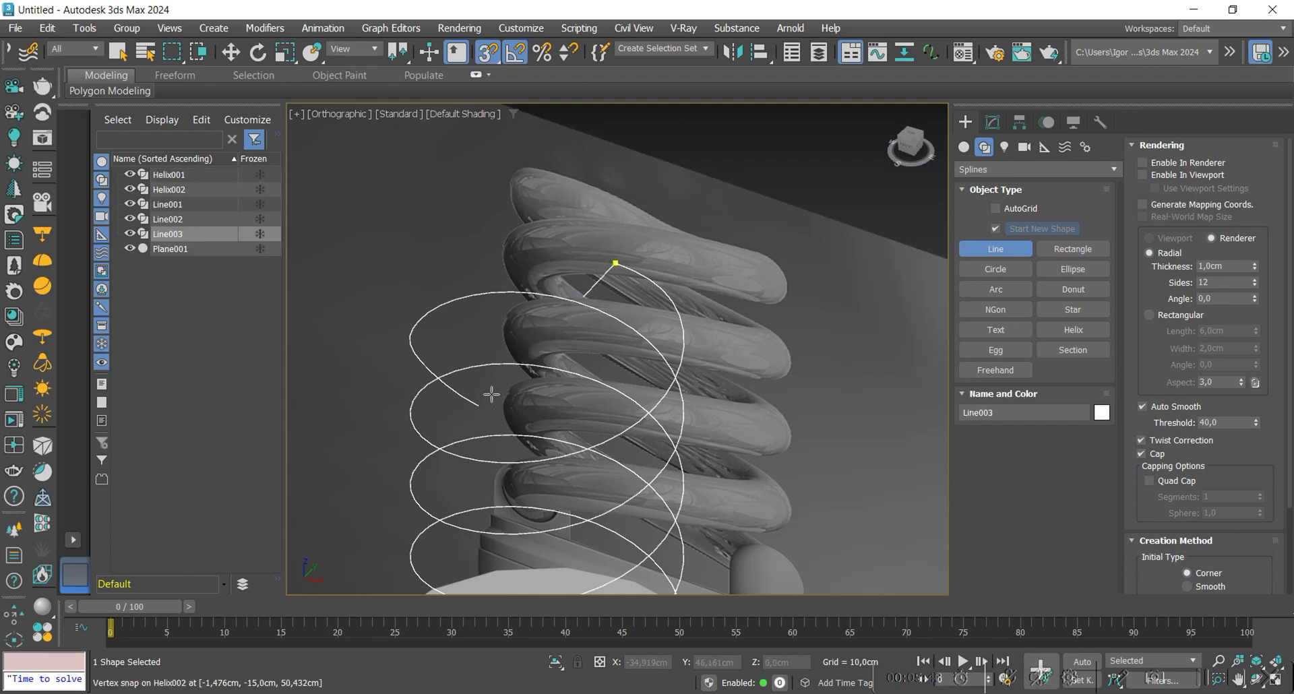
key(w)
Step: Select the segment of the line joining the helices and divide it with 2 divisions
scroll(581, 345, down, 2)
mouse_move(581, 350)
alt+middle_down()
mouse_move(515, 349)
mouse_move(558, 350)
alt+middle_up()
click(993, 122)
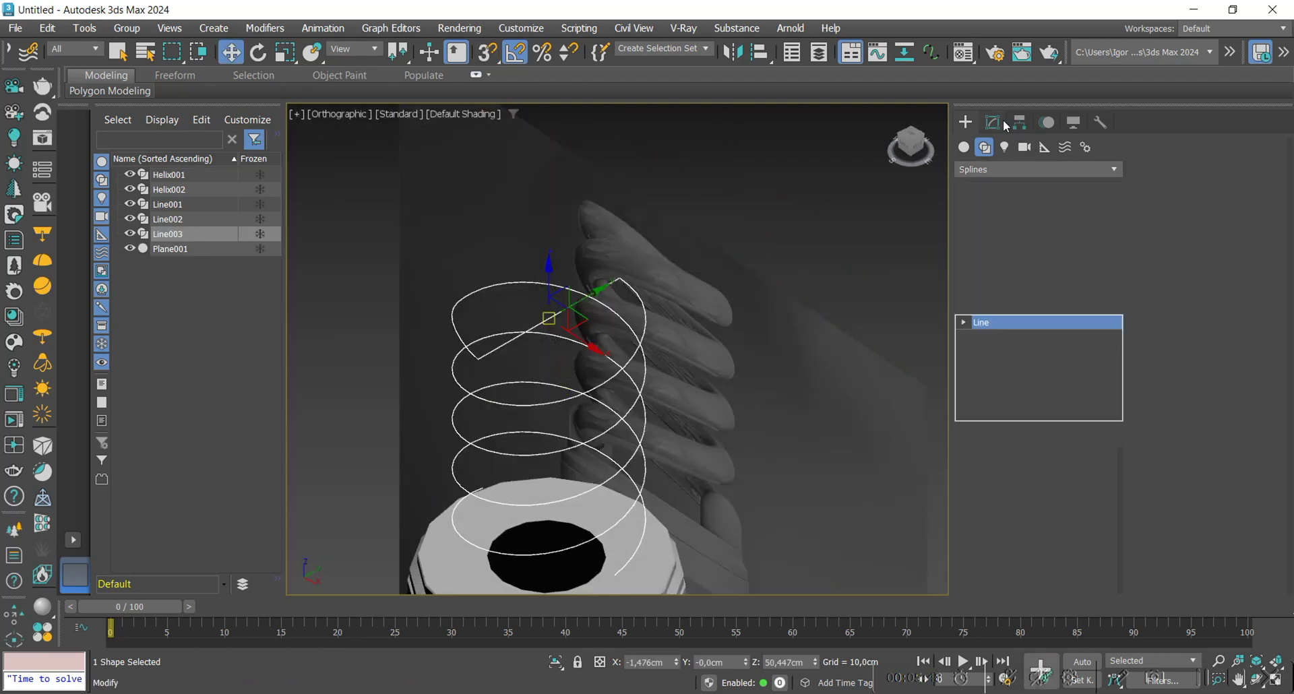
key(2)
drag(547, 407, 505, 269)
scroll(1192, 429, down, 10)
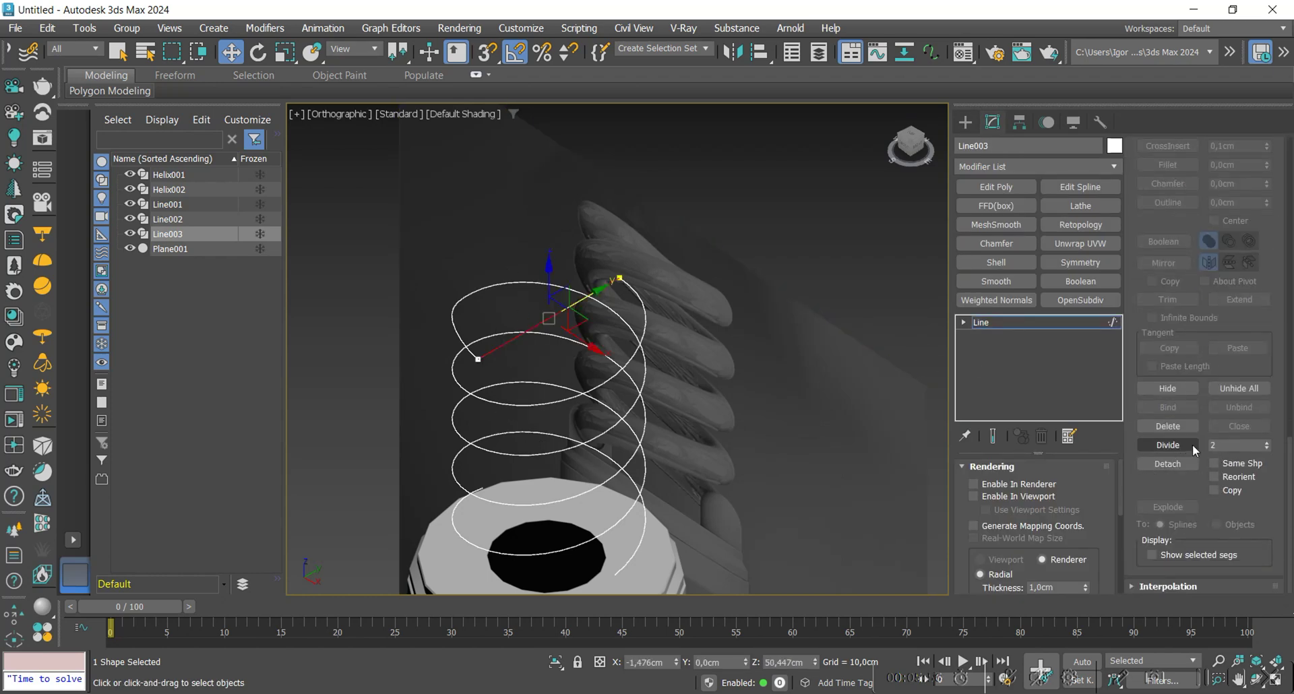
scroll(555, 320, up, 4)
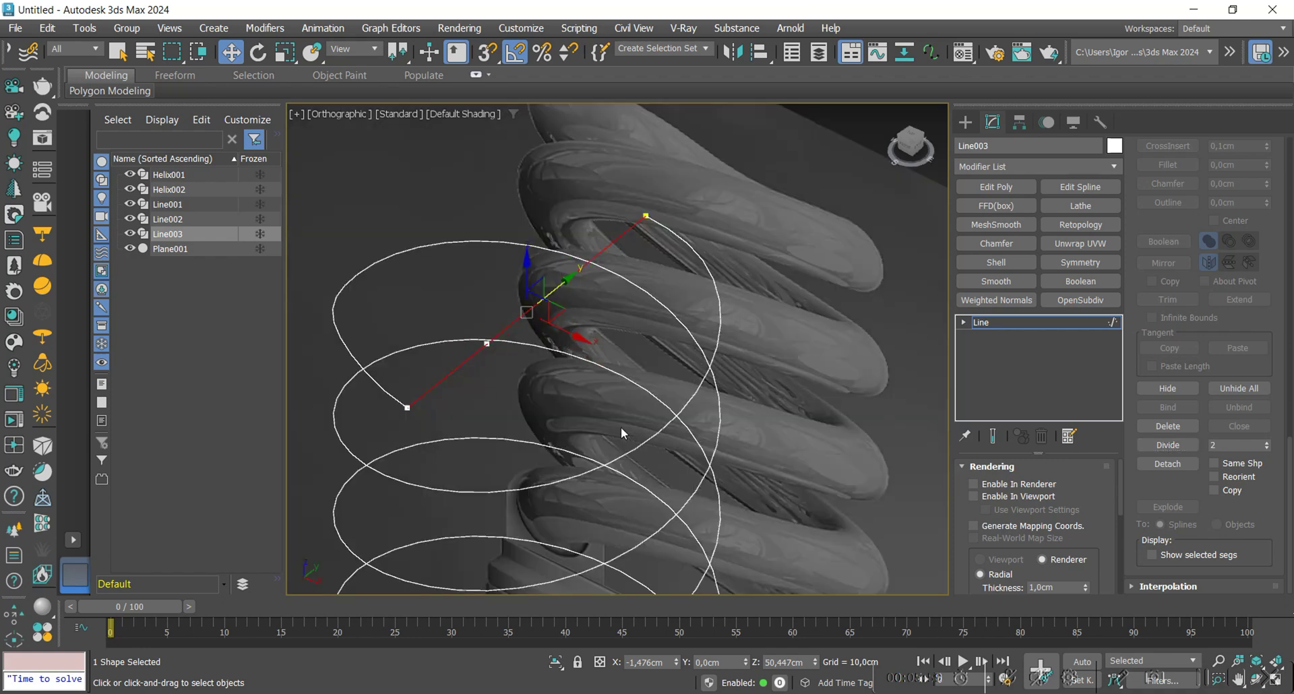
Step: Attach both helices to the connecting line so they form one spline object
middle_drag(645, 407, 668, 411)
key(1)
key(1)
scroll(606, 331, down, 2)
alt+middle_drag(588, 360, 601, 362)
scroll(1165, 348, up, 5)
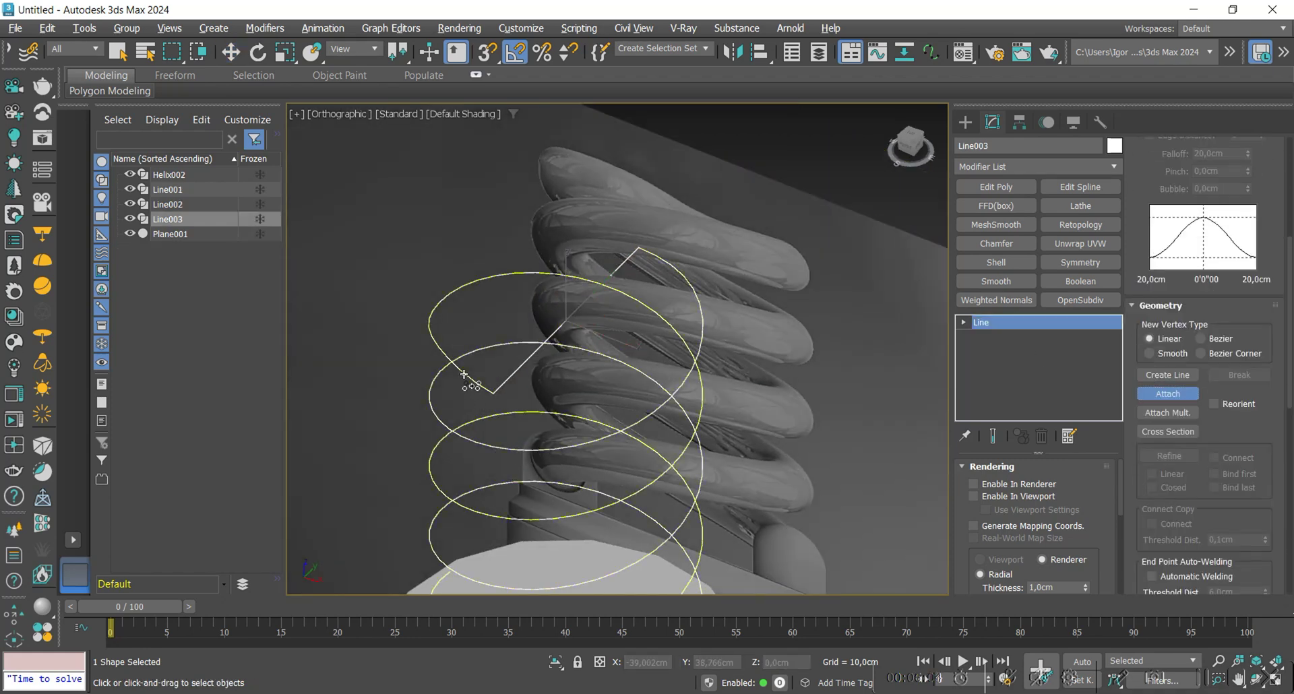
key(w)
Step: Isolate the combined spline and delete the helix vertices nearest to the corners at the ends of the connecting line
key(alt+q)
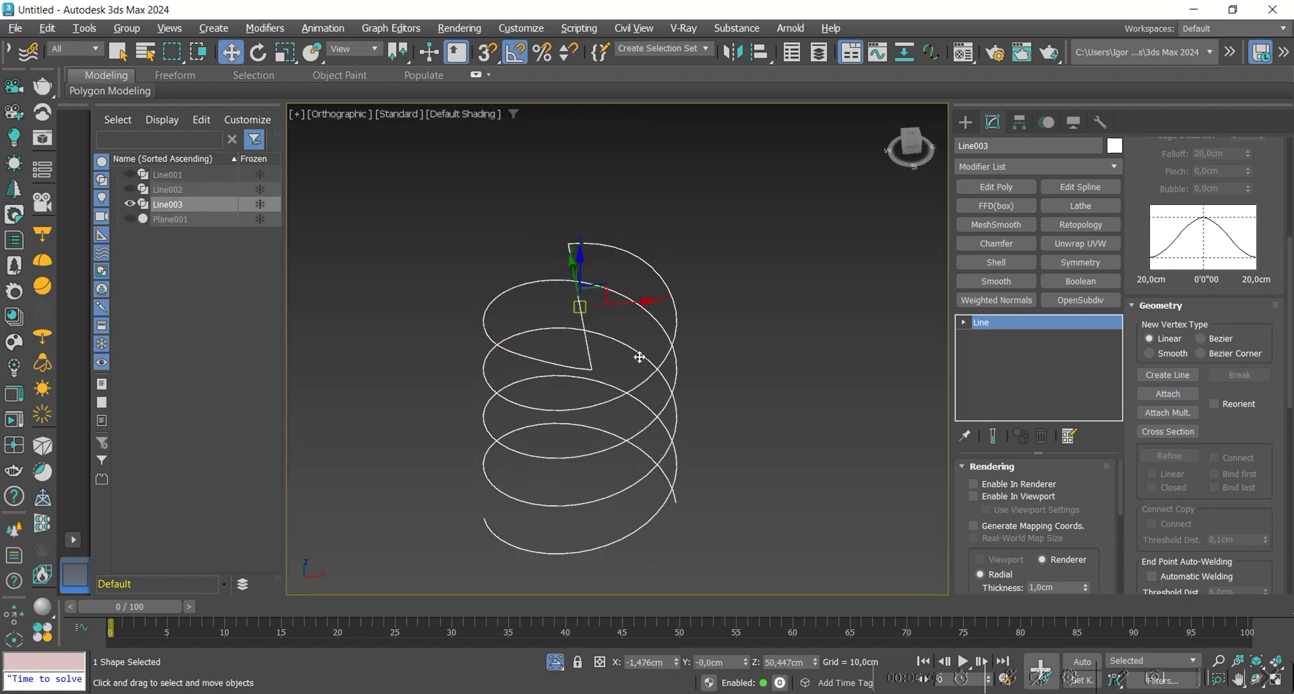
key(1)
scroll(629, 262, up, 8)
drag(623, 222, 665, 182)
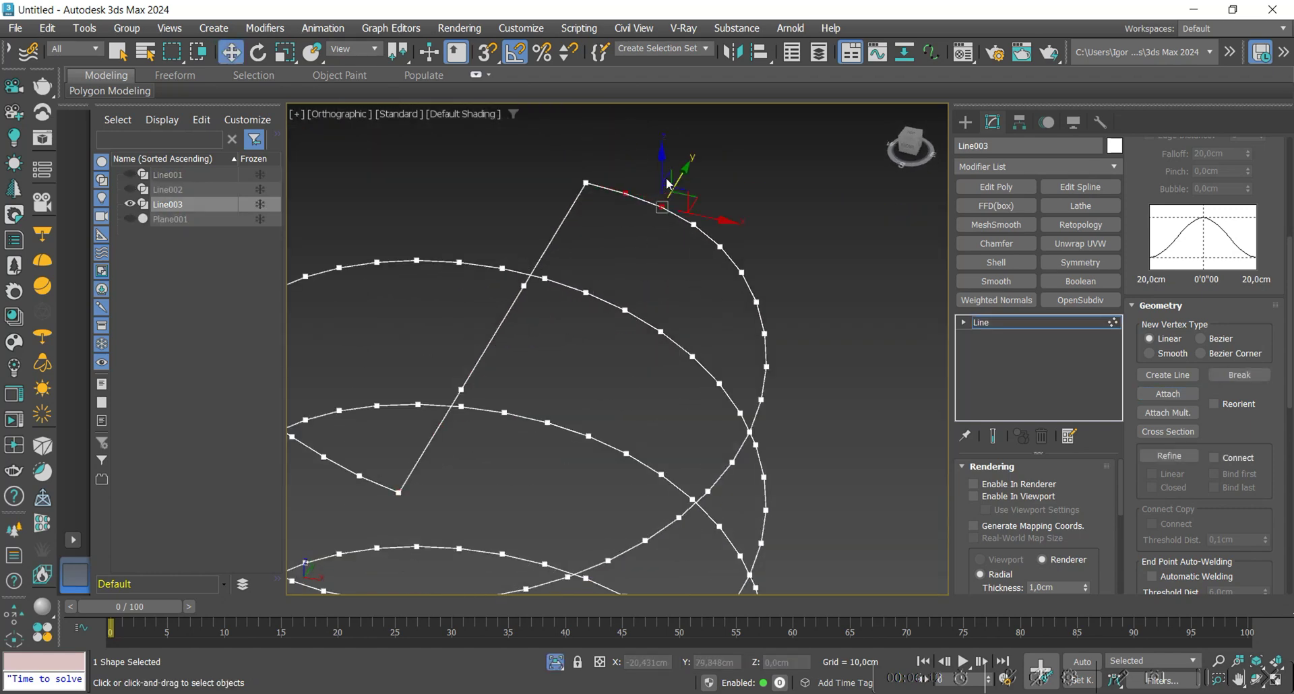
key(Delete)
Step: Weld the vertices at both ends of the connecting line with a 0,1 cm threshold and convert them to Corner
middle_drag(554, 354, 601, 351)
drag(611, 147, 645, 195)
scroll(631, 204, down, 3)
scroll(1242, 445, down, 4)
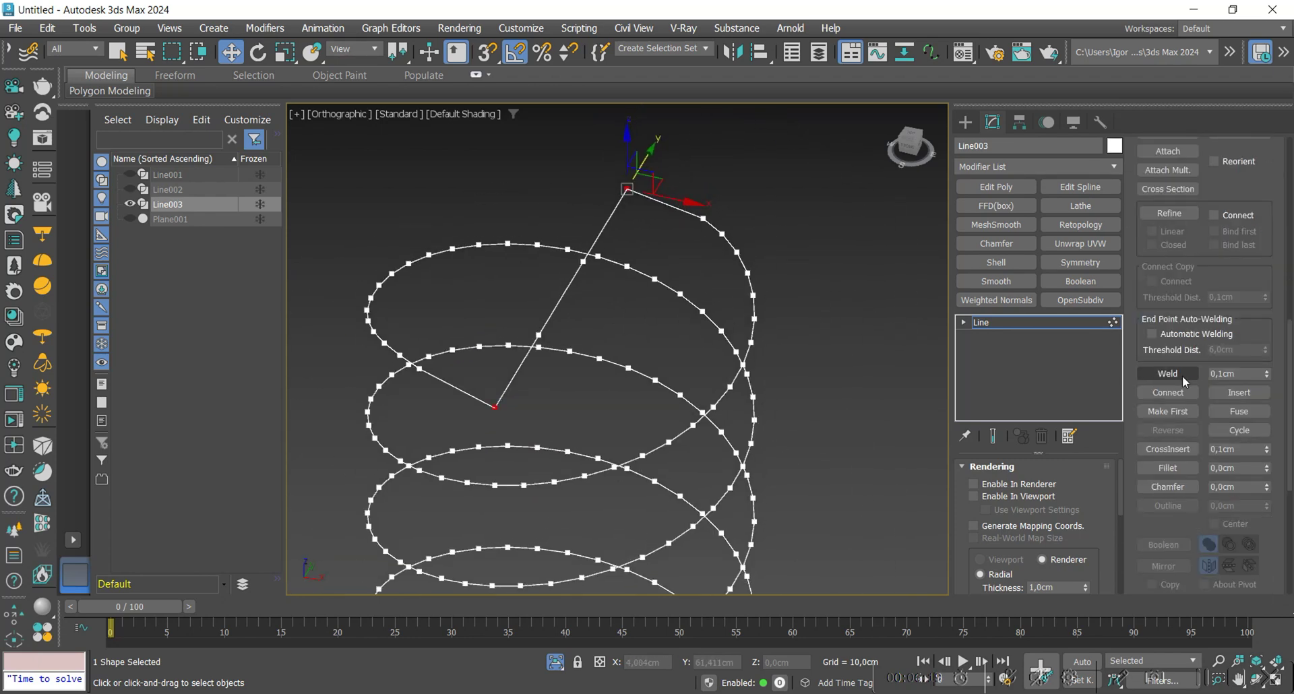
scroll(637, 269, up, 3)
right_click(647, 222)
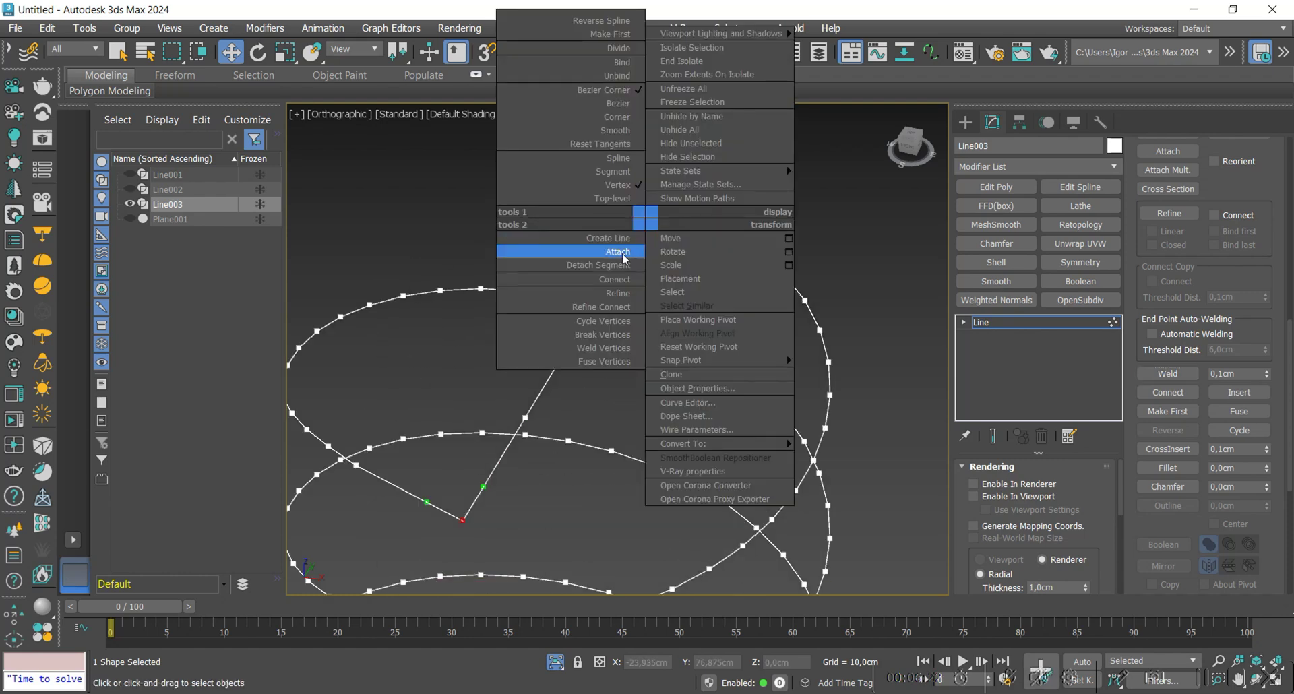
click(617, 120)
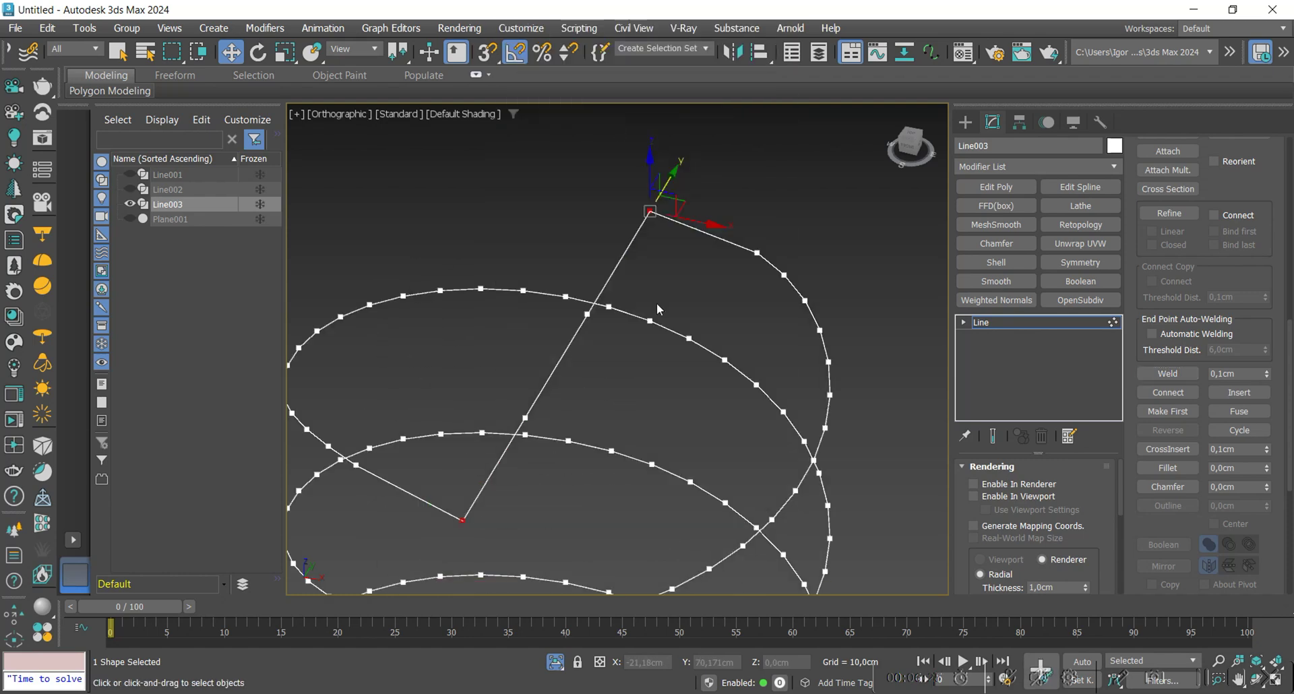
Step: Fillet the two corners where the connecting line meets the helices into wide smooth bends
scroll(667, 337, down, 2)
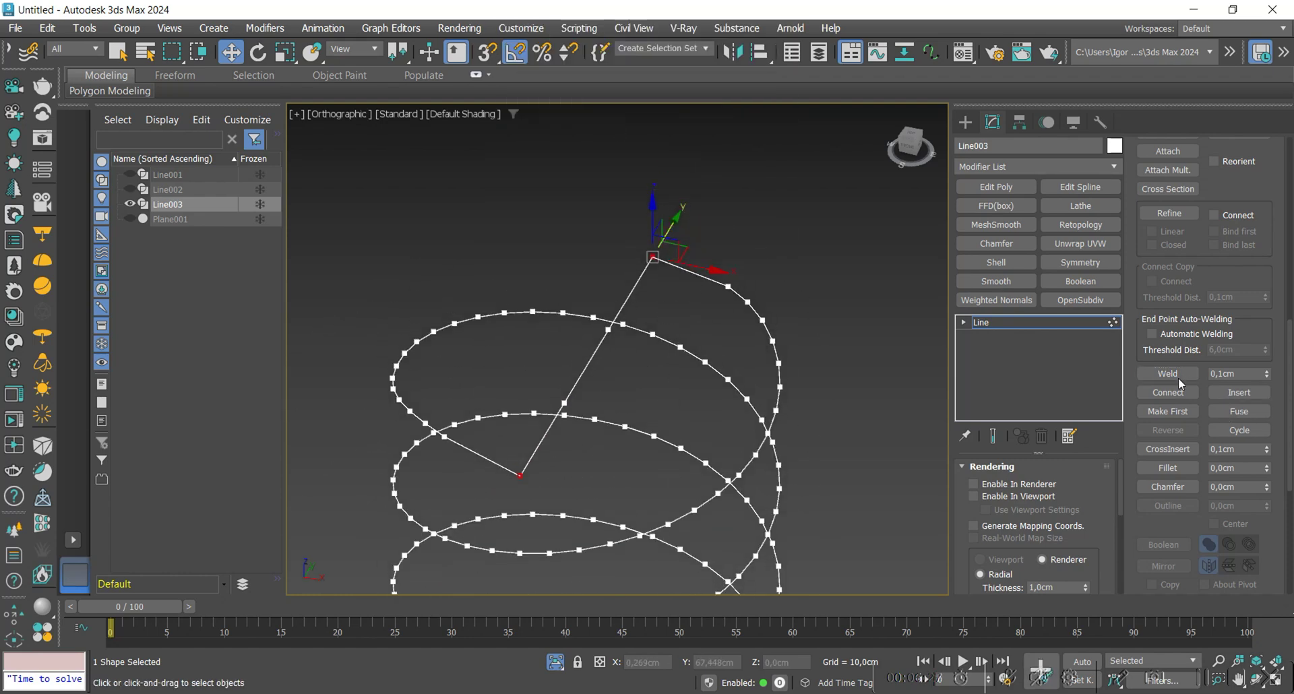
click(1168, 468)
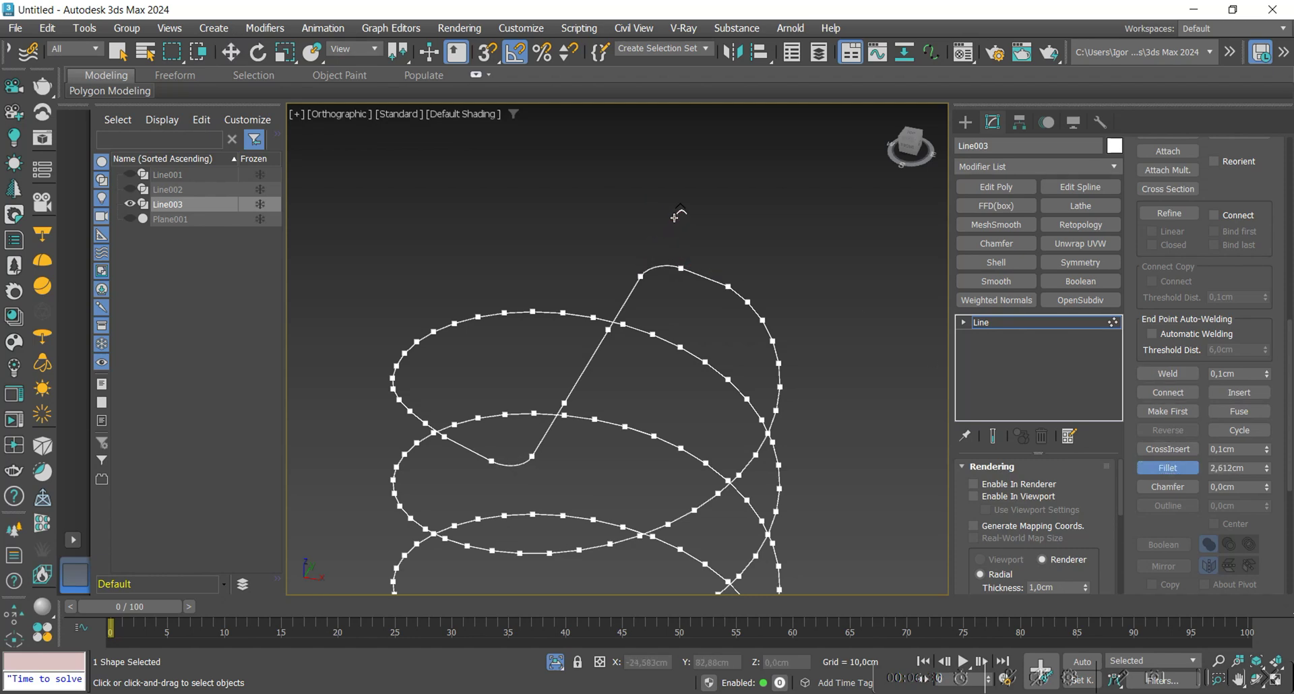
right_click(701, 391)
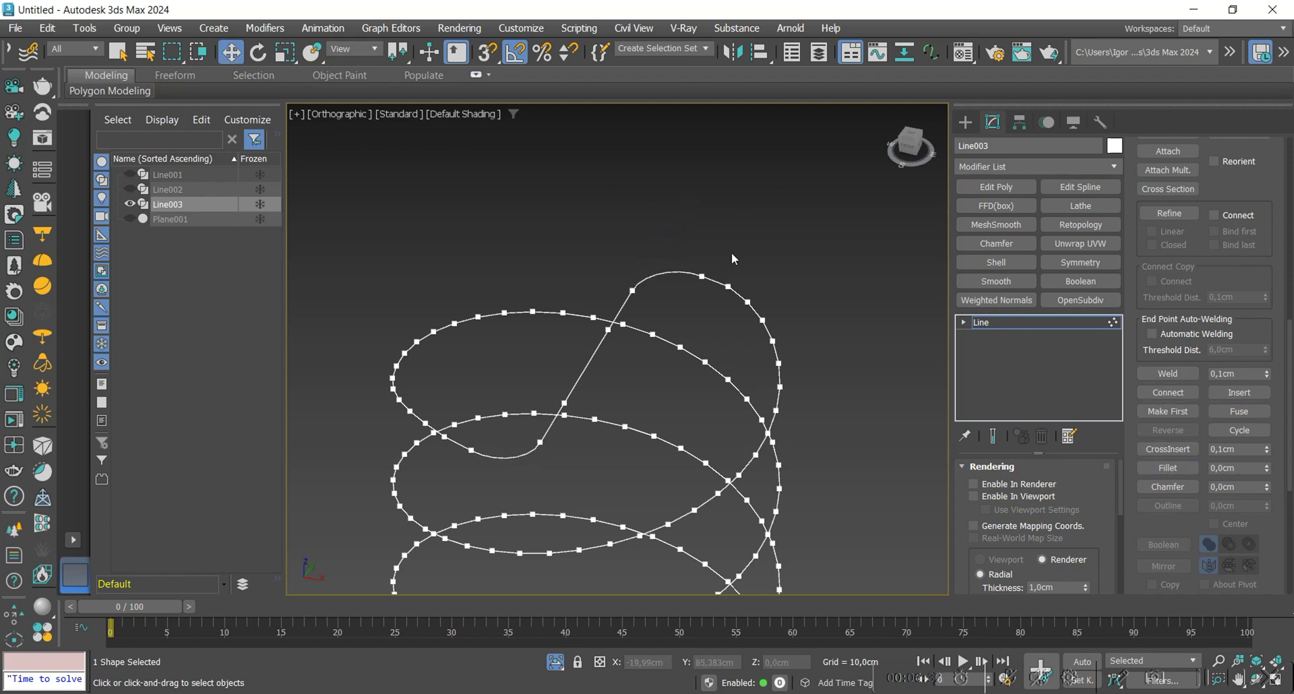
alt+middle_drag(701, 394, 727, 376)
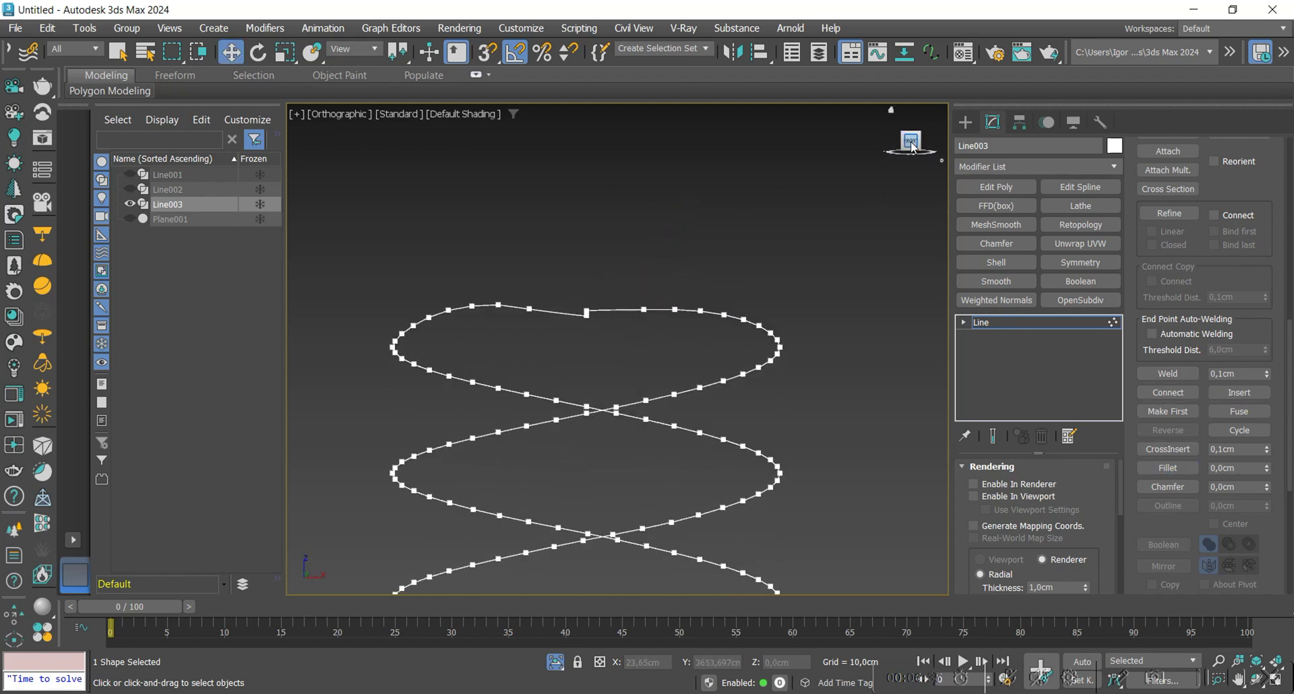
Step: Adjust the vertices beside the top connection in the front view to even out the bend
click(912, 143)
scroll(538, 298, up, 3)
click(500, 297)
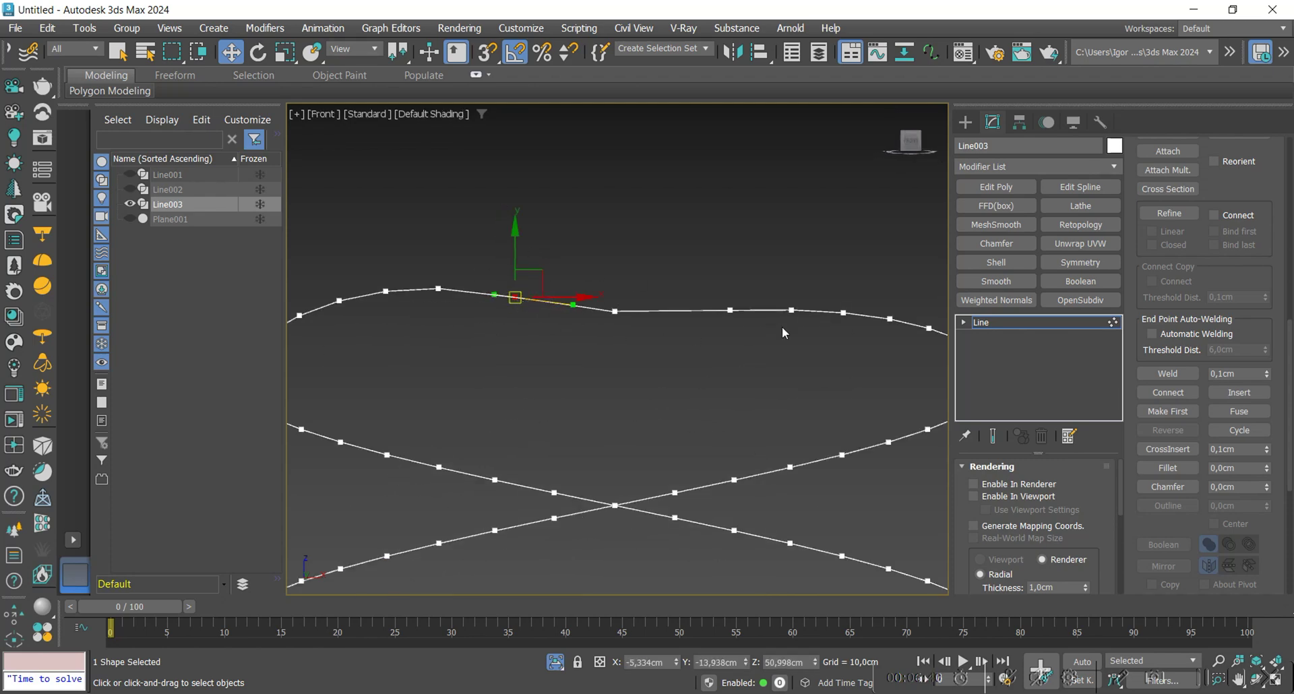
click(725, 313)
drag(715, 315, 705, 314)
drag(631, 342, 604, 314)
click(637, 373)
scroll(637, 373, down, 6)
key(1)
alt+middle_drag(629, 335, 660, 358)
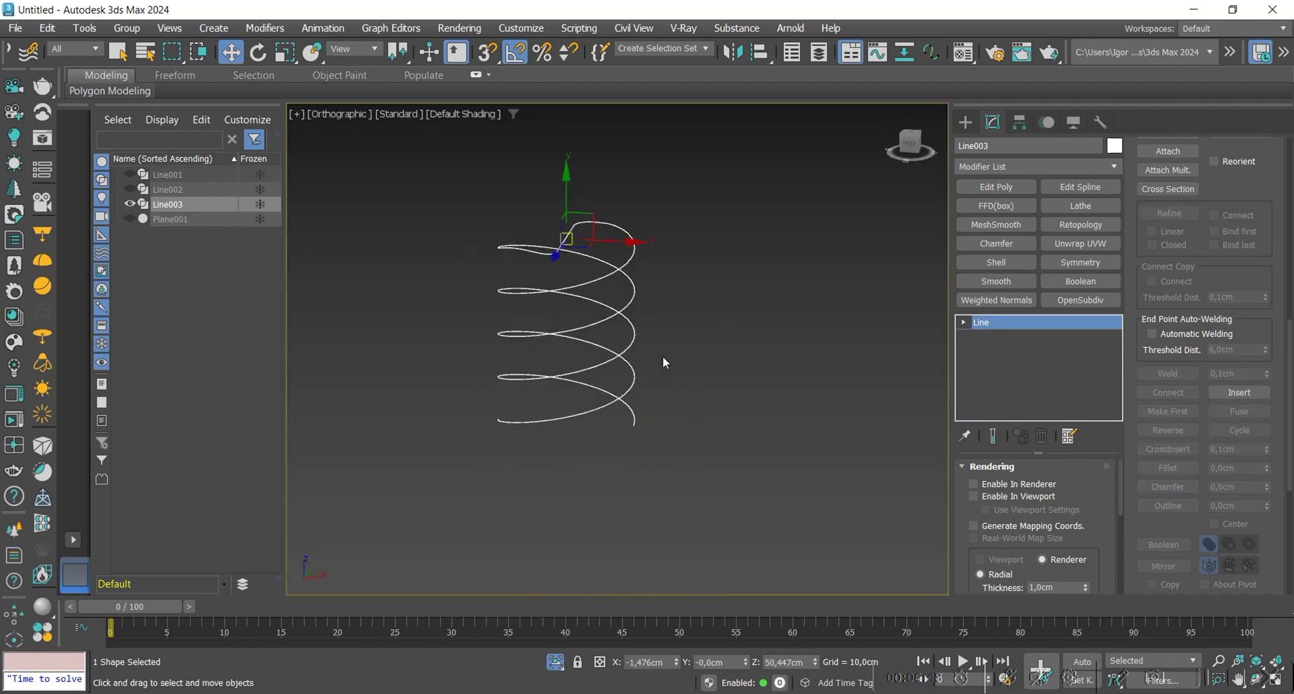
Step: Bring back the hidden objects and enable viewport rendering of the spiral spline in the front view
key(alt+q)
key(f)
scroll(620, 299, up, 6)
middle_drag(620, 299, 611, 331)
scroll(634, 331, down, 2)
middle_drag(642, 330, 622, 304)
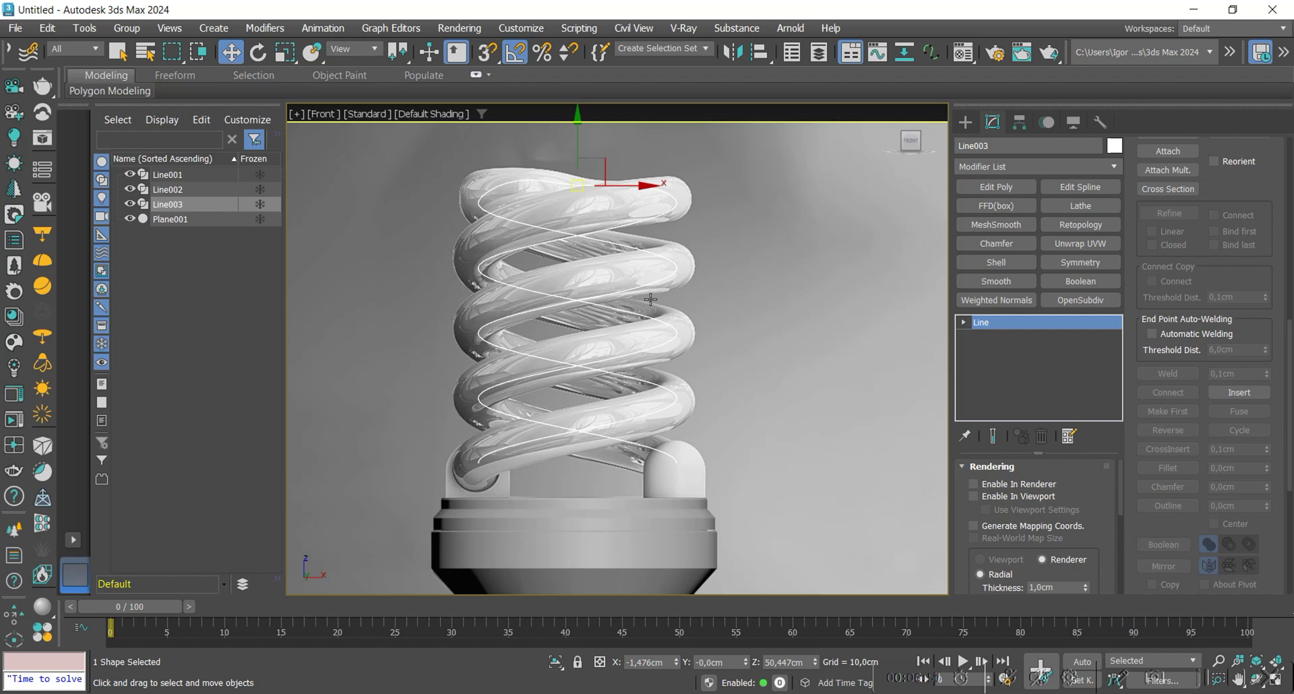
click(1014, 496)
scroll(1072, 502, down, 2)
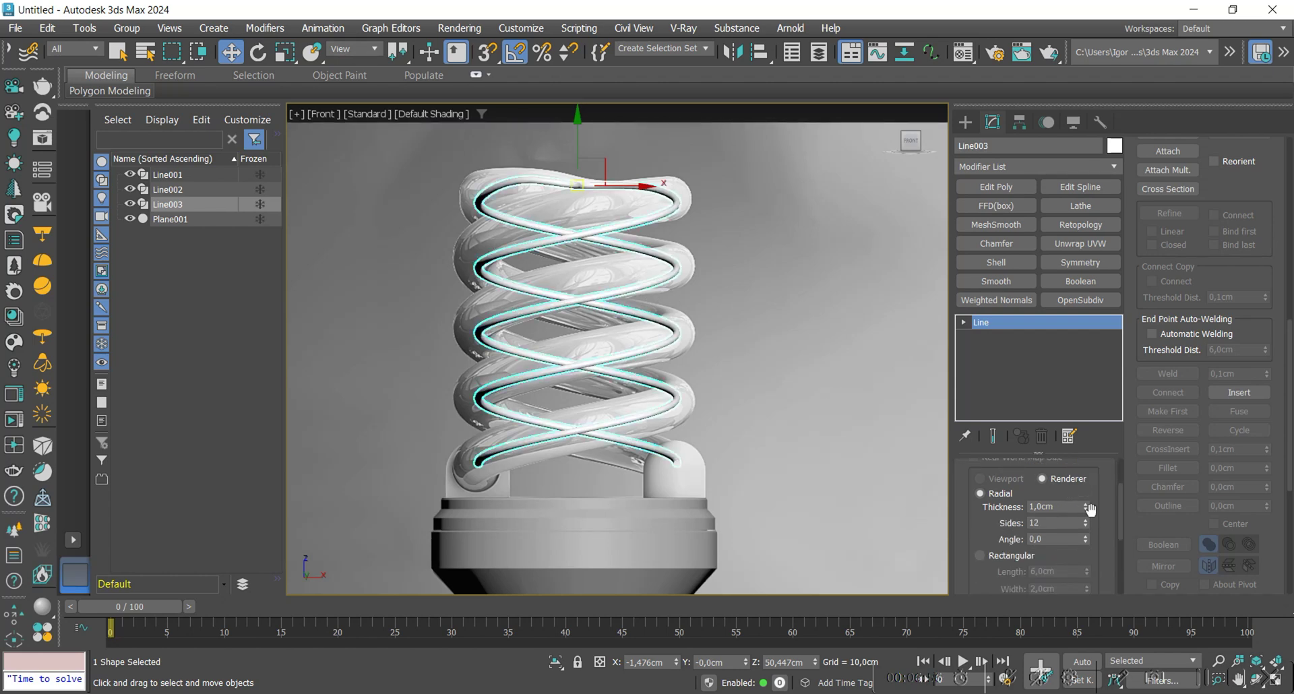
Step: Set the spiral's radial thickness to about 6,584 cm and nudge it to match the reference tube
drag(1090, 509, 737, 209)
key(alt+x)
key(alt+x)
drag(637, 186, 634, 186)
drag(1089, 510, 1078, 465)
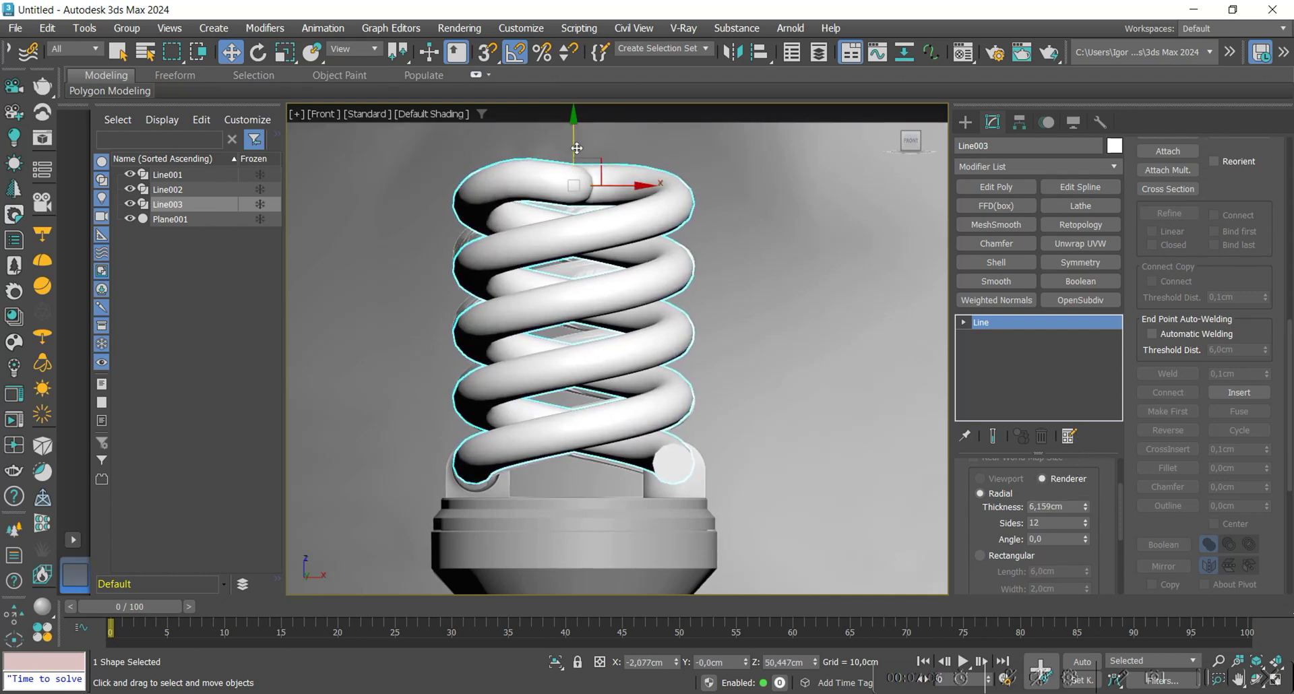
drag(573, 146, 573, 150)
drag(1086, 507, 1075, 455)
Step: Isolate the reference image plane and frame the small domed post on the bulb's base
click(765, 455)
scroll(676, 465, up, 3)
middle_drag(676, 465, 653, 352)
scroll(722, 325, down, 3)
key(alt+q)
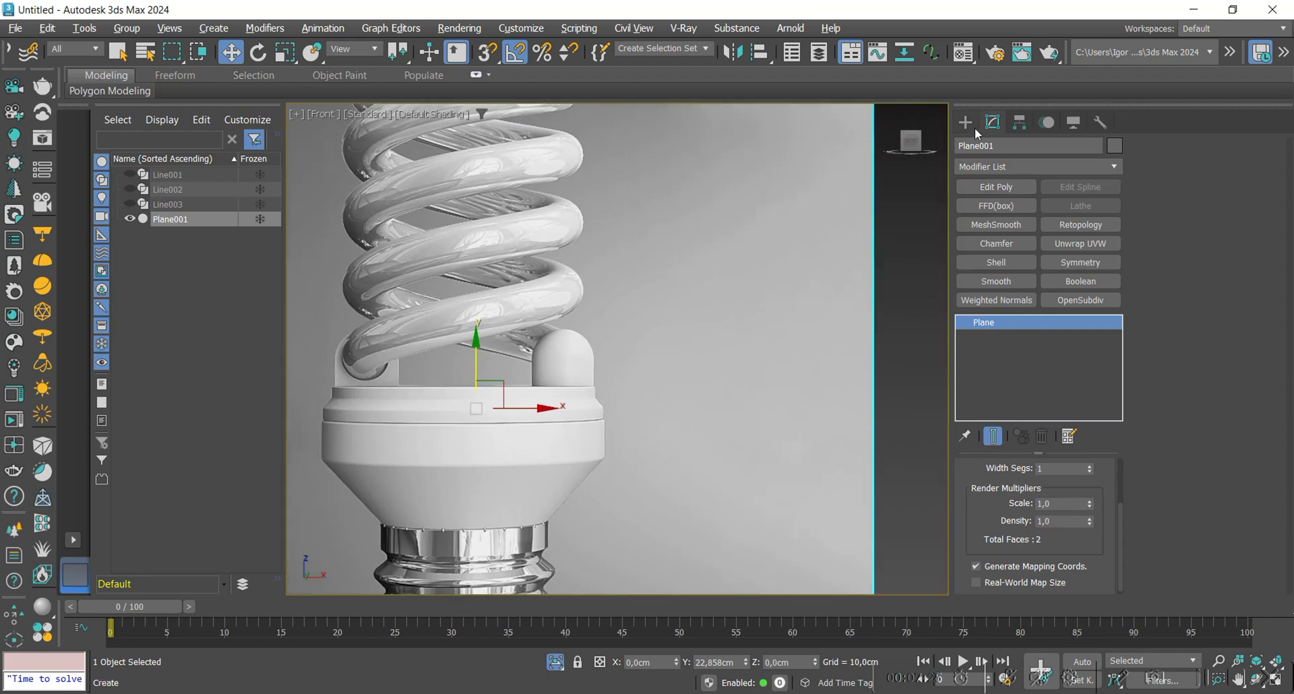
Step: Draw a vertical line through the centre of the domed post, from the base's upper edge to the dome's tip
click(968, 122)
click(996, 249)
scroll(593, 378, up, 3)
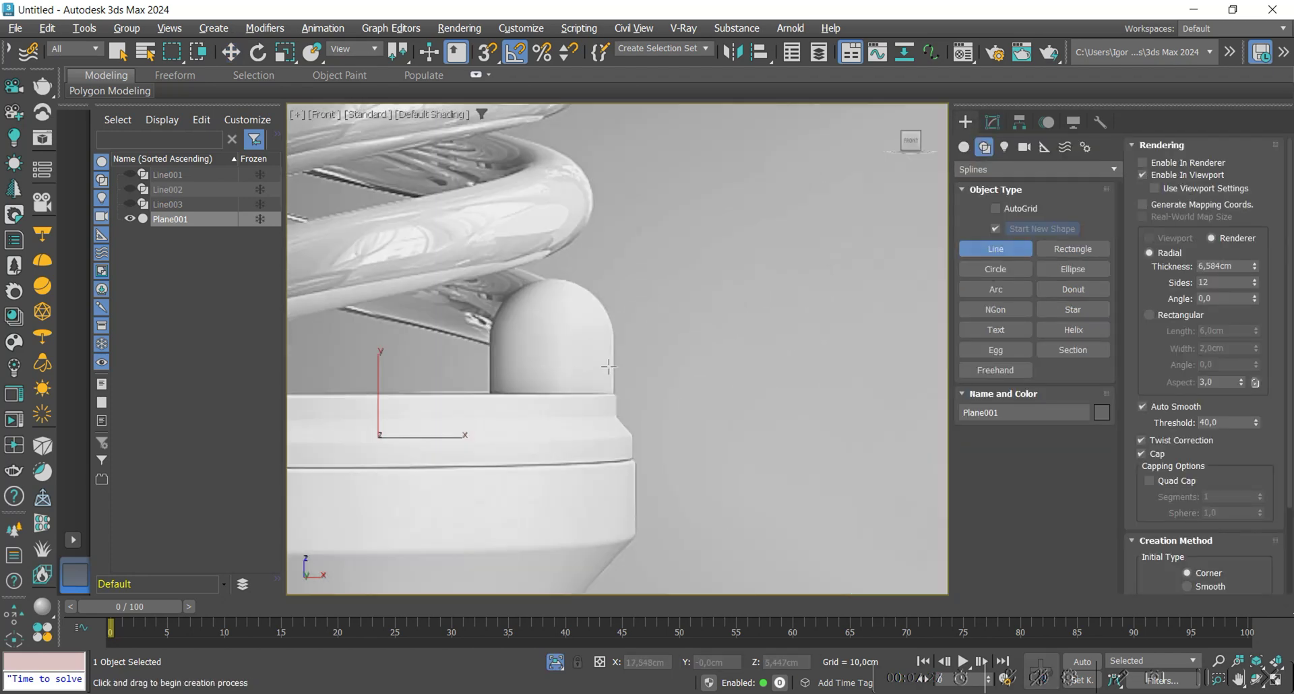
click(546, 416)
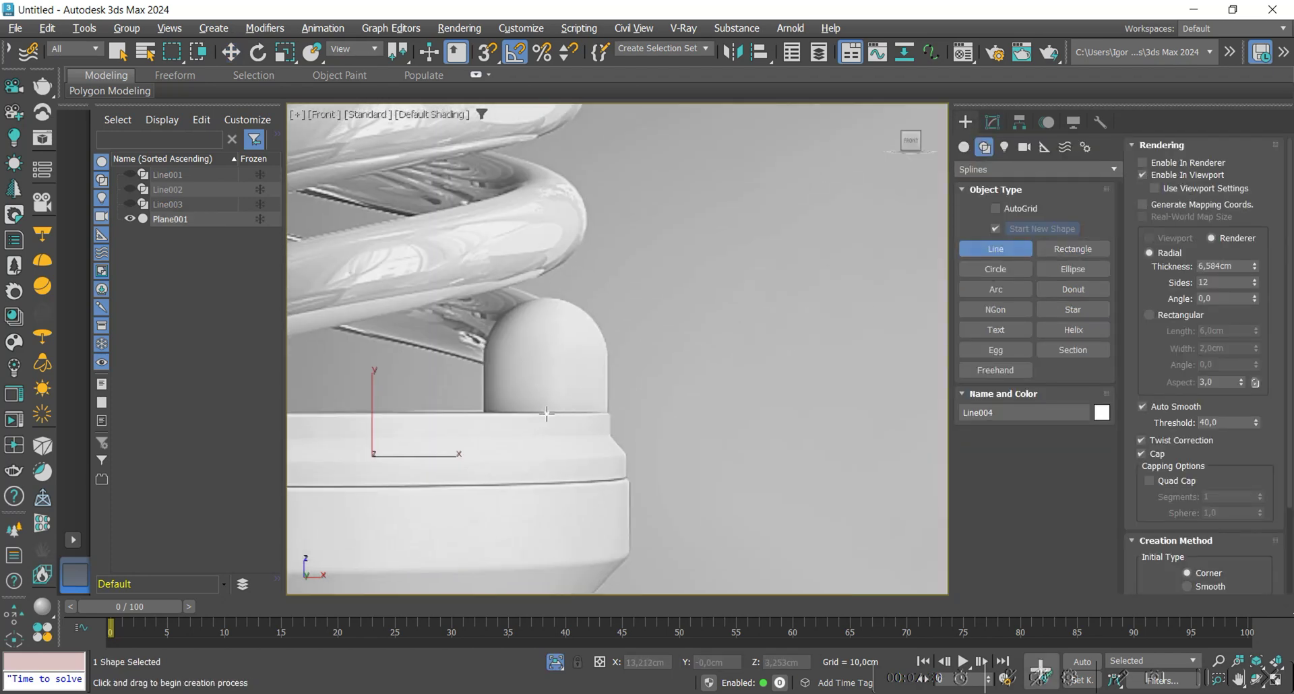
click(550, 299)
right_click(550, 300)
right_click(550, 300)
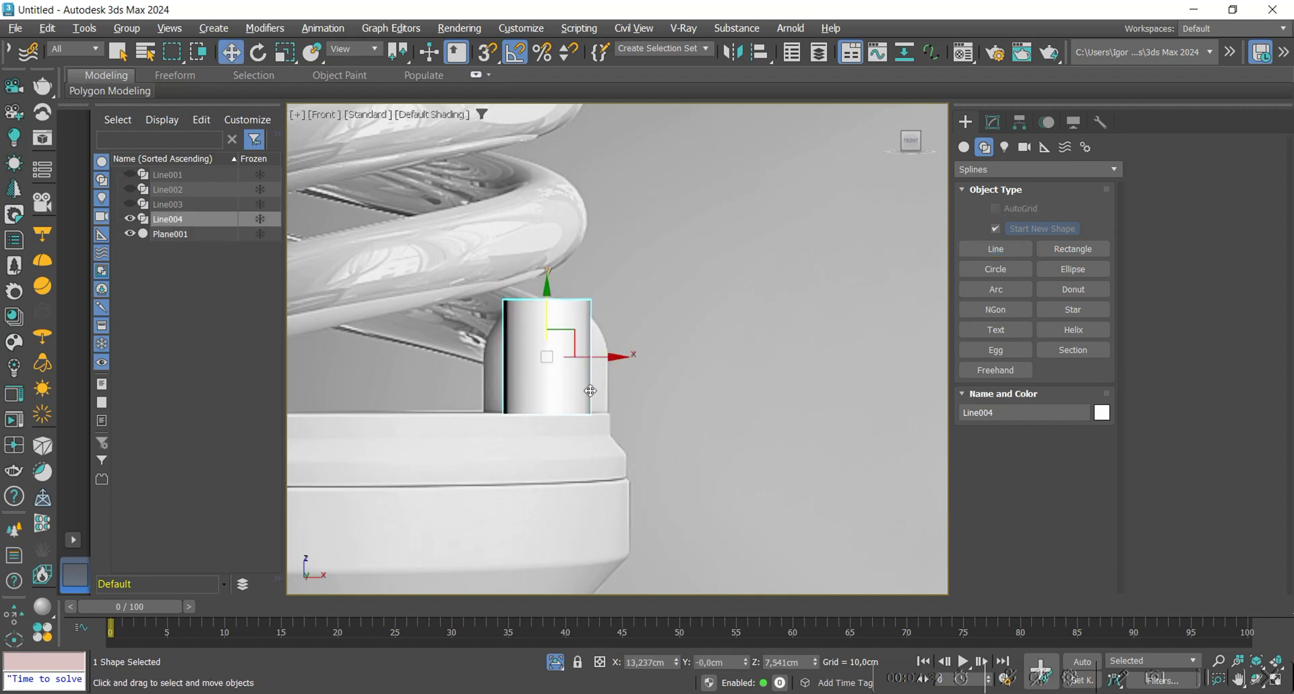
Step: Convert the thick vertical line of the post to an Editable Poly
scroll(543, 419, down, 10)
key(z)
scroll(662, 318, down, 1)
key(1)
key(z)
scroll(651, 297, down, 2)
middle_drag(647, 291, 616, 300)
key(alt+p)
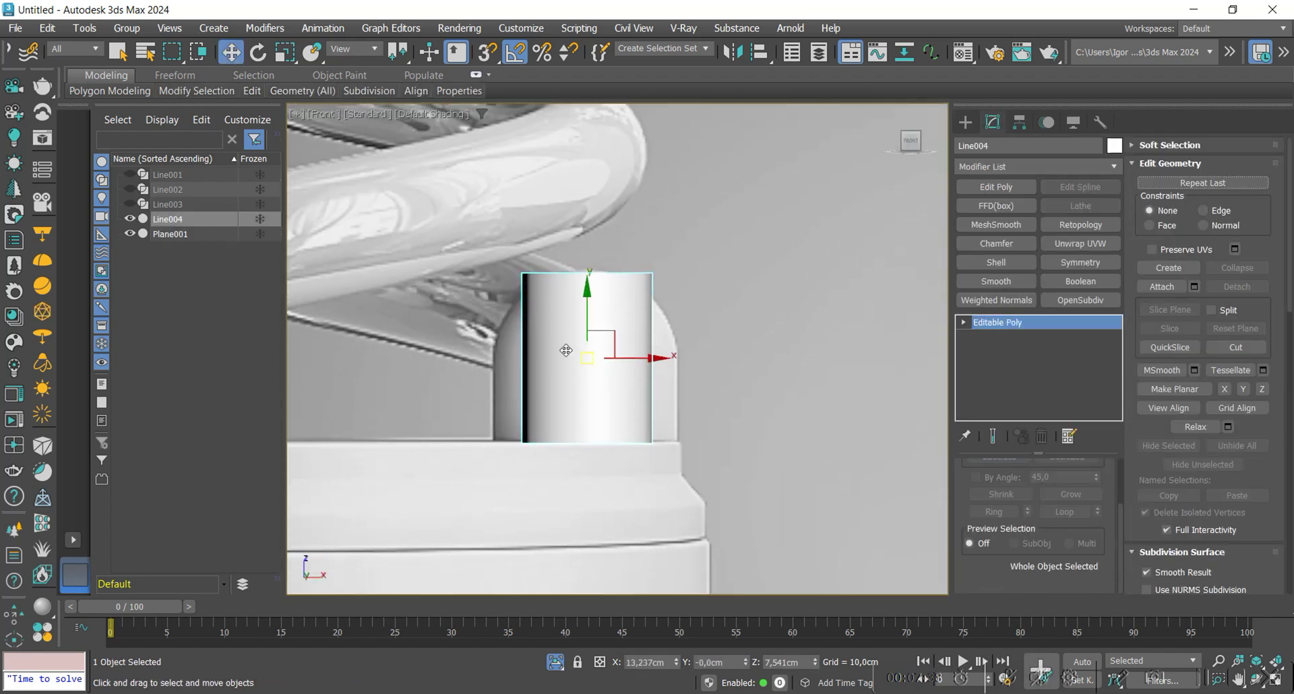
Step: Show edged faces, select the post's top cap polygon and convert the selection to its border edges
key(4)
scroll(566, 391, down, 2)
alt+middle_drag(566, 391, 560, 435)
key(F4)
click(589, 304)
scroll(1090, 583, up, 3)
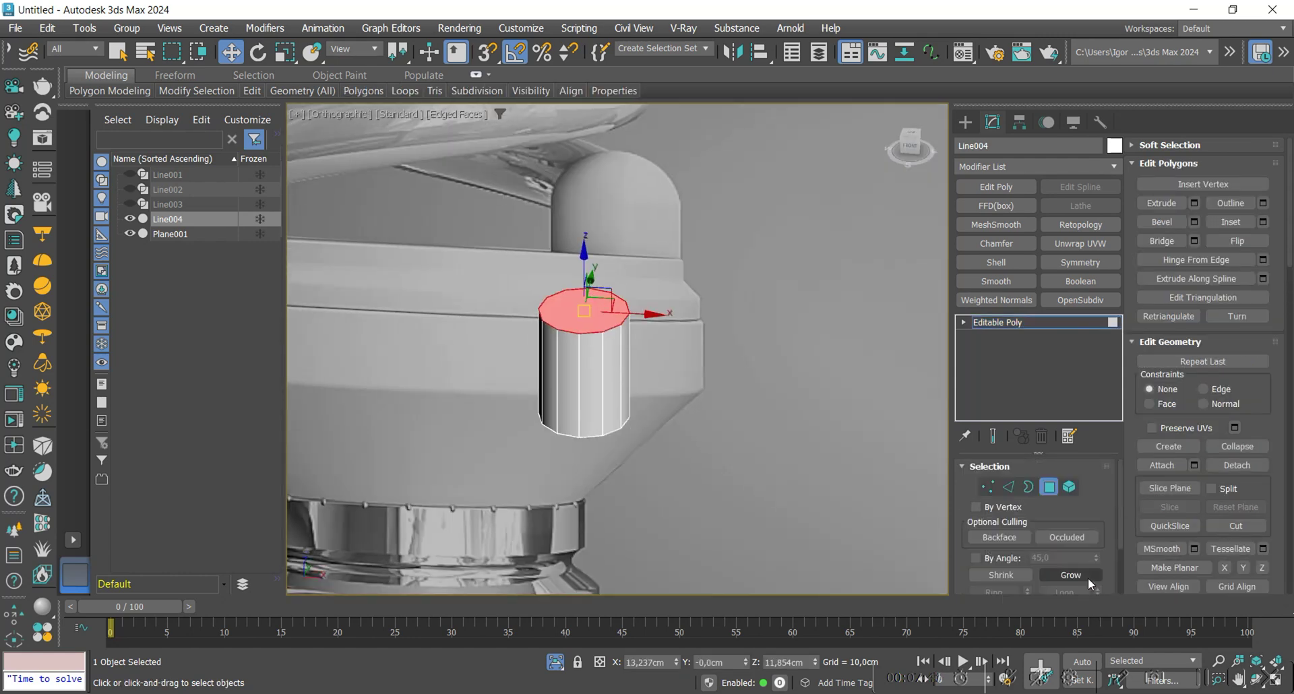
ctrl+click(1010, 490)
Step: Chamfer the post's top rim edges by 2,742 cm with 2 segments
alt+middle_drag(630, 384, 529, 414)
scroll(593, 373, up, 2)
key(ctrl+shift+c)
alt+middle_drag(529, 415, 565, 406)
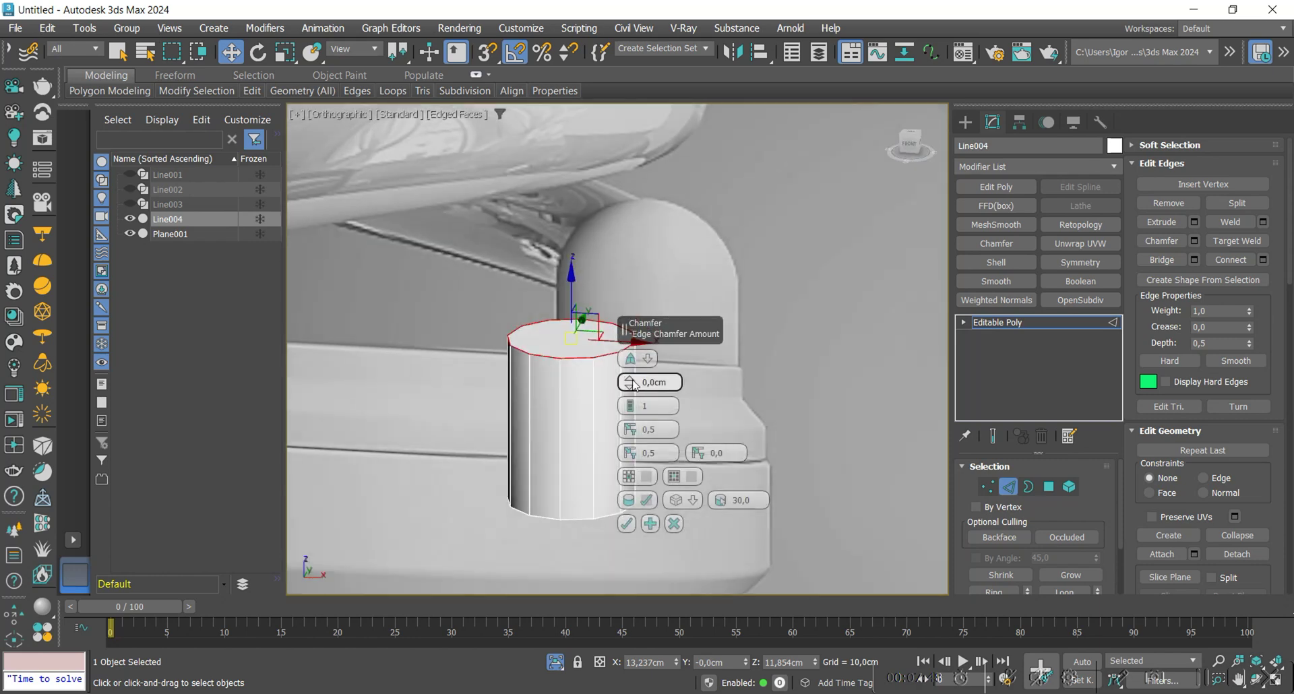
drag(630, 382, 630, 316)
key(f)
scroll(531, 322, down, 2)
middle_drag(547, 320, 500, 224)
scroll(500, 224, down, 2)
drag(630, 405, 630, 400)
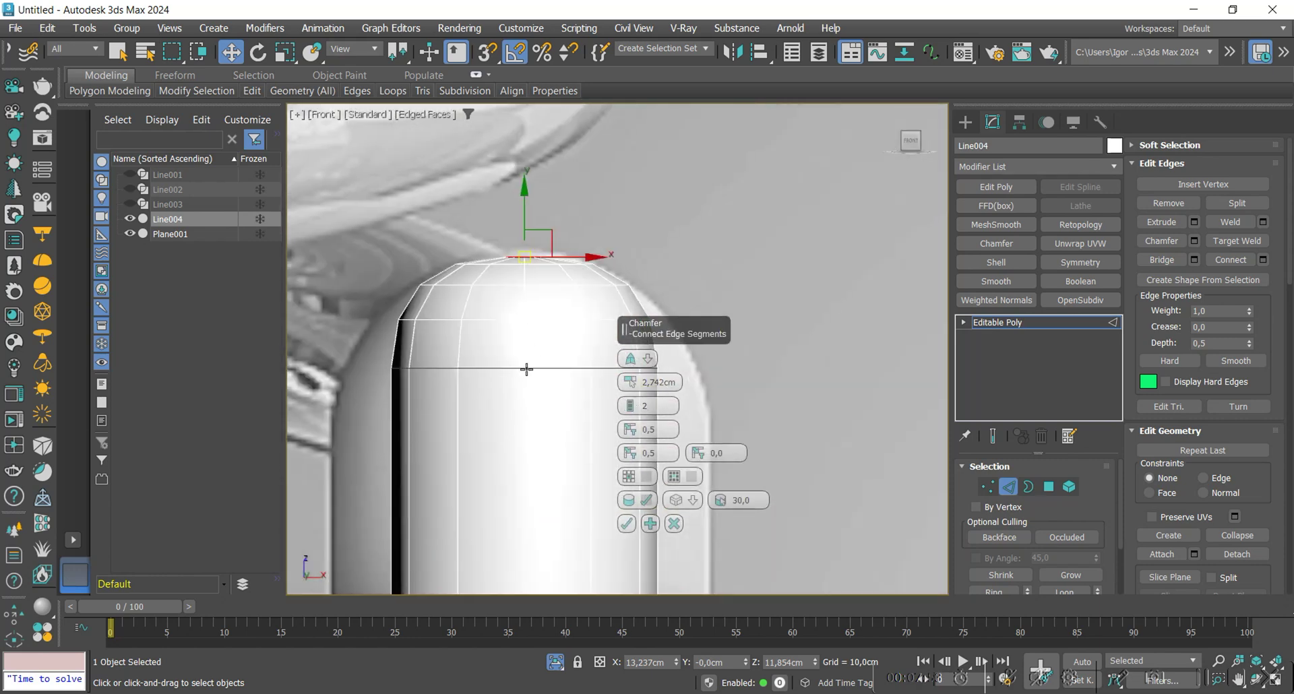
click(626, 524)
scroll(627, 408, down, 2)
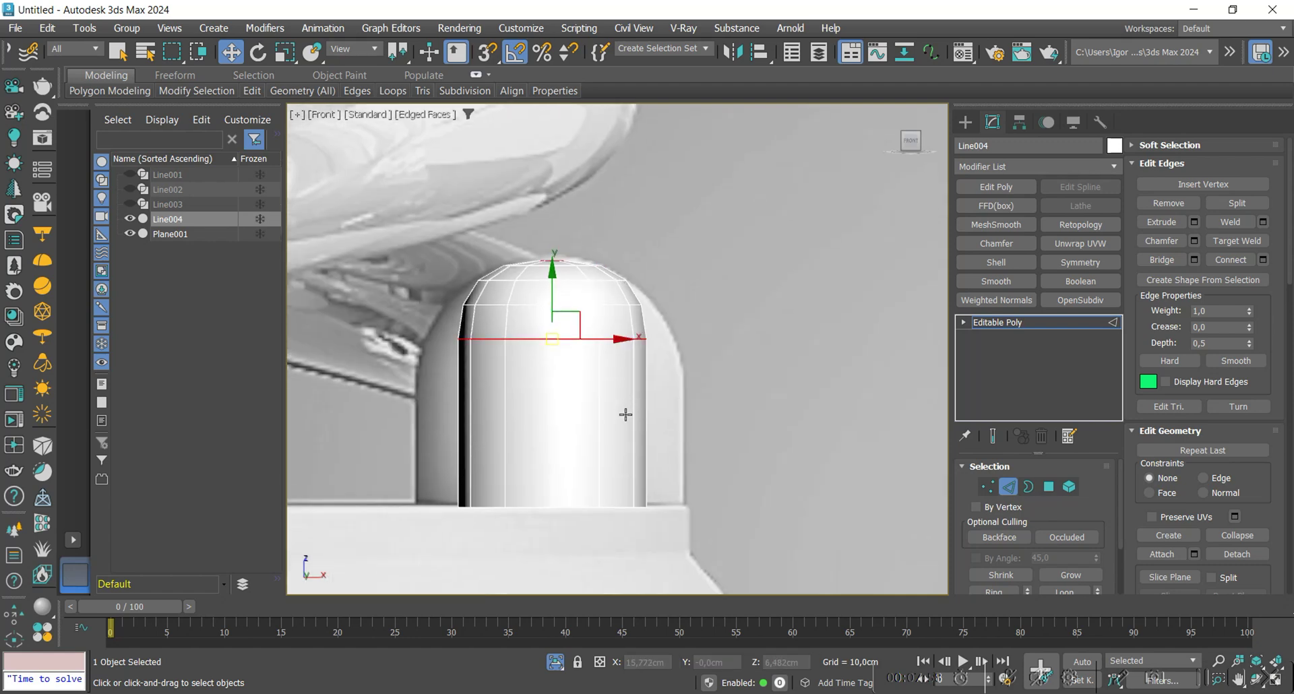
Step: Select the whole post element and scale it up horizontally in X and Y
key(5)
click(630, 421)
alt+middle_drag(555, 353, 571, 417)
key(4)
key(r)
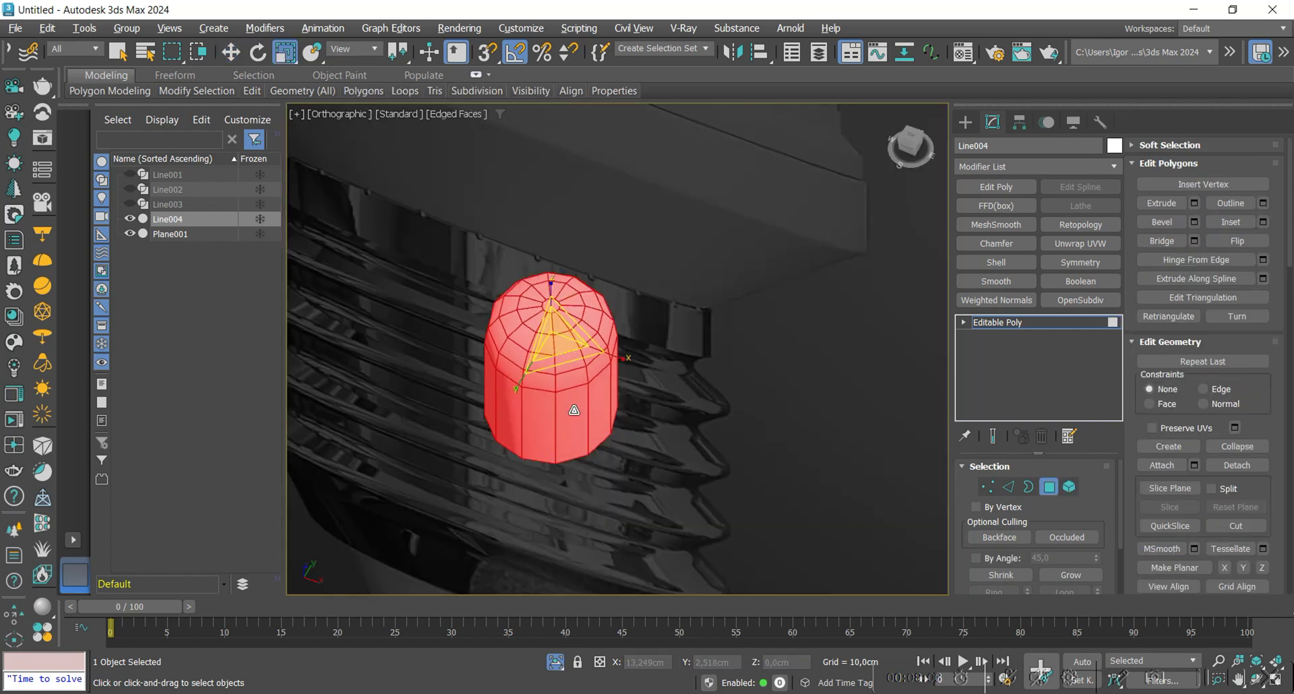
key(5)
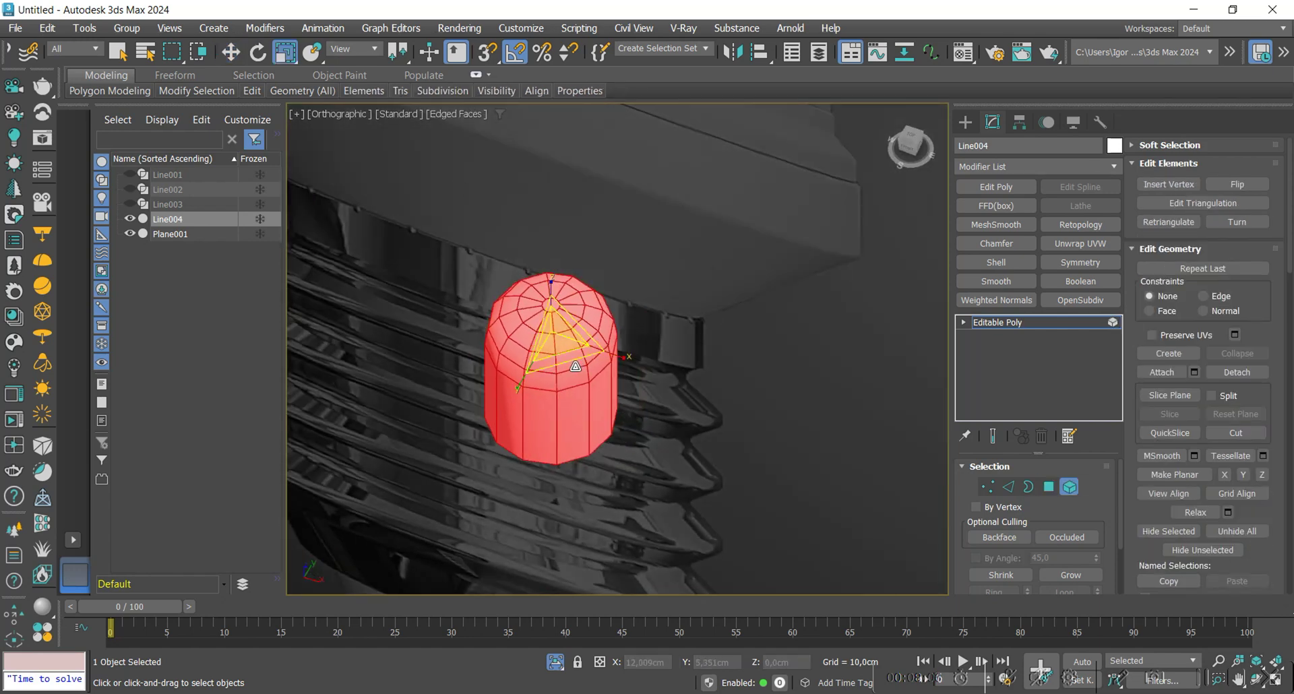
drag(562, 361, 579, 364)
key(f)
scroll(670, 337, down, 3)
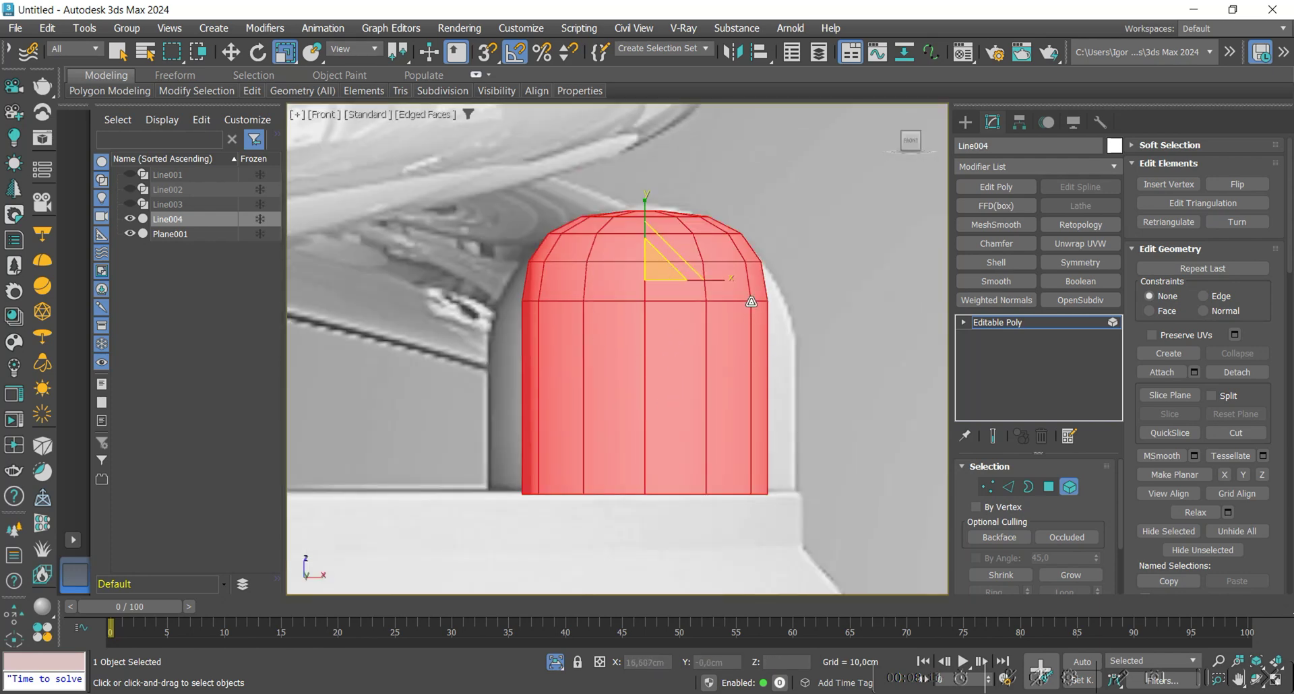
Step: Widen the post element further to the reference post's width and turn on see-through display
key(p)
drag(670, 295, 686, 297)
key(f)
scroll(704, 339, down, 2)
key(alt+x)
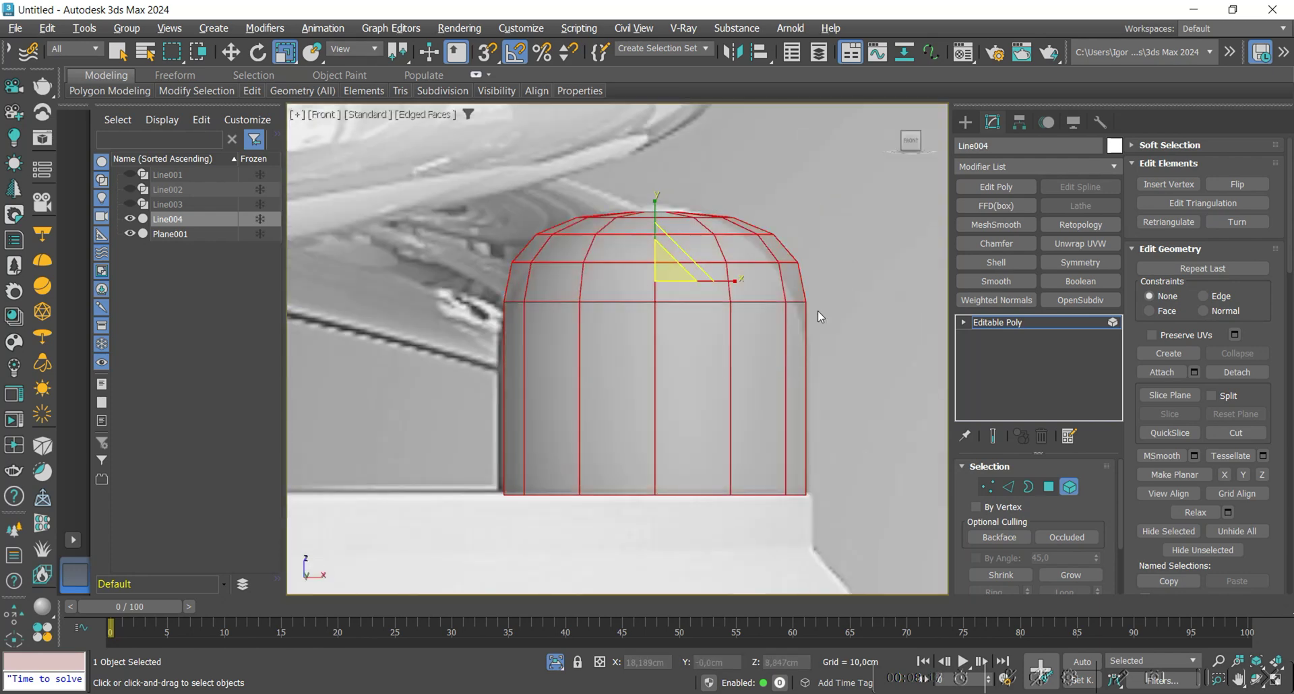
middle_drag(817, 311, 800, 316)
alt+middle_drag(816, 265, 817, 296)
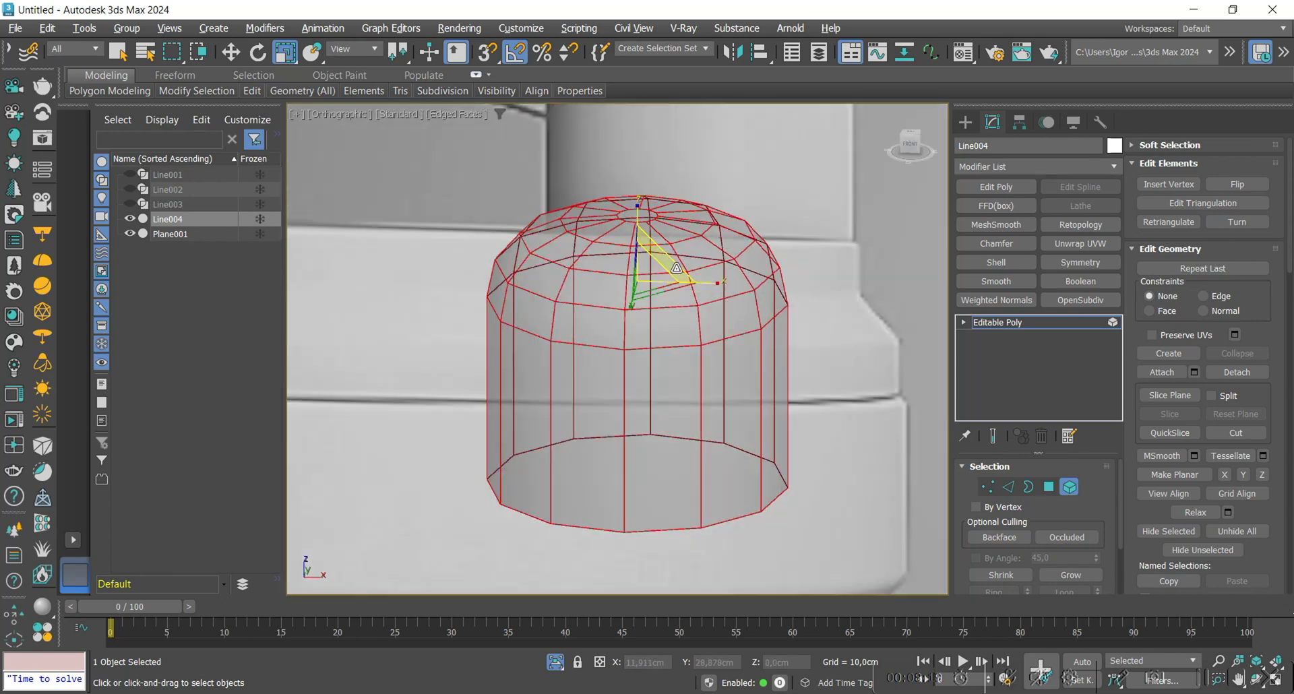
Step: Select the top cap polygon of the post's dome and enable soft selection with a falloff of 7,2 cm
key(4)
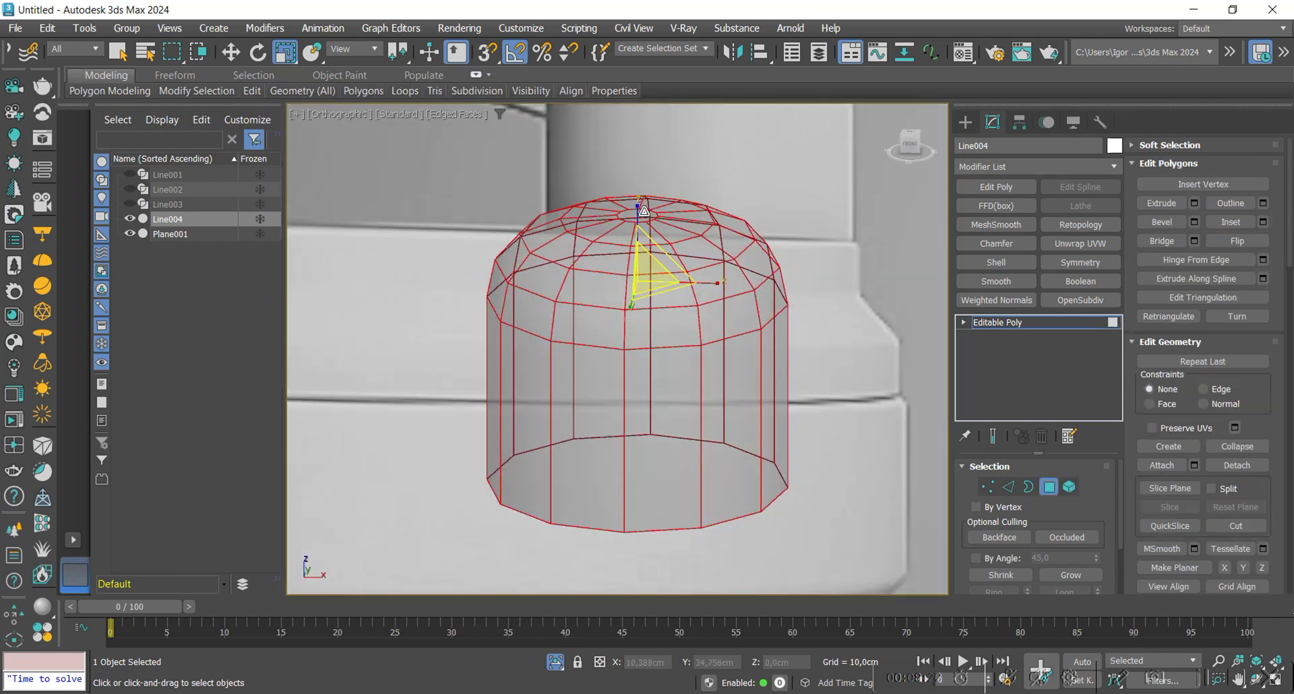
click(643, 215)
alt+middle_drag(662, 342, 676, 318)
key(f)
scroll(643, 268, up, 10)
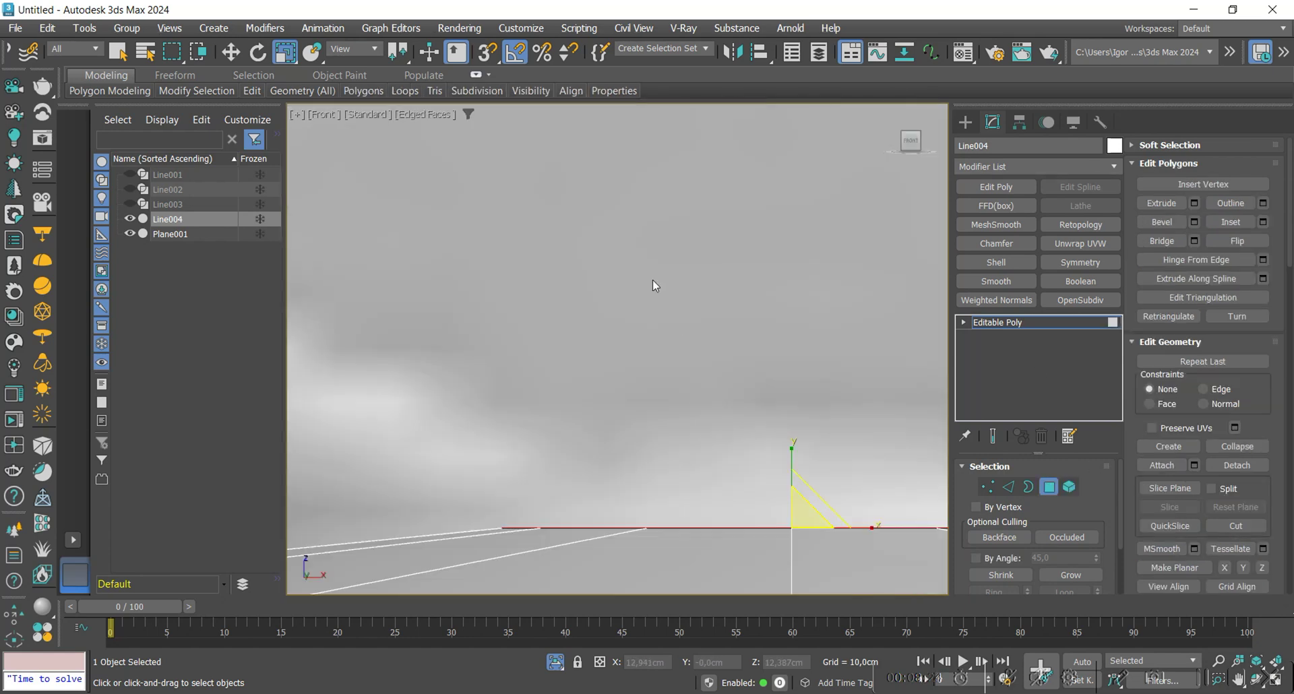
key(z)
click(1186, 145)
click(1145, 165)
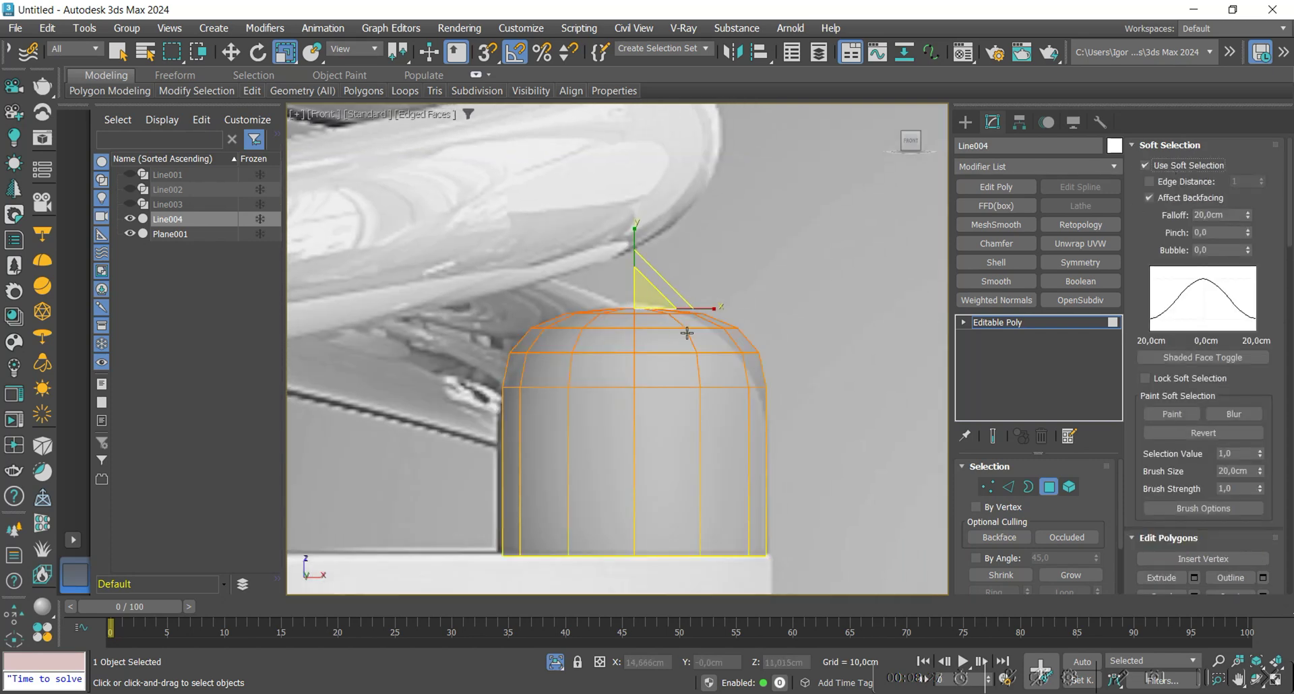
drag(1248, 214, 720, 267)
Step: Scale the softly selected dome top inward so its outline narrows to match the rounded post in the reference
alt+middle_drag(641, 298, 643, 315)
mouse_move(660, 315)
mouse_down()
mouse_move(644, 313)
mouse_move(665, 295)
mouse_move(674, 320)
mouse_up()
key(f)
middle_drag(751, 418, 725, 354)
scroll(790, 403, down, 2)
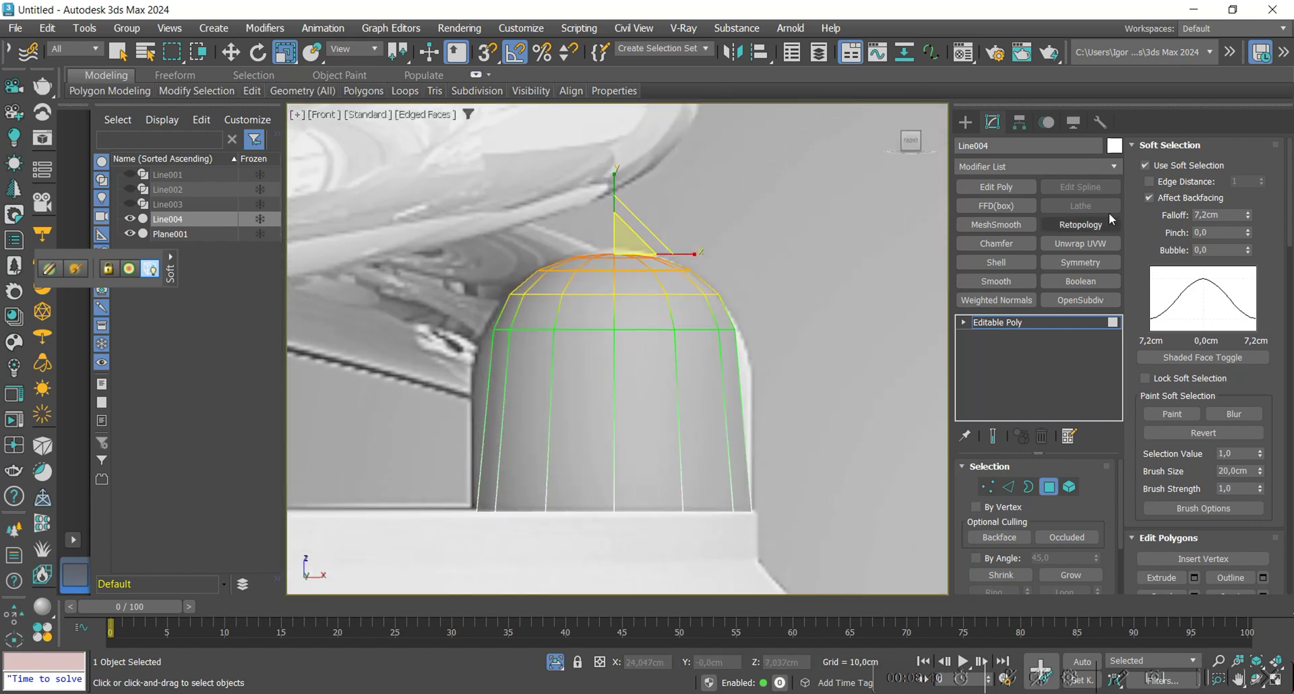
Step: Turn off soft selection and rescale the dome's lower vertex rings to fit the reference post's outline
click(1163, 167)
key(1)
drag(810, 387, 443, 315)
scroll(572, 324, up, 2)
drag(653, 325, 633, 317)
key(alt+s)
click(801, 383)
key(r)
drag(646, 372, 640, 369)
key(w)
scroll(639, 370, down, 4)
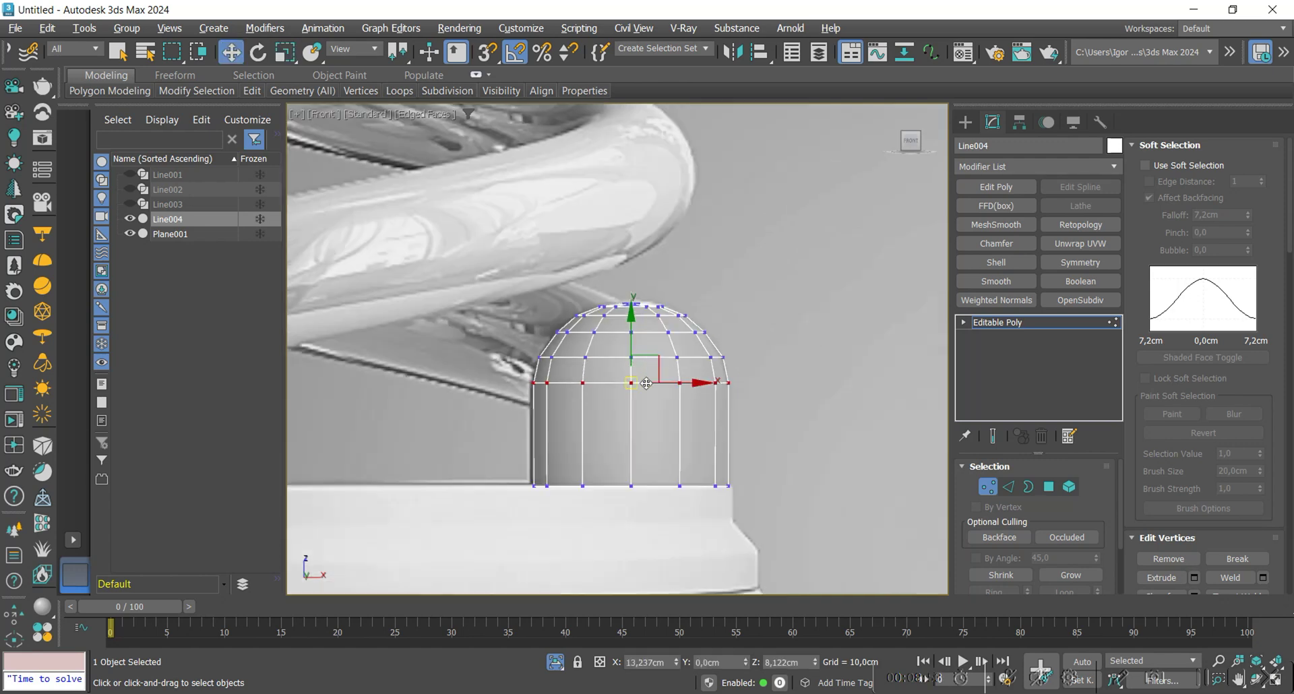
Step: Examine the ring of vertices around the dome's tip from above
alt+middle_drag(637, 388, 613, 335)
scroll(614, 330, up, 5)
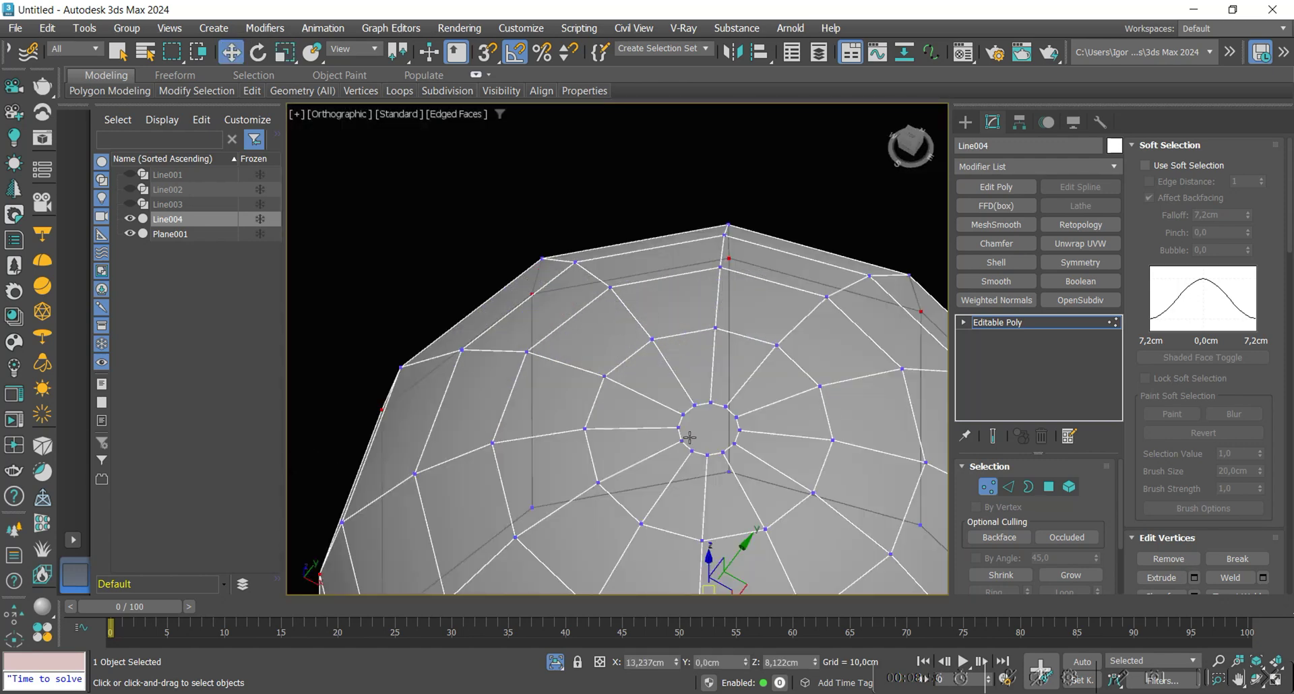
middle_drag(688, 438, 606, 426)
click(635, 360)
ctrl+click(588, 335)
scroll(593, 339, up, 2)
scroll(593, 339, down, 4)
Step: Select the vertices of one half of the post in the top view and delete them
key(t)
scroll(619, 368, down, 9)
drag(410, 271, 840, 374)
drag(843, 427, 843, 431)
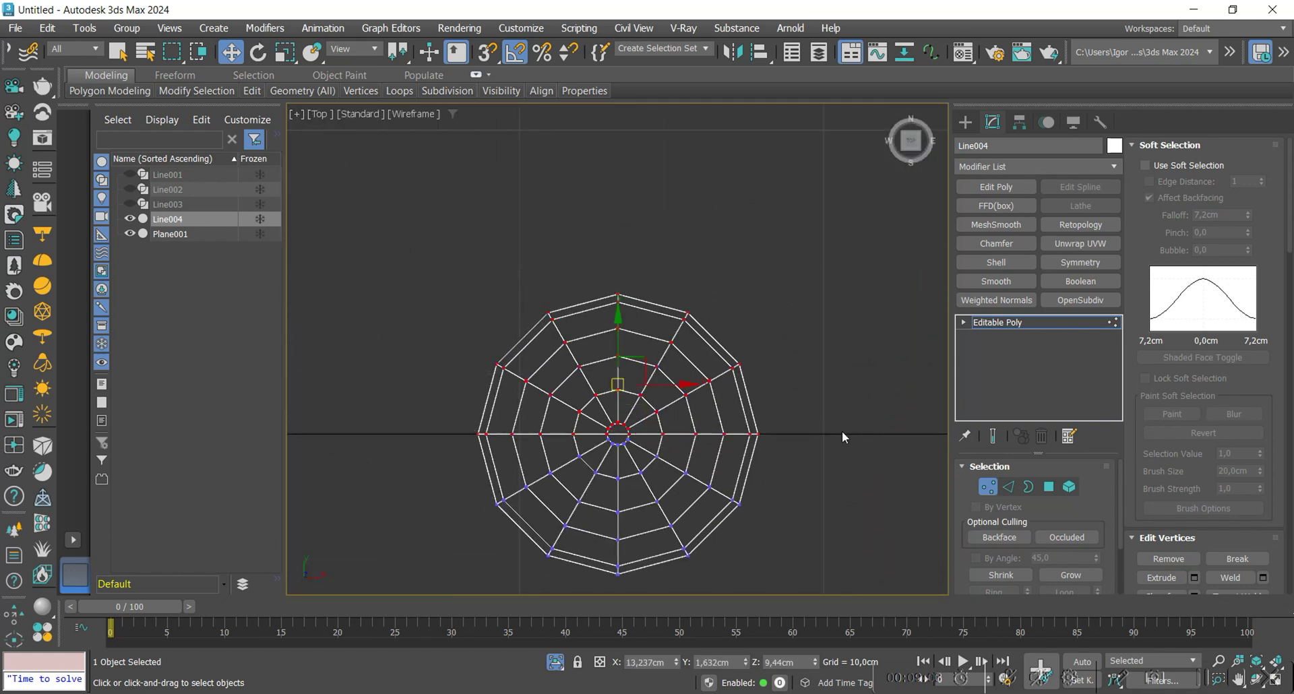
scroll(692, 419, up, 3)
drag(853, 514, 378, 477)
middle_drag(366, 497, 558, 483)
alt+drag(559, 482, 441, 421)
scroll(507, 461, down, 4)
middle_drag(663, 455, 615, 467)
key(Delete)
Step: Shade and isolate the remaining half post, then select its open border
key(F3)
alt+middle_drag(612, 524, 624, 410)
scroll(677, 484, down, 3)
scroll(722, 374, down, 2)
key(alt+q)
scroll(624, 410, up, 3)
key(3)
click(702, 422)
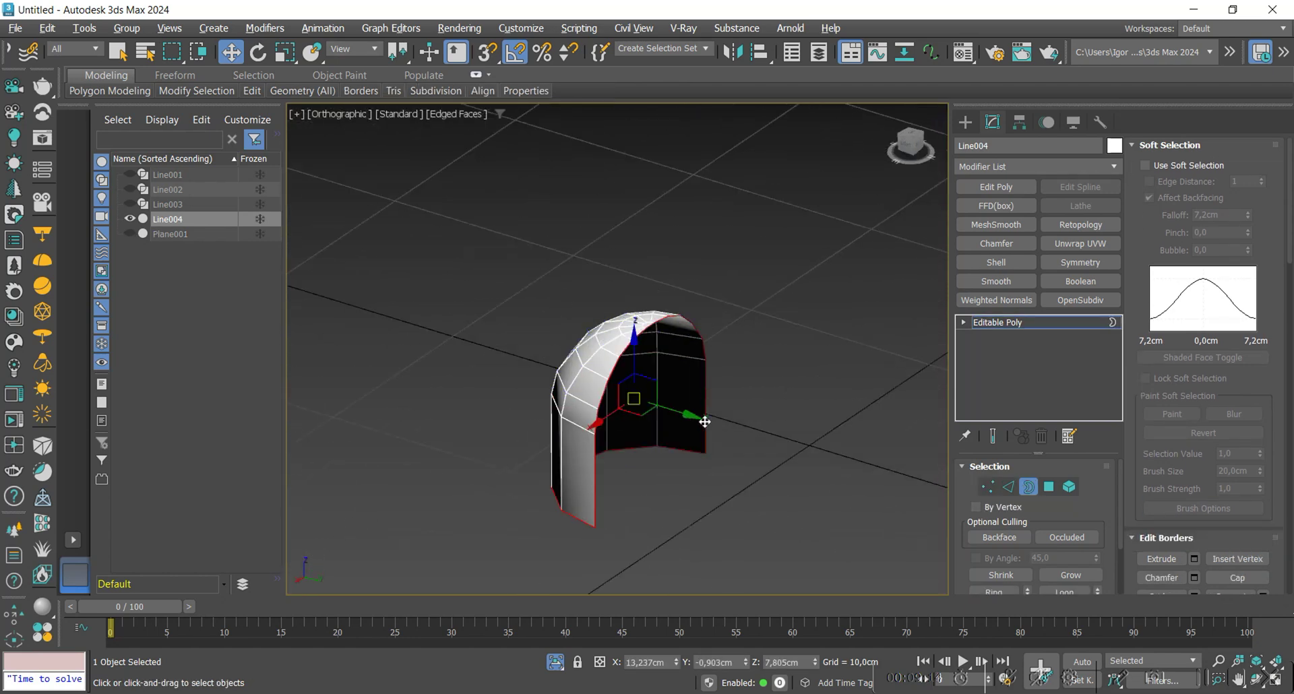
Step: Bridge the two opposite bottom edges at the cut side of the half post
alt+middle_drag(610, 498, 635, 471)
key(2)
click(676, 525)
scroll(637, 475, up, 3)
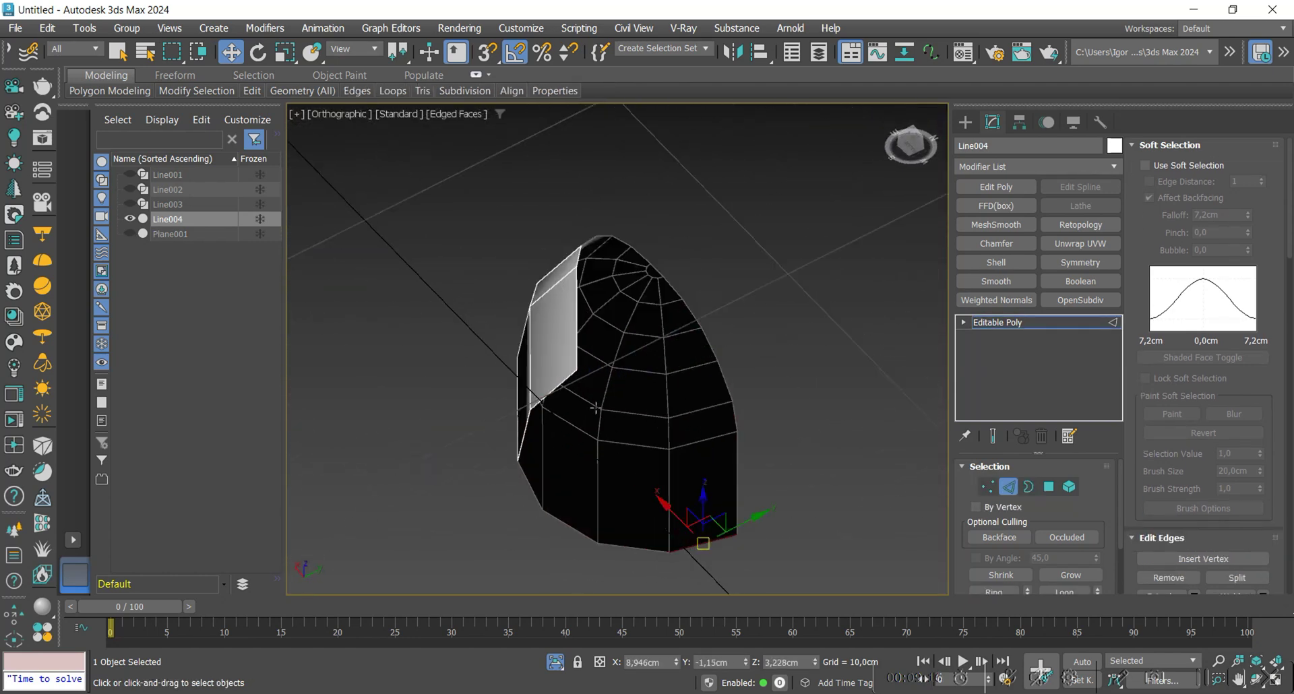
ctrl+click(569, 384)
key(ctrl+shift+b)
click(627, 429)
Step: Cap the open borders at the bottom and along the flat cut side of the half post
alt+middle_drag(626, 426, 677, 420)
key(3)
click(613, 395)
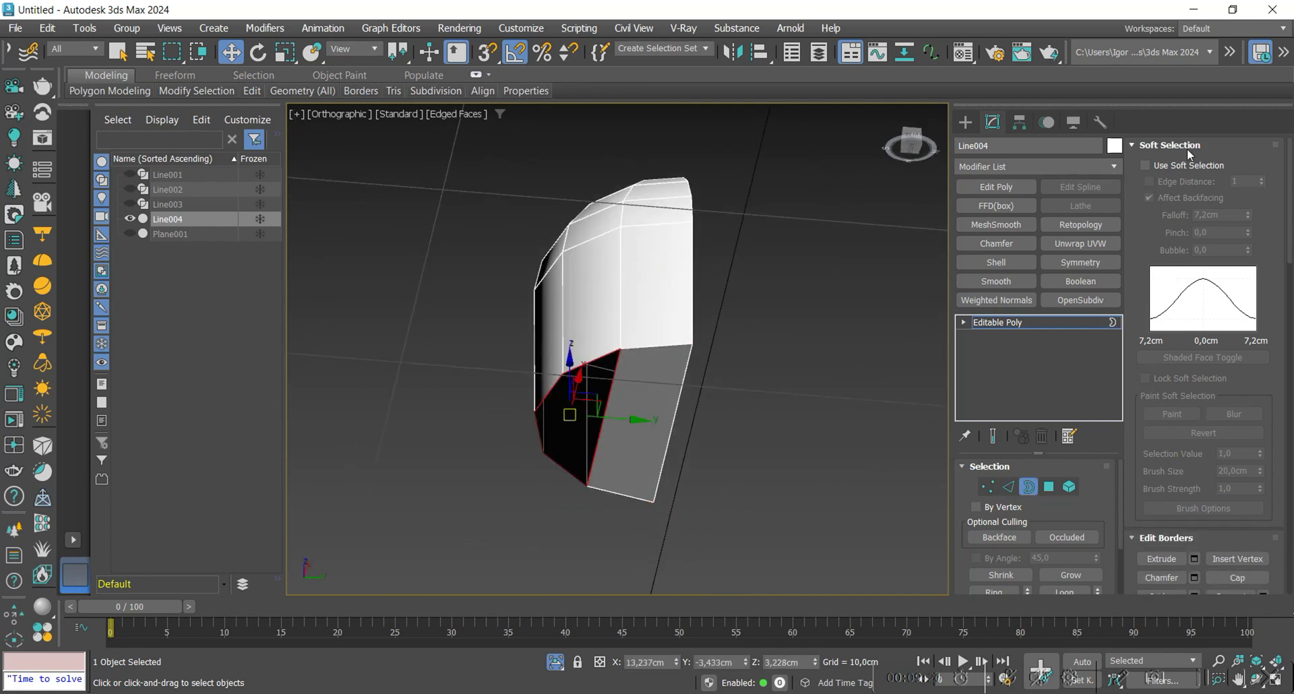
click(1188, 150)
alt+middle_drag(755, 351, 693, 444)
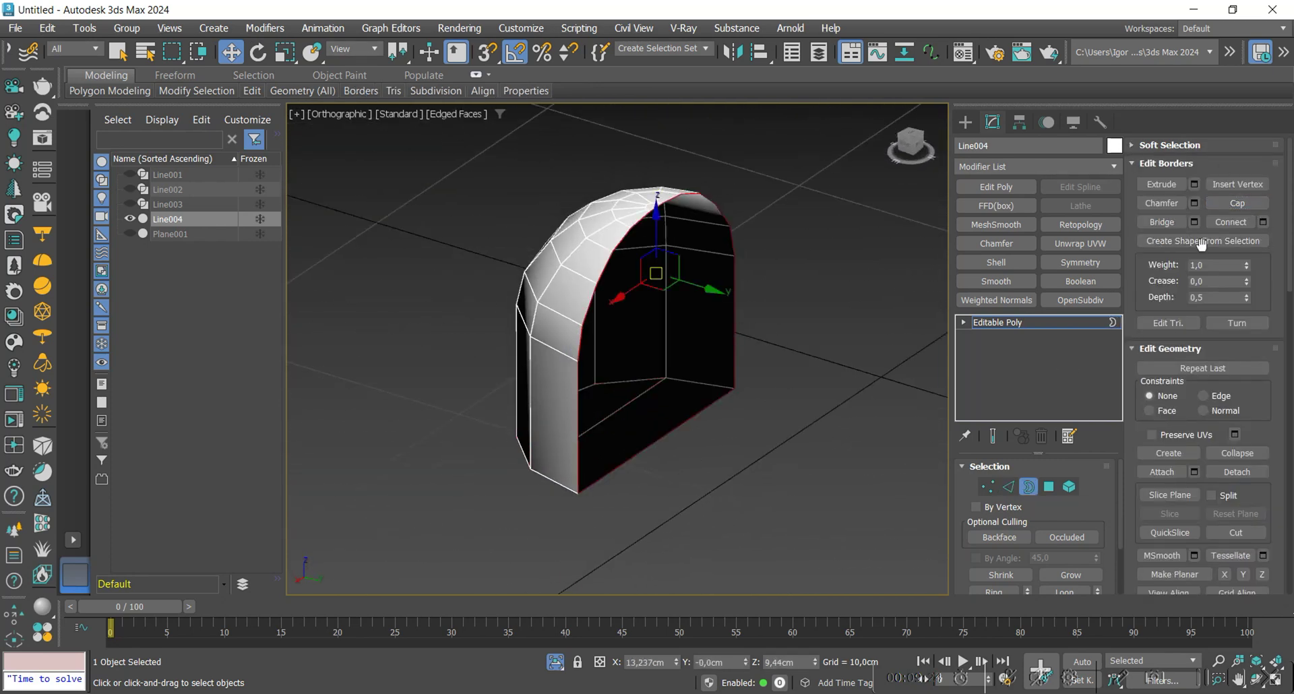
click(1237, 203)
Step: Change the half post's object colour to grey
alt+middle_drag(802, 383, 682, 338)
key(1)
scroll(684, 341, up, 5)
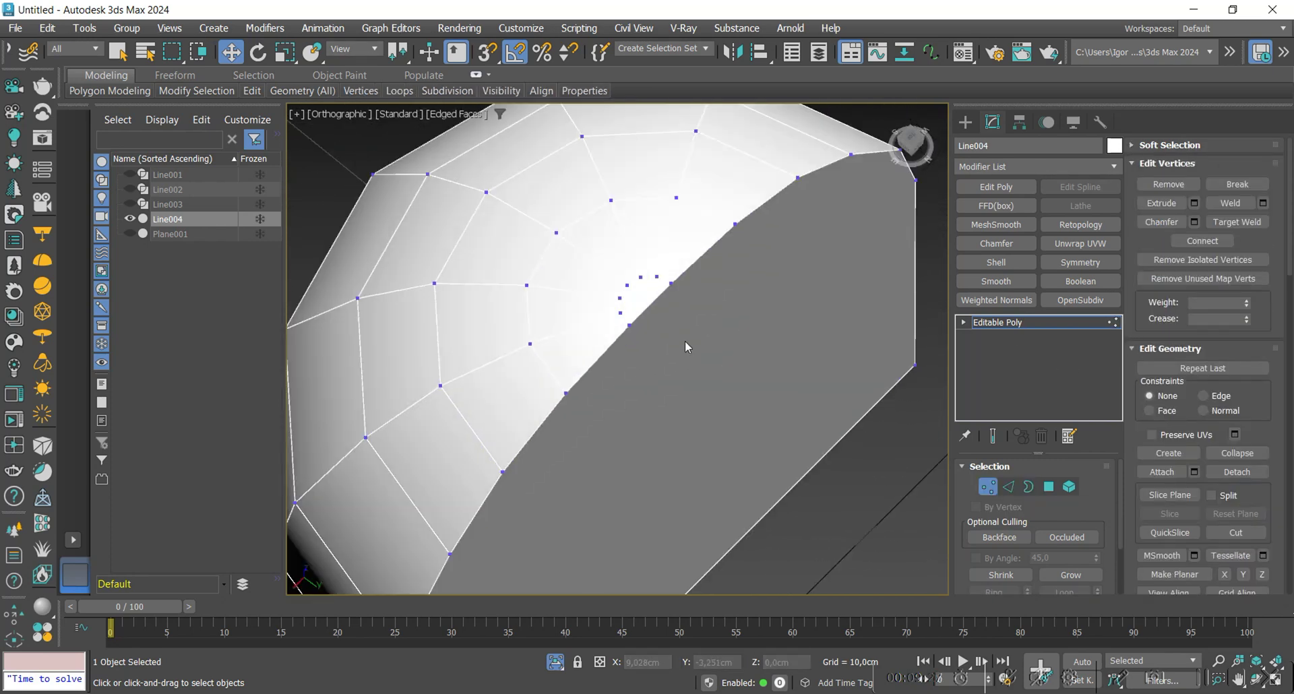
scroll(413, 274, down, 4)
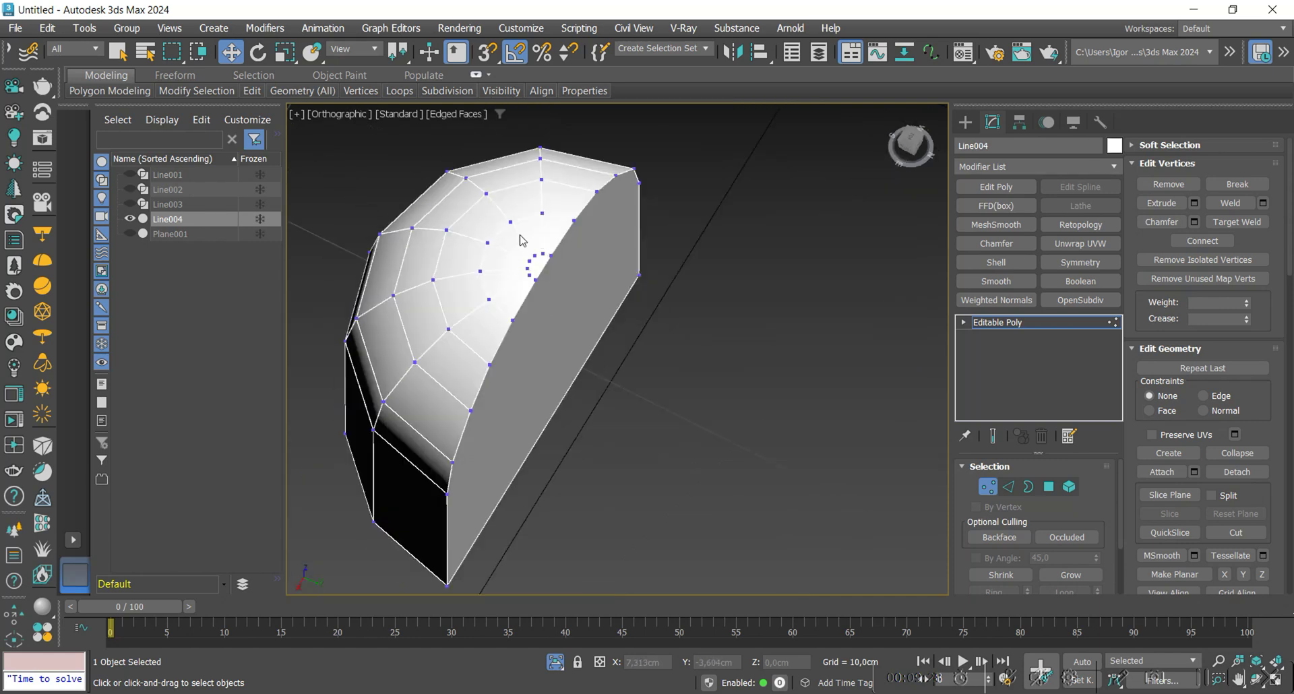
click(1113, 150)
click(684, 387)
click(731, 440)
Step: Select the small ring of edges and the short spokes at the dome's tip and remove them
middle_drag(582, 371, 649, 342)
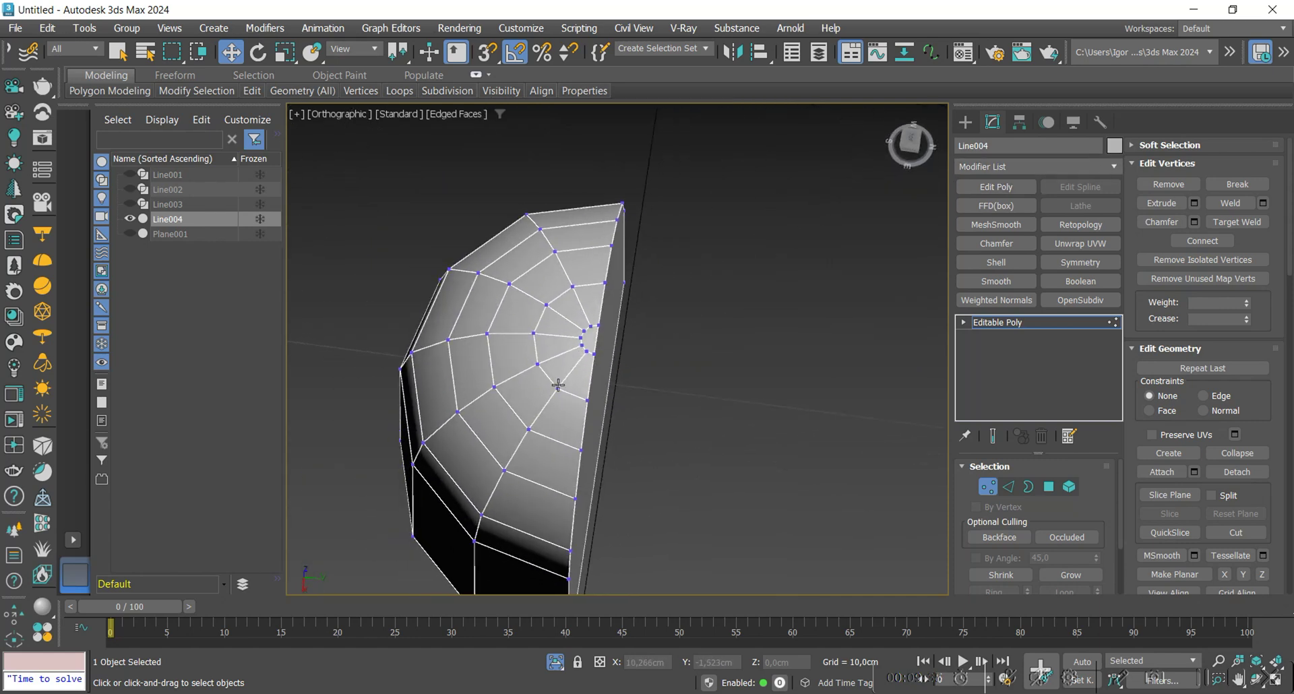
scroll(566, 379, up, 3)
key(2)
click(596, 371)
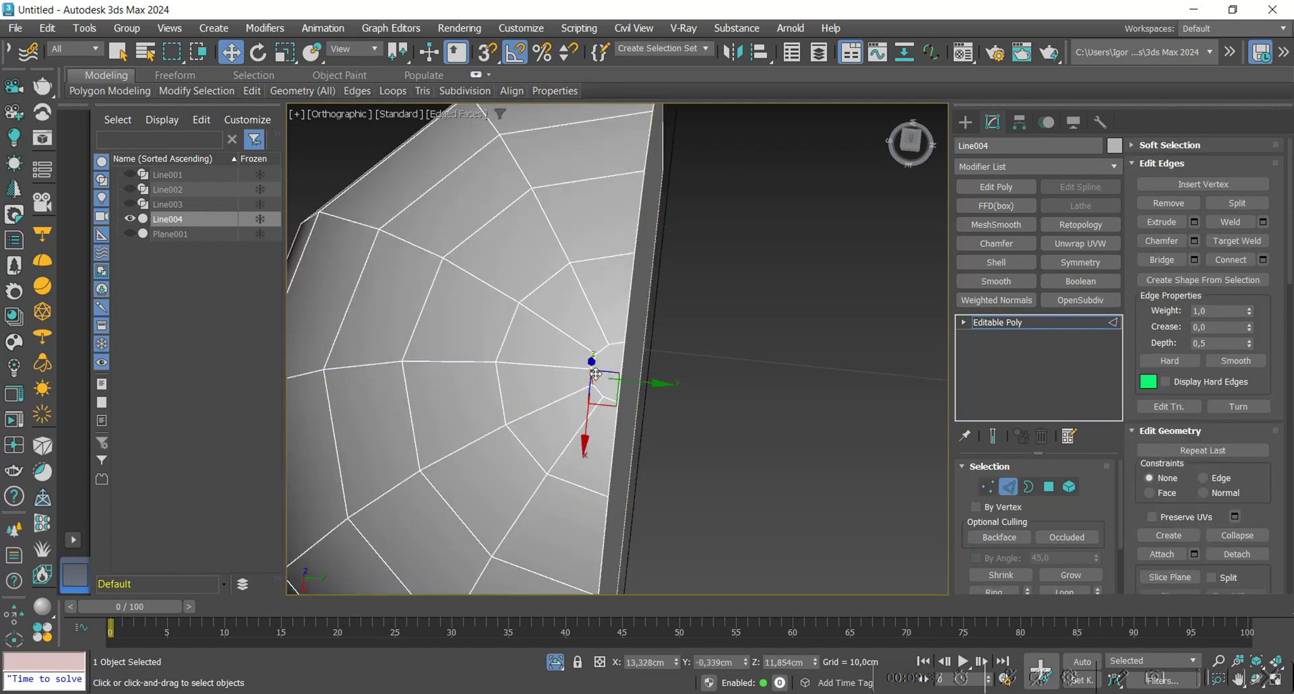
click(582, 422)
ctrl+click(561, 367)
ctrl+click(559, 397)
key(ctrl+BackSpace)
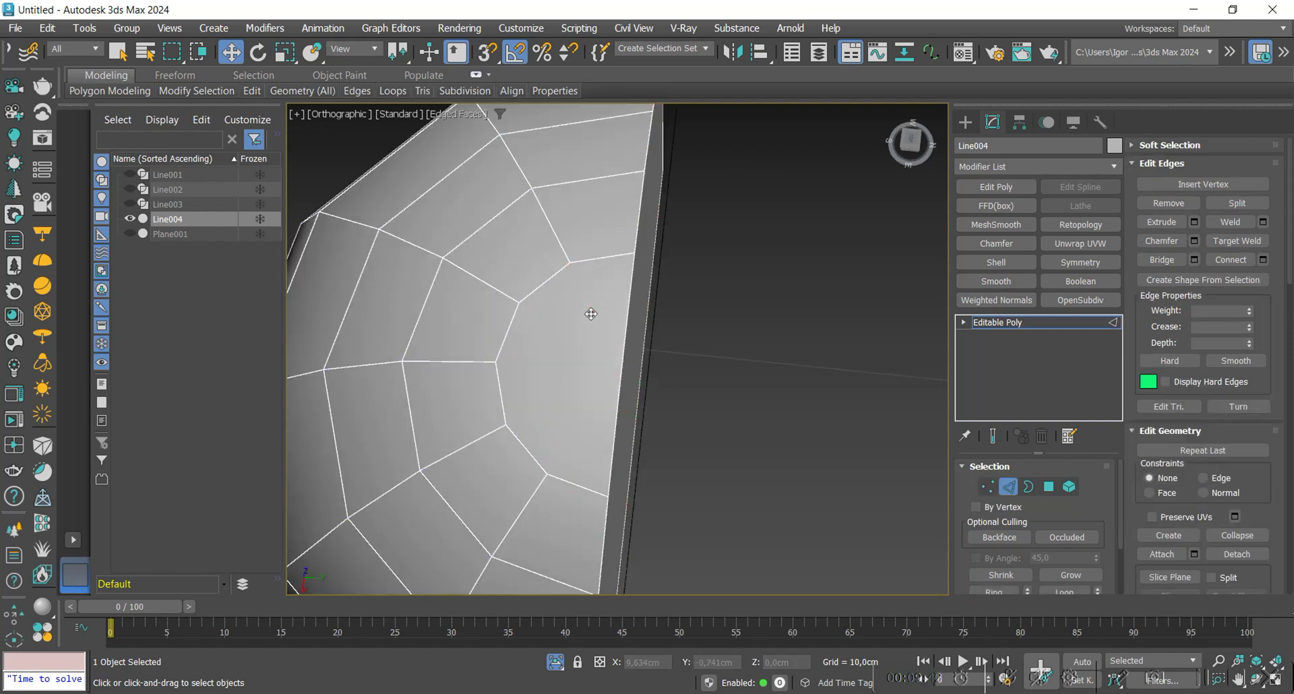
Step: Cut an edge across the open dome-tip polygon and remove the two leftover vertices on the flat side's rim
key(1)
key(alt+c)
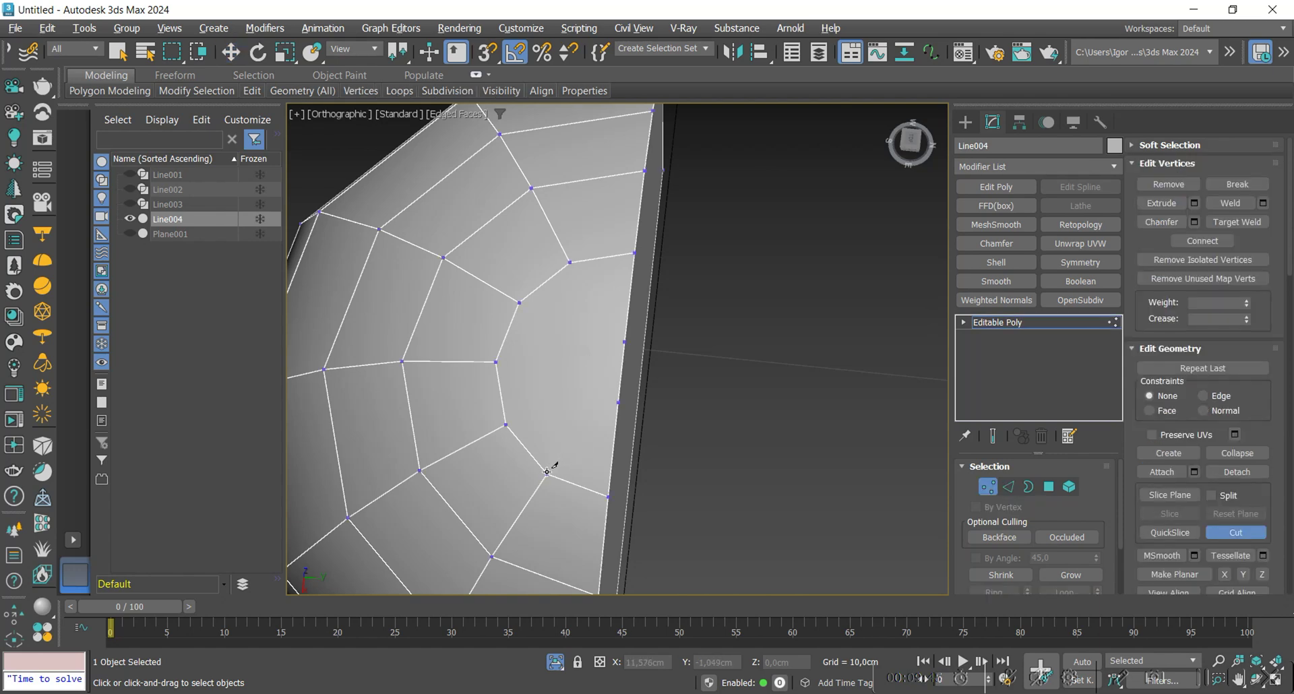
right_click(710, 414)
click(618, 404)
ctrl+click(620, 342)
key(BackSpace)
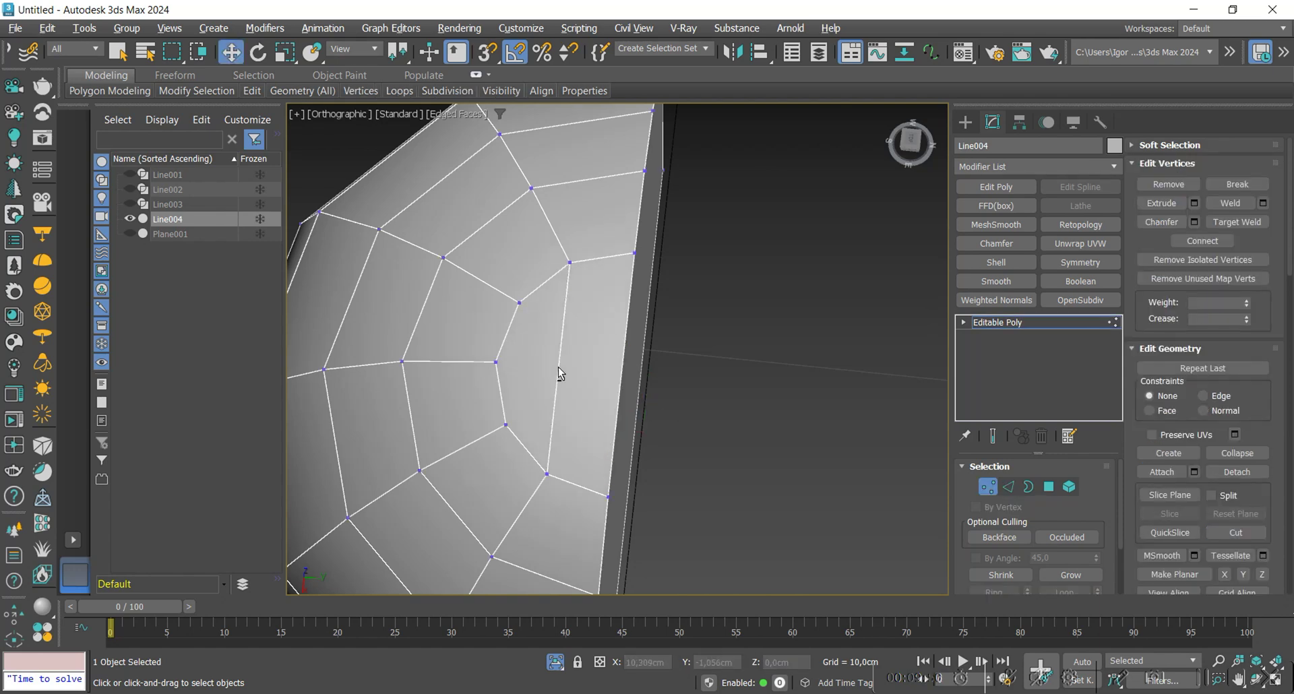
Step: Connect the new cut edge to the flat side's rim with 1 segment and join its midpoint to the neighbouring dome vertex
key(2)
click(559, 371)
key(ctrl+shift+e)
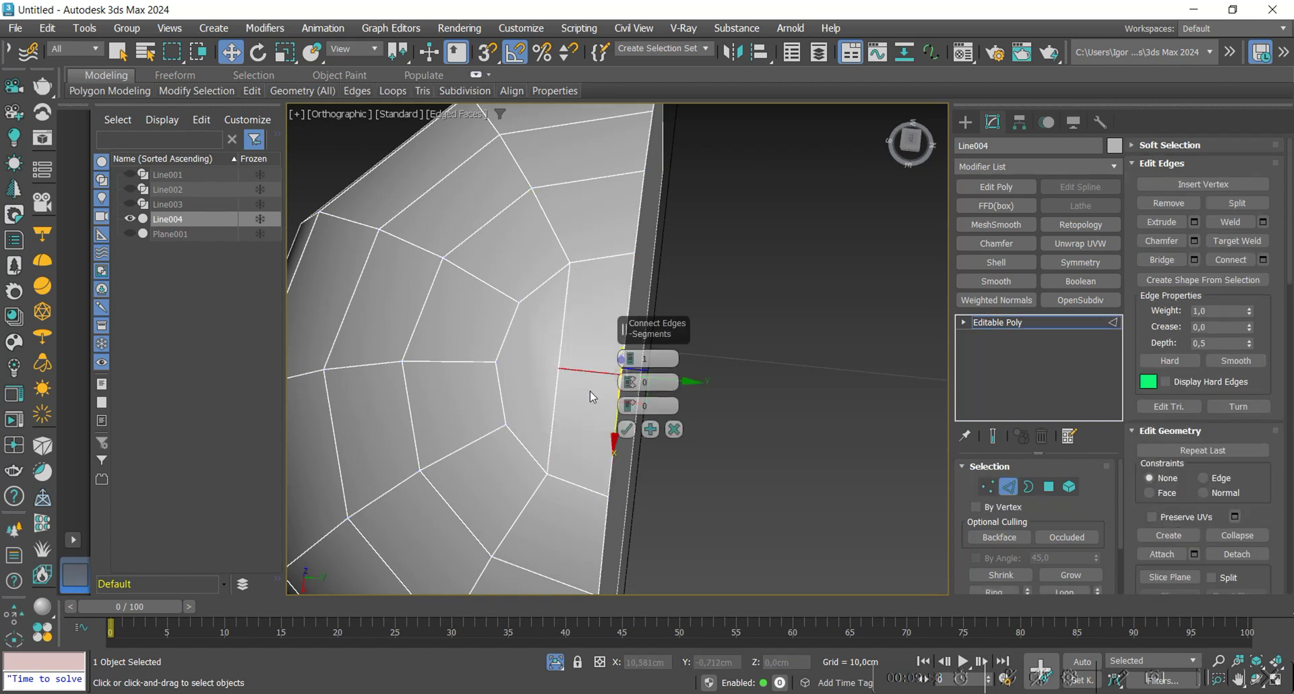
click(626, 429)
key(1)
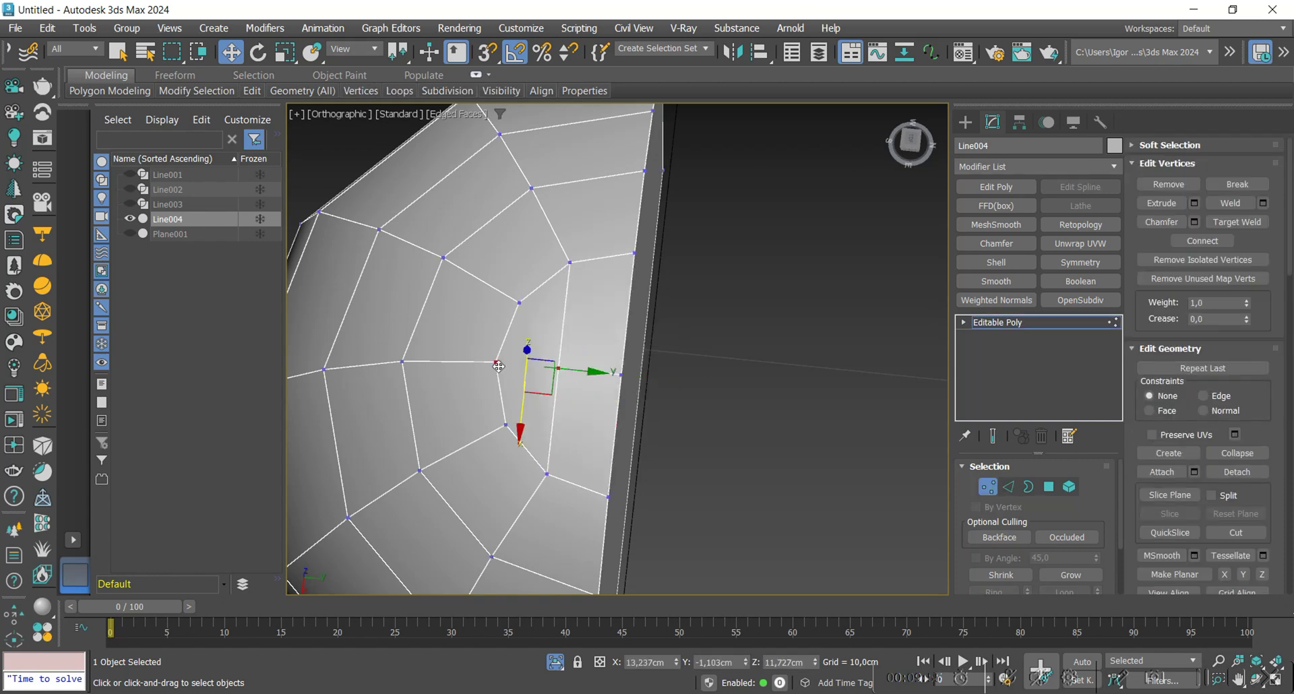
key(ctrl+shift+e)
Step: Connect the two long bottom edges with 1 segment and join its inner end to the bottom's rounded rim vertex
scroll(503, 366, down, 2)
alt+middle_drag(573, 499, 535, 399)
scroll(540, 374, down, 1)
scroll(535, 404, up, 3)
key(2)
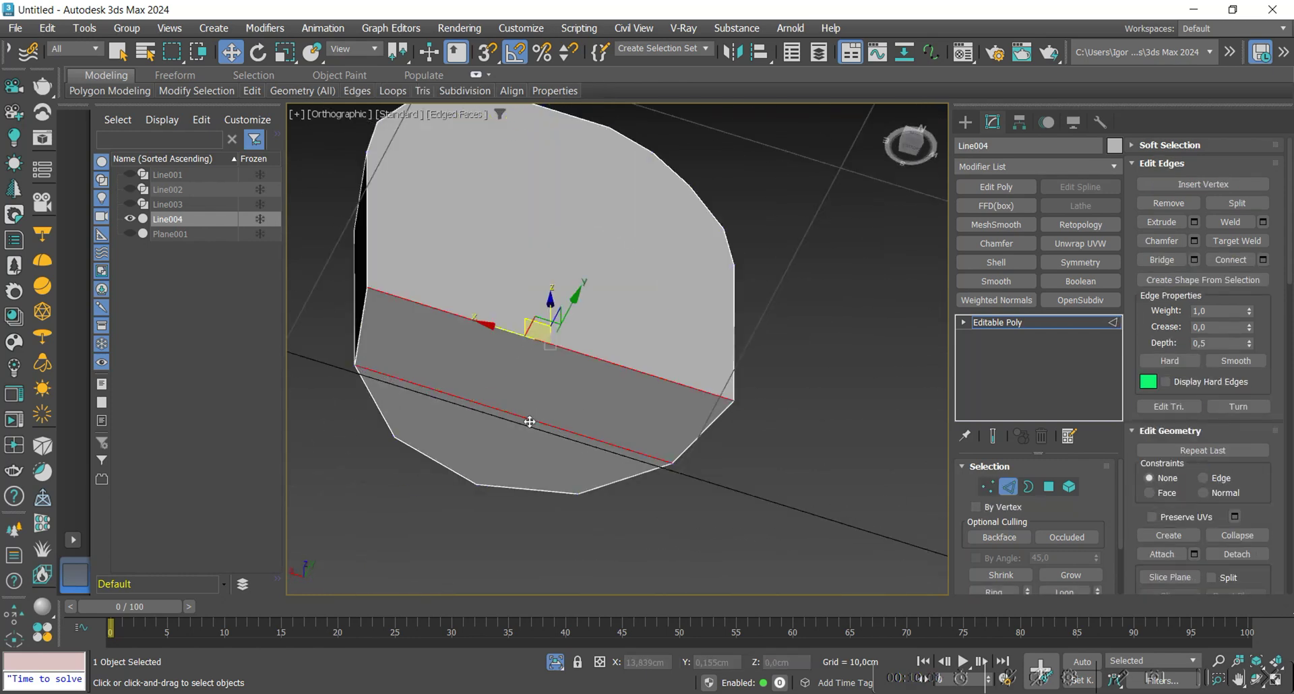
key(ctrl+shift+e)
click(627, 429)
key(1)
click(514, 415)
ctrl+click(474, 488)
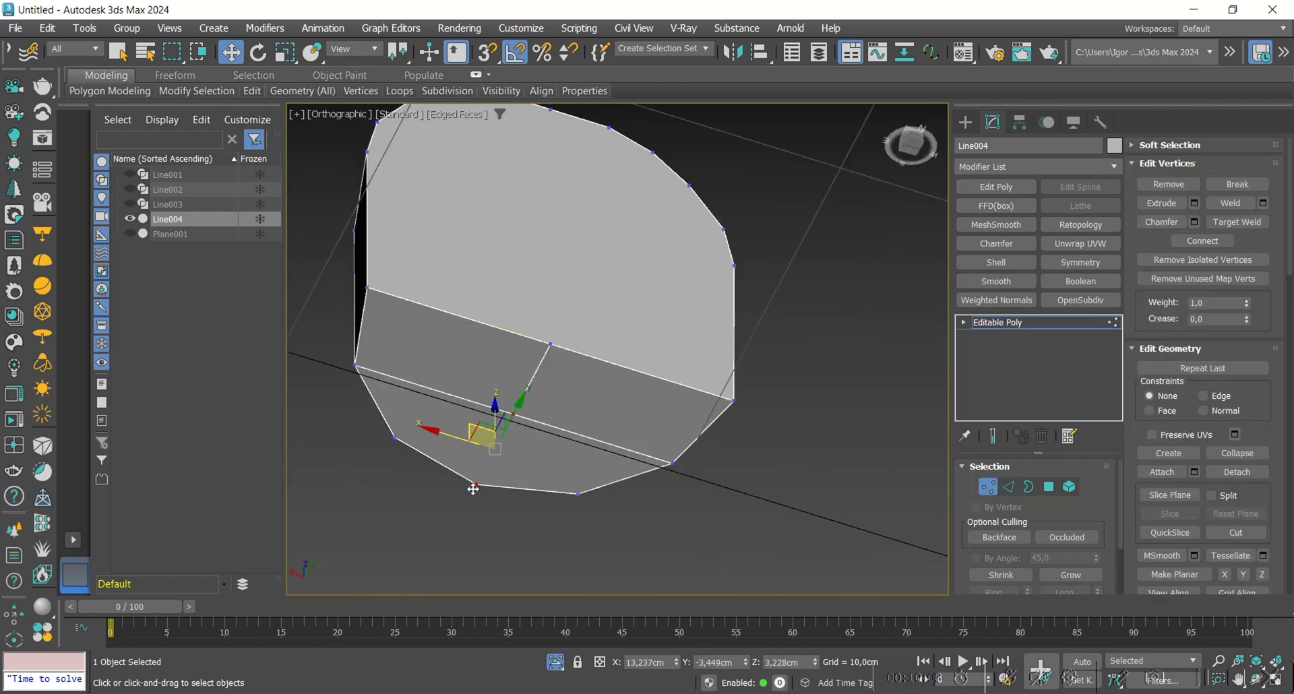
key(ctrl+shift+e)
Step: Connect the midpoint of the flat face's lower edge to the middle vertex of its top rim
middle_drag(558, 374, 540, 463)
click(533, 436)
alt+middle_drag(588, 155, 451, 452)
ctrl+click(533, 238)
scroll(451, 454, up, 3)
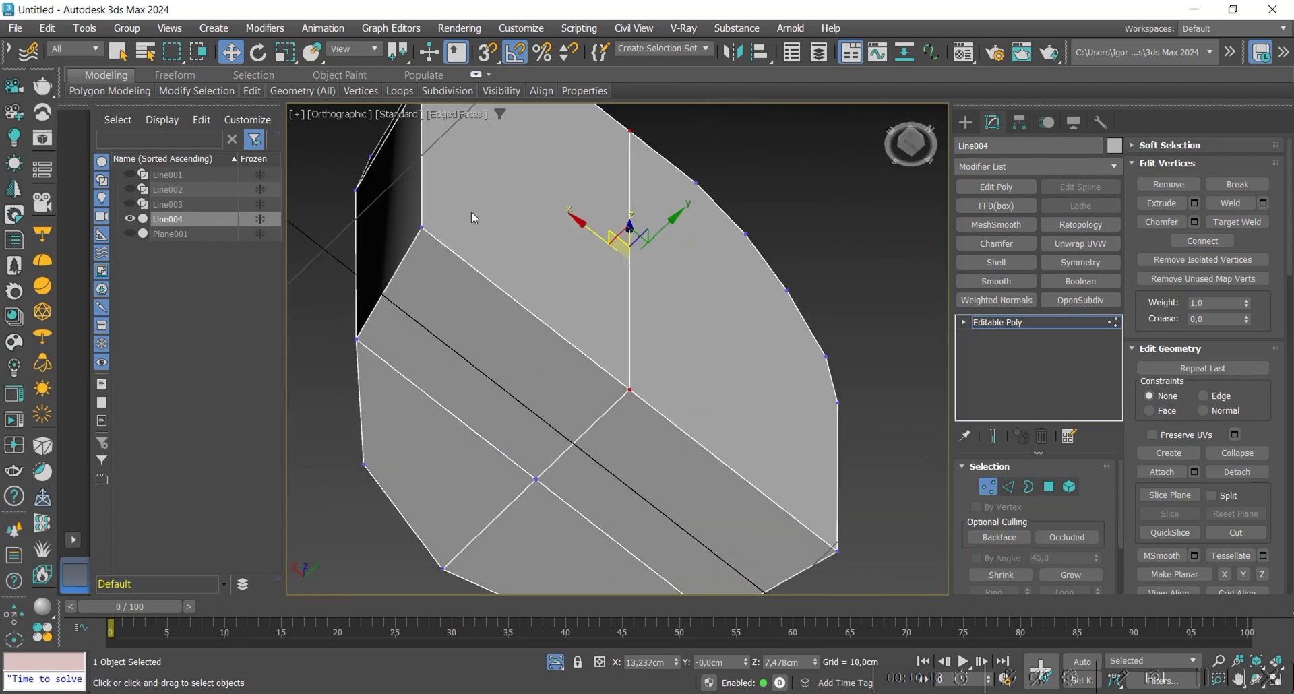
Step: Cut an inset edge line parallel to the rim along one half of the bottom and the flat face
key(alt+c)
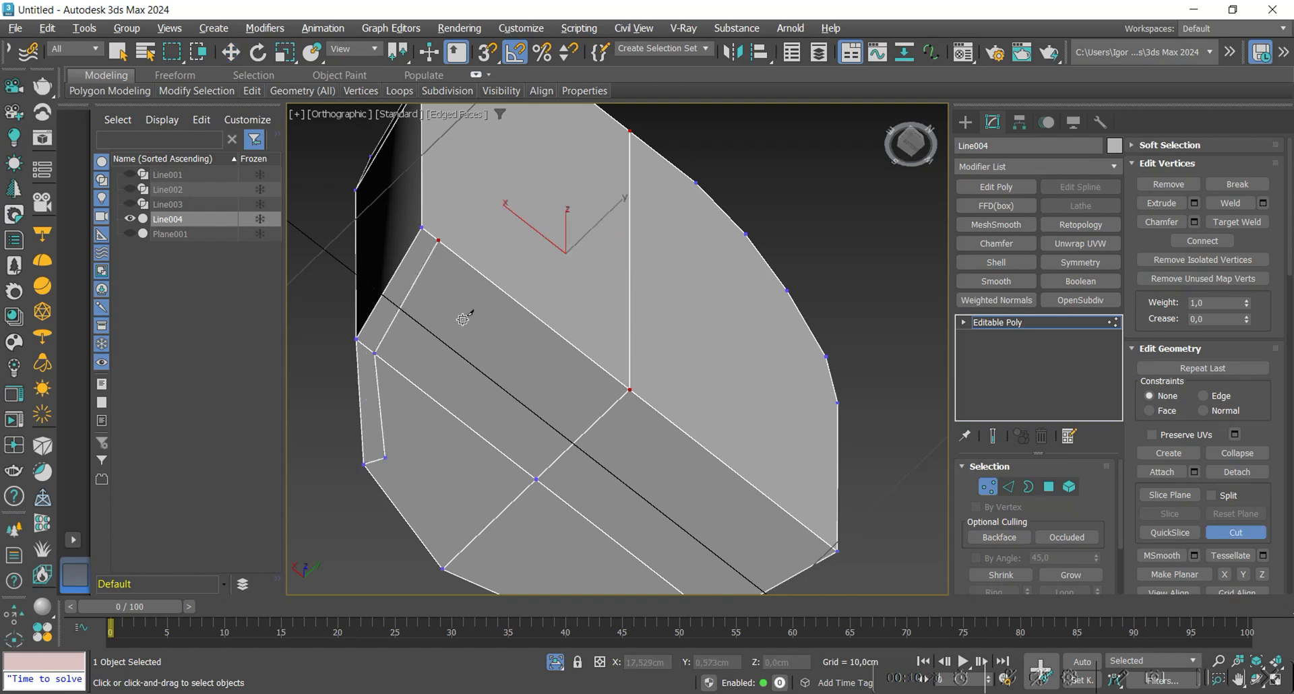
alt+middle_drag(462, 320, 420, 519)
click(375, 567)
click(372, 273)
middle_drag(383, 207, 362, 364)
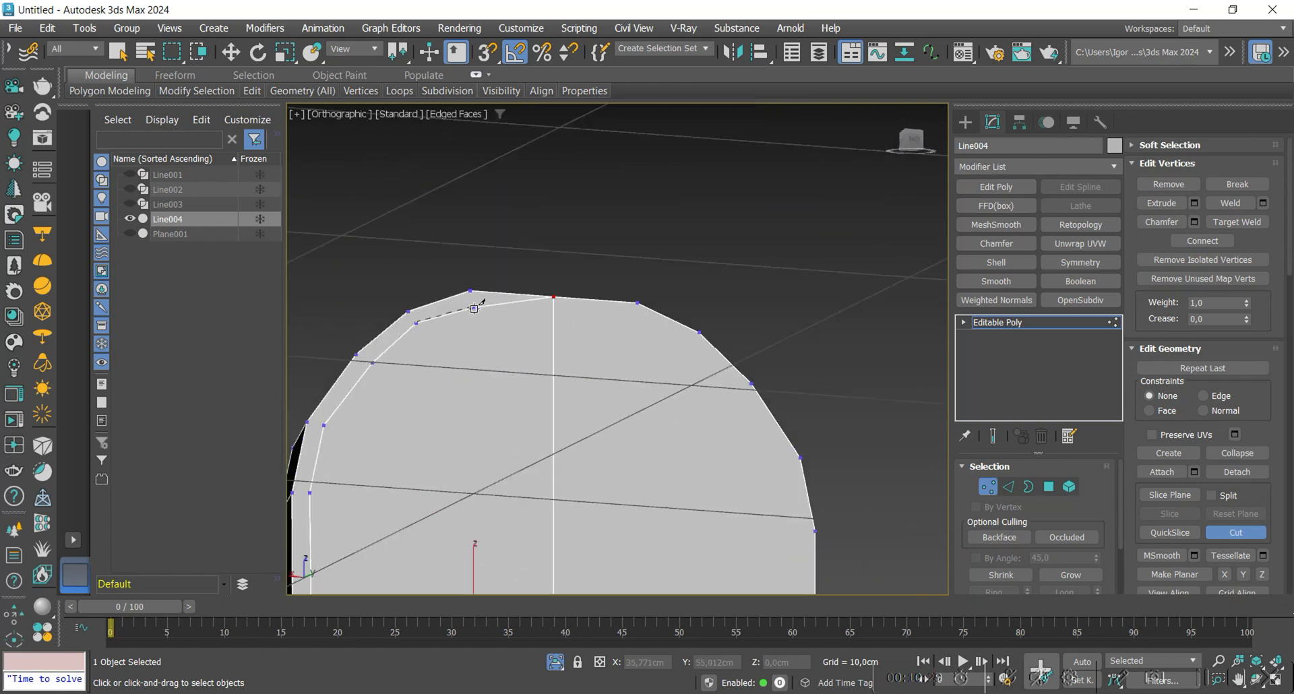
right_click(543, 366)
Step: Connect the inset line's vertices on the flat face to the matching outer rim vertices
click(476, 311)
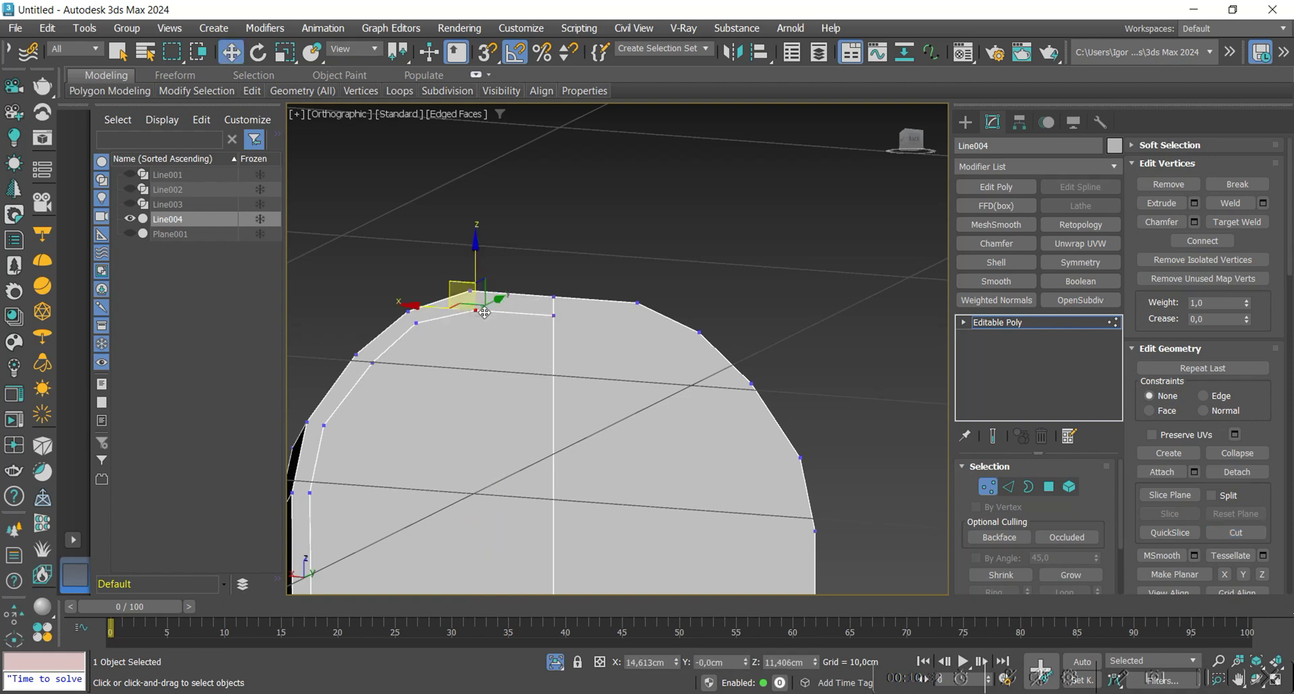
ctrl+click(470, 291)
key(ctrl+shift+e)
click(416, 324)
ctrl+click(408, 313)
click(372, 364)
middle_drag(331, 451, 546, 386)
click(540, 360)
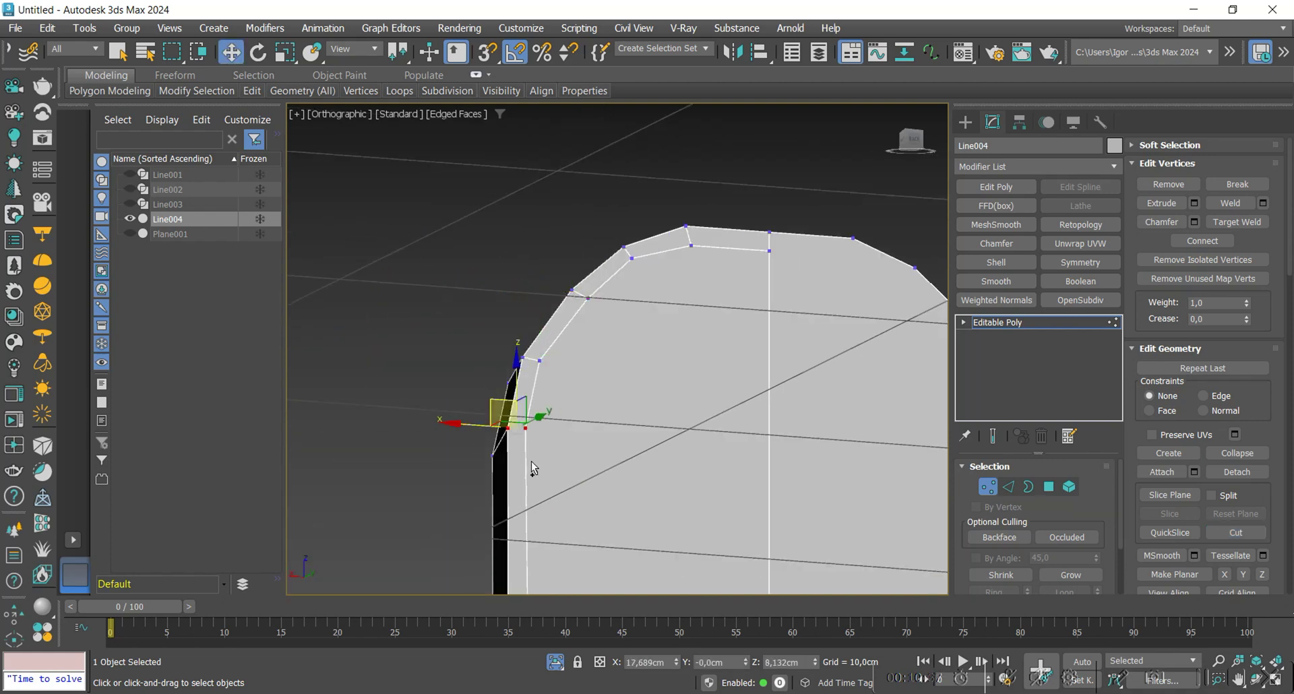
Step: Continue the inset cut along the rounded rim of the post's bottom face
alt+middle_drag(558, 485, 438, 457)
scroll(439, 457, up, 5)
key(alt+c)
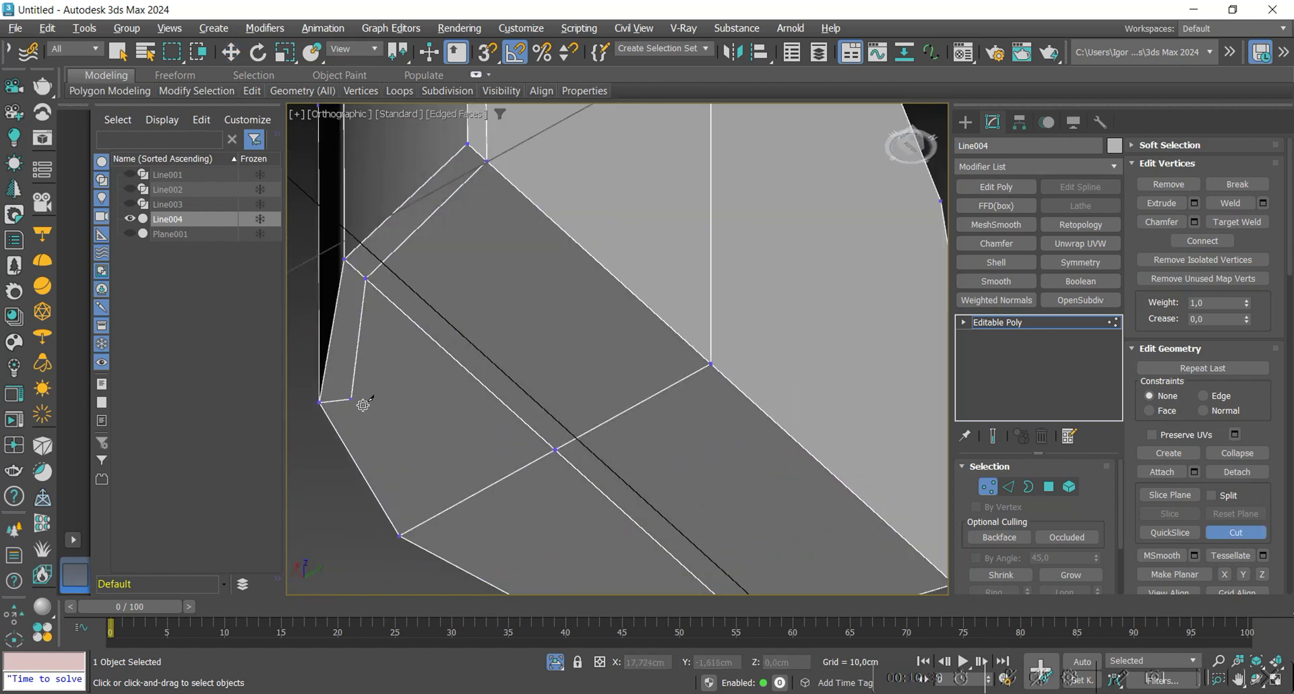
click(430, 519)
right_click(468, 523)
Step: Cut horizontal edges across the flat face from the inset vertices to the vertical centre line
scroll(468, 523, down, 8)
alt+middle_drag(468, 523, 596, 456)
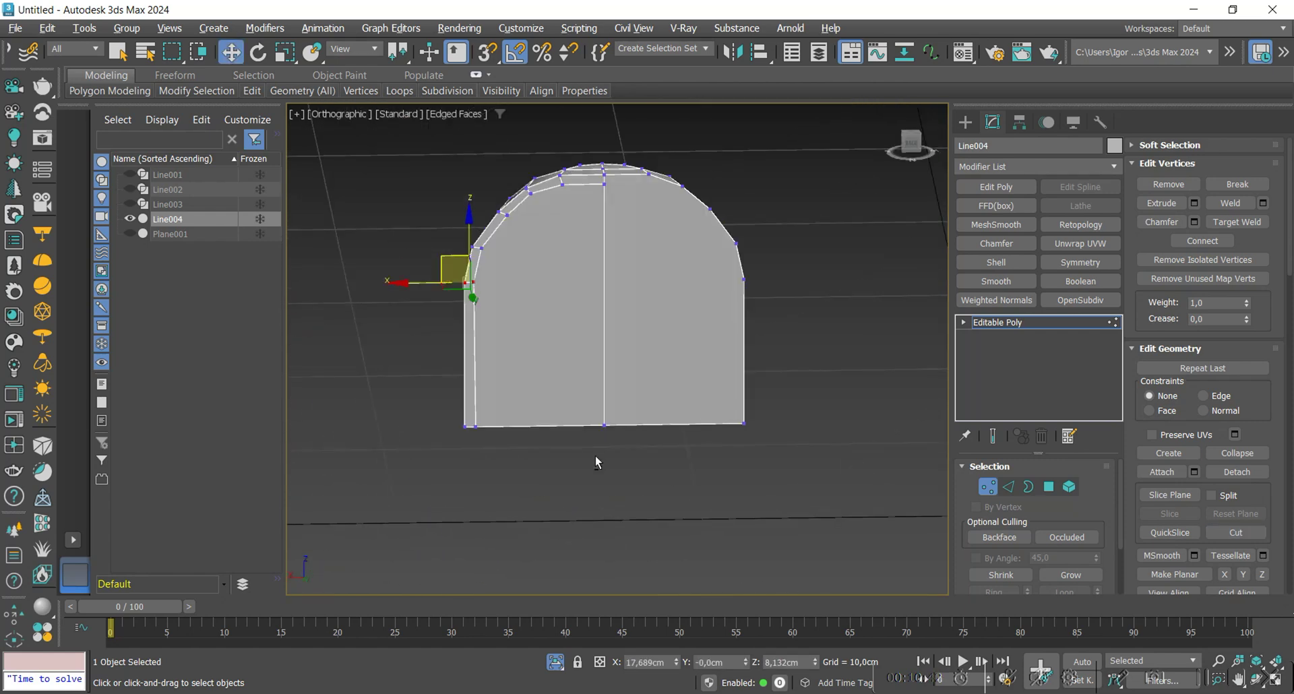
scroll(551, 355, up, 3)
middle_drag(551, 355, 516, 359)
key(alt+c)
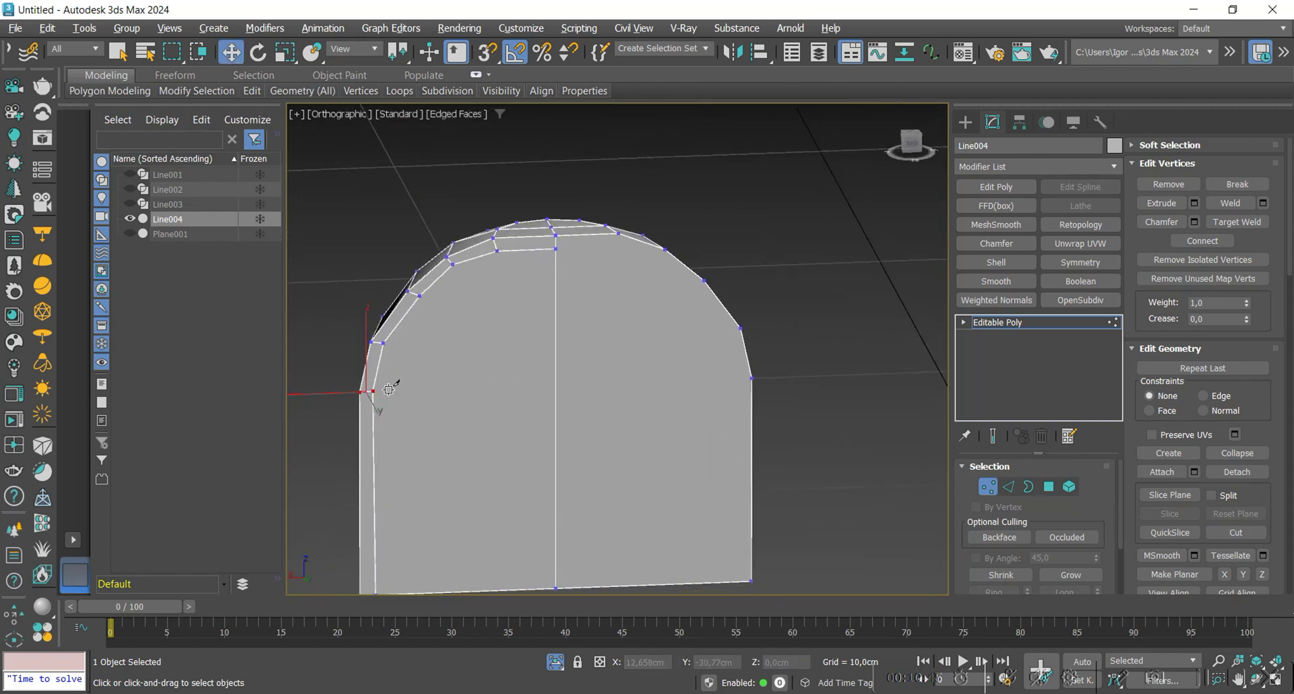
click(374, 391)
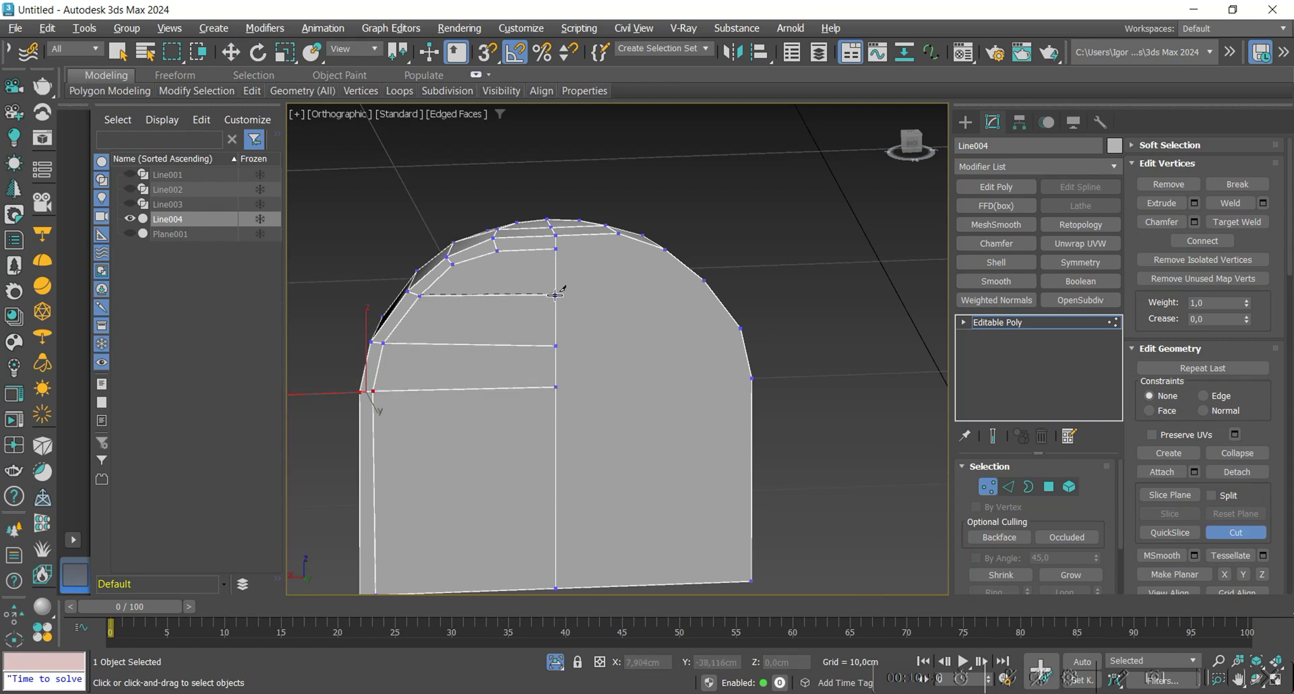
Step: Cut a vertical edge line through the horizontal cuts, midway between the inset line and the centre line
scroll(555, 293, down, 2)
alt+middle_drag(555, 294, 528, 363)
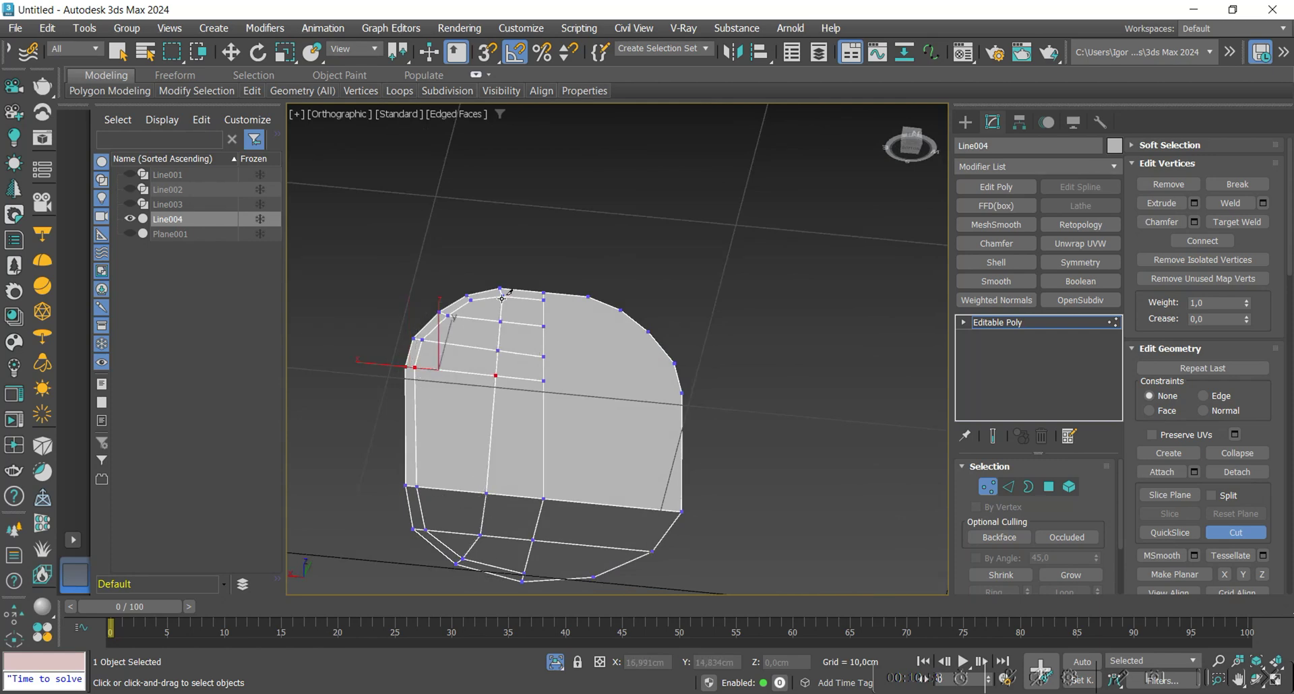
right_click(505, 311)
Step: Leave vertex editing and apply a Symmetry modifier to mirror the detailed side of the half post
alt+middle_drag(504, 313, 526, 418)
key(1)
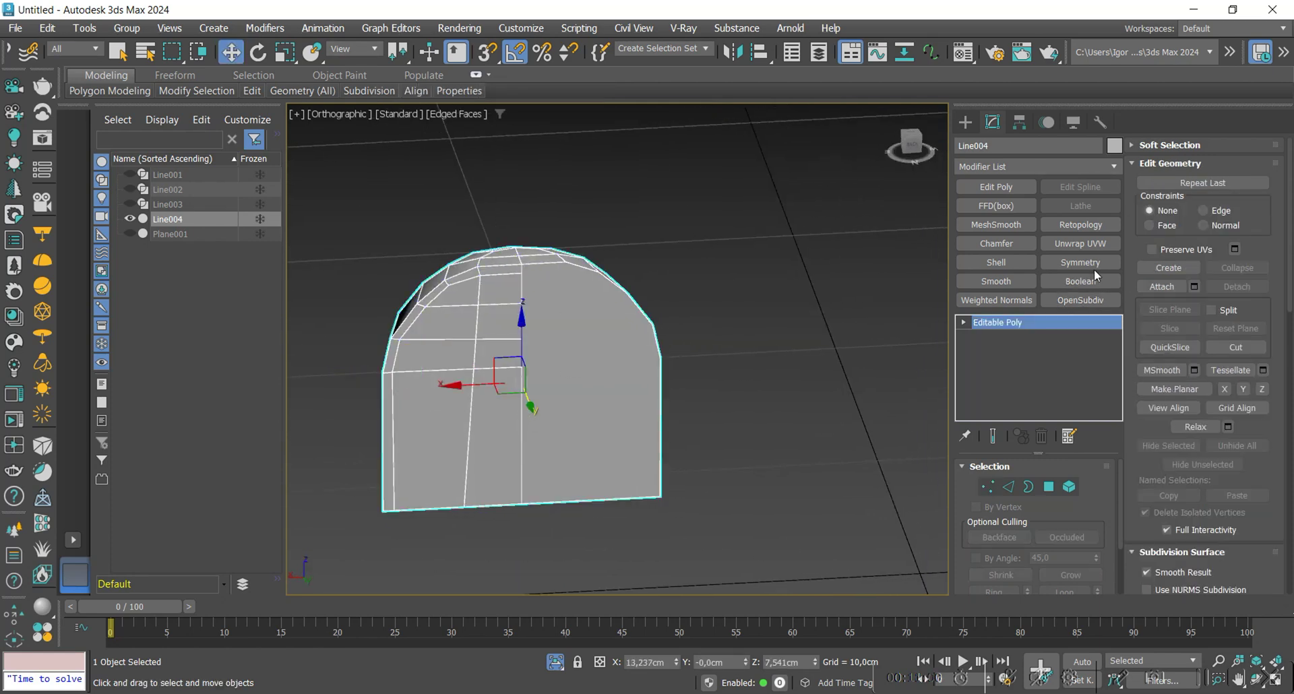
click(1094, 267)
alt+middle_drag(579, 372, 591, 290)
scroll(565, 274, up, 2)
Step: Examine the centre-line vertices below the dome's tip in the base mesh and check the symmetry result without edged faces
click(1003, 337)
key(2)
scroll(526, 270, up, 3)
click(514, 270)
key(1)
click(530, 282)
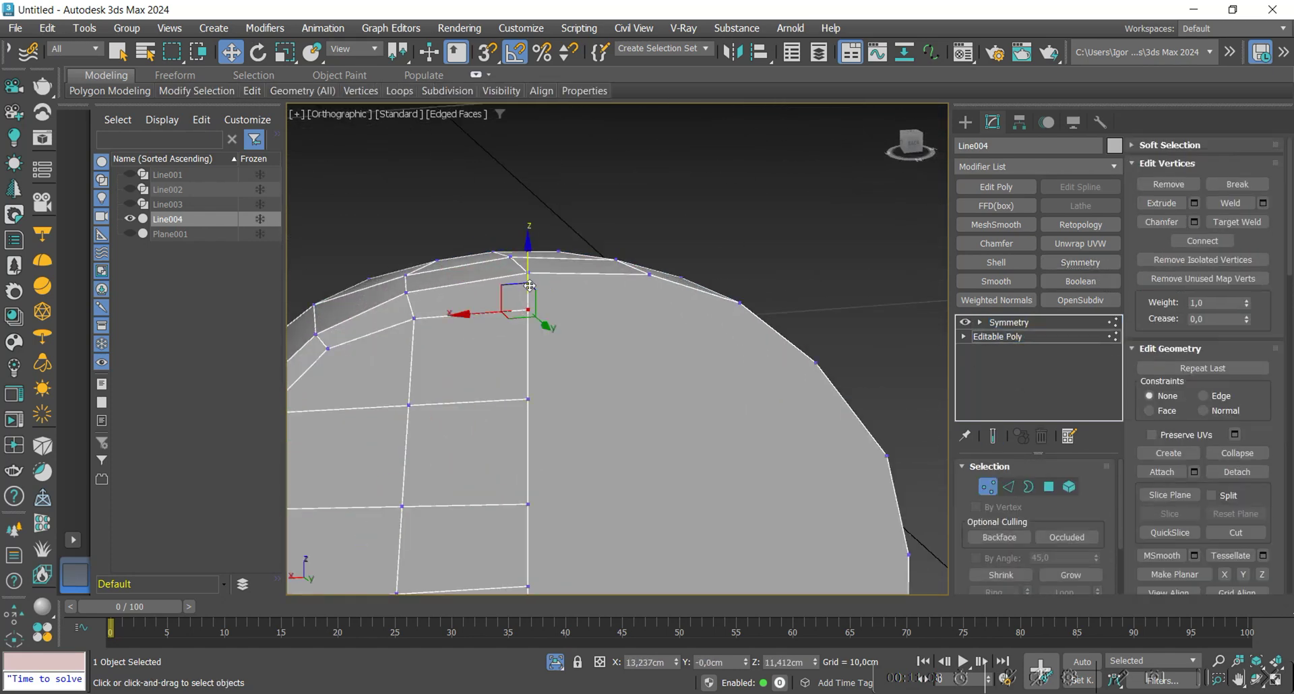
click(1050, 322)
key(F4)
scroll(522, 283, down, 4)
key(F4)
Step: Collapse the half post to an editable poly and insert an edge loop close to its bottom edge
alt+middle_drag(533, 395, 568, 481)
key(ctrl+e)
scroll(568, 481, up, 5)
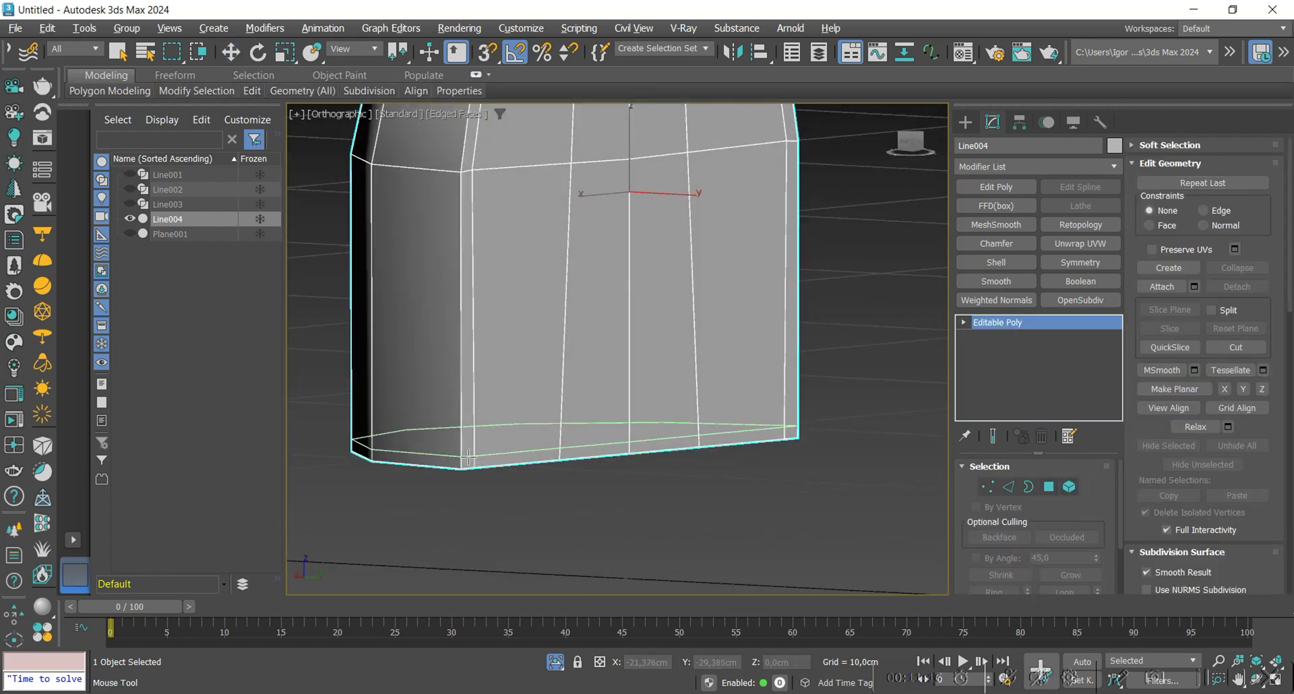
click(470, 465)
right_click(470, 465)
scroll(526, 425, down, 5)
alt+middle_drag(539, 384, 614, 401)
scroll(564, 364, up, 4)
key(alt+s)
scroll(576, 367, down, 5)
alt+middle_drag(616, 491, 586, 409)
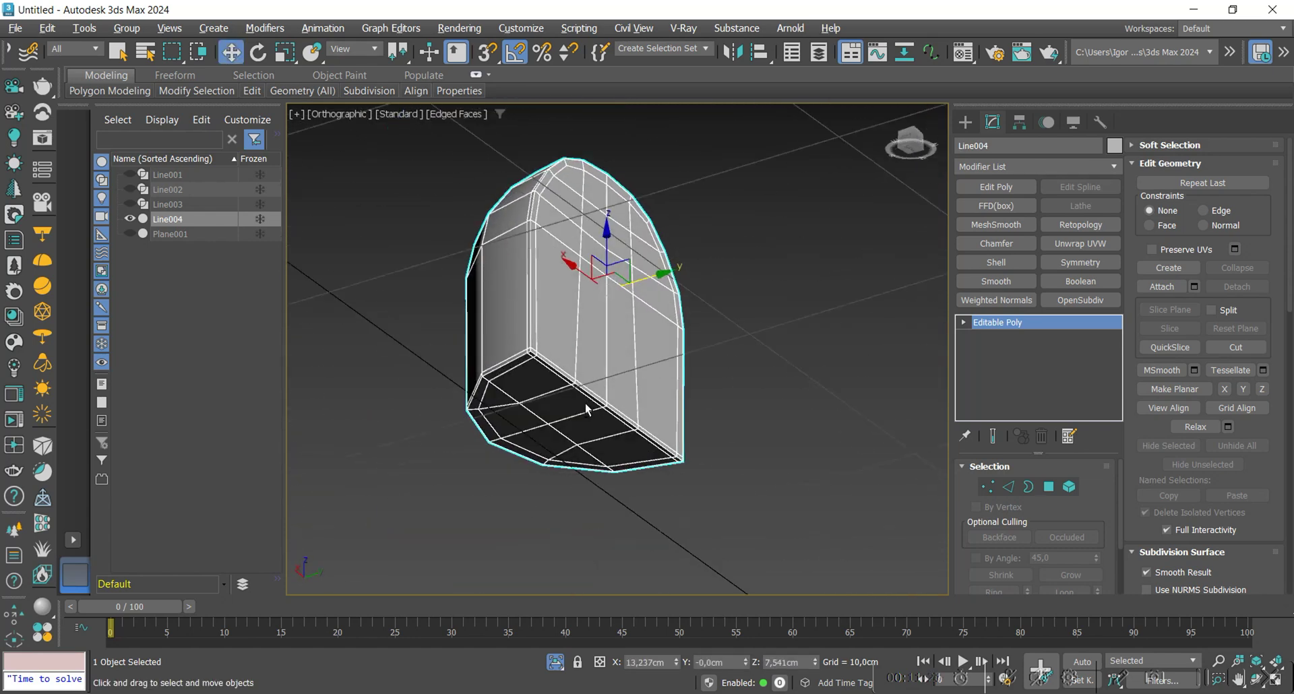
Step: Apply an OpenSubdiv modifier with 2 iterations to the post and check its smoothed shape
alt+middle_drag(619, 351, 593, 343)
click(1081, 300)
key(F4)
click(1095, 492)
mouse_move(597, 478)
alt+middle_down()
mouse_move(743, 470)
mouse_move(559, 468)
mouse_move(584, 468)
alt+middle_up()
key(F4)
middle_drag(593, 259, 586, 284)
Step: Return to the base mesh and insert a horizontal edge loop across the flat face, a little above the post's bottom
click(1011, 336)
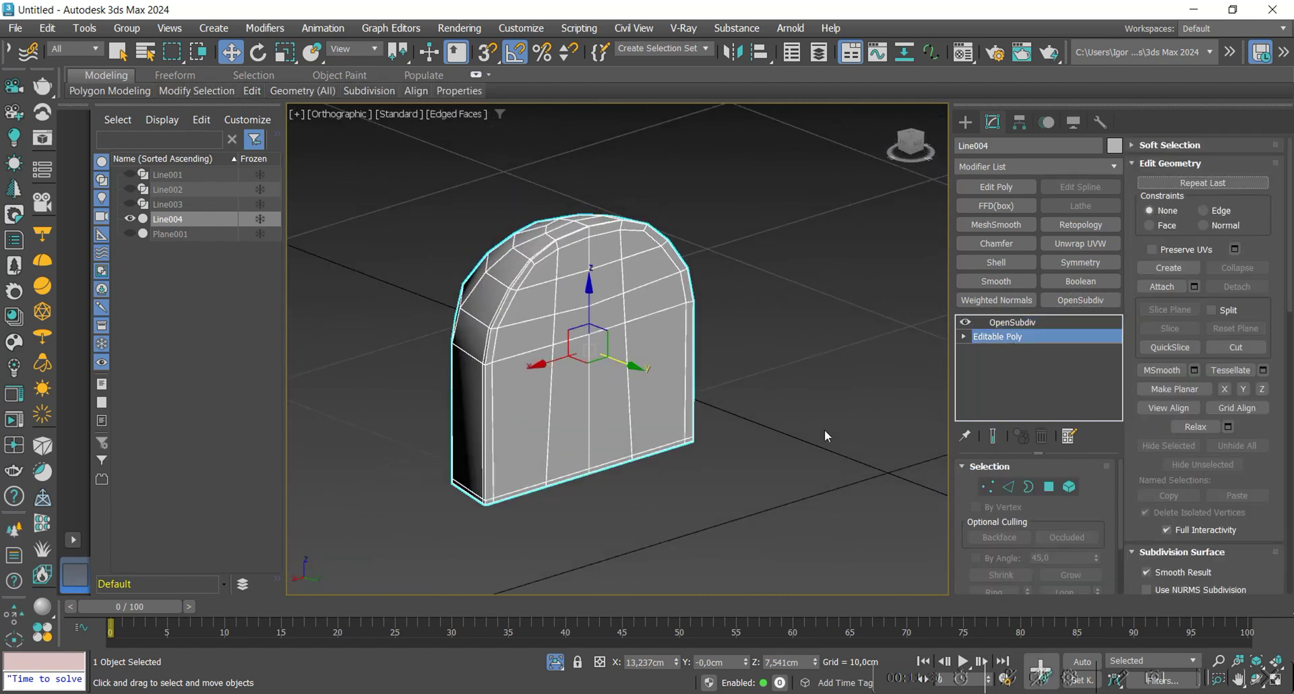
click(1047, 487)
alt+middle_drag(533, 351, 630, 280)
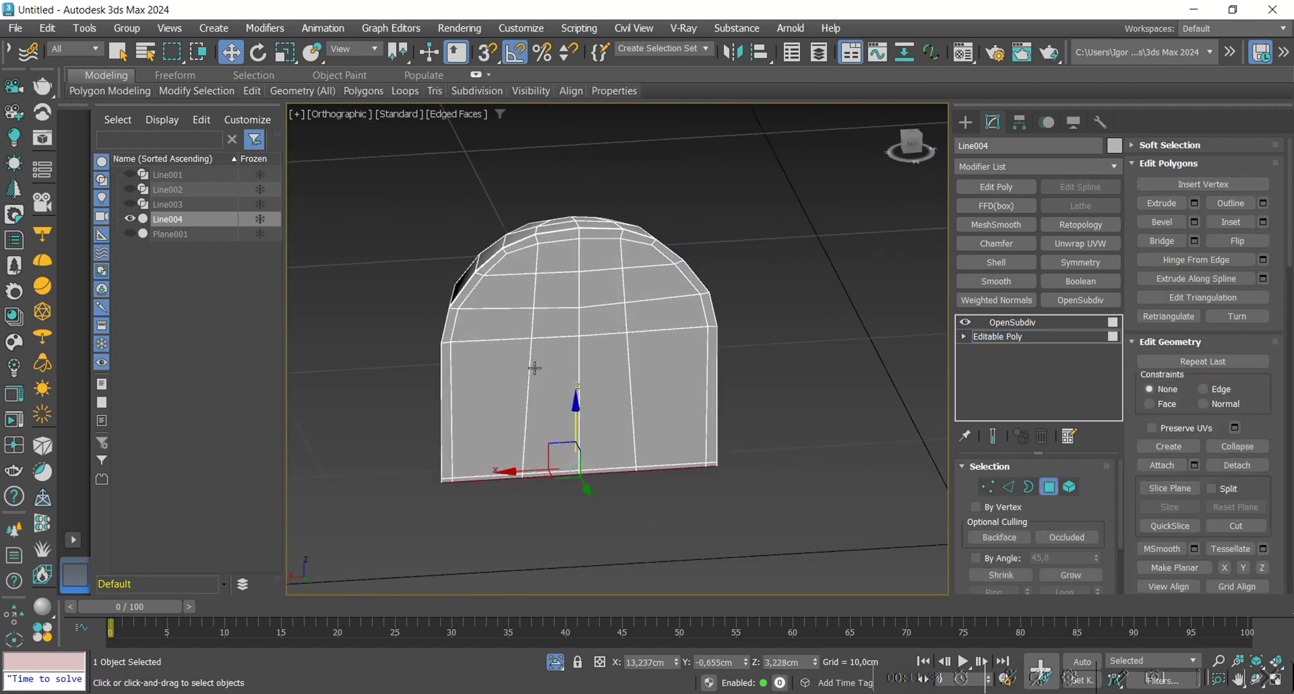
alt+drag(534, 371, 549, 367)
key(alt+1)
click(561, 440)
right_click(561, 443)
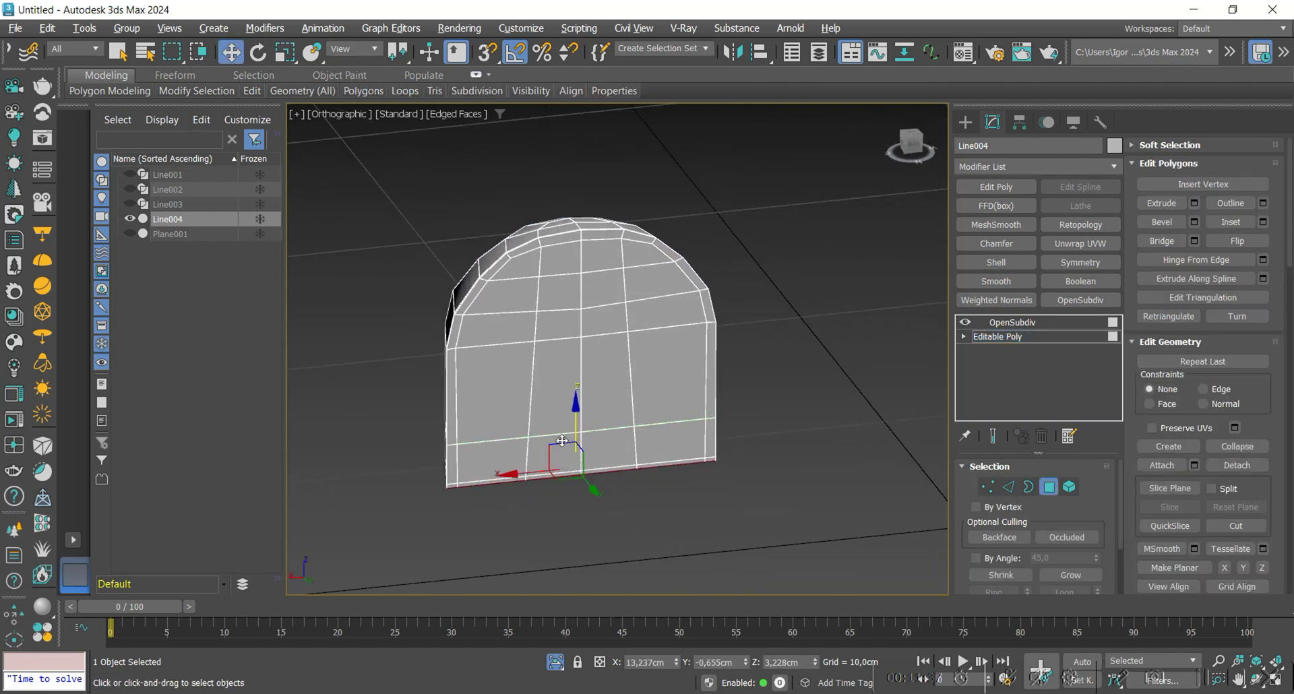
Step: Select the flat face's inner polygons above the lower loop, inset them and reshape the inset region into a circle
key(4)
key(4)
click(510, 400)
ctrl+click(558, 397)
ctrl+click(606, 383)
ctrl+click(655, 364)
ctrl+click(648, 317)
ctrl+click(643, 284)
ctrl+click(632, 256)
ctrl+click(602, 256)
ctrl+click(558, 262)
ctrl+click(524, 269)
ctrl+click(508, 296)
ctrl+click(503, 323)
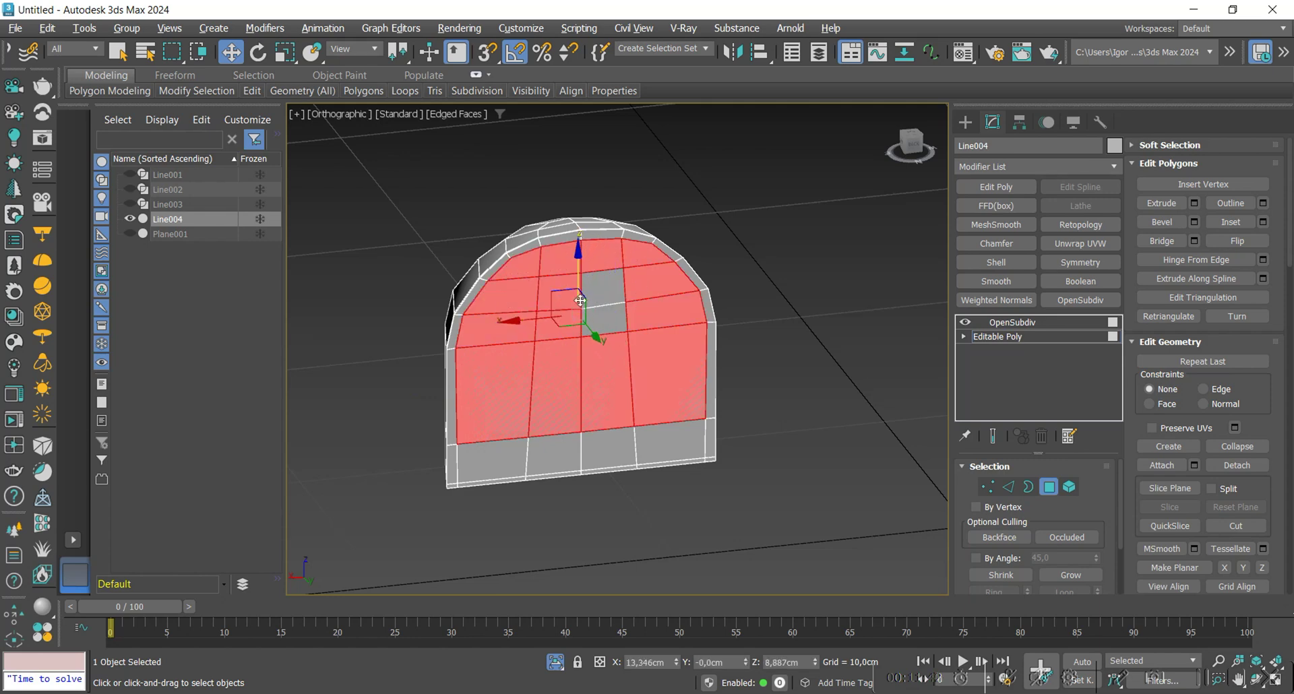
alt+middle_drag(607, 291, 592, 354)
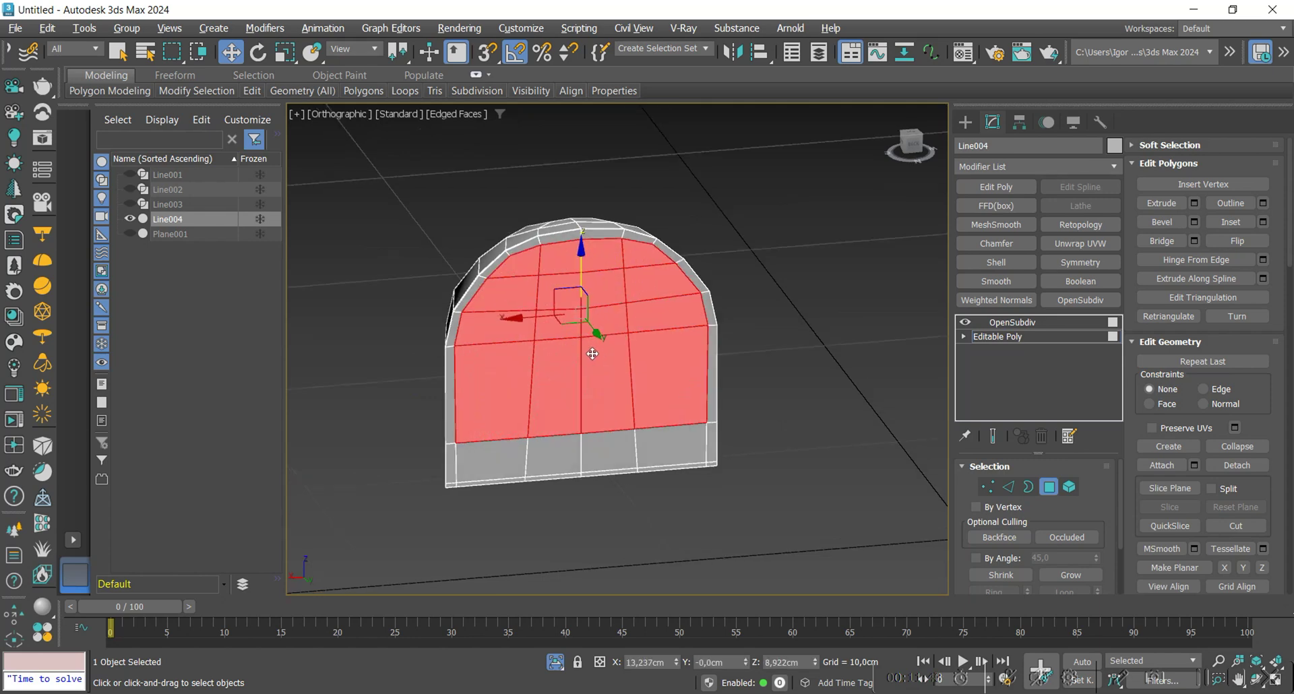
click(1264, 221)
click(620, 411)
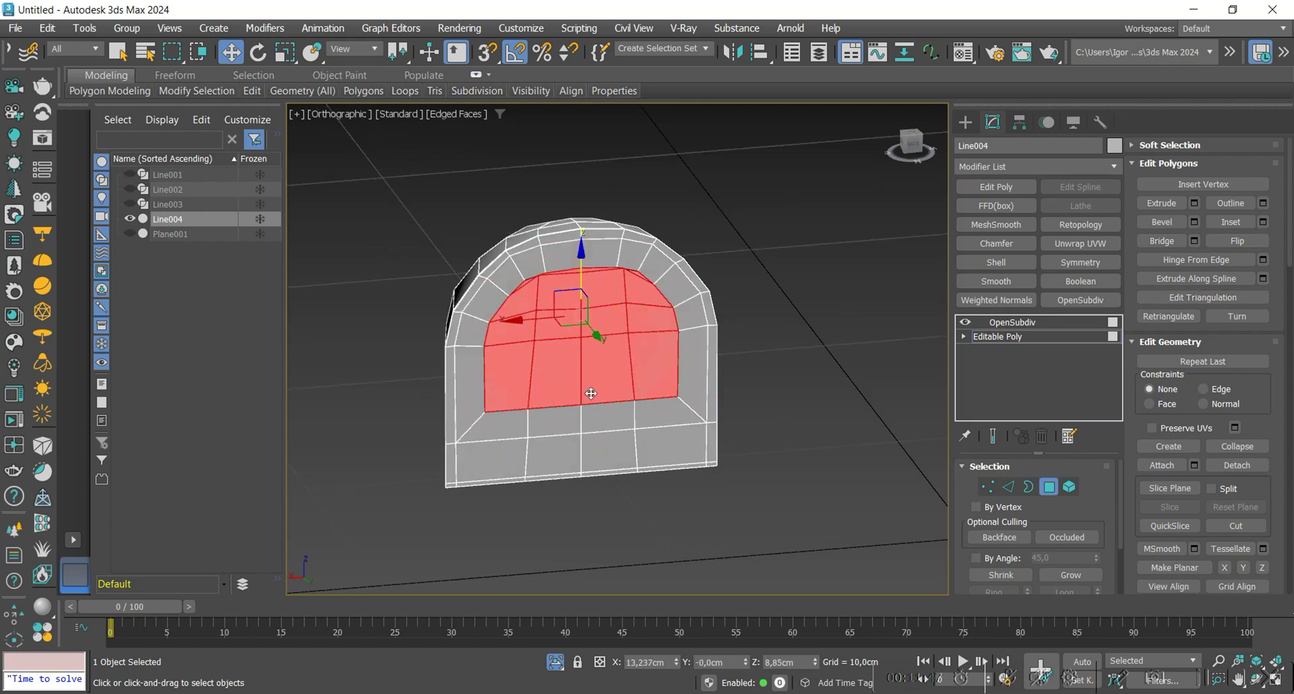
key(alt+g)
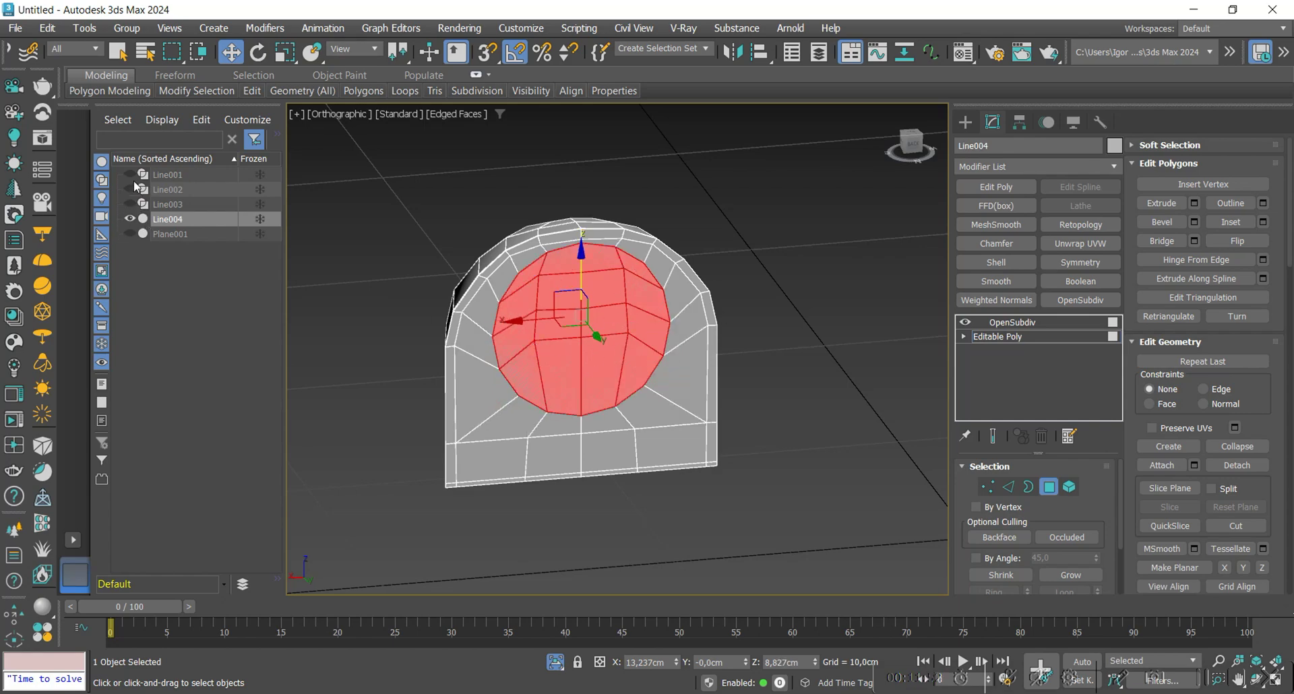
Step: Show the spiral tube for reference and reposition and enlarge the post's circular face to match the tube's end
click(130, 204)
alt+middle_drag(624, 308, 581, 309)
key(r)
key(alt+q)
key(alt+q)
key(w)
drag(594, 276, 574, 312)
key(r)
alt+middle_drag(636, 408, 618, 390)
Step: Lower the centre vertex and its two neighbours on the edge row directly beneath the circular face
key(1)
key(w)
click(596, 467)
scroll(599, 472, up, 5)
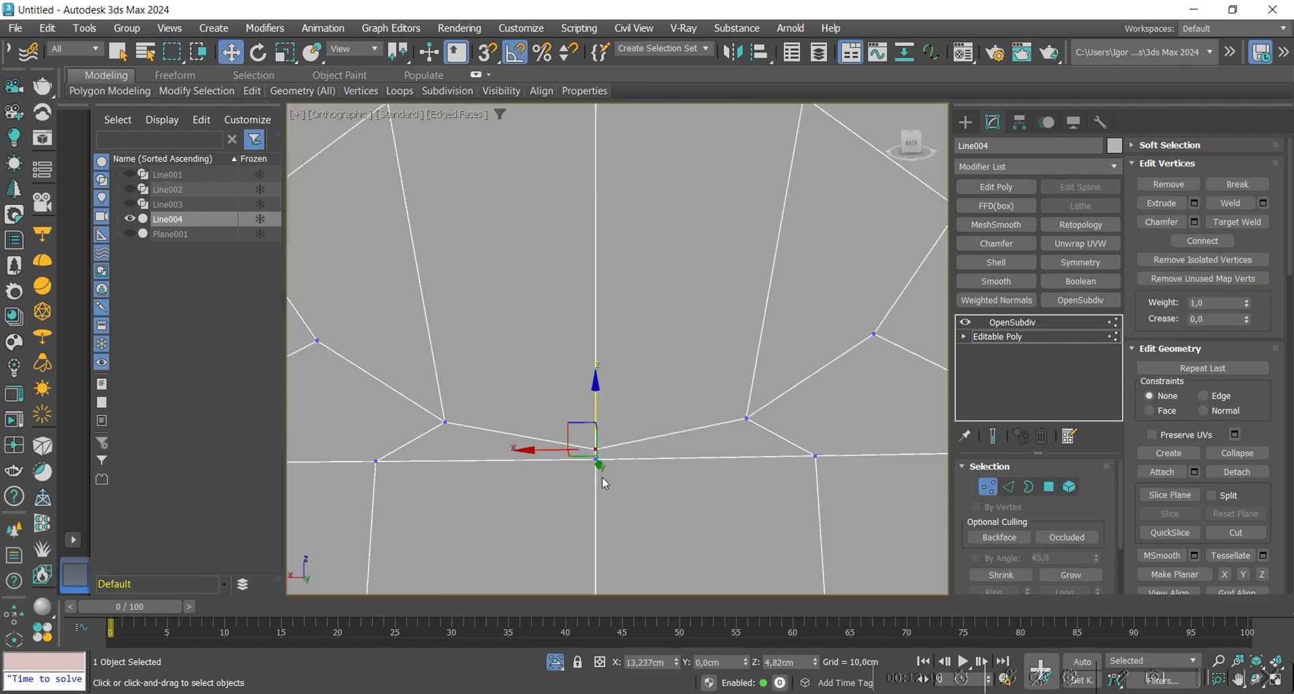
scroll(596, 436, down, 4)
mouse_move(600, 470)
mouse_down()
mouse_move(589, 459)
mouse_move(589, 476)
mouse_up()
click(488, 463)
click(492, 439)
key(ctrl+z)
drag(488, 416, 488, 445)
click(707, 462)
drag(704, 435, 716, 477)
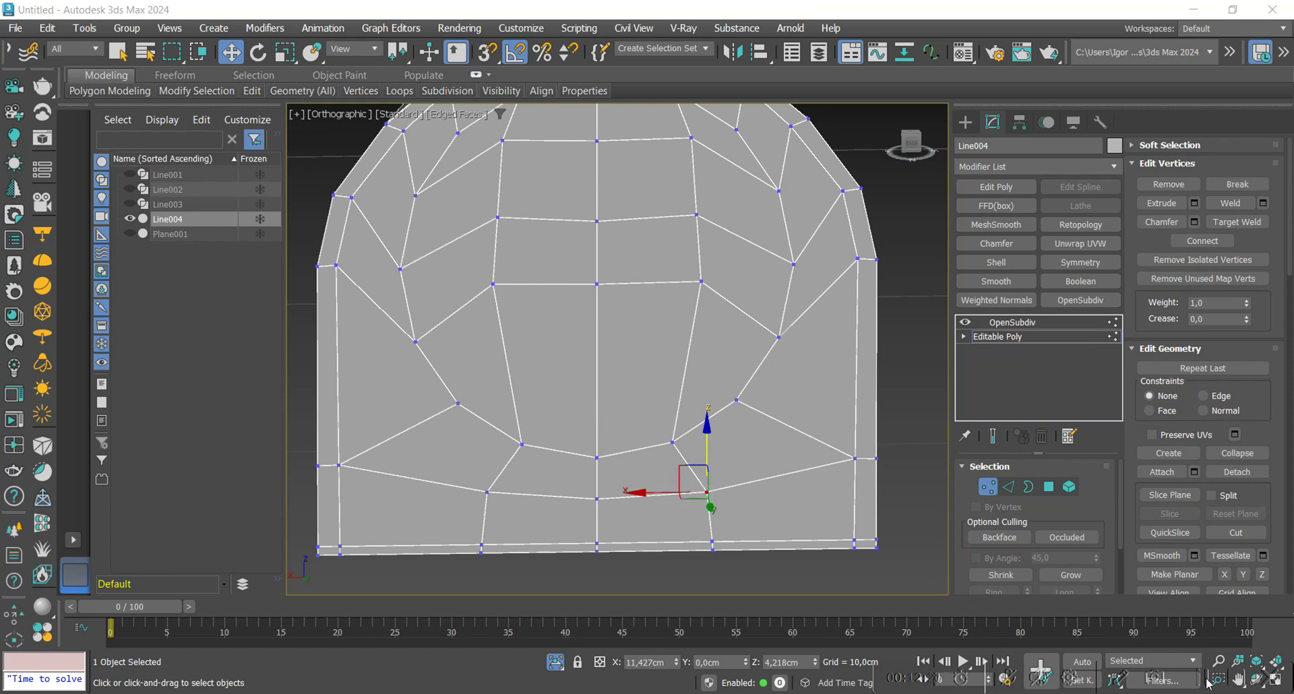
Step: Check the smoothed post, then extrude the circular face about 1.35 cm into the body along Y to form a socket
scroll(539, 388, down, 3)
middle_drag(511, 381, 593, 397)
click(1040, 337)
click(1036, 322)
key(F4)
alt+middle_drag(540, 347, 571, 327)
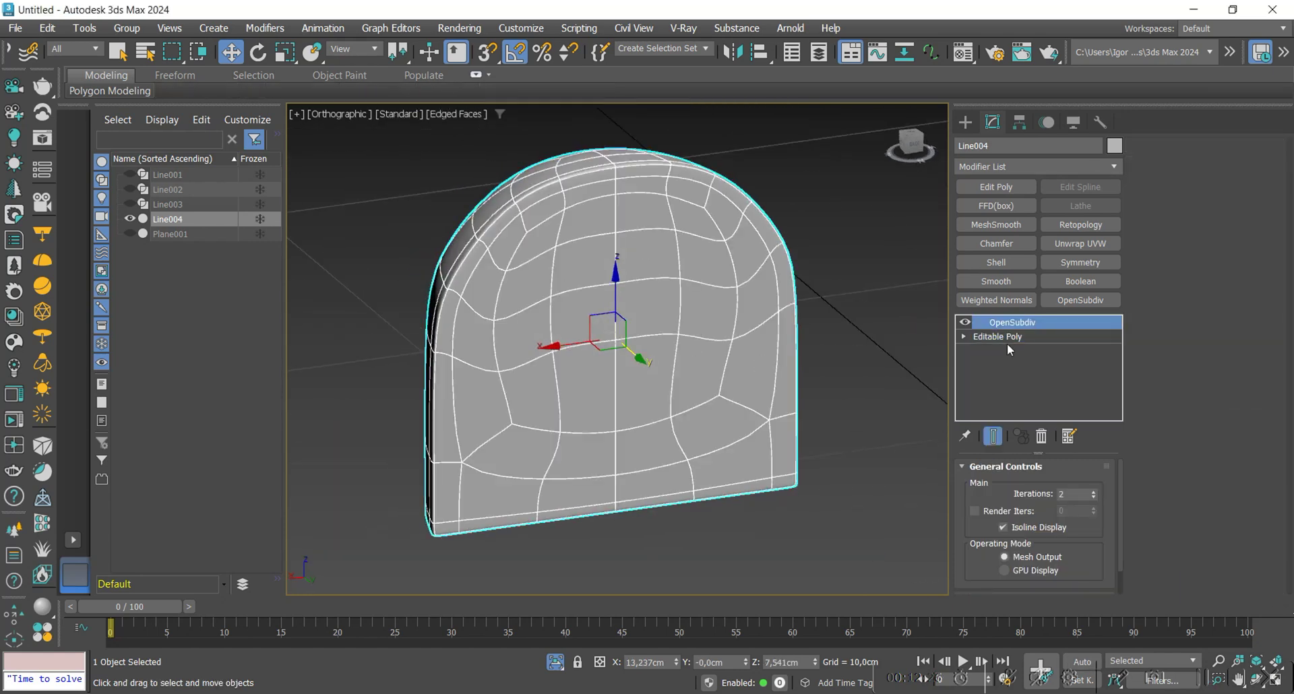
click(1011, 339)
click(1051, 488)
alt+middle_drag(585, 361, 654, 325)
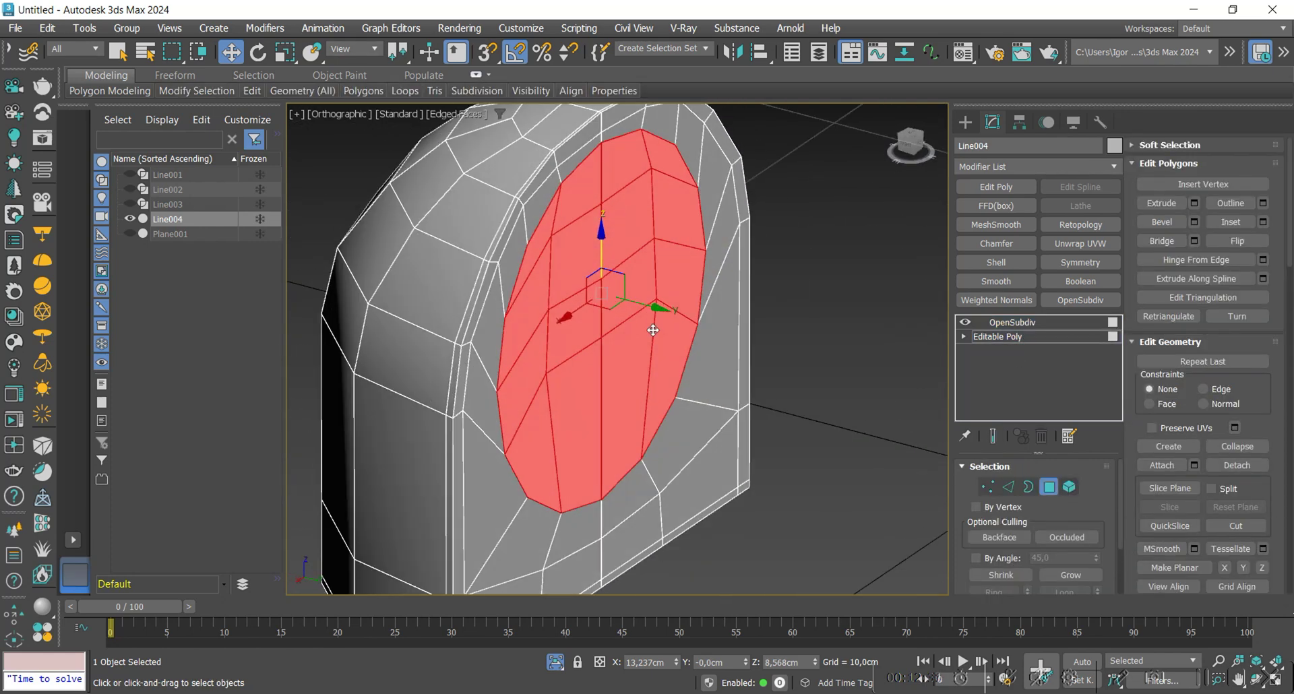
drag(651, 305, 581, 299)
alt+middle_drag(700, 429, 678, 430)
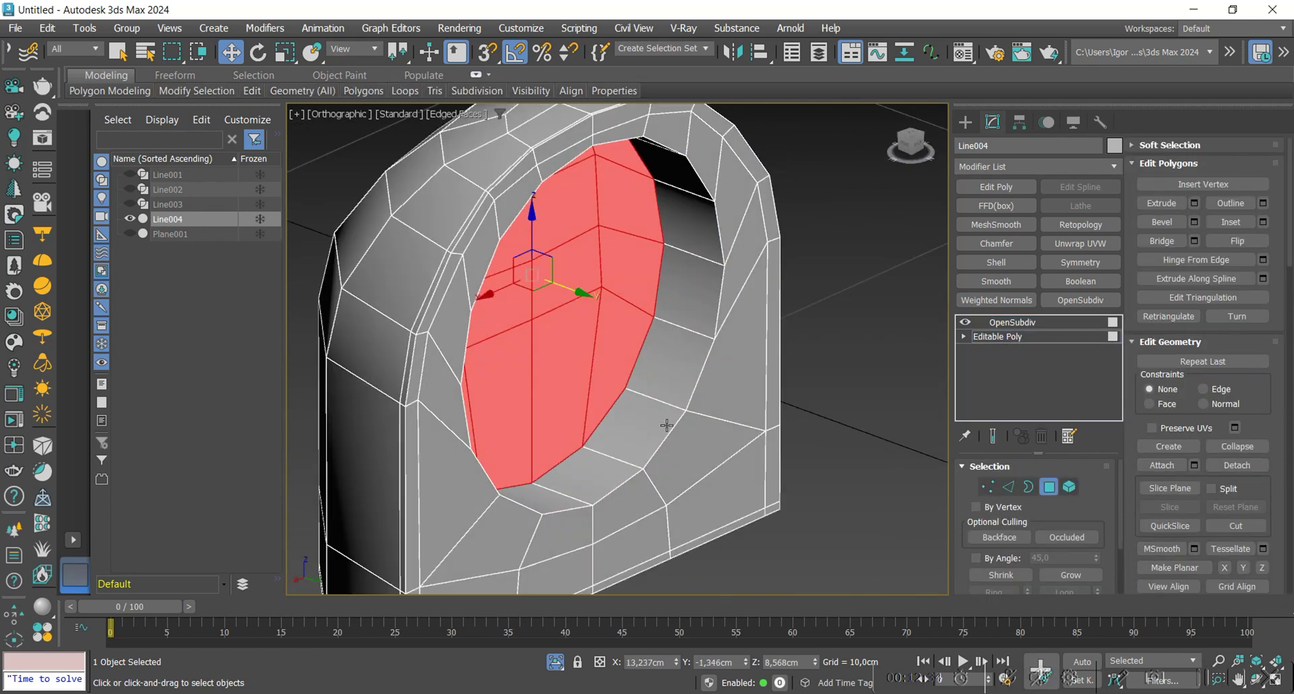
Step: Chamfer the rim edges of the round socket by 0.064 cm
key(2)
key(ctrl+shift+c)
scroll(698, 329, up, 3)
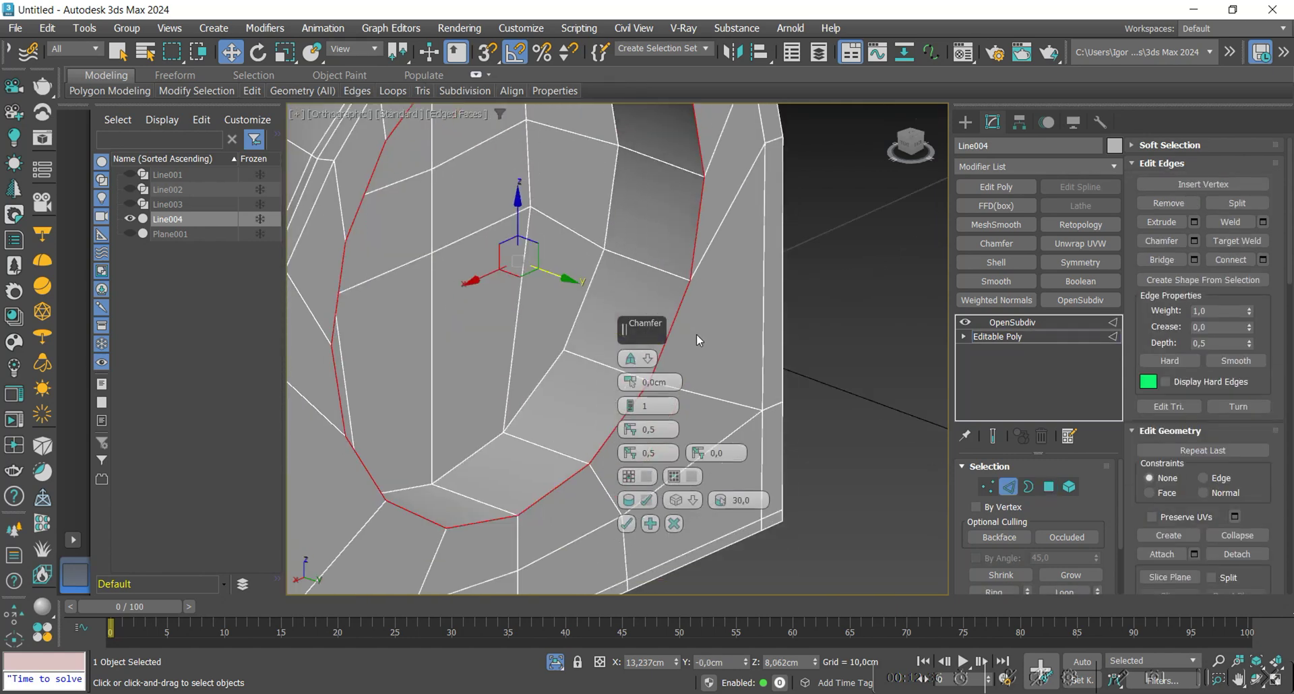
drag(632, 385, 627, 327)
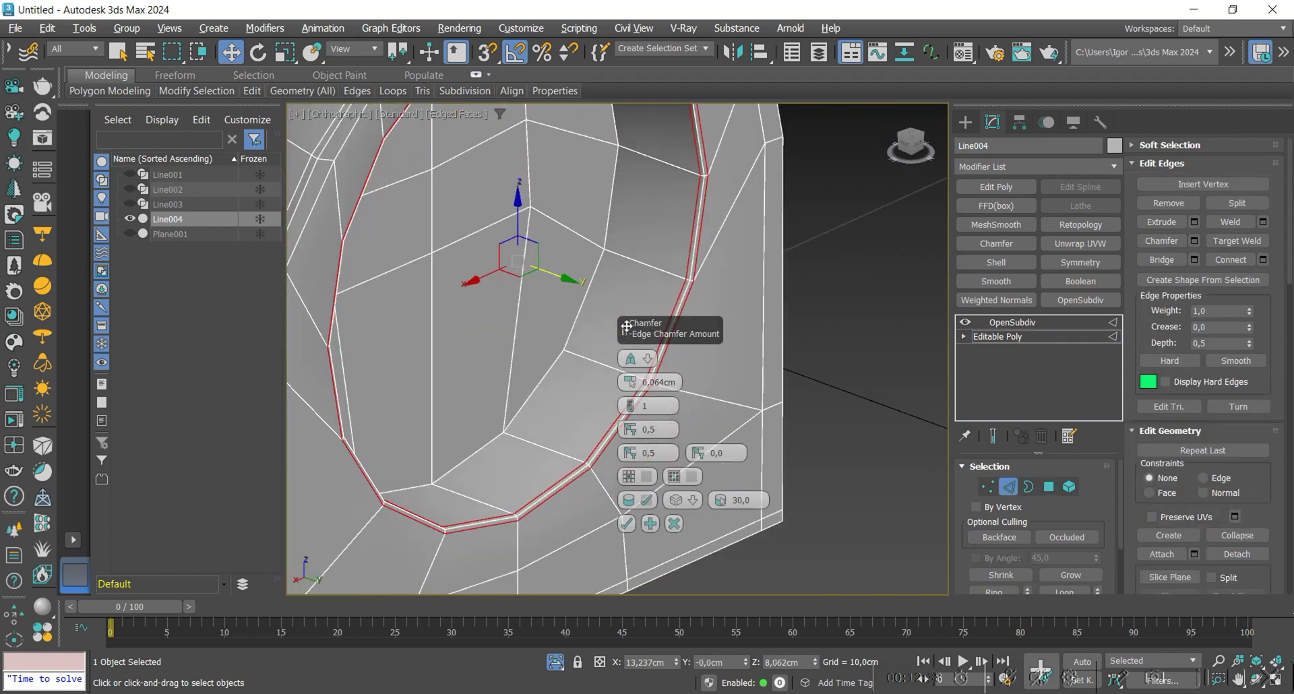
click(627, 524)
Step: Insert a supporting edge loop around the socket's inner wall, close to its back face
scroll(574, 342, up, 2)
click(575, 339)
right_click(578, 346)
scroll(597, 386, down, 3)
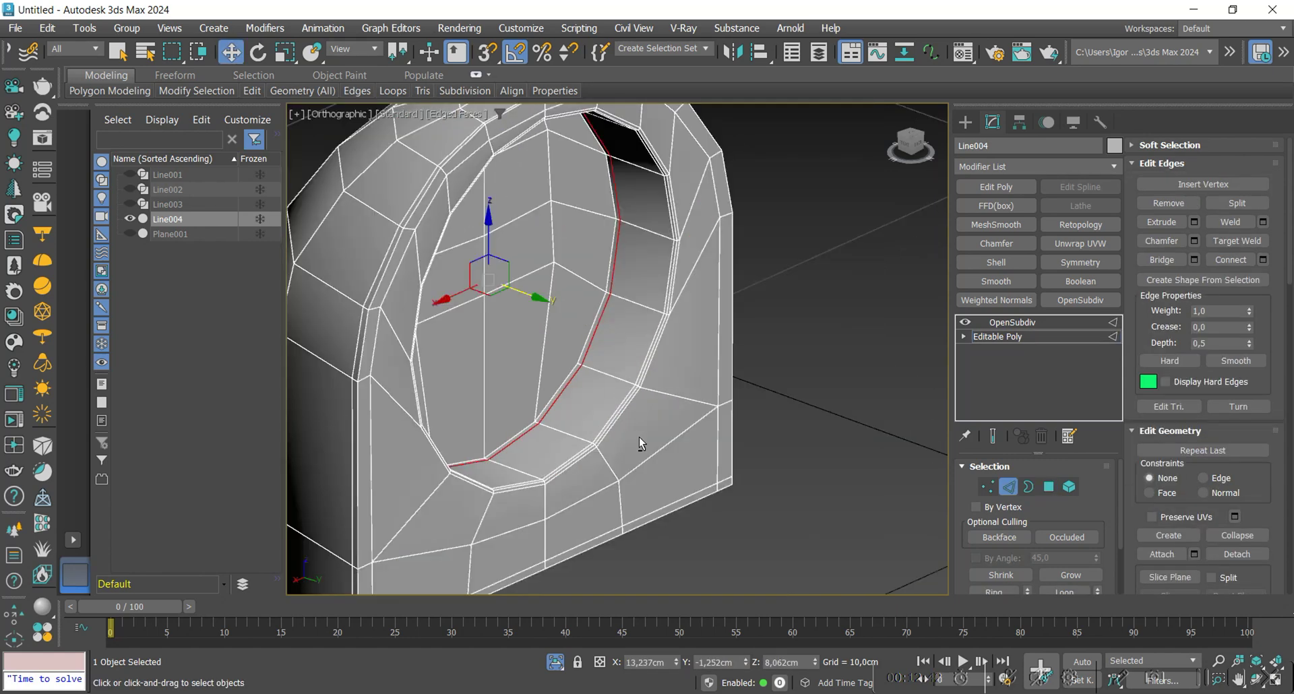
alt+middle_drag(630, 444, 641, 364)
Step: Return the post to its smoothed OpenSubdiv result without edged faces and select the spiral tube beside it
key(2)
click(991, 325)
key(F4)
scroll(623, 392, down, 3)
ctrl+click(670, 341)
click(641, 364)
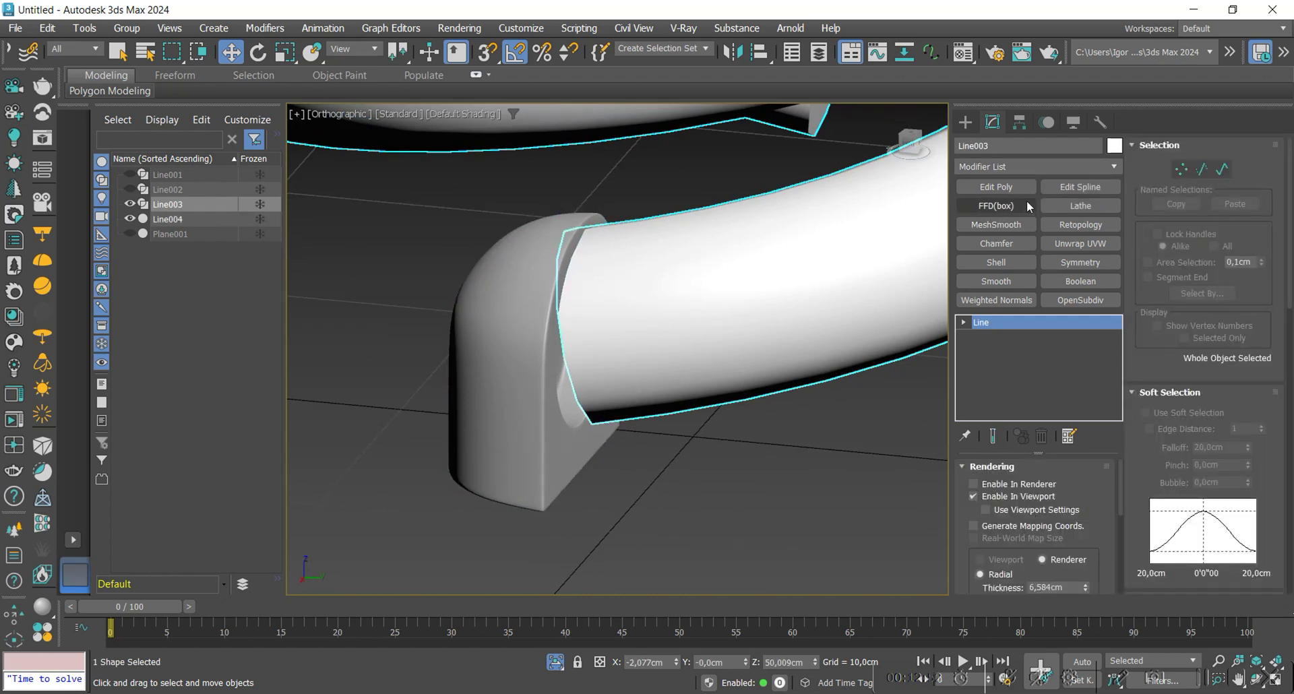
Step: Enable soft selection with a 9 cm falloff on the end vertex of the tube's spline at the post
key(1)
key(F3)
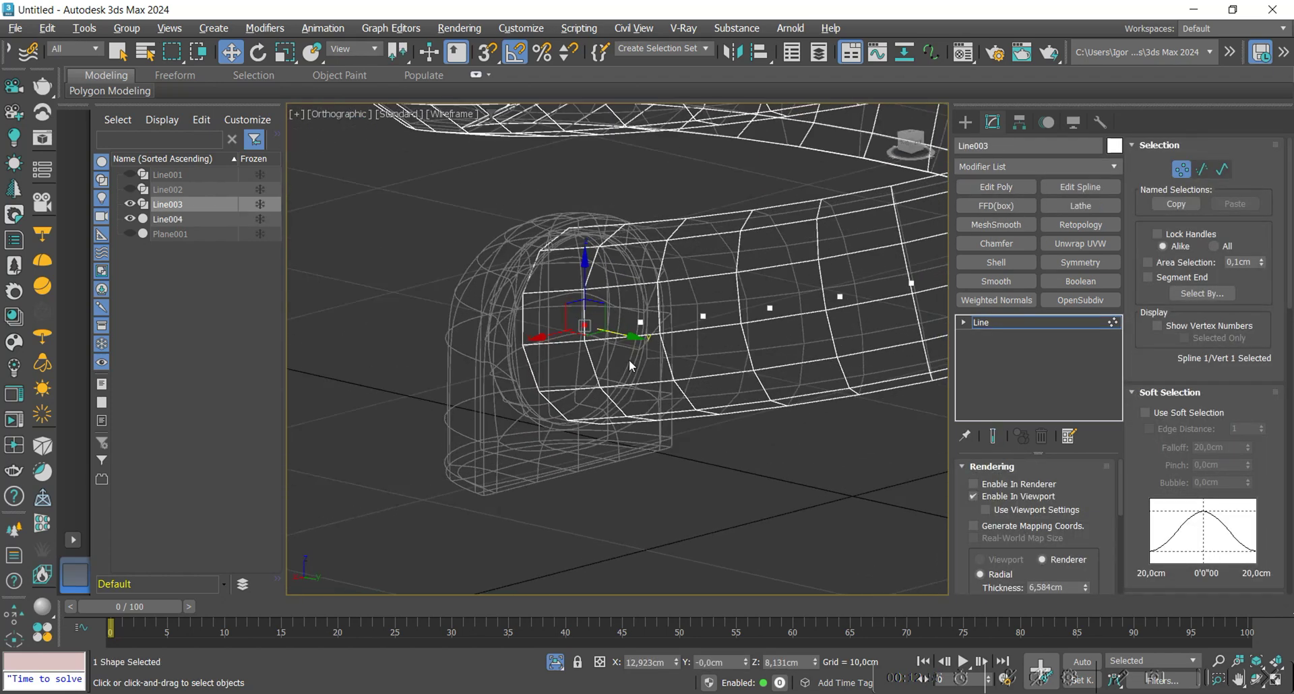
key(F3)
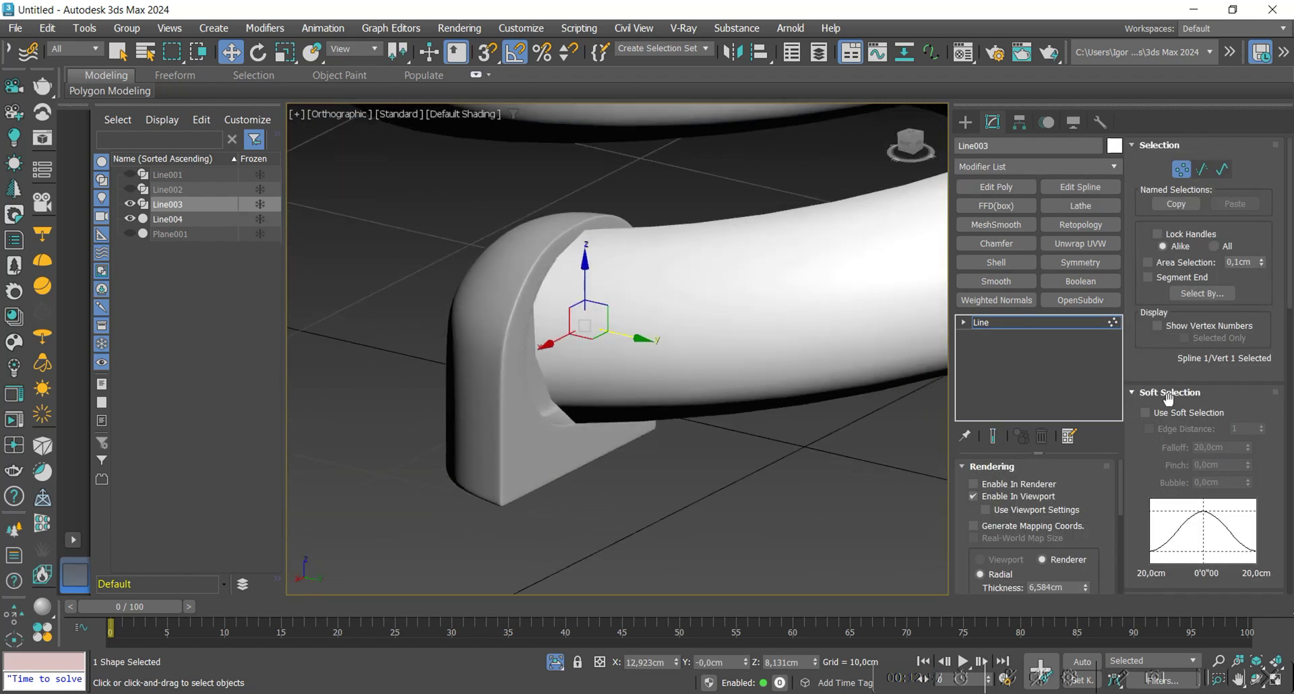
alt+middle_drag(802, 287, 591, 253)
key(F3)
scroll(590, 254, down, 6)
scroll(589, 254, up, 3)
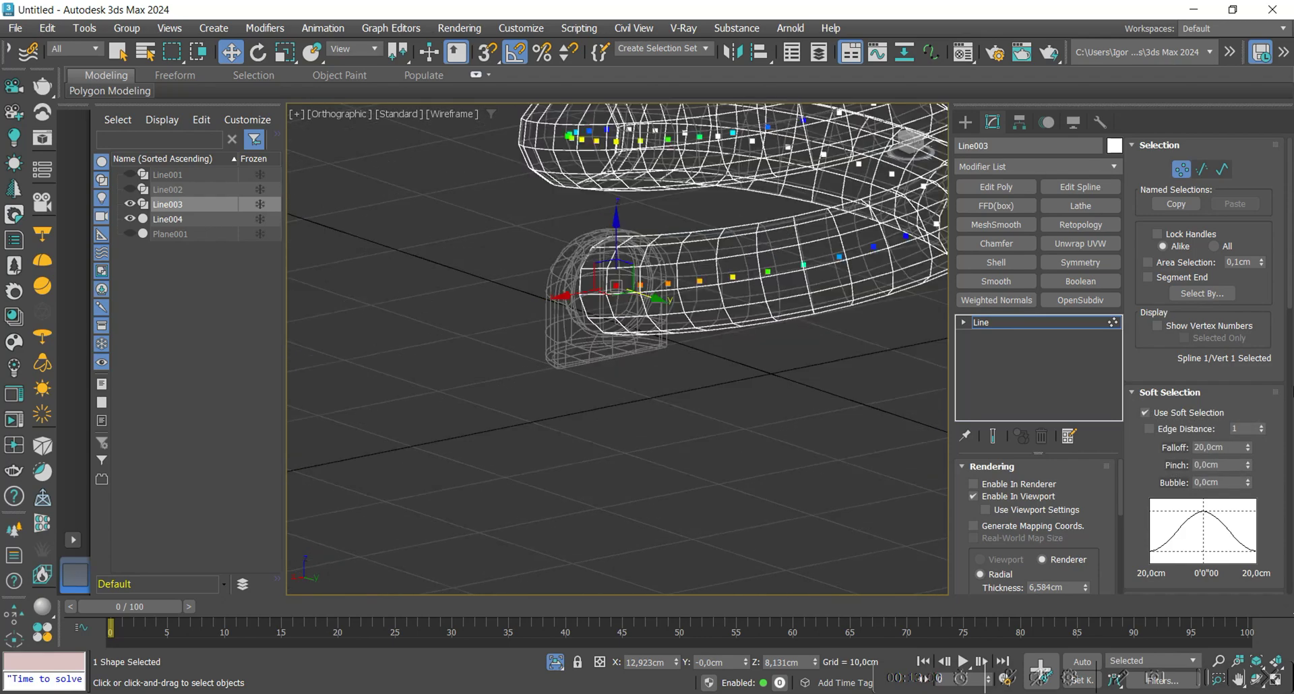
drag(1246, 482, 1245, 488)
key(F3)
scroll(624, 295, down, 2)
key(F3)
alt+middle_drag(648, 276, 851, 342)
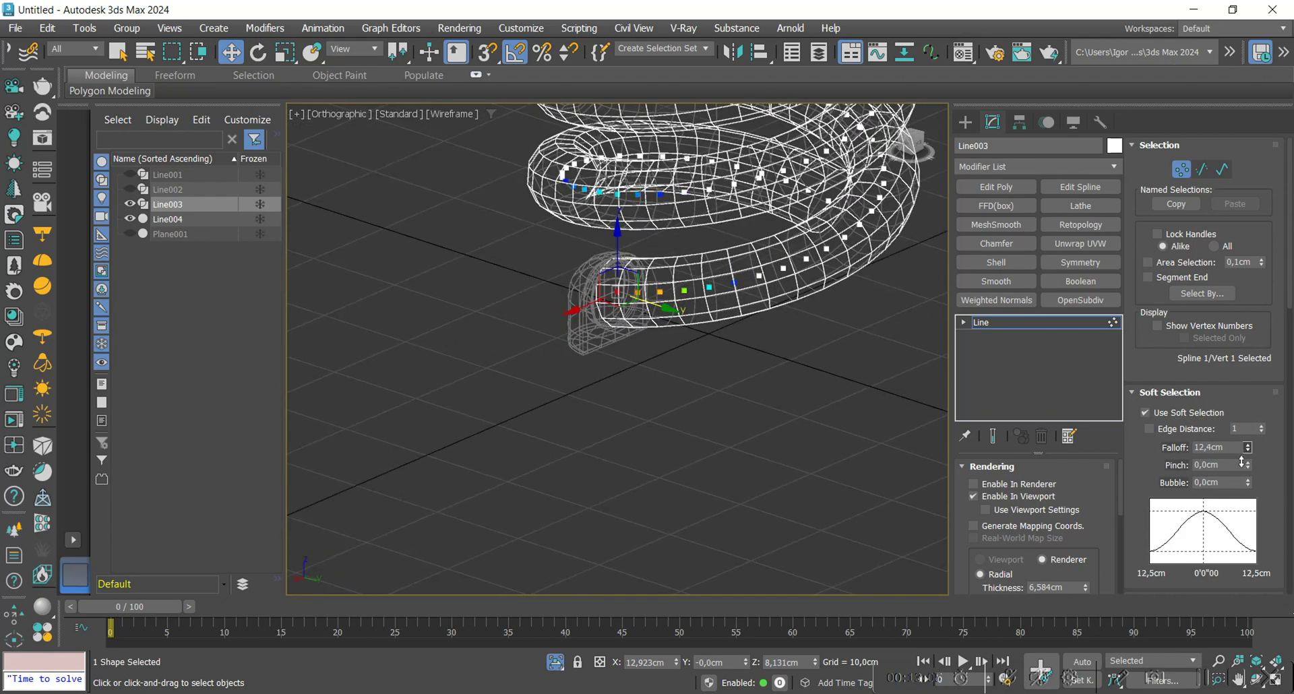
key(F3)
scroll(597, 278, up, 8)
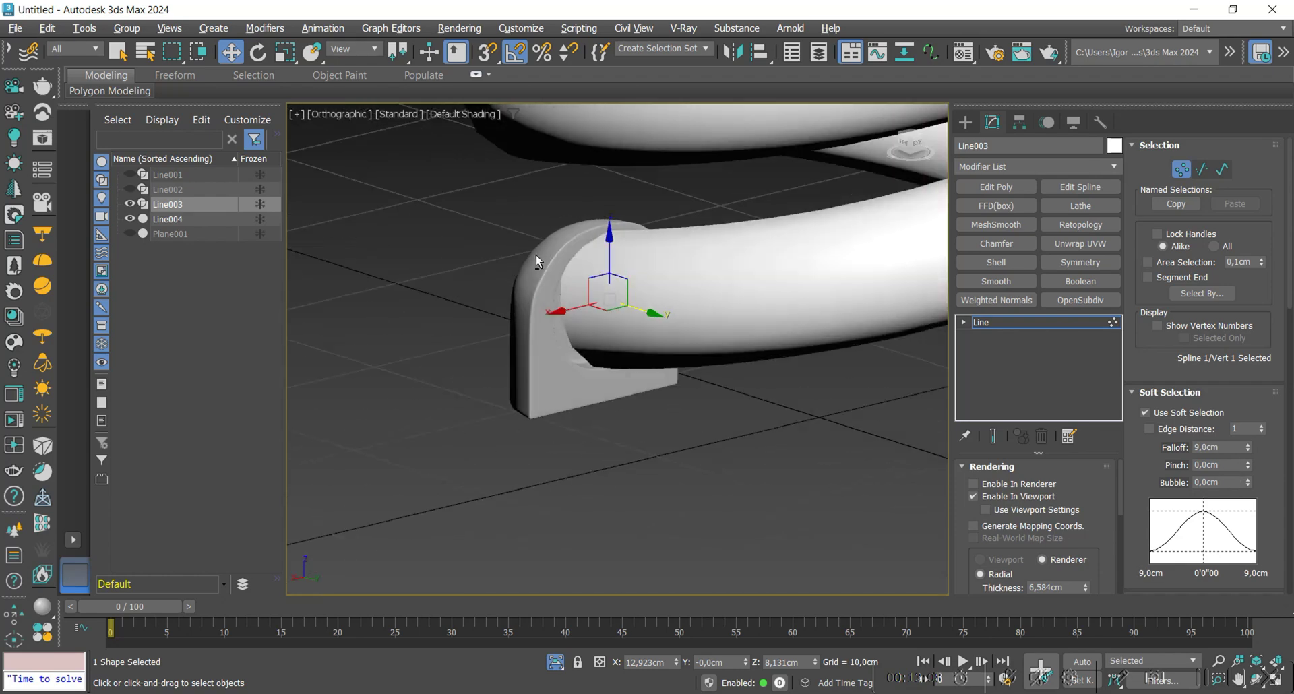
Step: Lower the tube's end vertex by about 0.3 cm along Z to fit the socket and leave vertex editing
drag(626, 253, 627, 260)
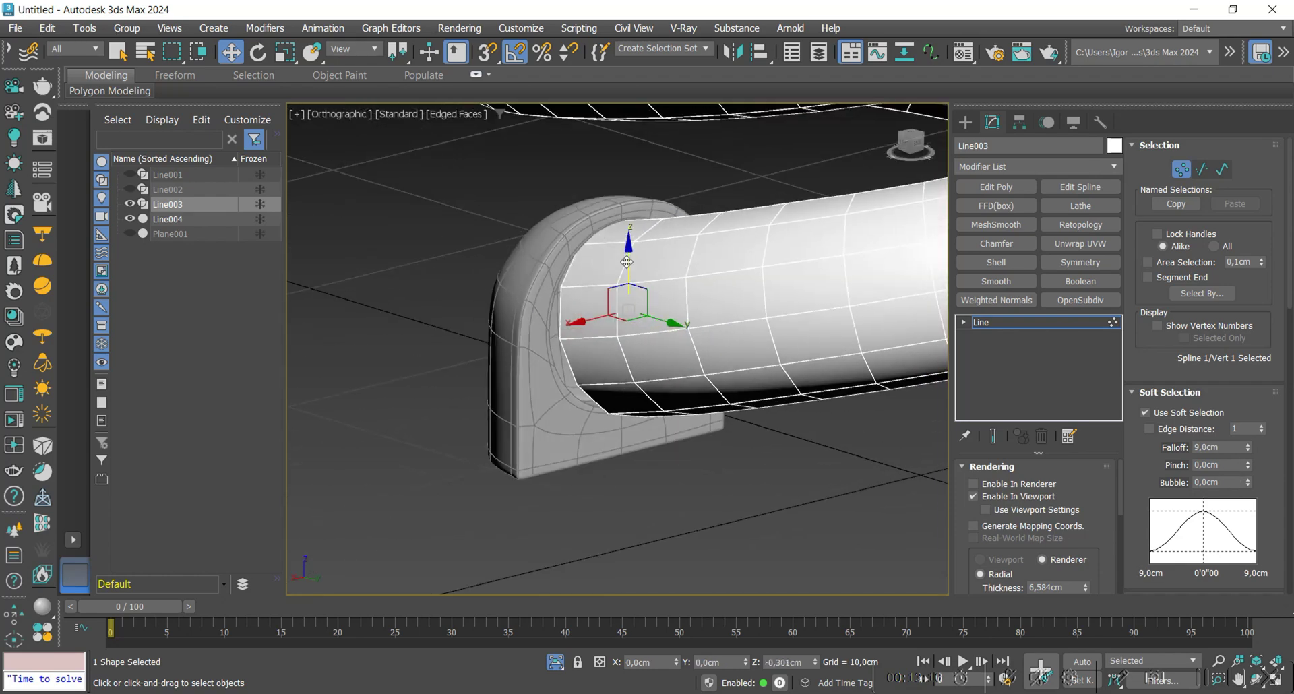
mouse_move(628, 346)
alt+middle_down()
mouse_move(665, 339)
mouse_move(800, 366)
mouse_move(801, 332)
mouse_move(728, 312)
mouse_move(604, 334)
alt+middle_up()
scroll(818, 364, down, 6)
scroll(775, 273, up, 3)
key(1)
scroll(765, 302, down, 3)
scroll(610, 337, up, 5)
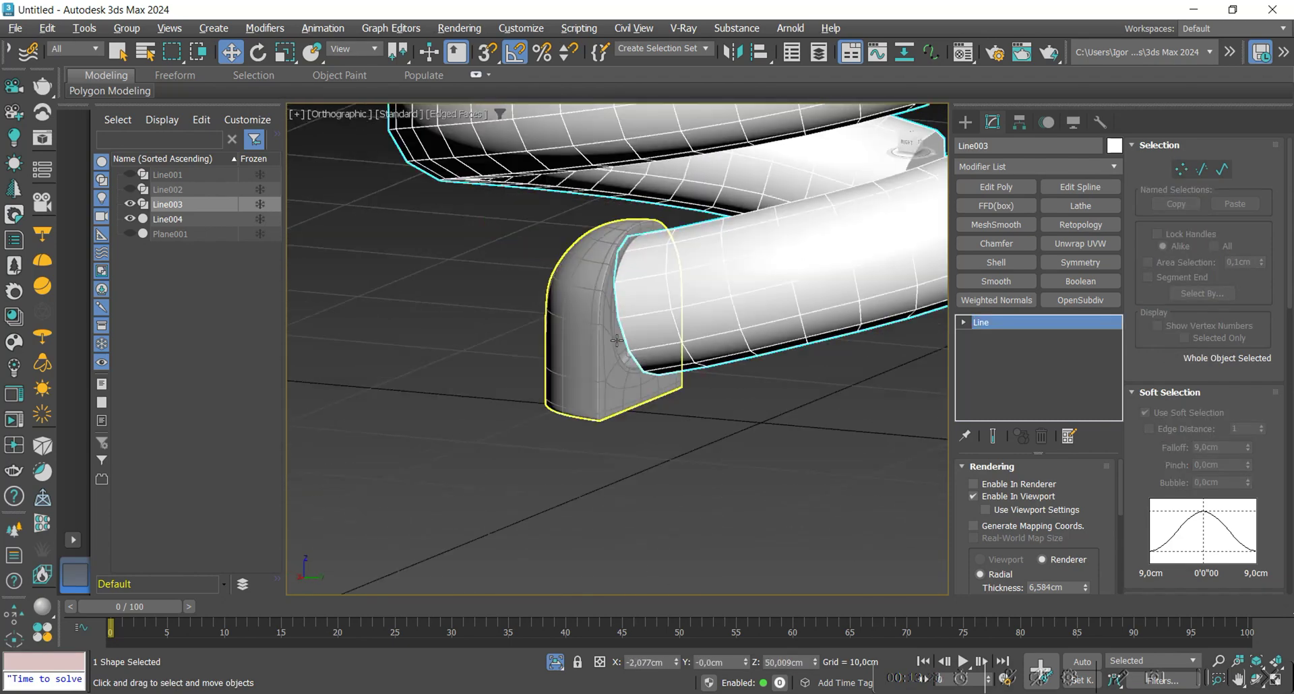
Step: Add an Edit Poly modifier to the isolated tube and extend its end cap about 2.94 cm along negative Y
click(991, 188)
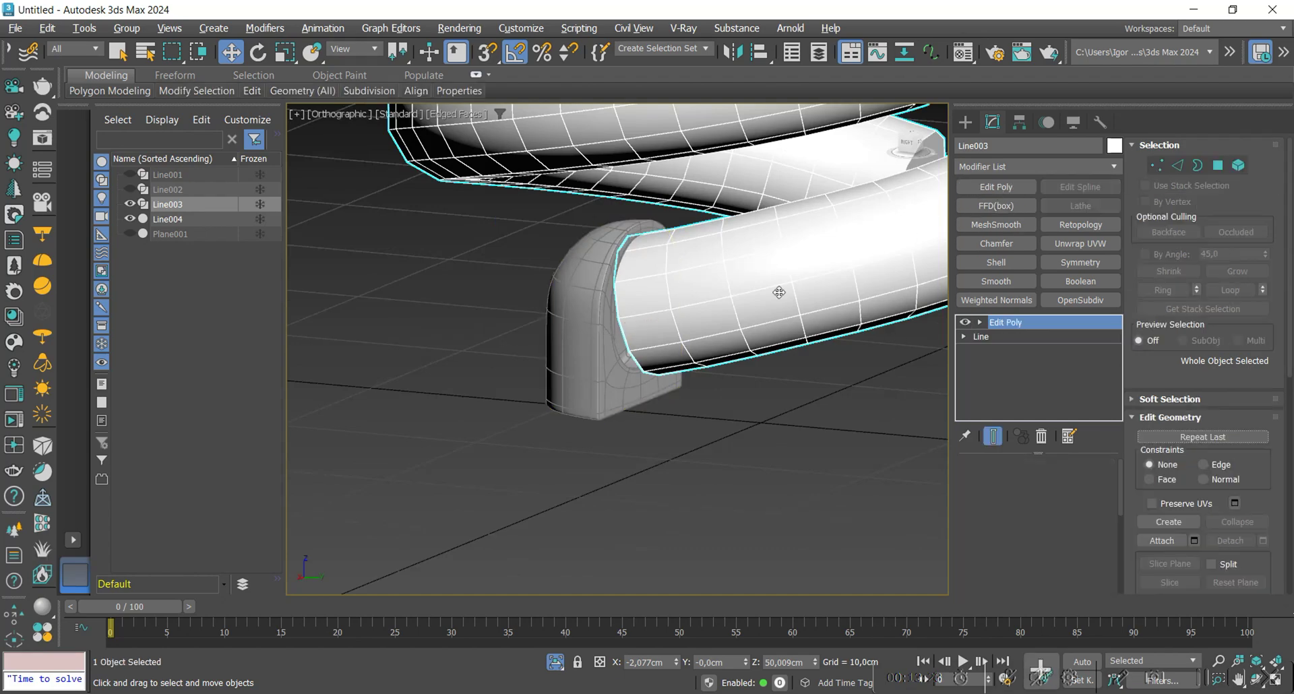
scroll(558, 410, down, 3)
alt+middle_drag(579, 405, 701, 398)
key(4)
key(alt+q)
alt+middle_drag(680, 326, 717, 361)
scroll(767, 372, up, 4)
click(743, 354)
scroll(747, 356, down, 2)
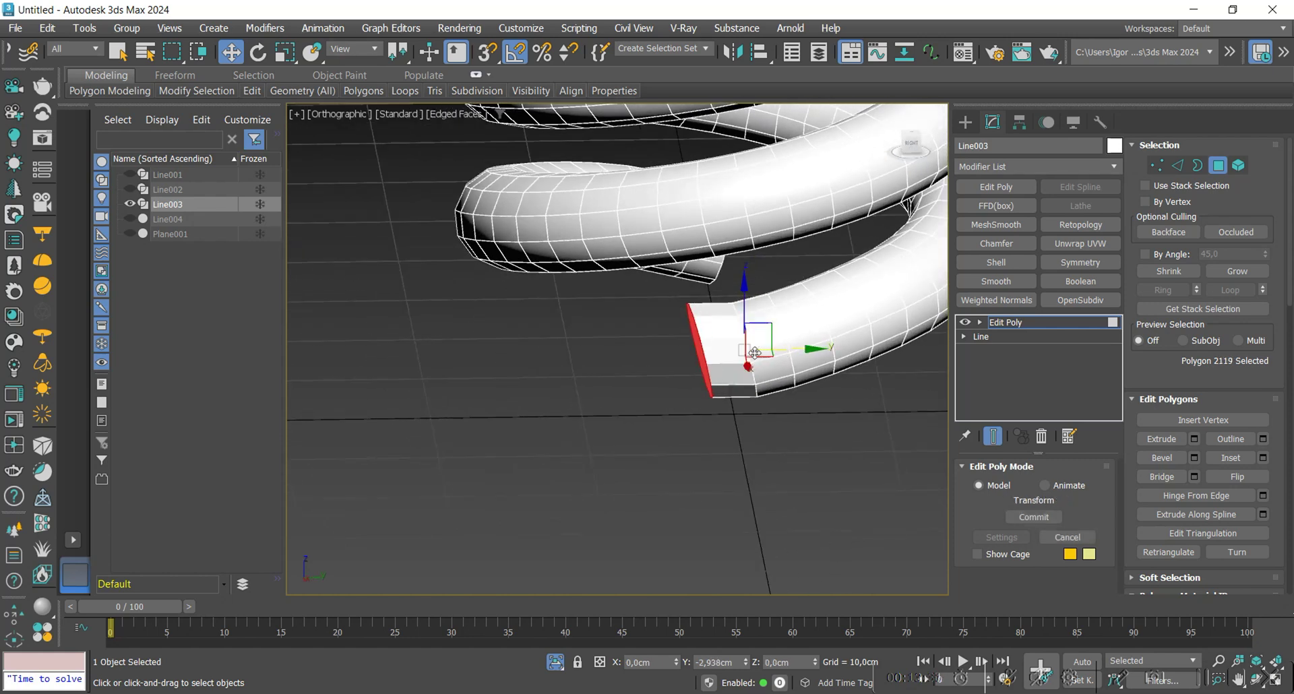
Step: Make the tube's end cap planar in Y and scale it inward, leaving a ring of faces around a smaller inner cap
scroll(1251, 476, down, 10)
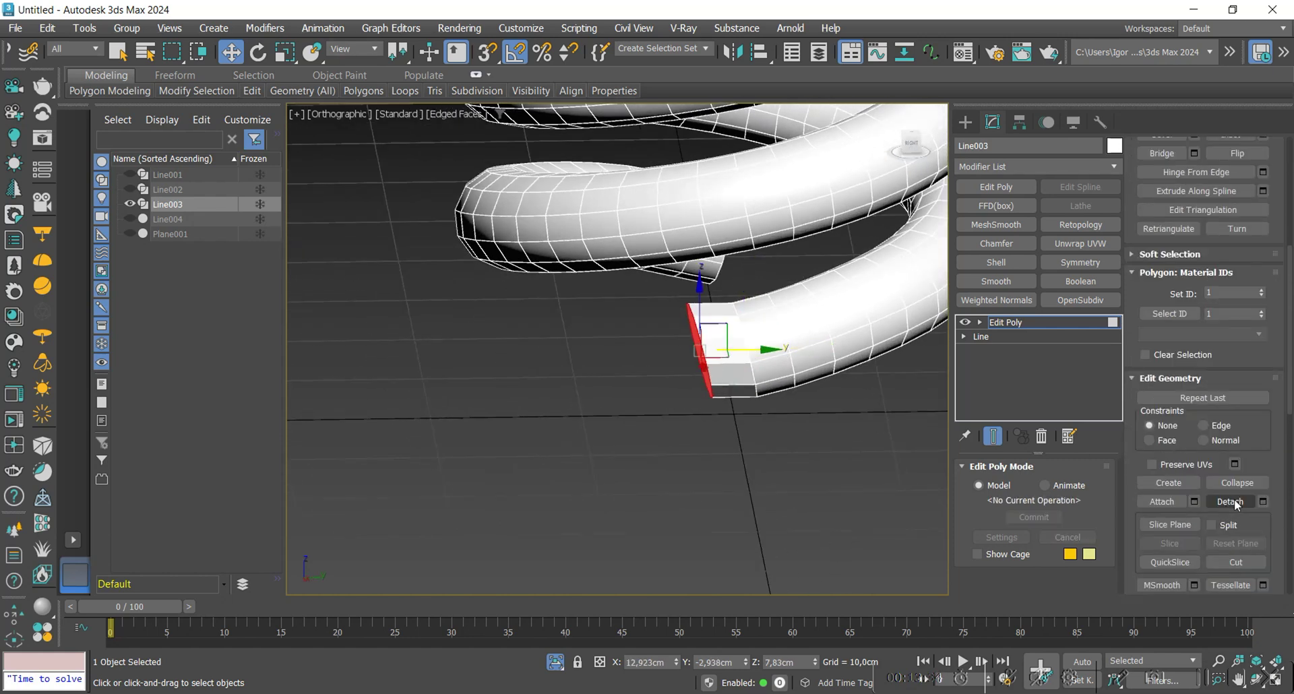
scroll(1225, 467, down, 1)
click(1246, 441)
alt+middle_drag(670, 352, 714, 355)
scroll(686, 356, up, 2)
key(r)
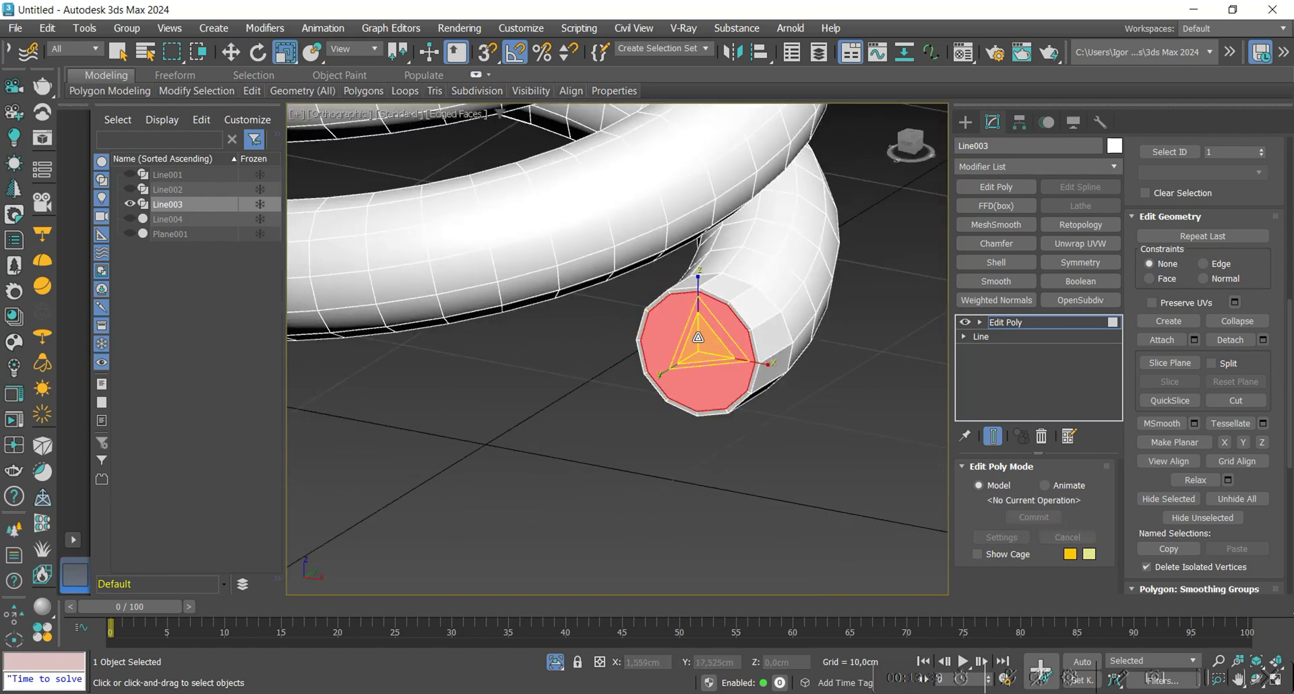
drag(699, 337, 705, 352)
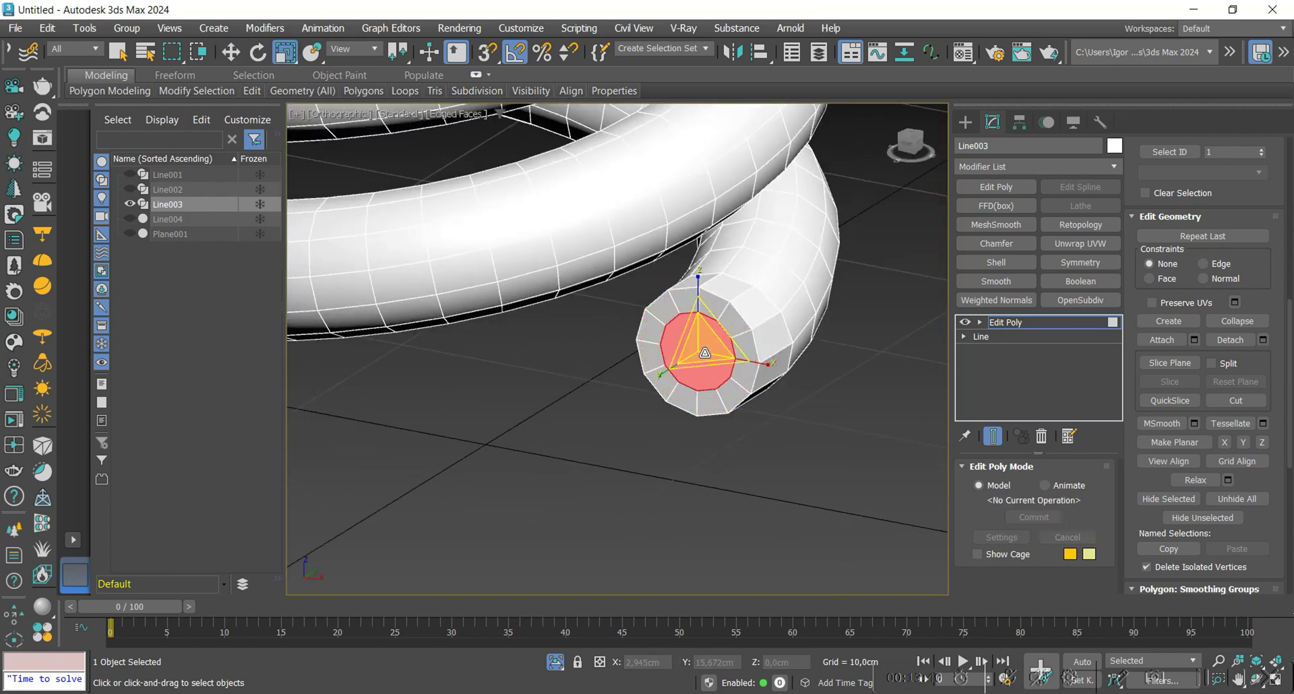
Step: Leave polygon editing, isolate the spiral tube together with the domed post and reselect the tube
click(1033, 325)
key(alt+q)
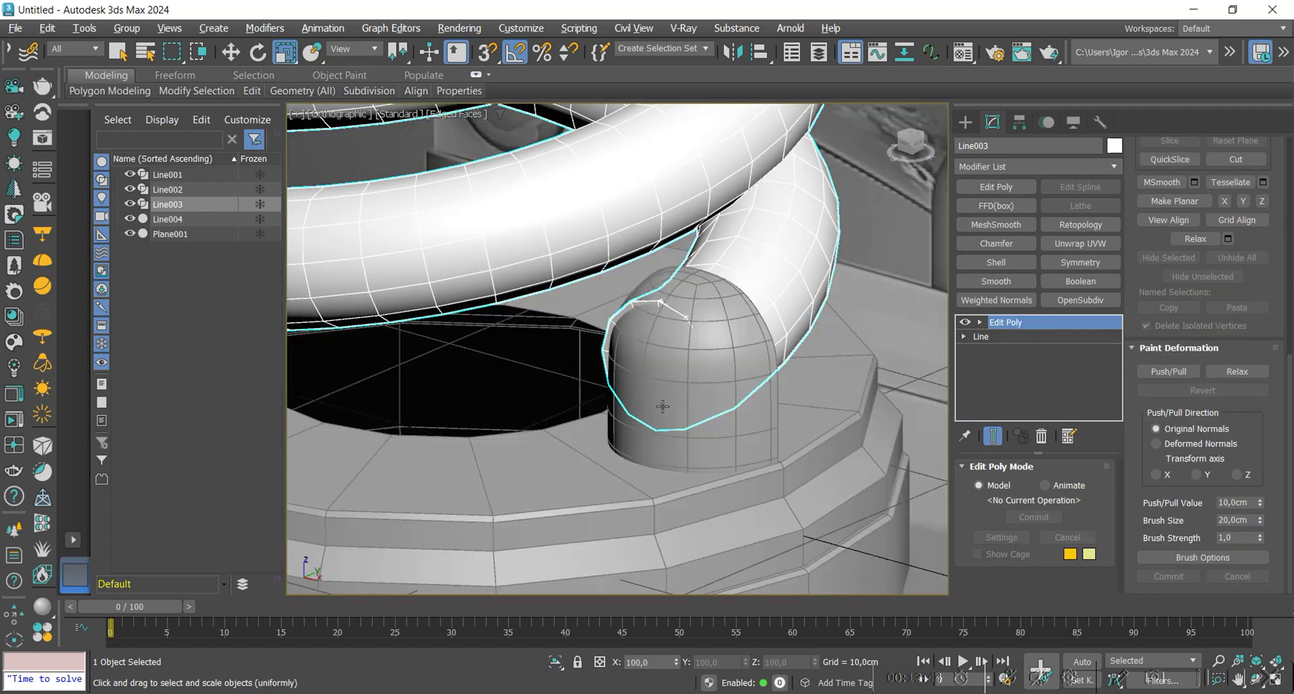
ctrl+click(694, 399)
alt+middle_drag(657, 407, 559, 293)
key(alt+q)
click(582, 328)
scroll(583, 333, up, 3)
Step: Grow the tube's end-cap selection to include its surrounding ring and move it along Y back into the post's socket
click(1217, 167)
key(F3)
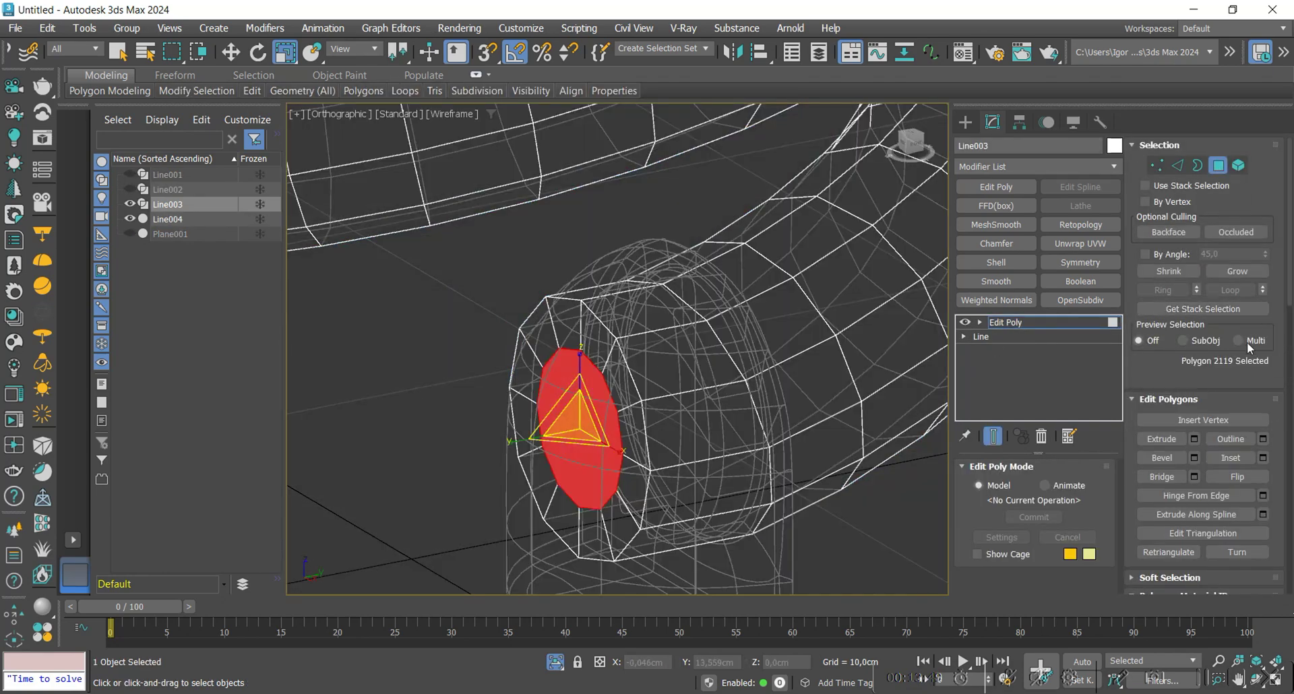
click(1239, 272)
key(F3)
alt+middle_drag(610, 368, 589, 376)
key(w)
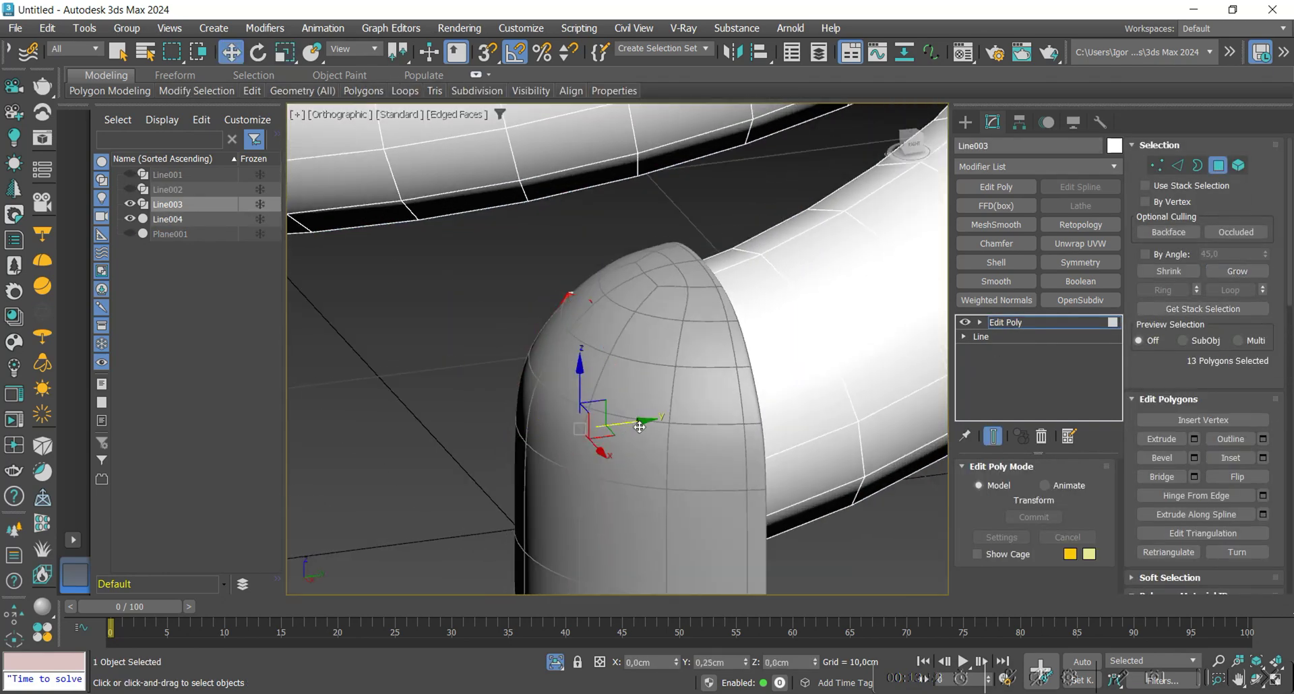
drag(676, 427, 722, 422)
alt+middle_drag(701, 428, 510, 337)
alt+middle_drag(553, 404, 541, 427)
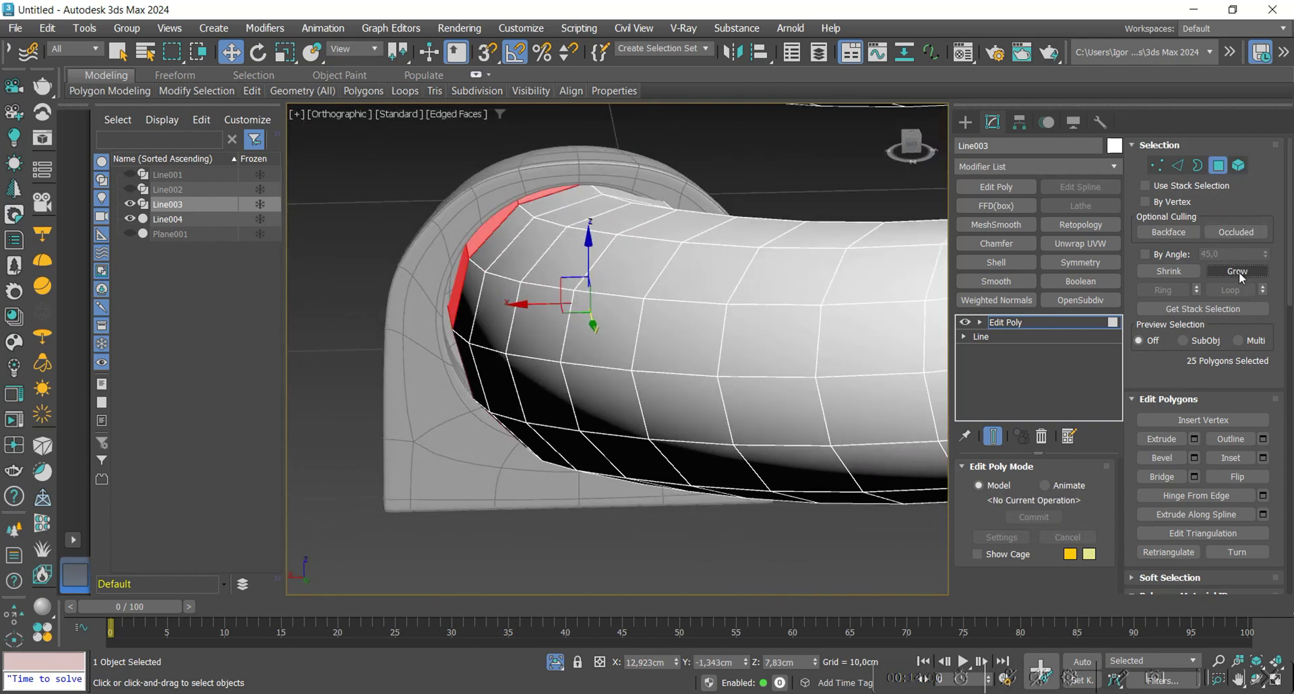
Step: Leave polygon editing on the spiral tube and smooth the tube with an OpenSubdiv modifier
mouse_move(795, 292)
alt+middle_down()
mouse_move(817, 335)
mouse_move(814, 301)
mouse_move(773, 295)
alt+middle_up()
click(1219, 165)
click(510, 338)
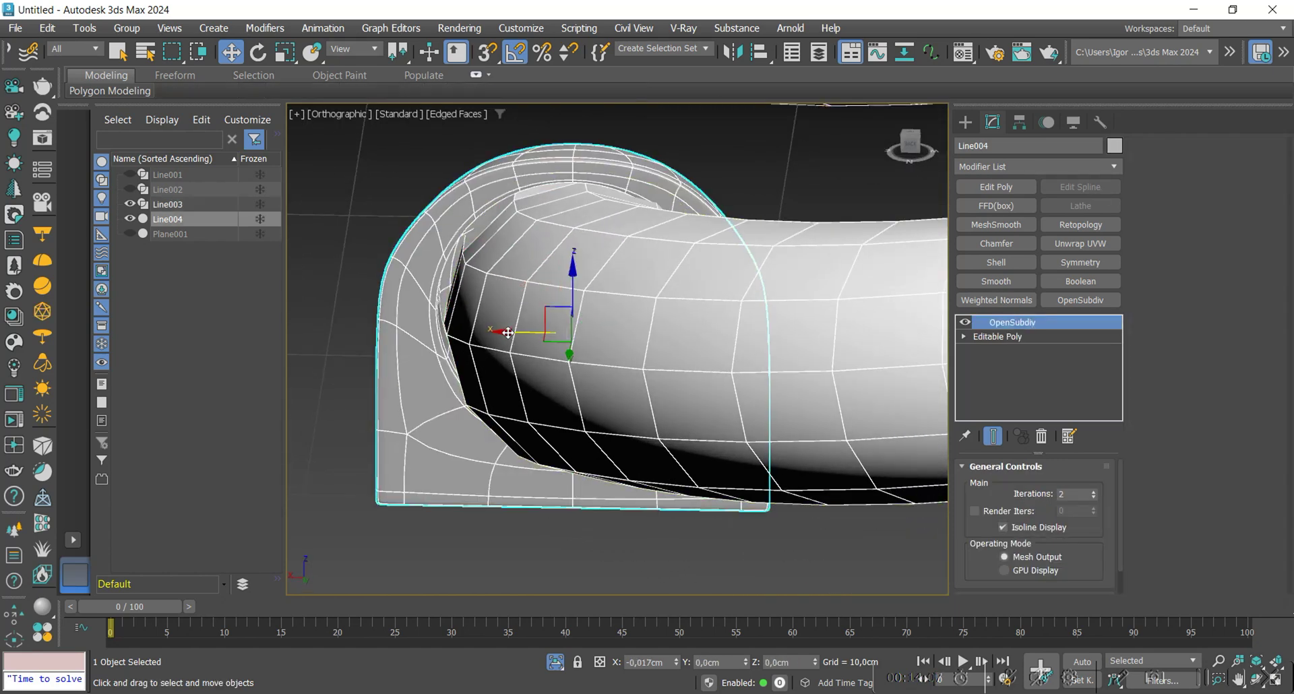
key(F4)
mouse_move(518, 333)
alt+middle_down()
mouse_move(590, 363)
mouse_move(600, 337)
mouse_move(620, 367)
mouse_move(760, 335)
alt+middle_up()
click(596, 344)
click(1081, 300)
alt+middle_drag(615, 350, 526, 358)
Step: Select the domed post and lower it slightly along Z to fit around the tube's end
click(403, 304)
click(421, 310)
scroll(472, 334, up, 4)
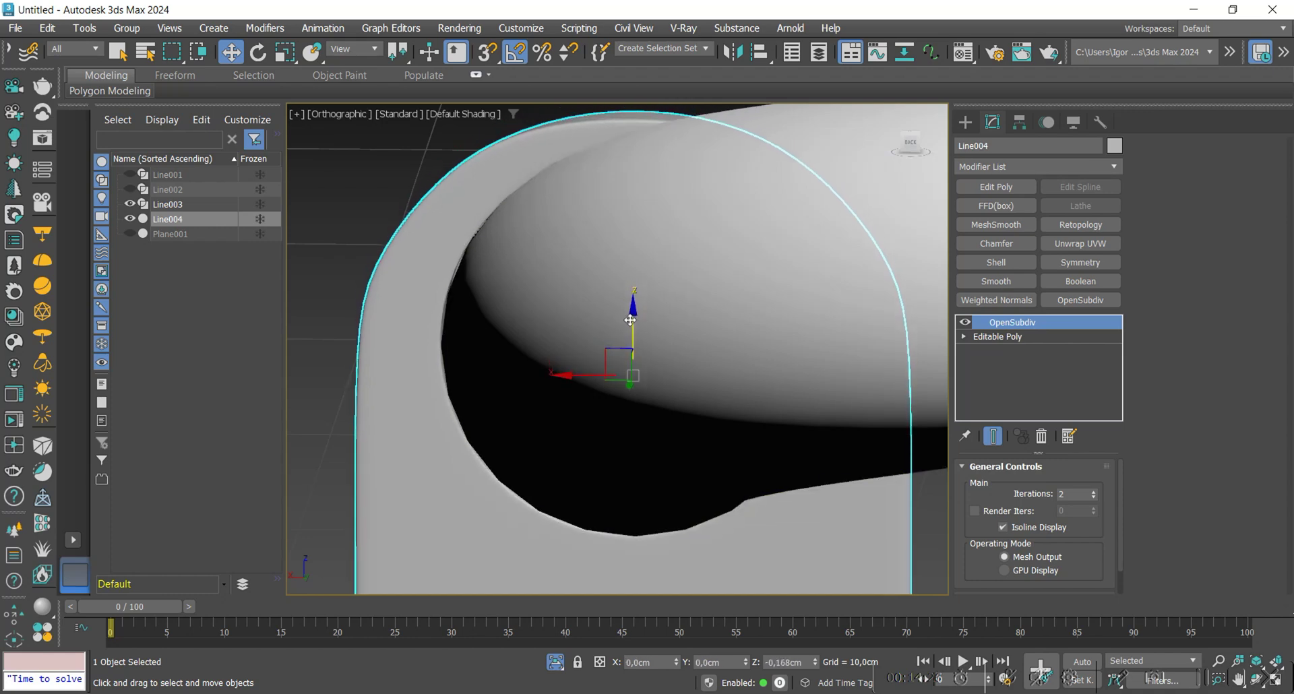
drag(630, 323, 630, 324)
mouse_move(630, 323)
alt+middle_down()
mouse_move(737, 375)
mouse_move(638, 324)
alt+middle_up()
scroll(573, 252, down, 4)
alt+middle_drag(573, 251, 598, 332)
scroll(598, 223, up, 5)
scroll(598, 222, down, 2)
alt+middle_drag(598, 222, 637, 226)
Step: At the post's Editable Poly level, raise the post along Z to about 7.41 cm and return to its OpenSubdiv level
click(659, 172)
click(1001, 336)
click(1049, 487)
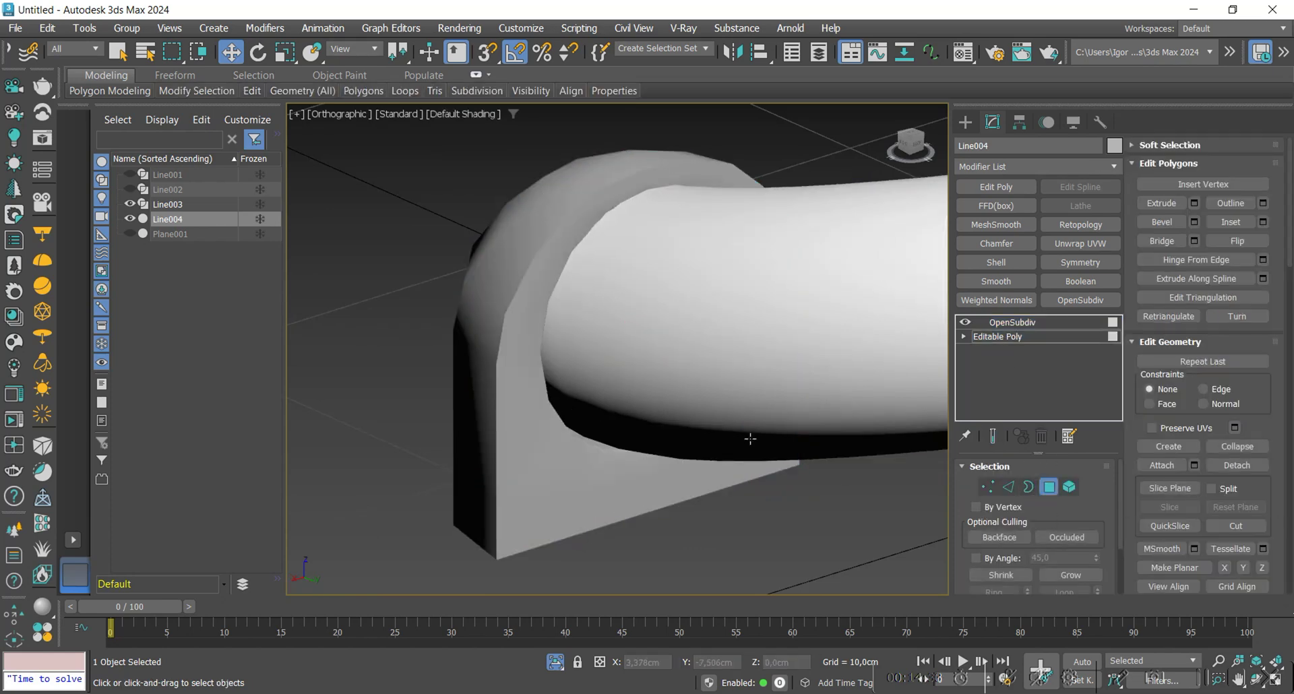
key(F4)
alt+middle_drag(658, 394, 659, 397)
click(1047, 341)
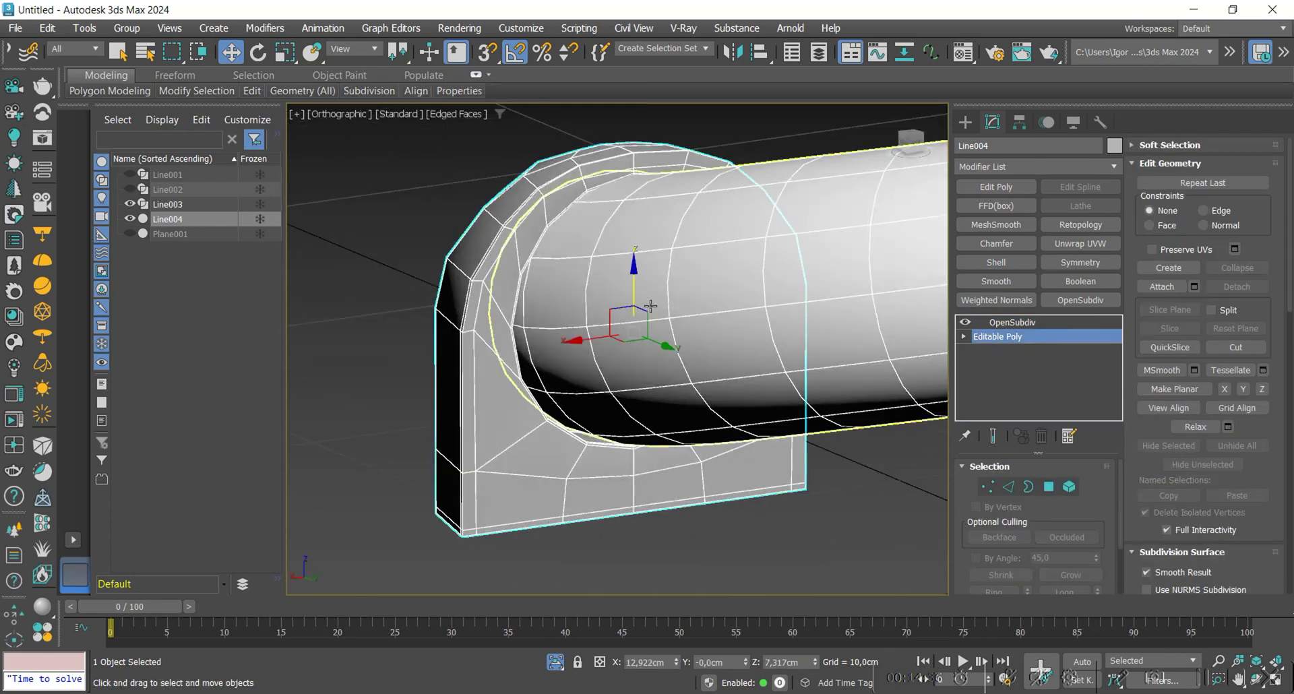
drag(633, 280, 636, 276)
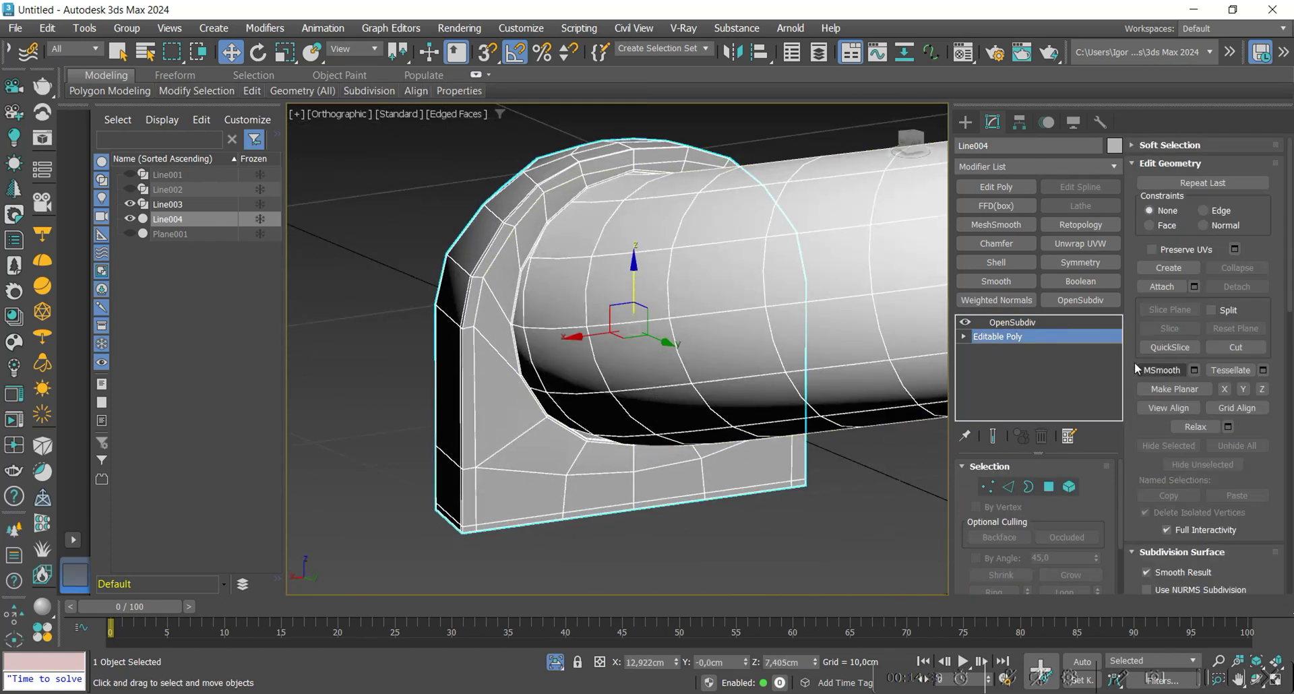
click(1038, 323)
key(F4)
Step: Mirror the domed post about the Y axis as a copy and move the copy along X to the tube's other end
mouse_move(621, 397)
alt+middle_down()
mouse_move(748, 399)
mouse_move(691, 431)
mouse_move(714, 445)
mouse_move(702, 442)
mouse_move(731, 366)
mouse_move(717, 370)
alt+middle_up()
scroll(749, 399, down, 6)
key(F4)
key(F4)
click(733, 53)
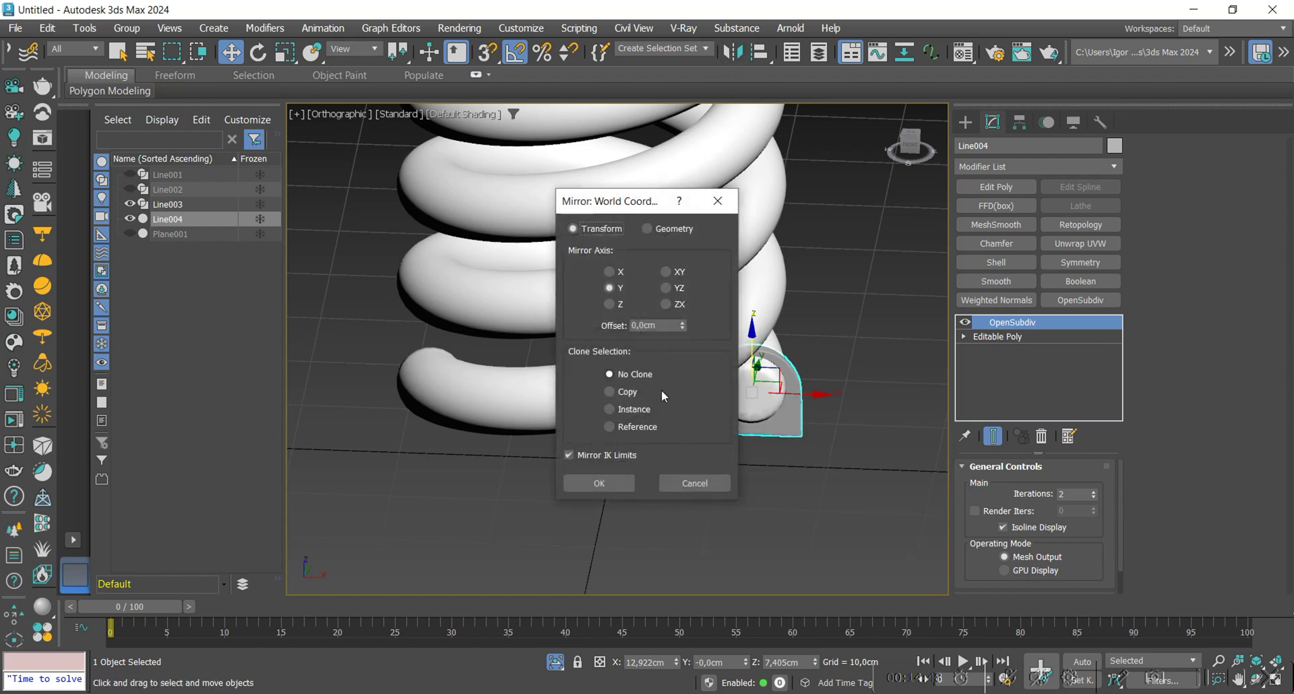
click(624, 393)
drag(605, 198, 833, 217)
click(829, 502)
drag(801, 395, 487, 388)
Step: Turn off the tube's OpenSubdiv smoothing and select the cap polygon at its other end in the Edit Poly modifier
alt+middle_drag(484, 385, 599, 397)
scroll(432, 361, up, 5)
scroll(600, 396, down, 2)
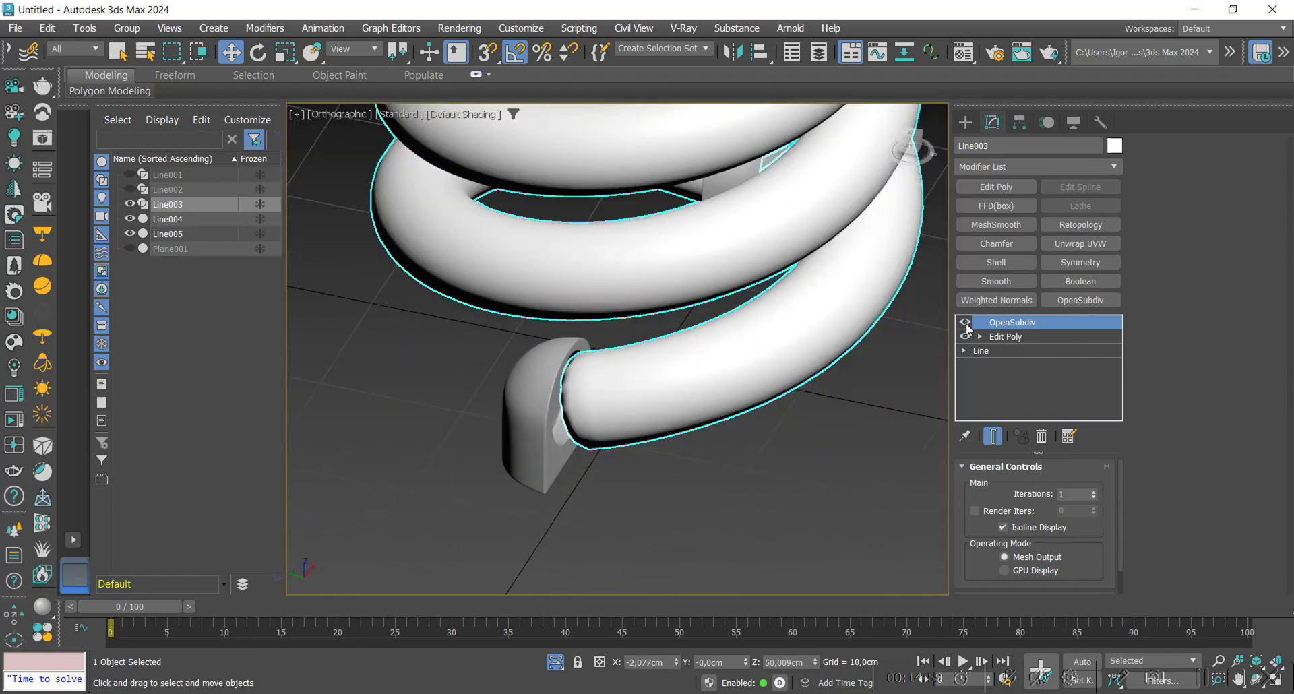
click(966, 324)
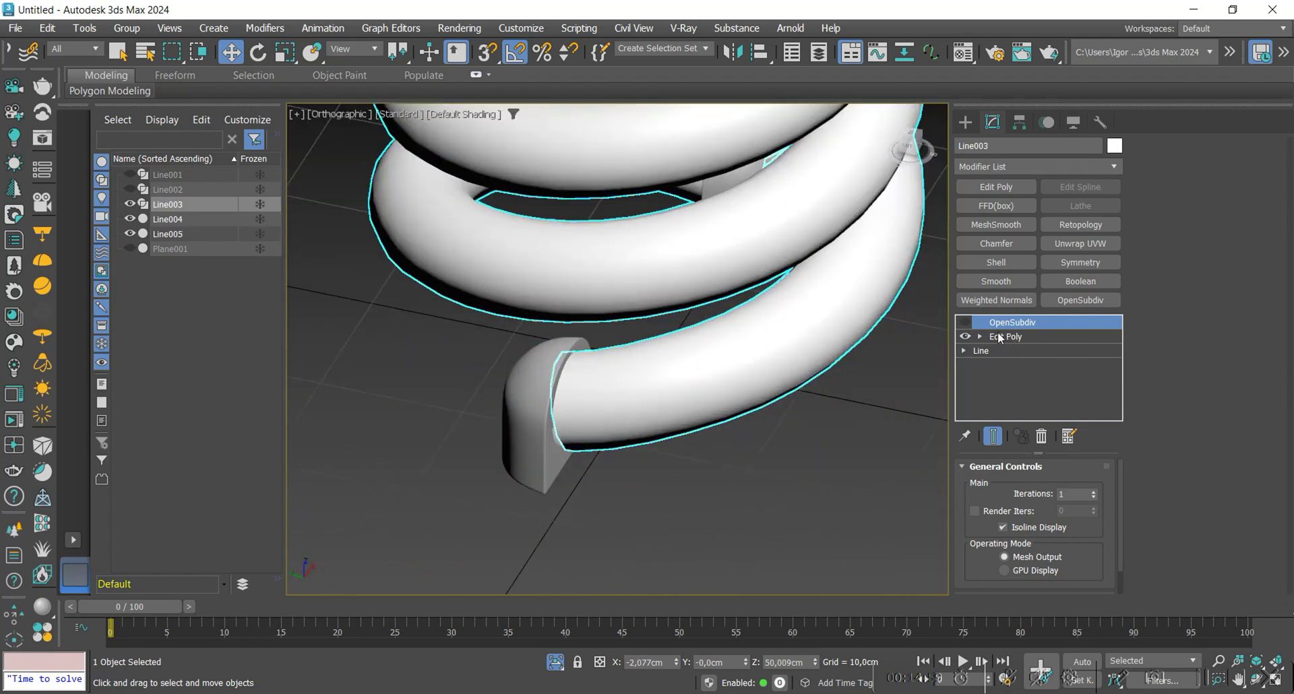
click(1001, 336)
key(4)
key(F3)
alt+middle_drag(570, 451, 614, 446)
click(613, 446)
scroll(748, 369, up, 4)
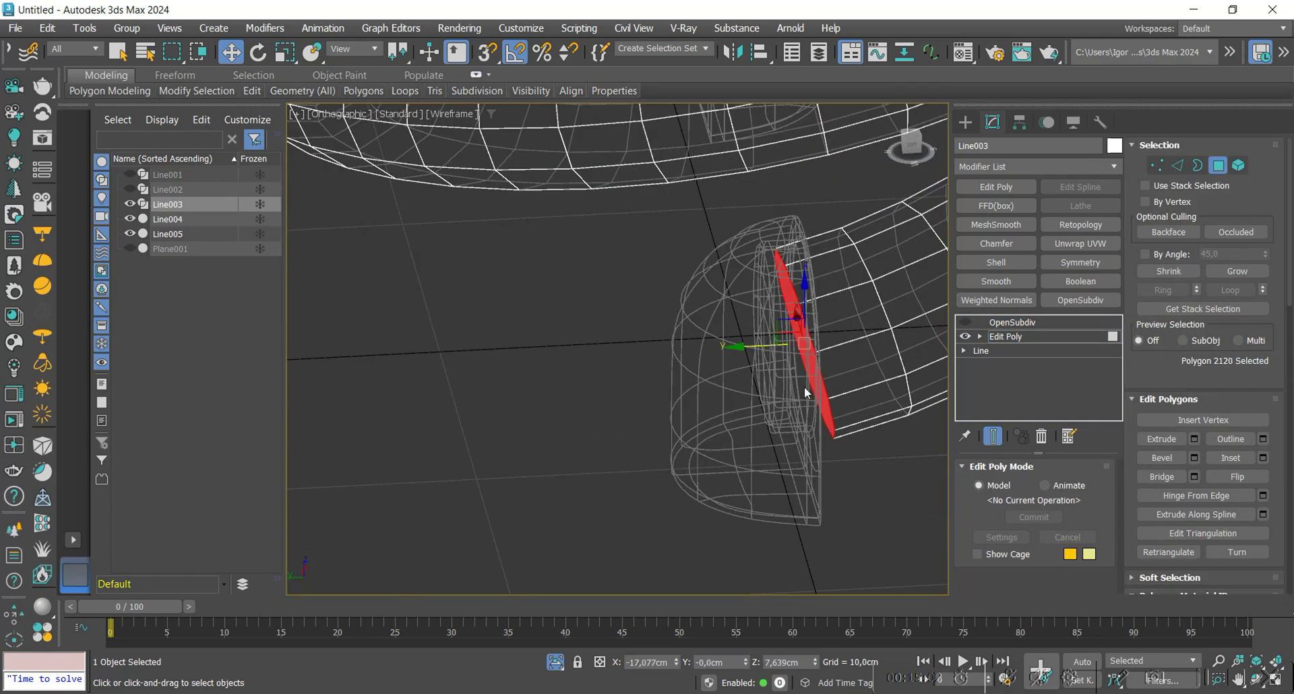
Step: Make this end cap planar in Y, move it into the mirrored post and scale in a smaller inner cap surrounded by ring faces
alt+middle_drag(807, 396, 760, 344)
scroll(1245, 464, down, 6)
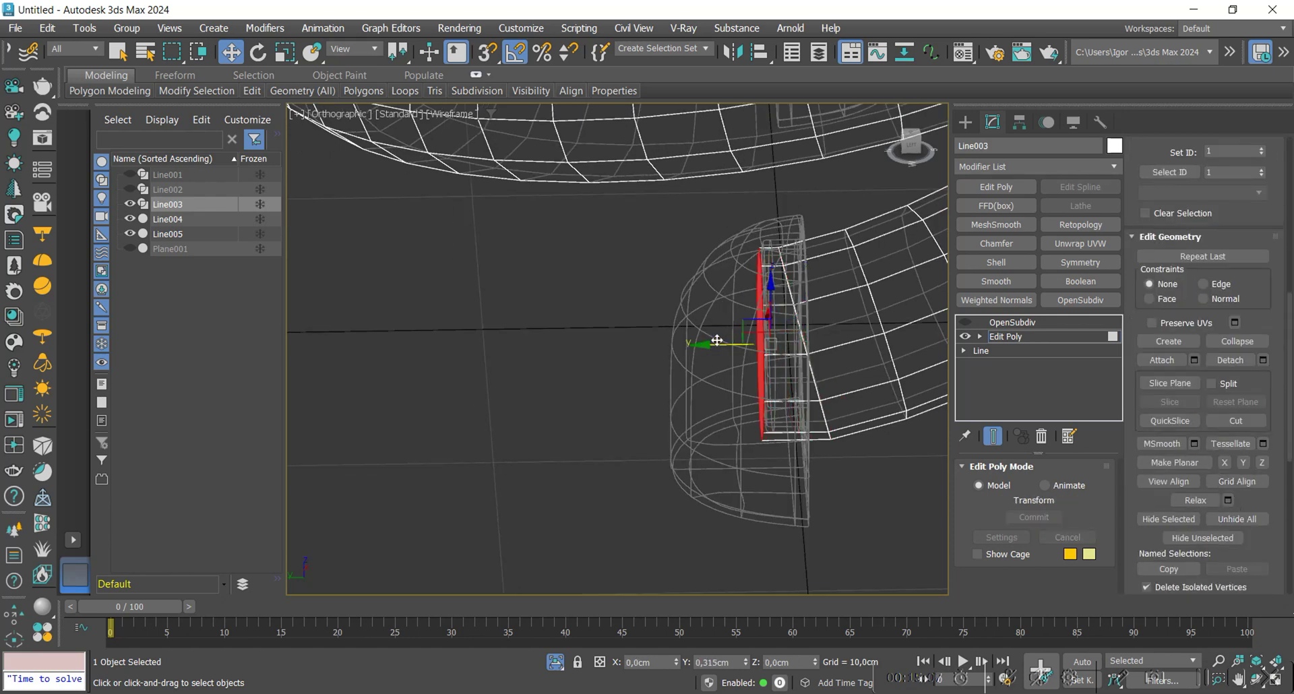
alt+middle_drag(714, 340, 733, 386)
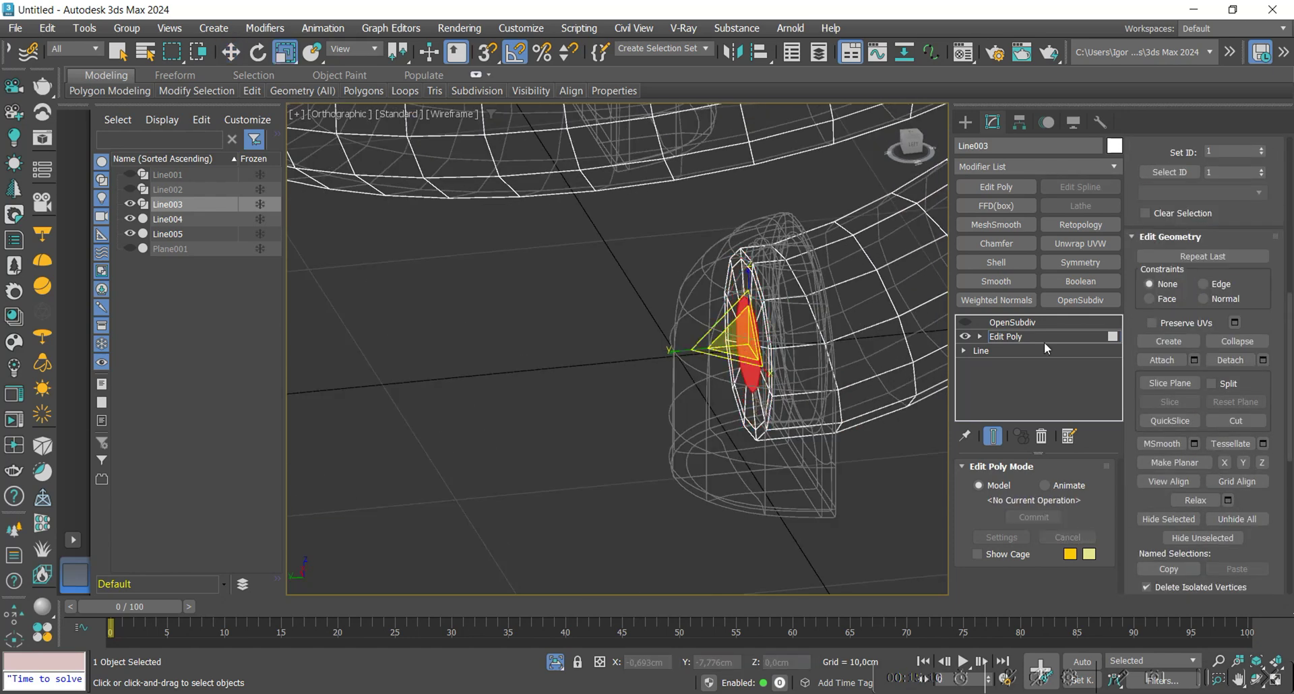
mouse_move(774, 298)
alt+middle_down()
mouse_move(776, 384)
mouse_move(721, 431)
mouse_move(705, 475)
mouse_move(685, 433)
mouse_move(716, 442)
mouse_move(678, 451)
mouse_move(659, 473)
mouse_move(530, 380)
mouse_move(742, 412)
mouse_move(693, 439)
mouse_move(809, 431)
mouse_move(644, 320)
mouse_move(708, 370)
alt+middle_up()
Step: Leave polygon editing, turn the tube's OpenSubdiv smoothing back on and return to shaded display
click(1005, 340)
click(967, 323)
key(F3)
key(F4)
key(F4)
scroll(658, 474, down, 5)
scroll(530, 380, down, 2)
click(693, 440)
Step: Leave isolation, hide the reference image plane and check the whole bulb in the front view
key(alt+q)
scroll(693, 440, down, 4)
click(480, 273)
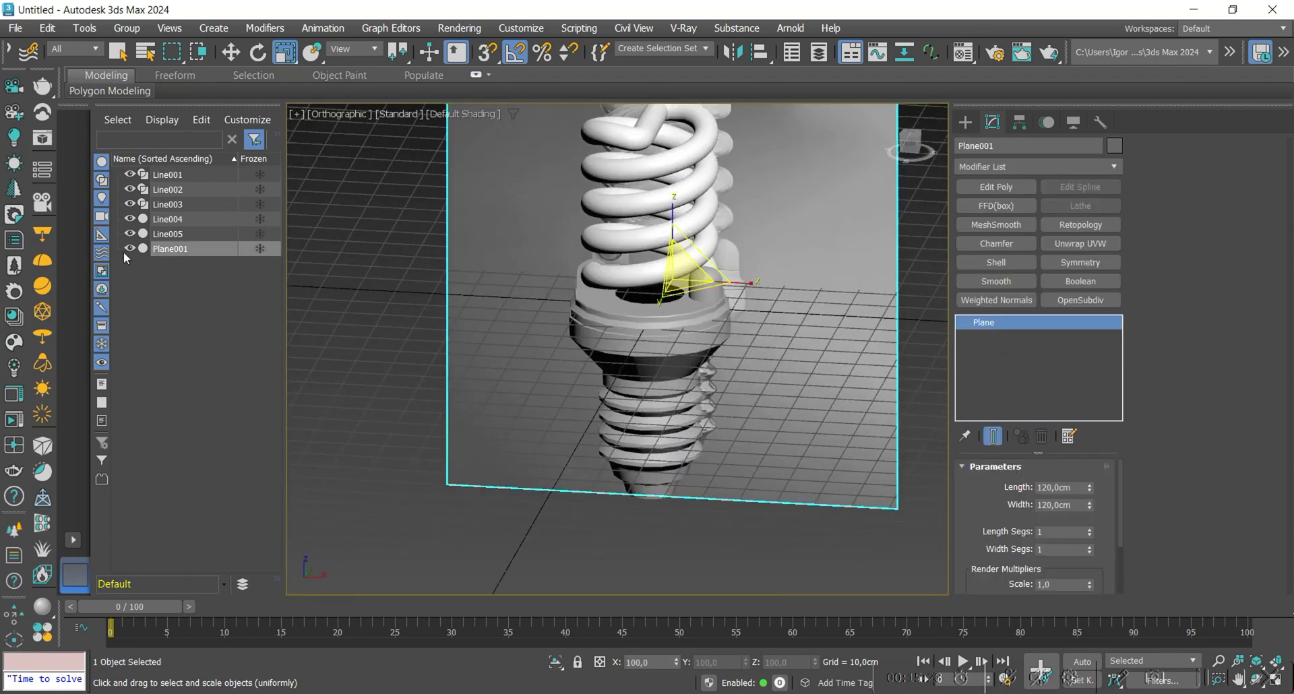
click(130, 249)
alt+middle_drag(610, 371, 627, 360)
key(w)
click(831, 408)
key(f)
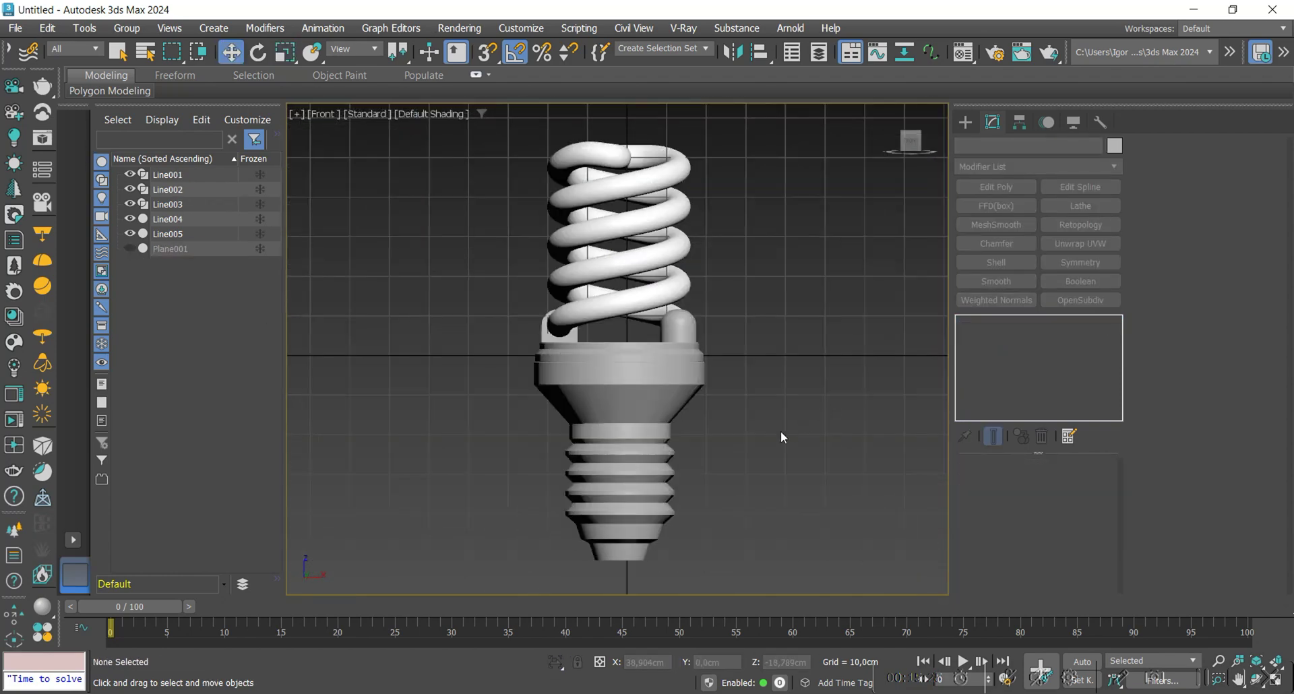
scroll(691, 402, up, 8)
scroll(731, 386, up, 2)
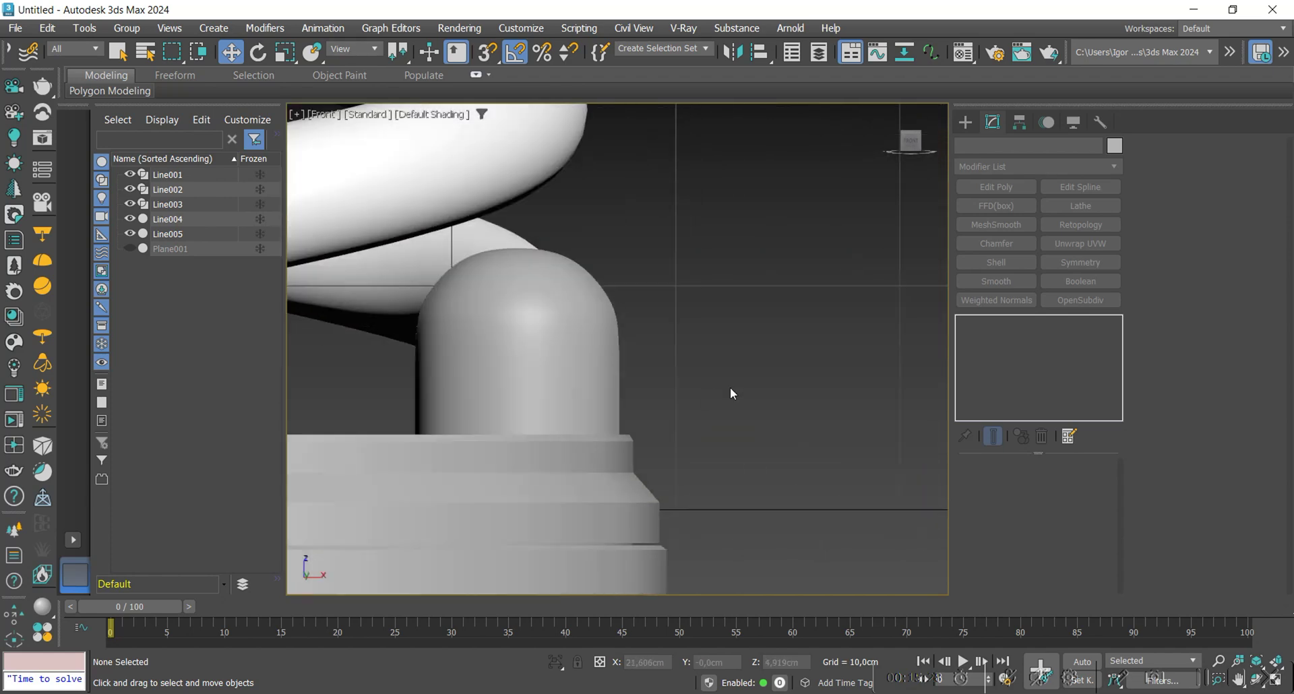
scroll(771, 333, down, 7)
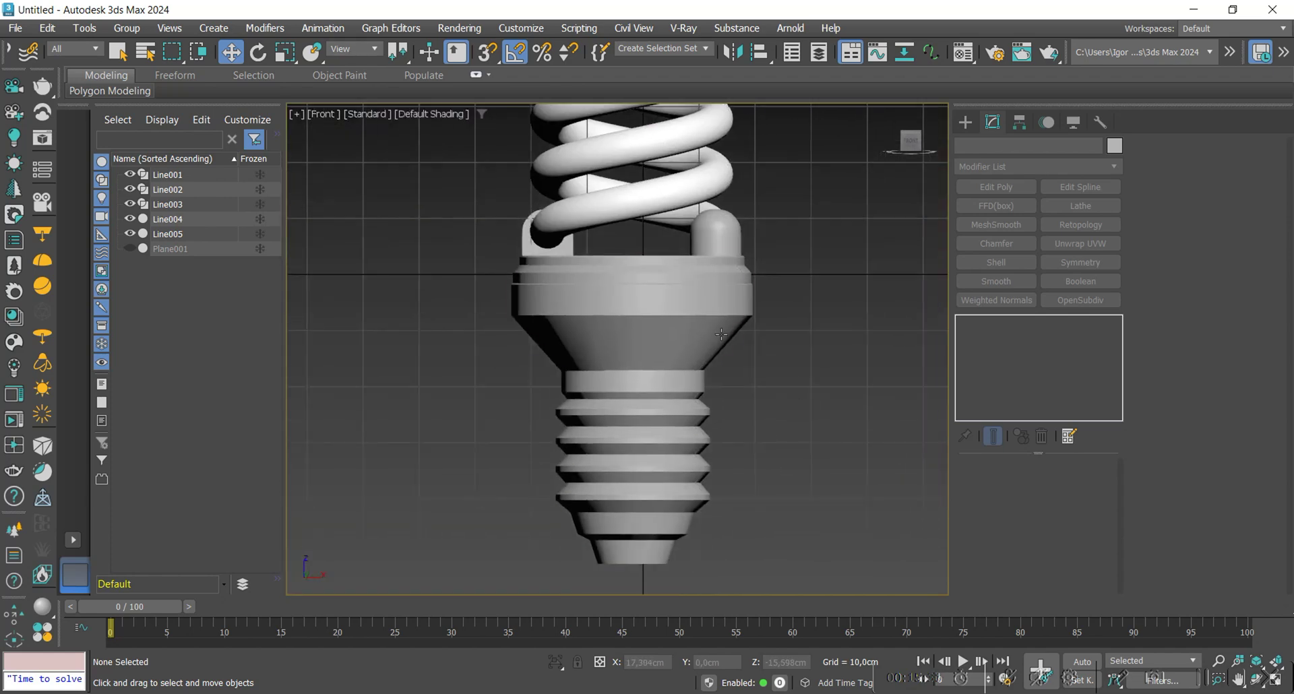
Step: Isolate the bulb's housing together with the threaded screw base and convert both to Editable Poly
click(688, 300)
alt+middle_drag(688, 300, 701, 421)
ctrl+click(681, 497)
key(alt+q)
click(708, 266)
alt+middle_drag(729, 378, 769, 299)
key(alt+c)
alt+middle_drag(671, 353, 669, 337)
ctrl+click(697, 436)
Step: Centre the housing's pivot to the object
click(730, 331)
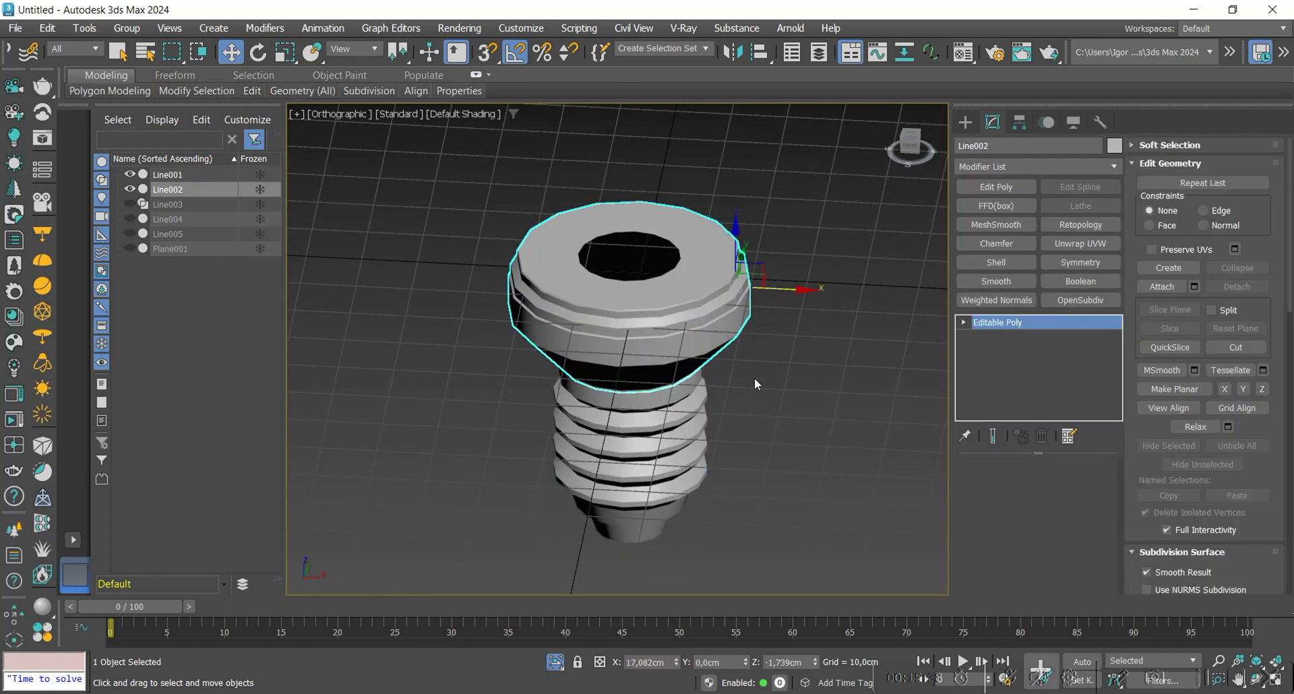
click(1020, 125)
click(1032, 230)
click(1035, 317)
click(1037, 230)
Step: Select the border of the housing's top hole and extend it inward with two scaled copies to fill the opening
key(3)
key(F4)
scroll(678, 249, up, 4)
mouse_move(662, 263)
alt+middle_down()
mouse_move(678, 277)
mouse_move(653, 253)
alt+middle_up()
click(678, 247)
key(r)
shift+drag(618, 277, 610, 314)
shift+drag(602, 284, 602, 305)
Step: Insert supporting edge loops close to the housing's rim and step edges
alt+middle_drag(831, 367, 616, 253)
scroll(746, 327, up, 5)
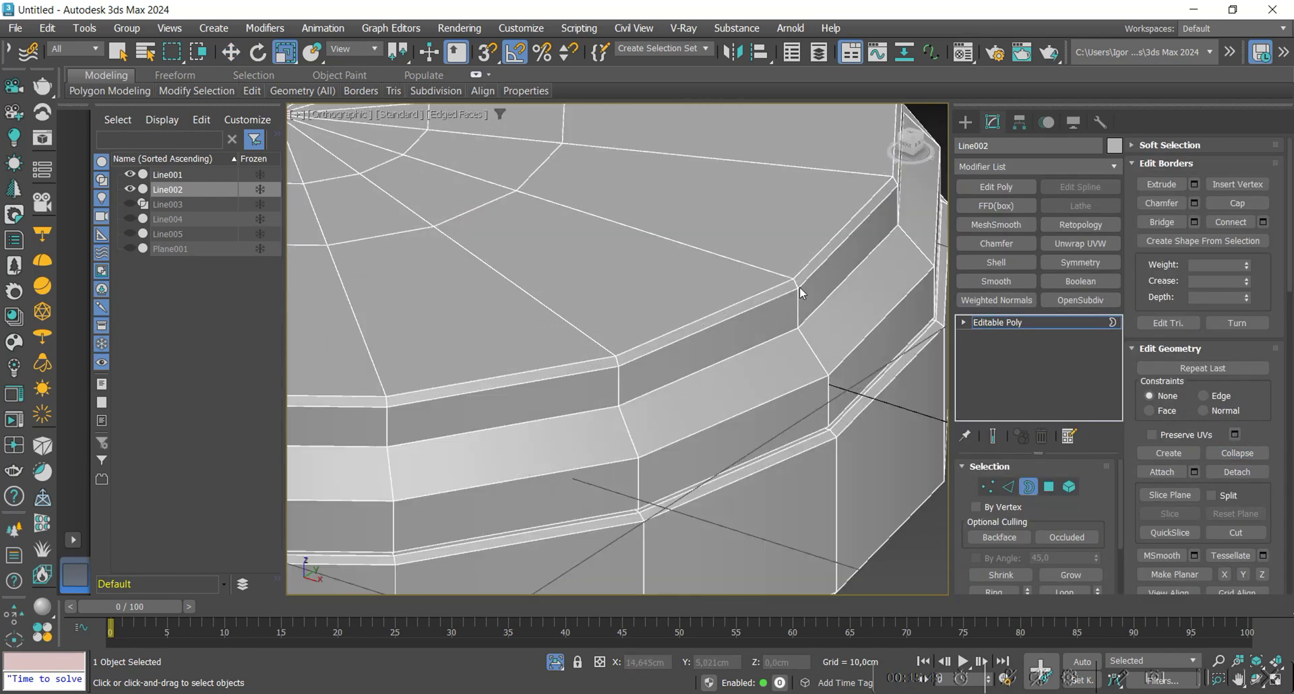
scroll(799, 286, up, 3)
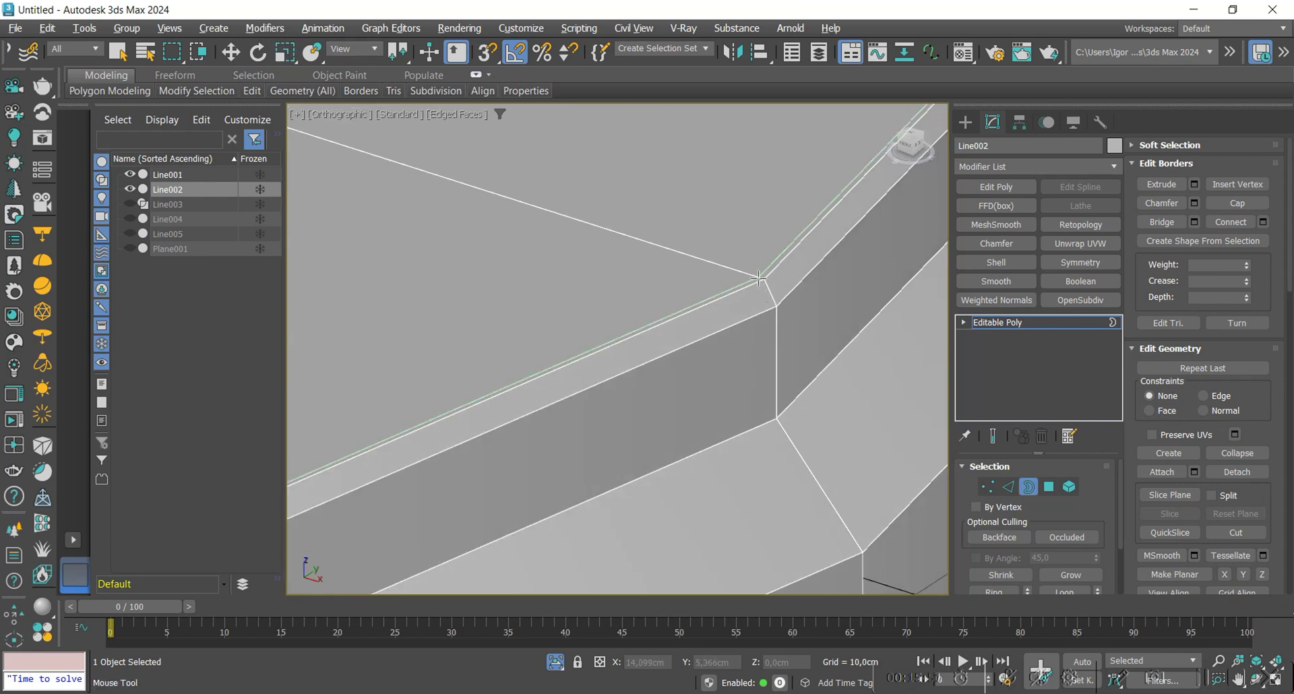
alt+middle_drag(769, 291, 753, 435)
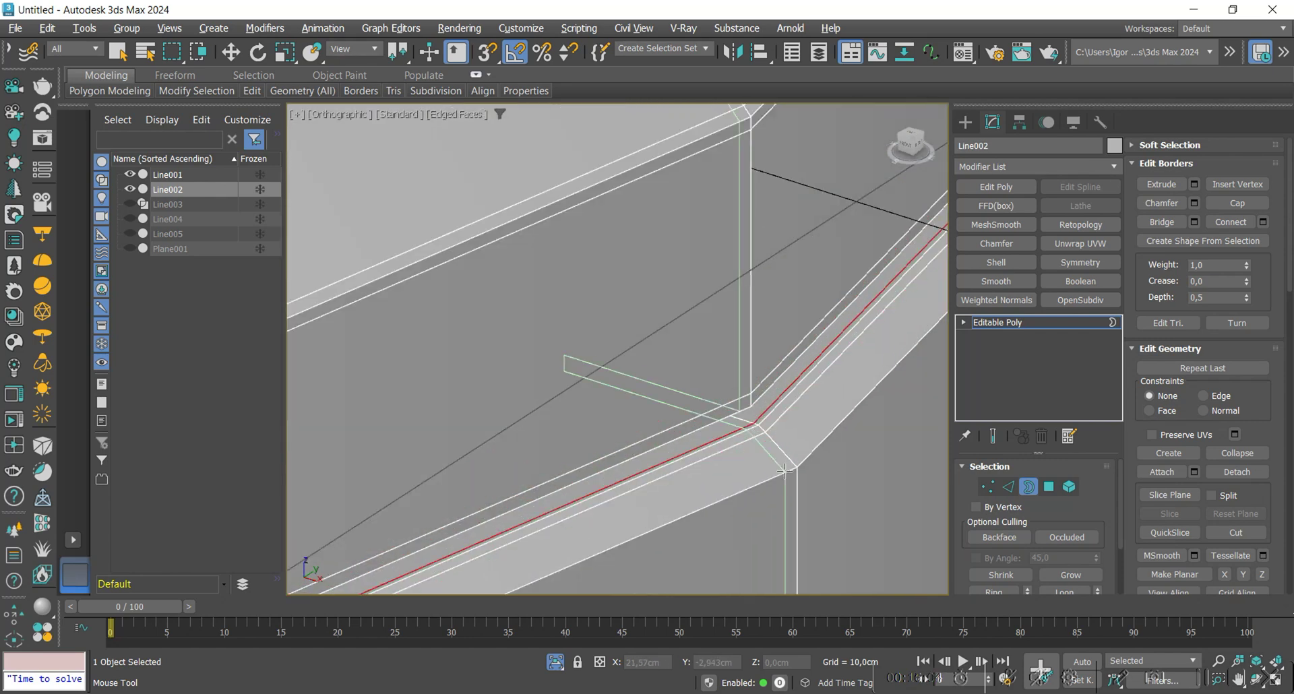
scroll(794, 480, down, 6)
alt+middle_drag(793, 471, 791, 436)
scroll(779, 314, up, 4)
scroll(770, 322, down, 6)
right_click(791, 435)
Step: Leave edge editing, smooth the housing with OpenSubdiv at 2 iterations and bring back the rest of the bulb
key(F4)
key(F4)
alt+middle_drag(708, 229, 690, 279)
scroll(727, 272, up, 3)
key(F4)
click(1028, 323)
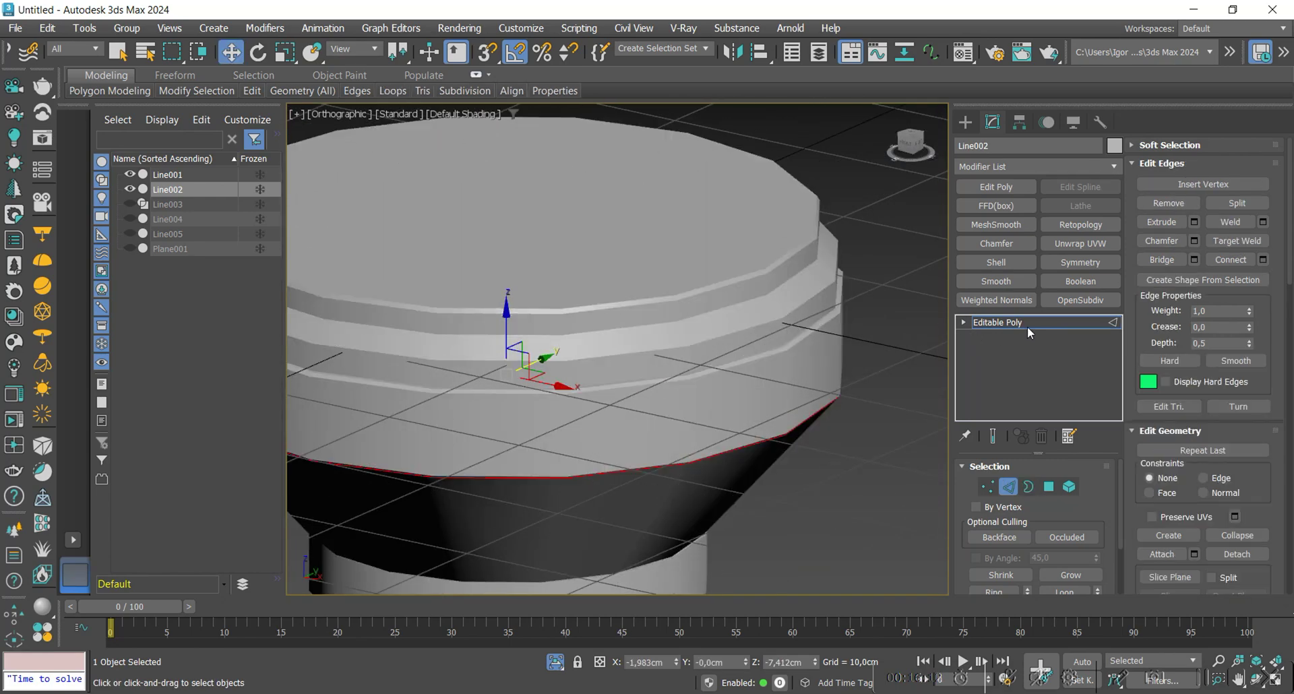
click(1081, 300)
click(1094, 493)
key(alt+q)
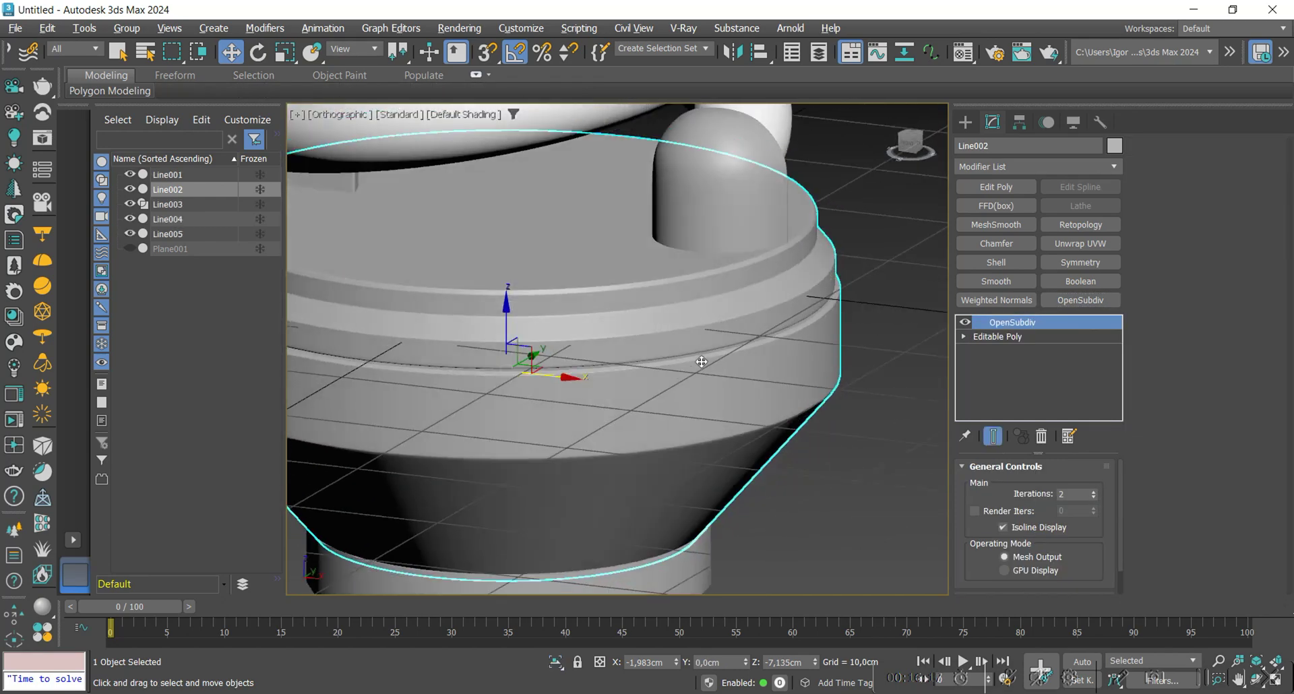
alt+middle_drag(667, 394, 664, 412)
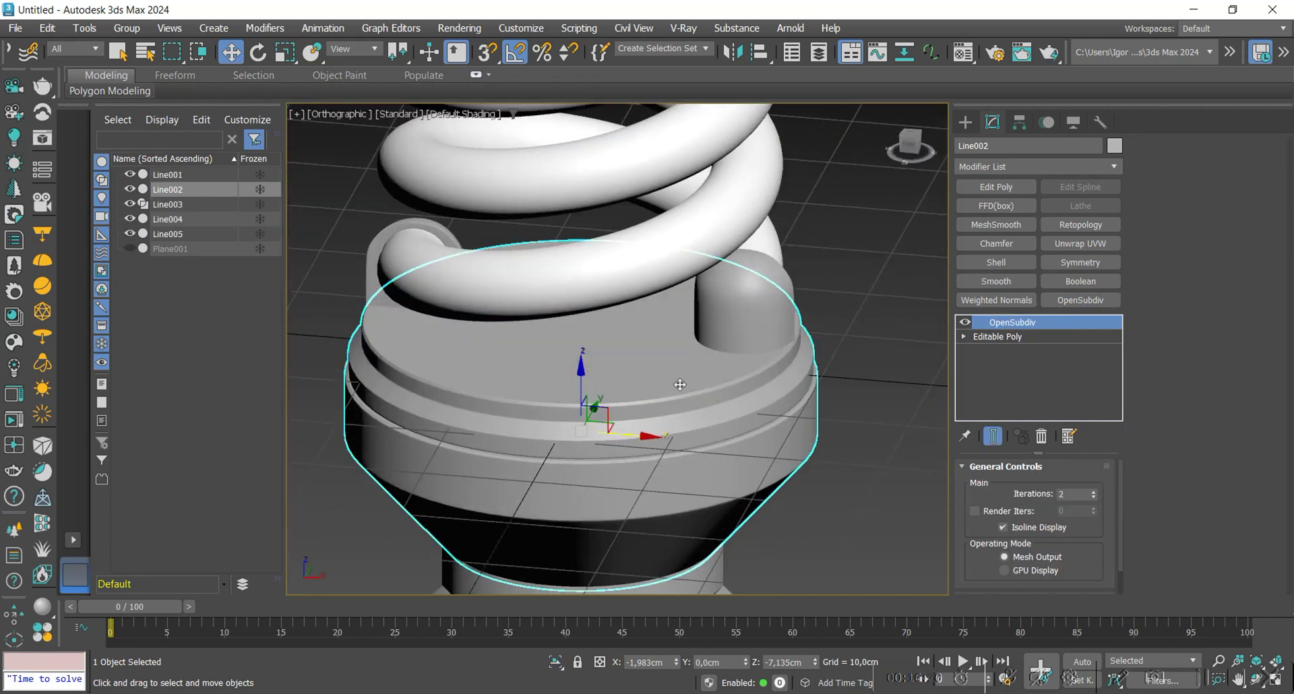
scroll(786, 354, up, 4)
scroll(735, 236, down, 4)
alt+middle_drag(688, 344, 659, 295)
Step: Collapse both domed posts to Editable Poly and attach them into one object
click(365, 260)
click(759, 257)
click(651, 371)
click(705, 273)
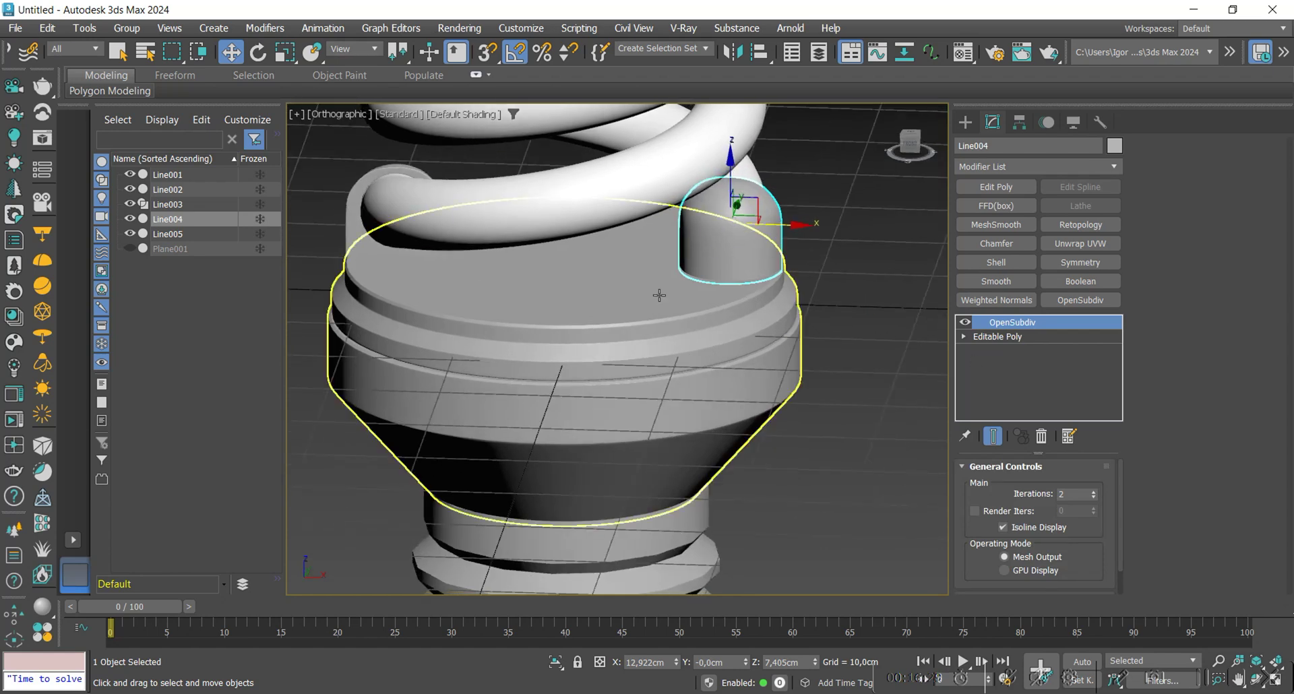
right_click(1039, 322)
click(1157, 344)
click(346, 204)
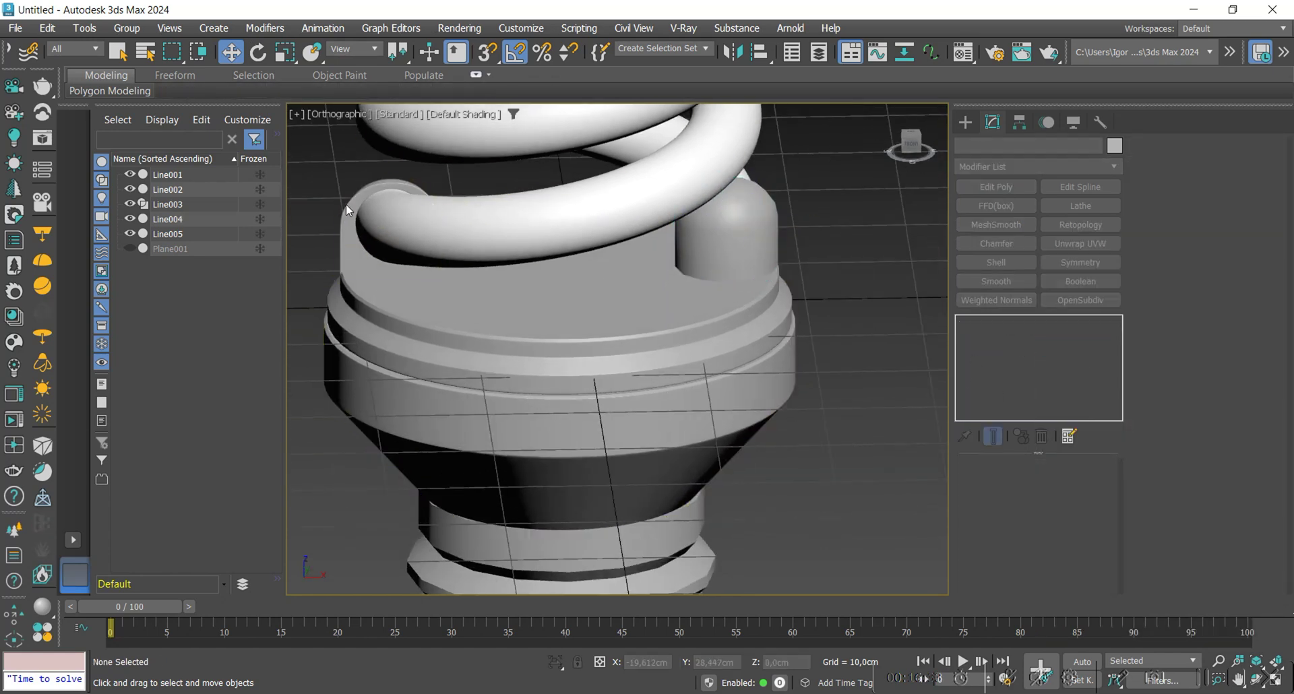
click(345, 203)
right_click(1042, 322)
click(1156, 344)
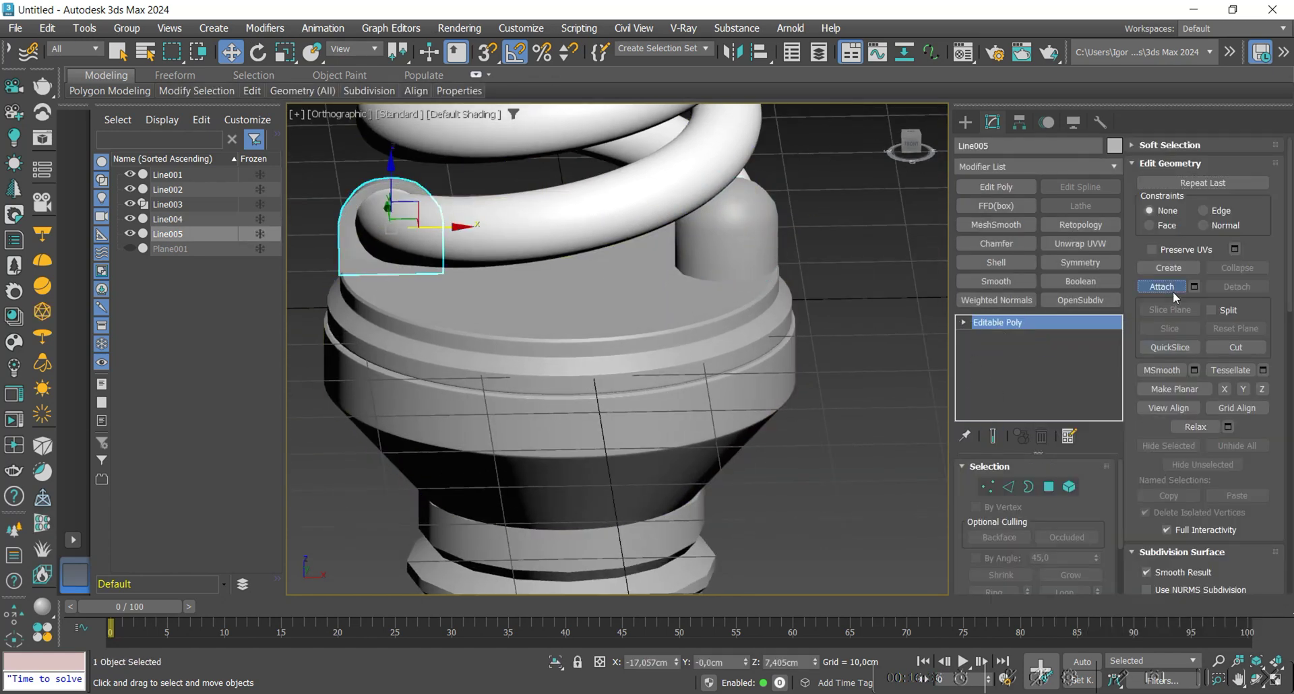
click(778, 249)
key(w)
Step: Smooth the joined posts with OpenSubdiv at 2 iterations and centre their pivot to the object
click(1080, 300)
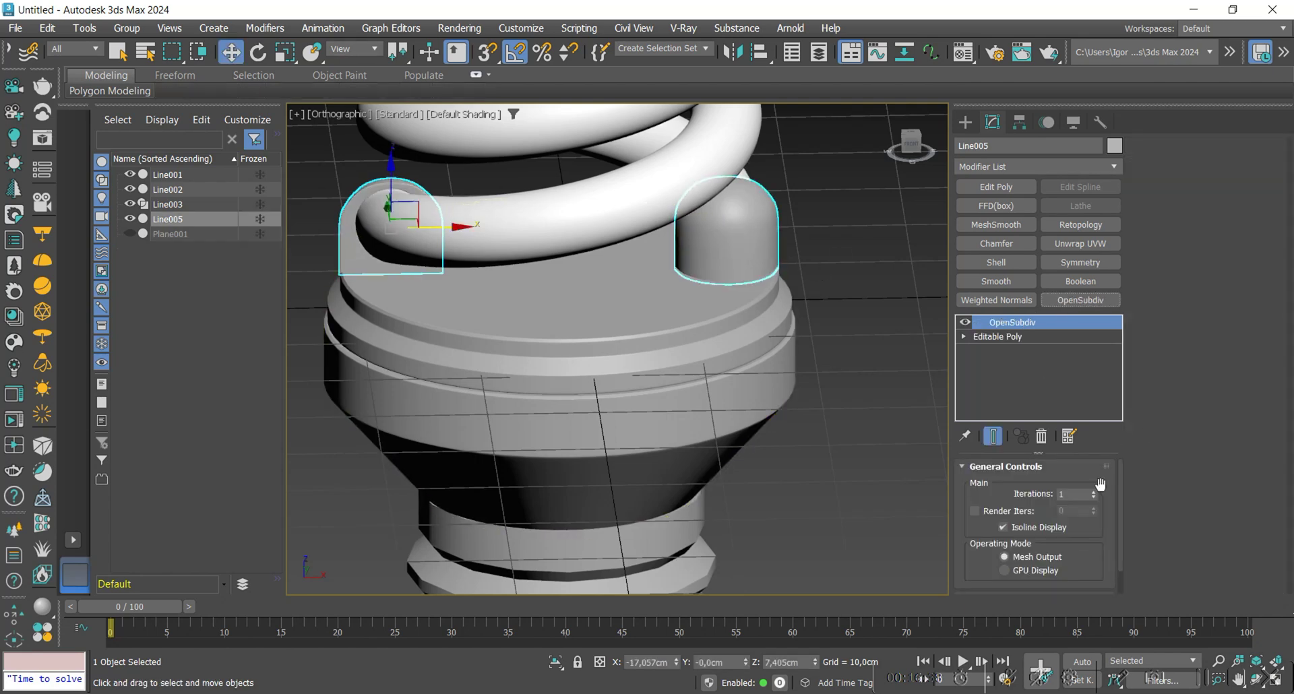
click(1019, 122)
click(1035, 231)
click(1023, 233)
click(992, 122)
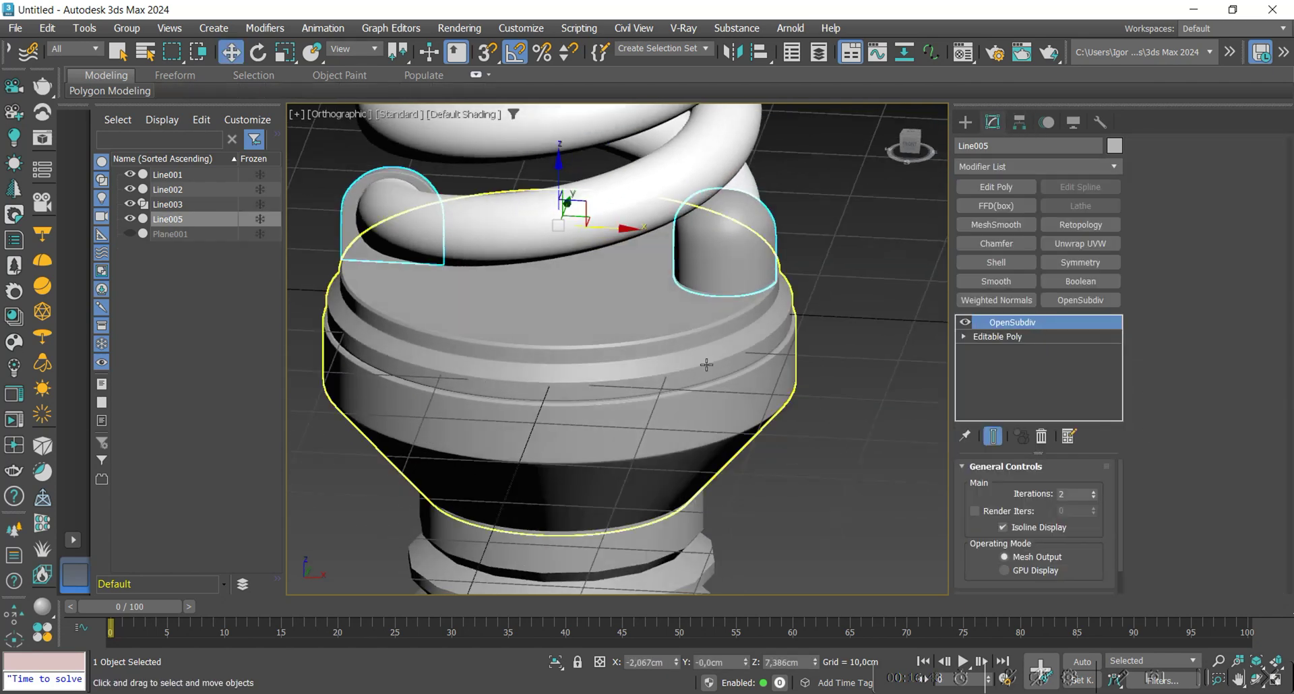
Step: Align the housing to the joined posts in X and Y position, centre to centre
click(676, 211)
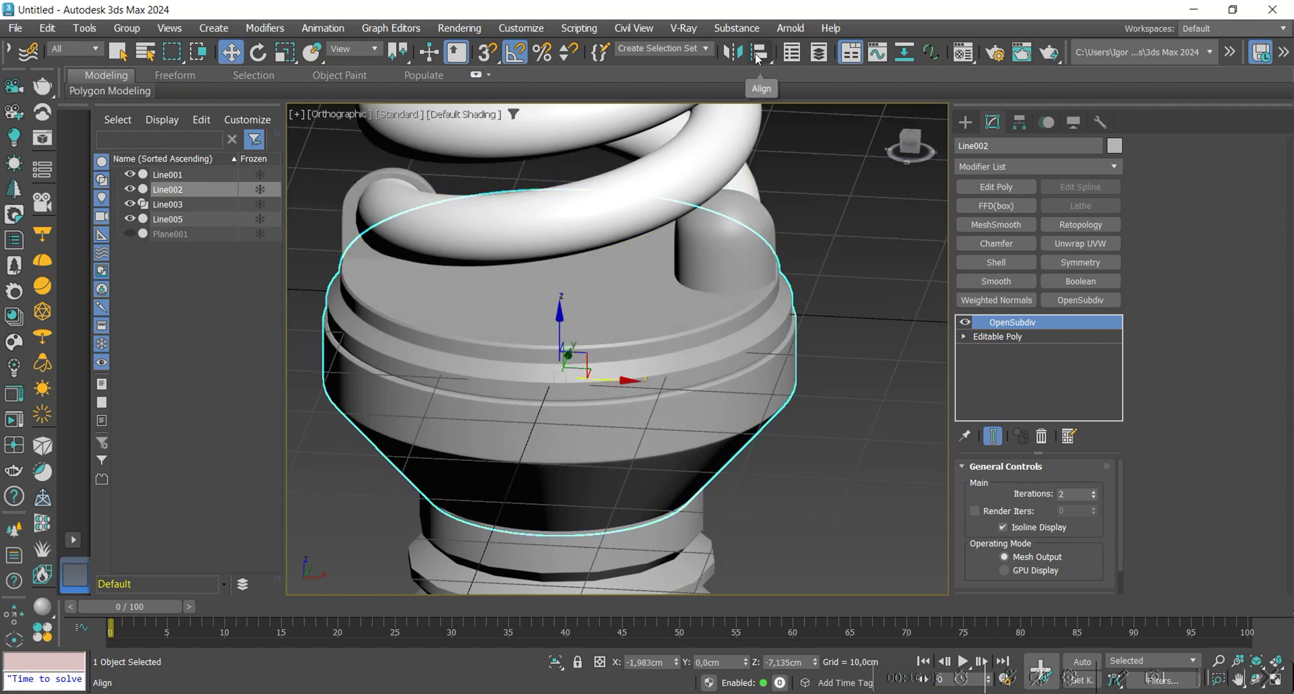
click(759, 58)
click(719, 255)
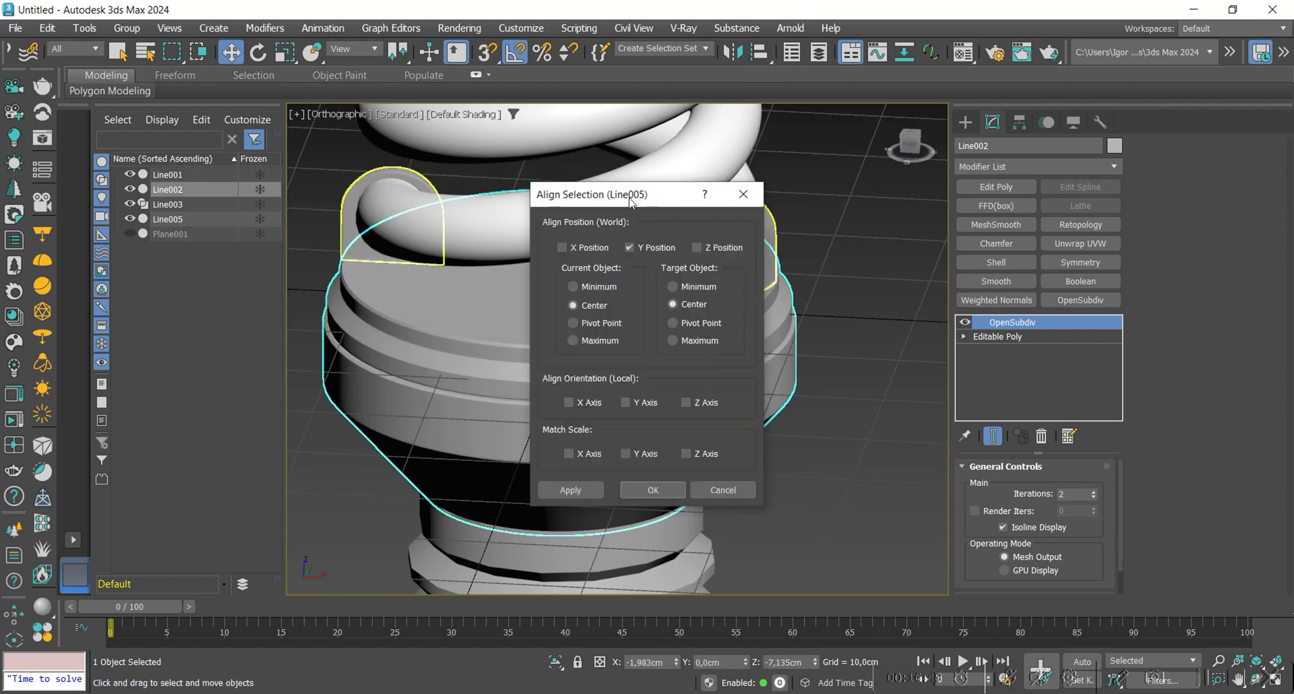
drag(628, 198, 818, 219)
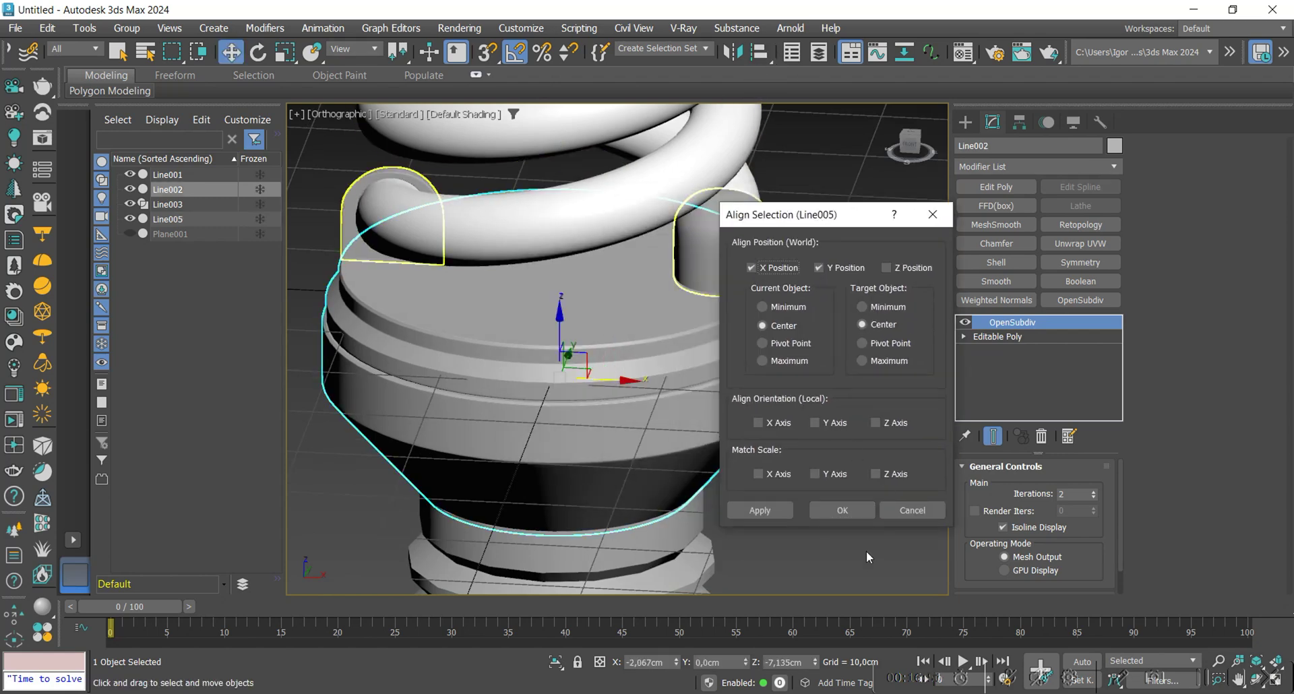
click(864, 507)
Step: Select the threaded screw base and centre its pivot to the object
middle_drag(833, 463, 833, 331)
click(682, 458)
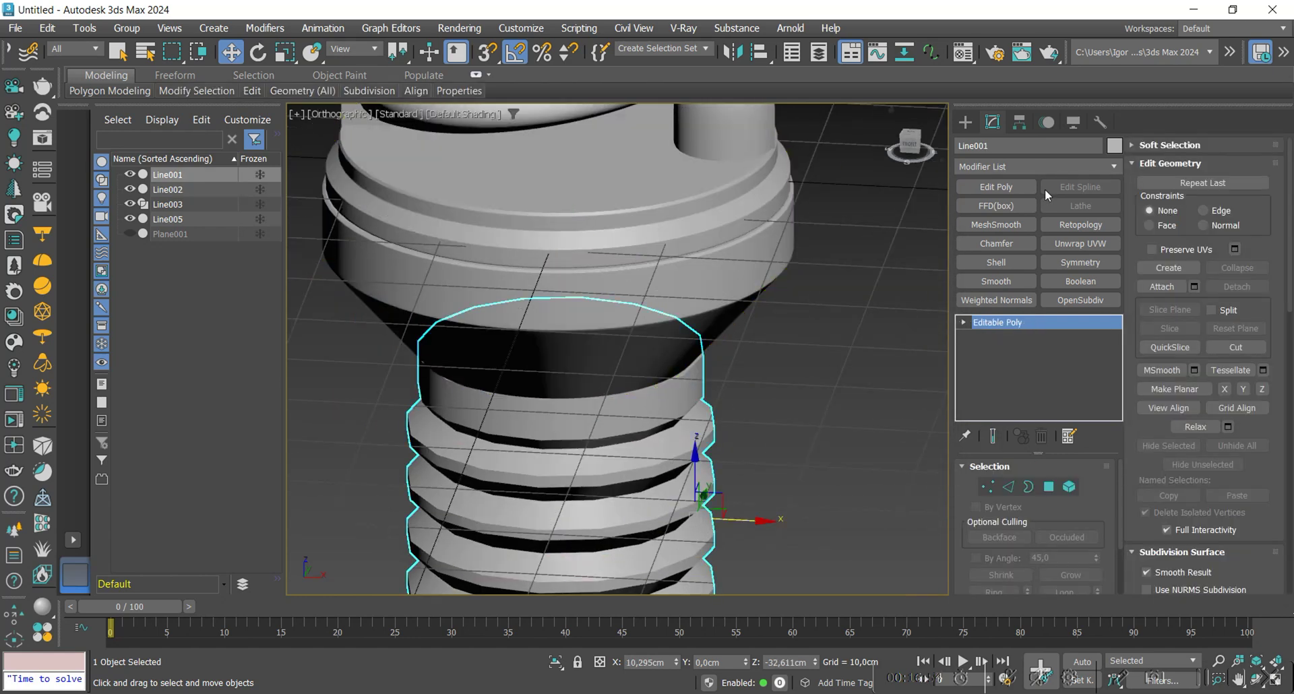
click(1019, 122)
click(1035, 232)
click(1034, 317)
click(1035, 231)
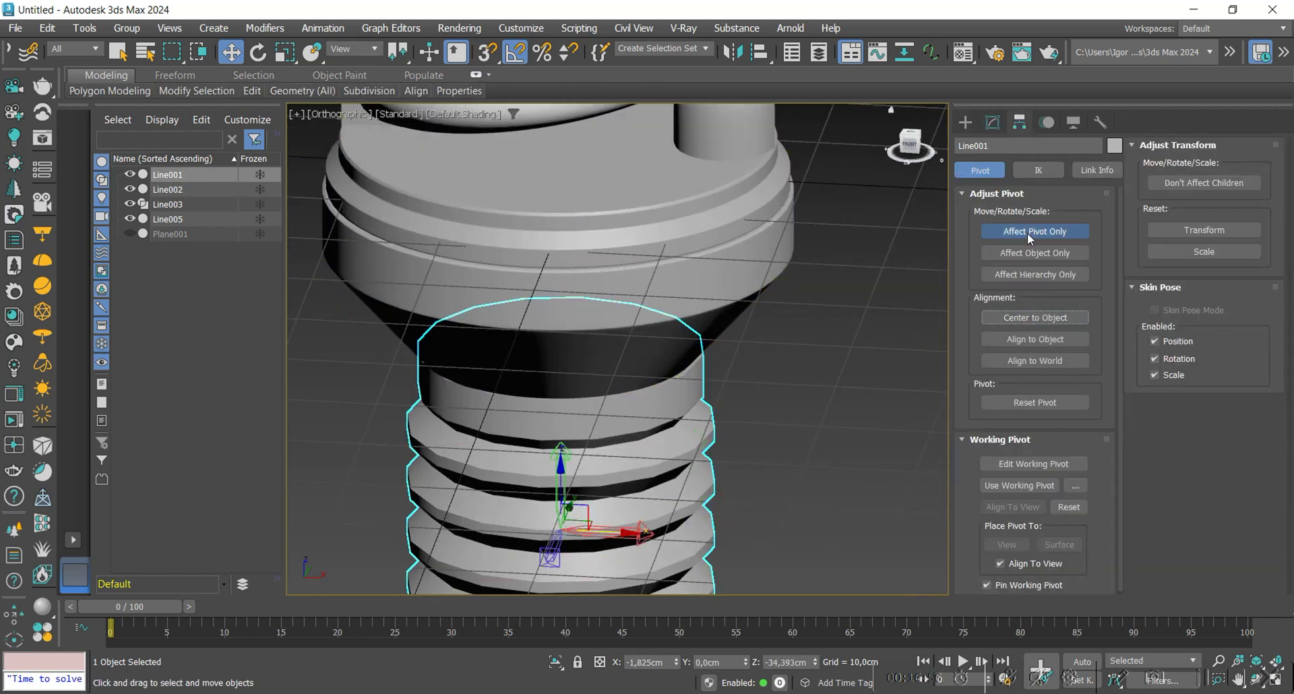
Step: Align the screw base to the housing in X and Y position, centre to centre
click(769, 55)
click(723, 301)
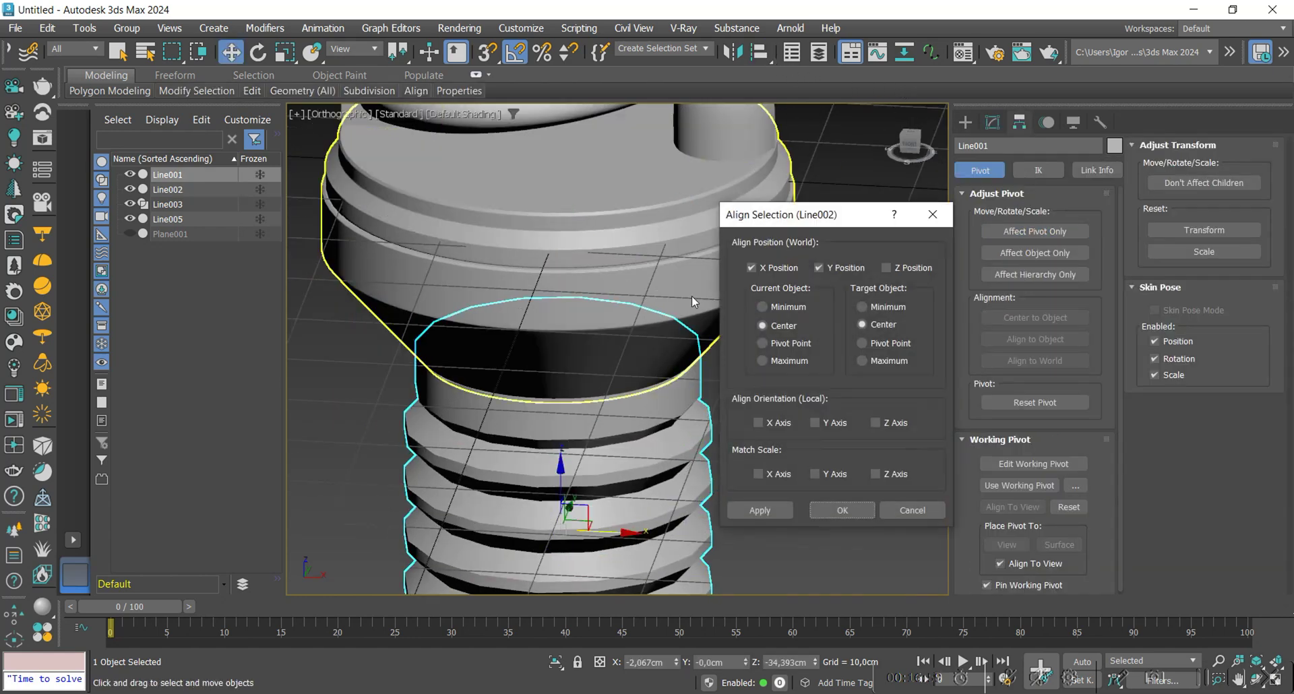
click(855, 517)
scroll(747, 465, down, 3)
alt+middle_drag(730, 419, 743, 394)
Step: Select the housing and scale it slightly and uniformly as a whole object
scroll(756, 260, up, 5)
click(768, 255)
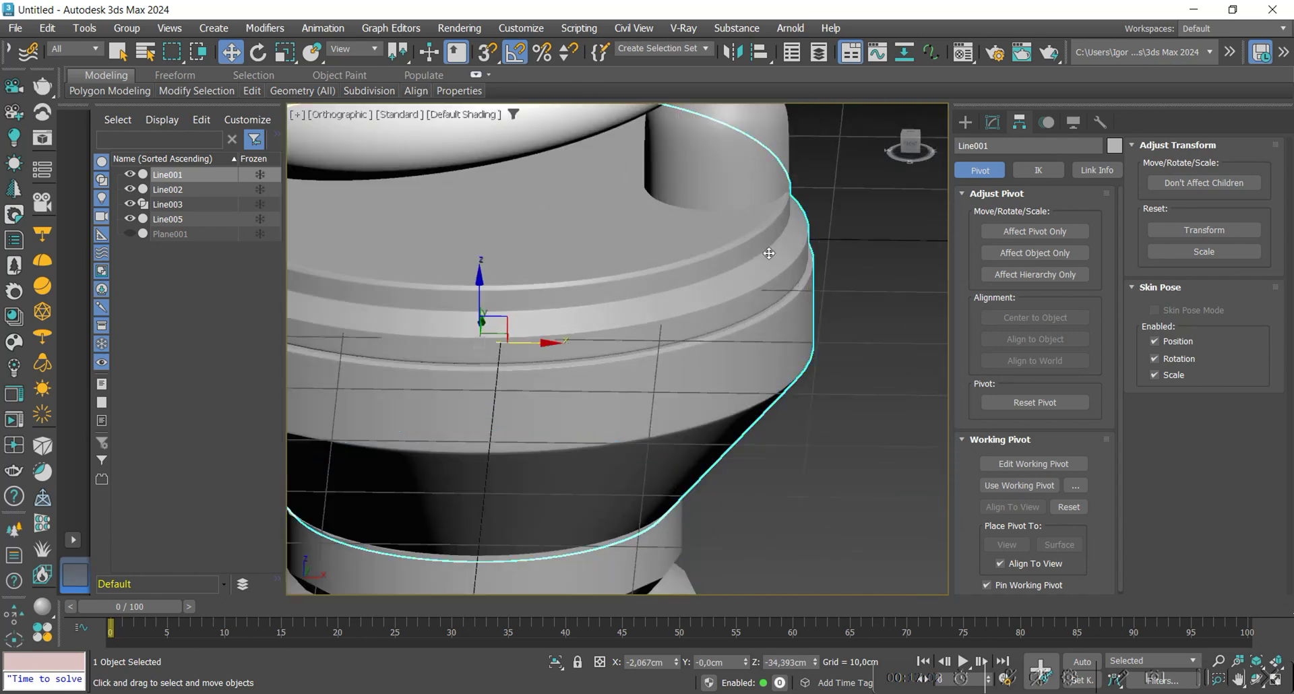
click(992, 122)
scroll(601, 364, down, 2)
key(r)
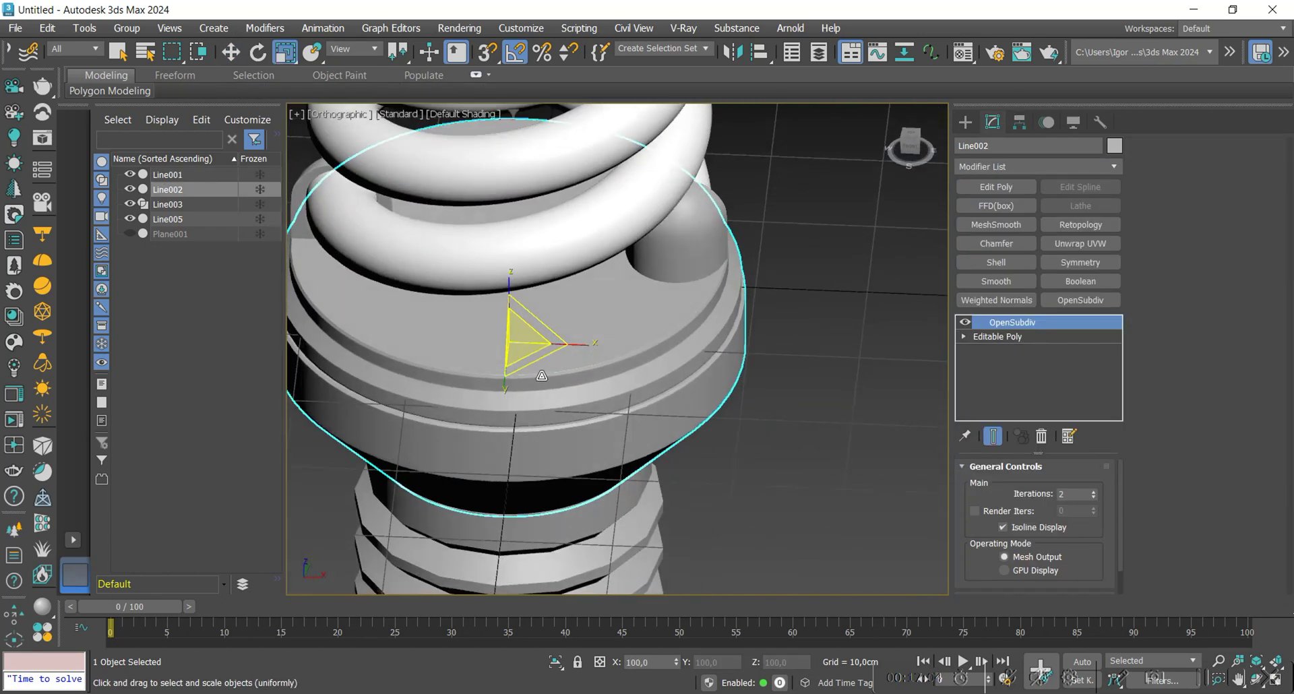
drag(538, 360, 540, 360)
key(w)
alt+middle_drag(731, 266, 695, 382)
key(f)
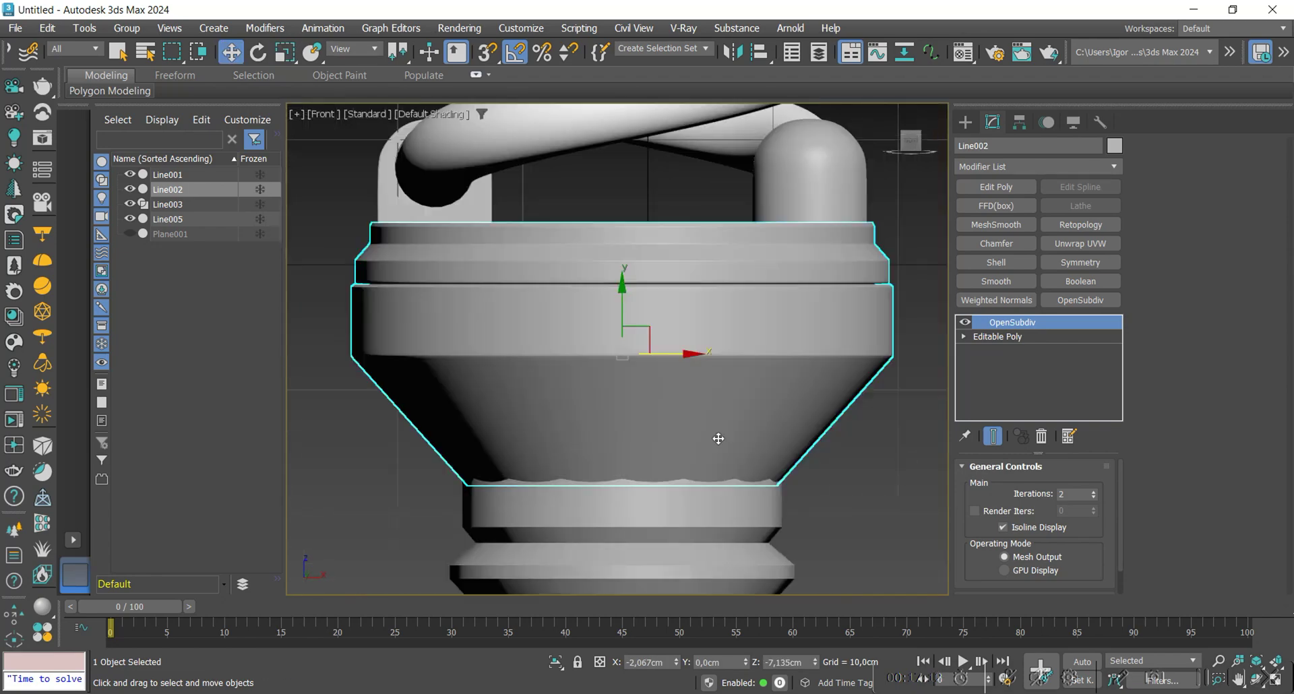
Step: Scale the housing's bottom ring of vertices to 97 percent and shift it slightly down into the screw base
middle_drag(716, 438, 688, 346)
click(1005, 336)
key(1)
middle_drag(833, 462, 851, 468)
key(F3)
drag(852, 467, 405, 367)
key(F3)
middle_drag(583, 440, 573, 412)
scroll(574, 410, up, 2)
key(r)
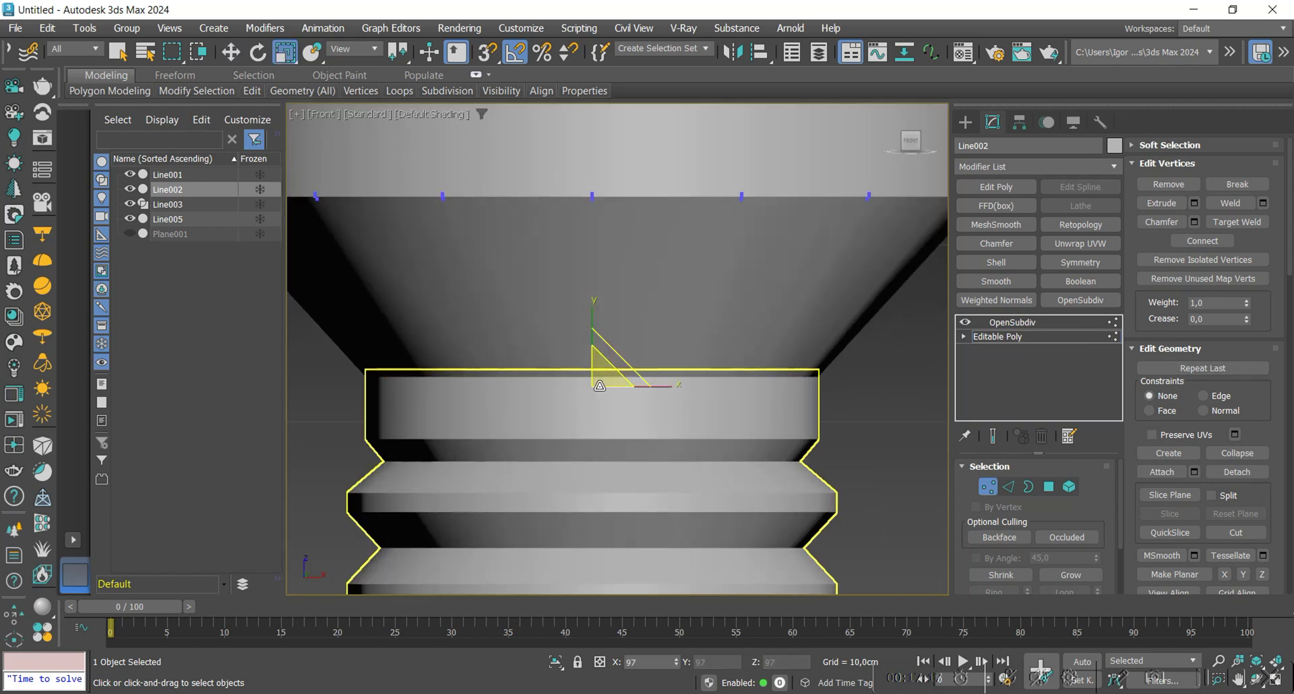
drag(602, 377, 602, 388)
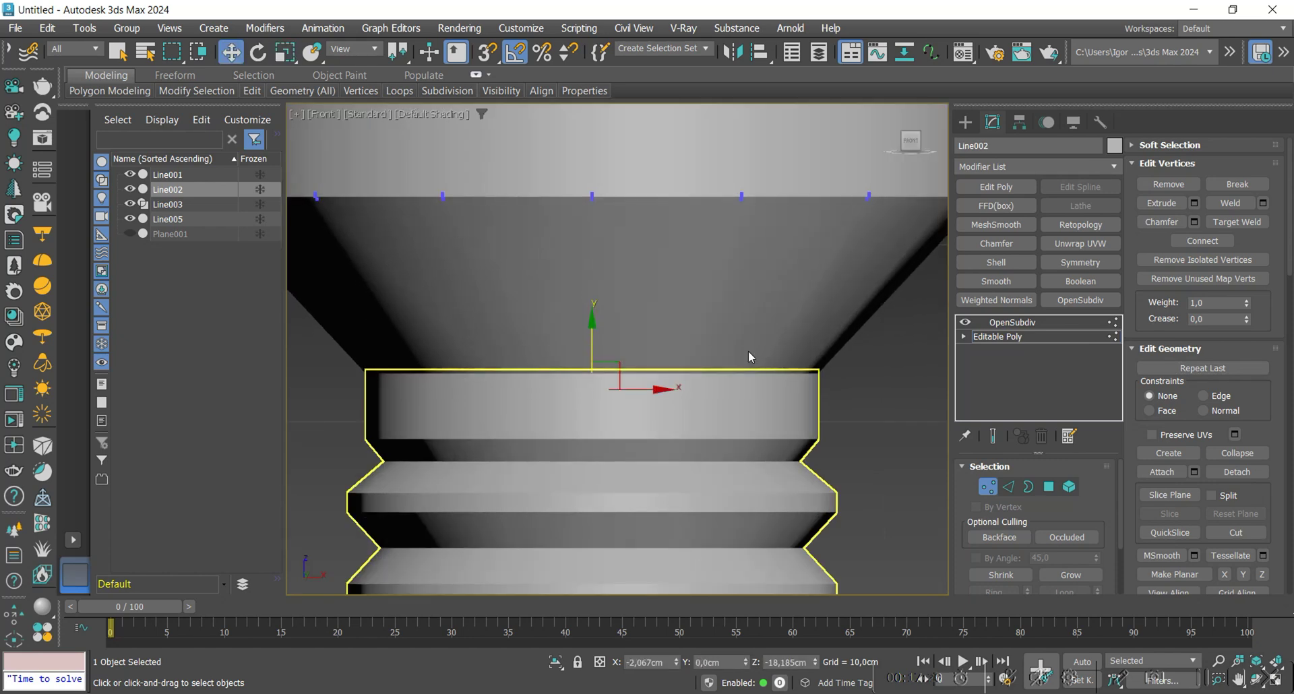
click(982, 325)
Step: Extend the open border under the screw base inward in concentric rings, scaling to 56 percent, and collapse it to a centre point
click(836, 394)
key(F4)
click(808, 383)
middle_drag(792, 397, 772, 383)
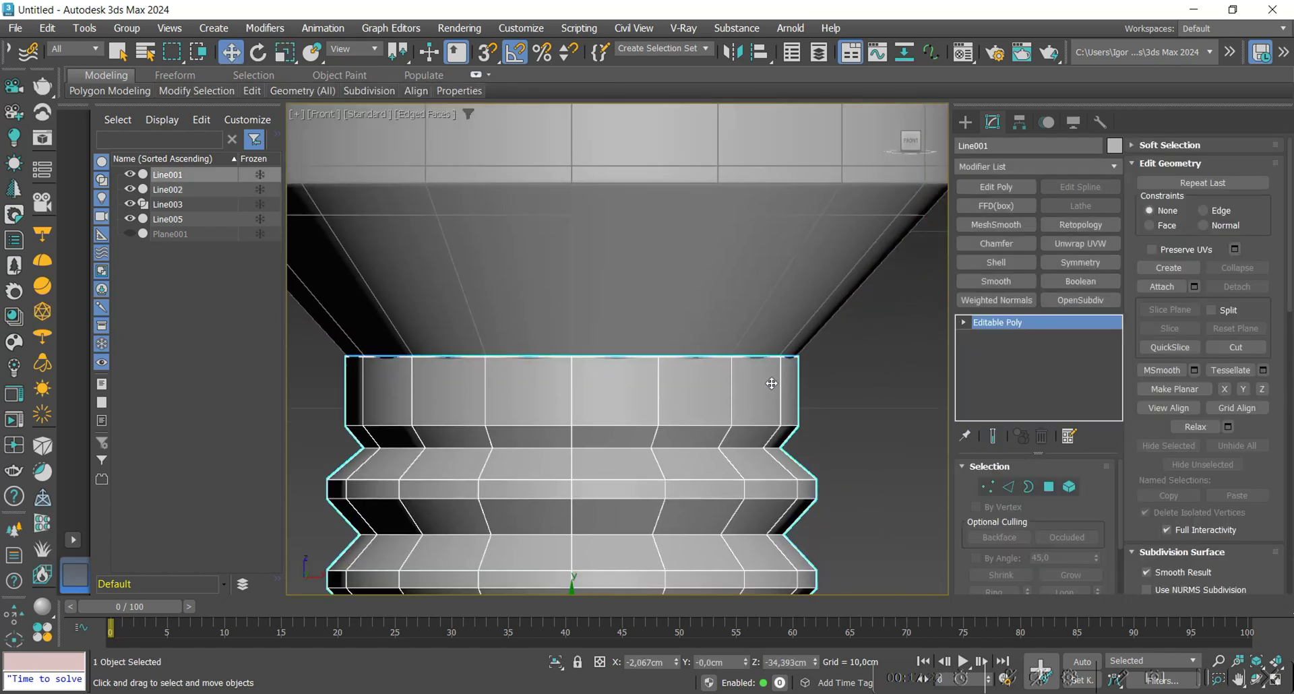
scroll(782, 381, up, 3)
scroll(782, 381, down, 6)
middle_drag(677, 522, 671, 417)
key(3)
alt+middle_drag(674, 488, 630, 482)
scroll(683, 492, up, 2)
click(684, 495)
key(r)
scroll(629, 489, up, 2)
drag(630, 488, 639, 545)
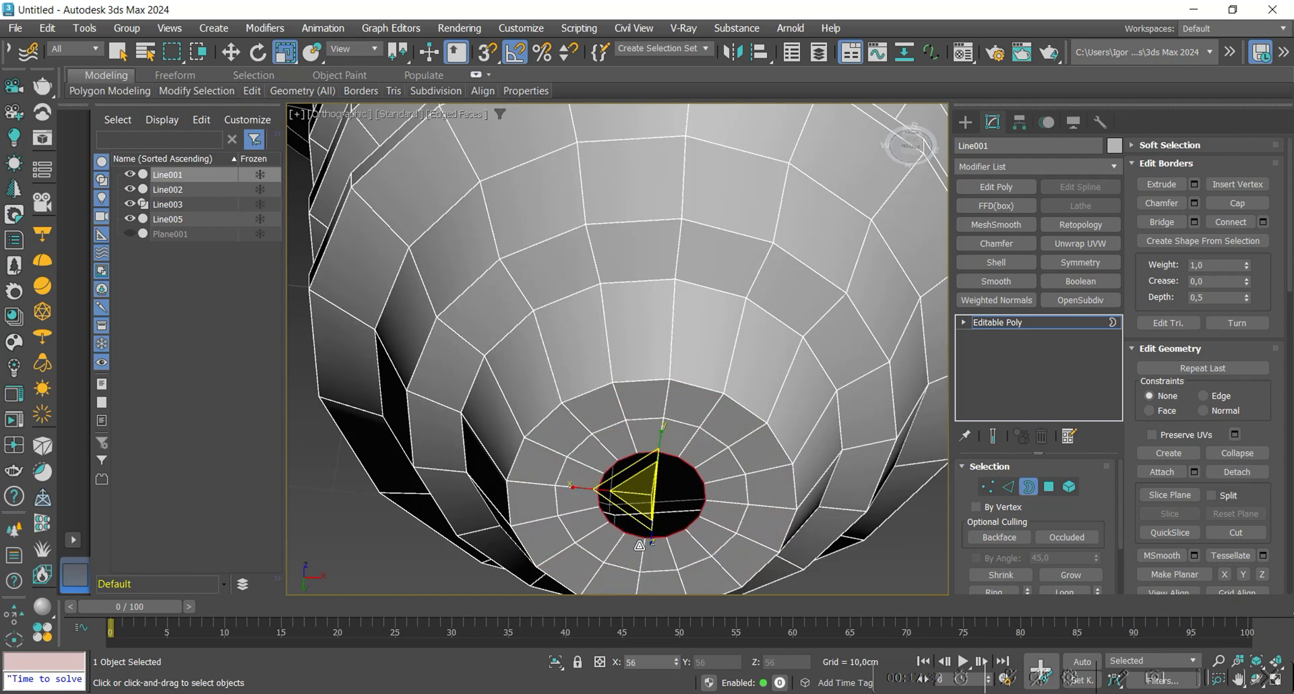
click(1247, 458)
scroll(755, 481, up, 3)
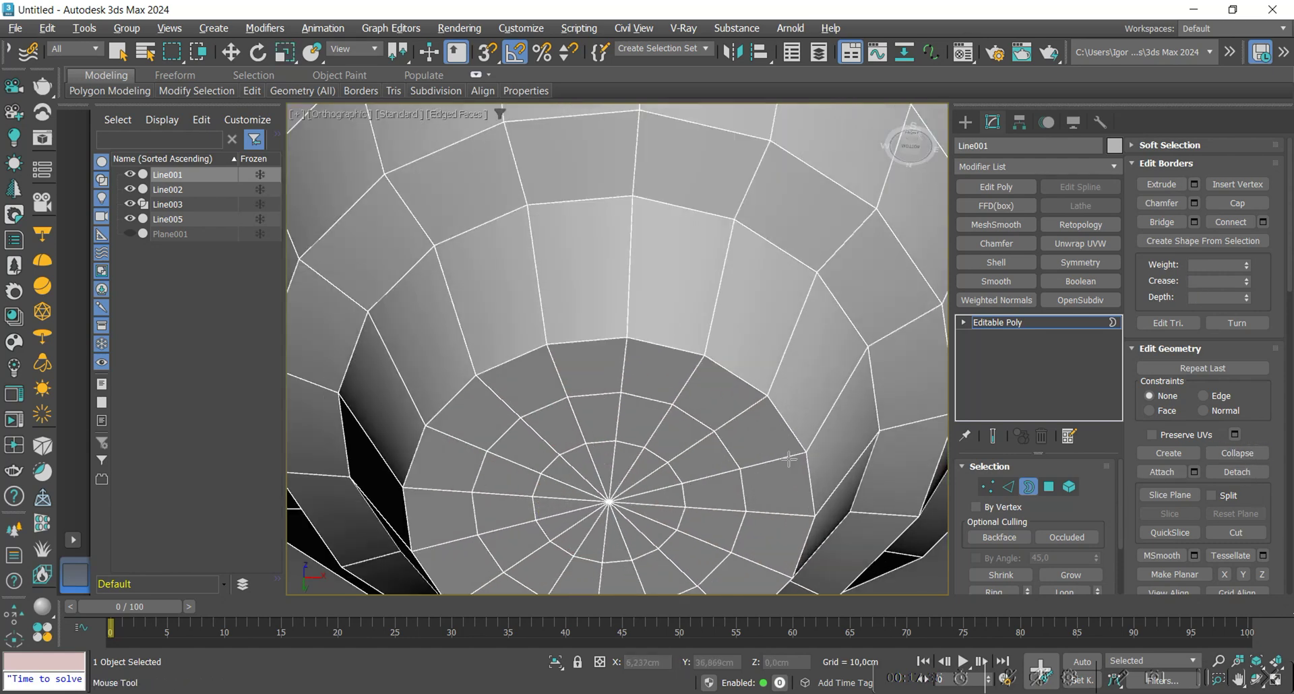
Step: Add supporting edge loops on both sides of the screw base's bottom rim
click(793, 457)
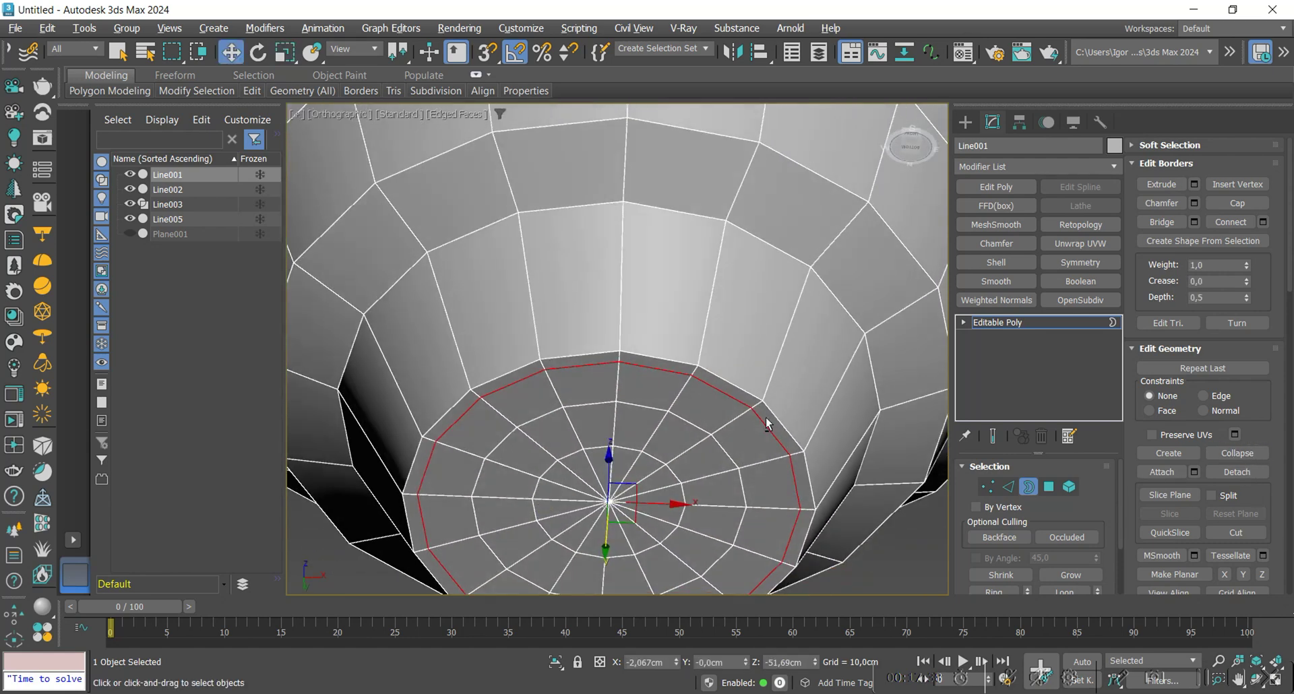
scroll(790, 472, up, 4)
key(w)
scroll(627, 442, down, 8)
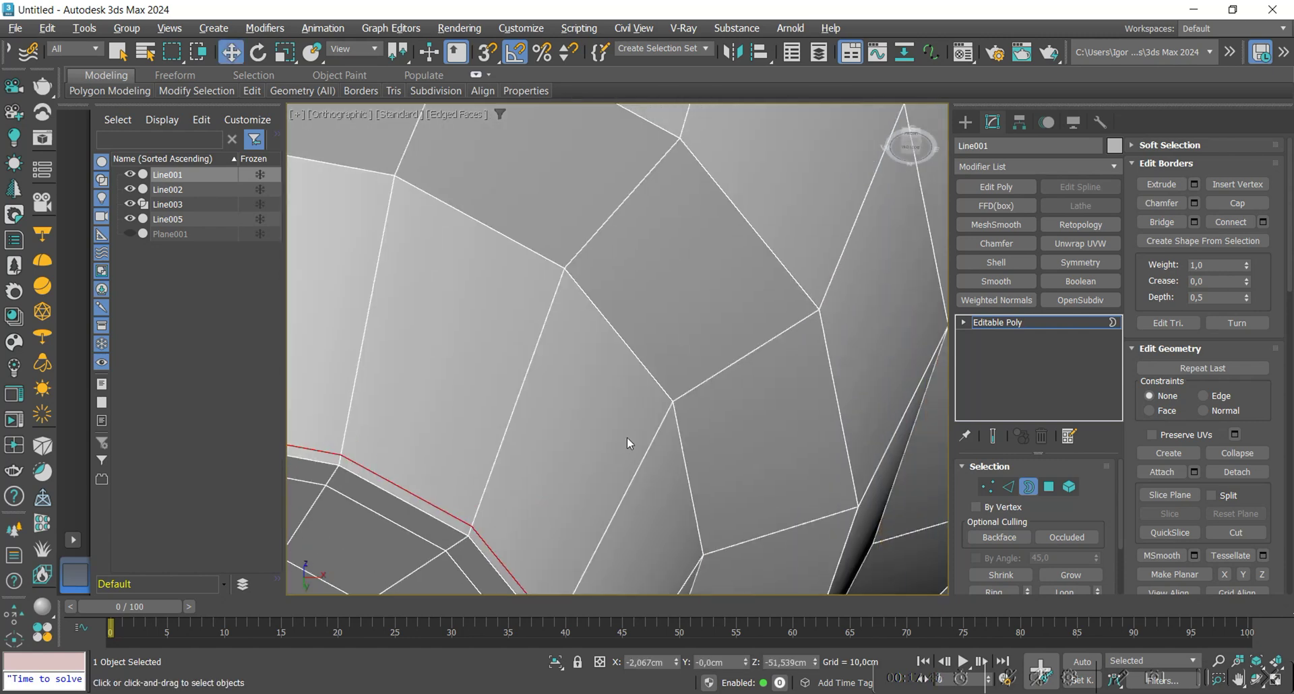
Step: Select the edge loop just above the bottom rim of the screw base and extrude it inward to form a crease
key(2)
scroll(631, 442, up, 4)
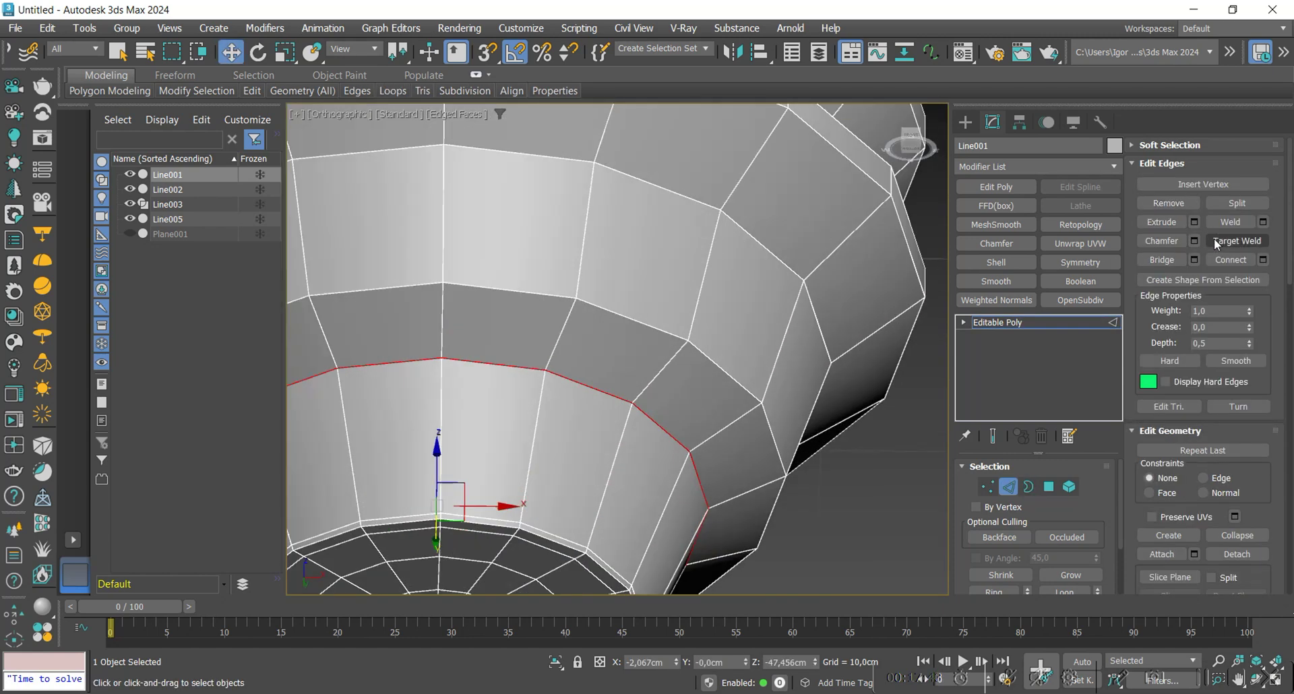
click(1194, 223)
middle_drag(641, 381, 590, 413)
right_click(632, 363)
right_click(630, 390)
scroll(589, 413, up, 4)
key(F3)
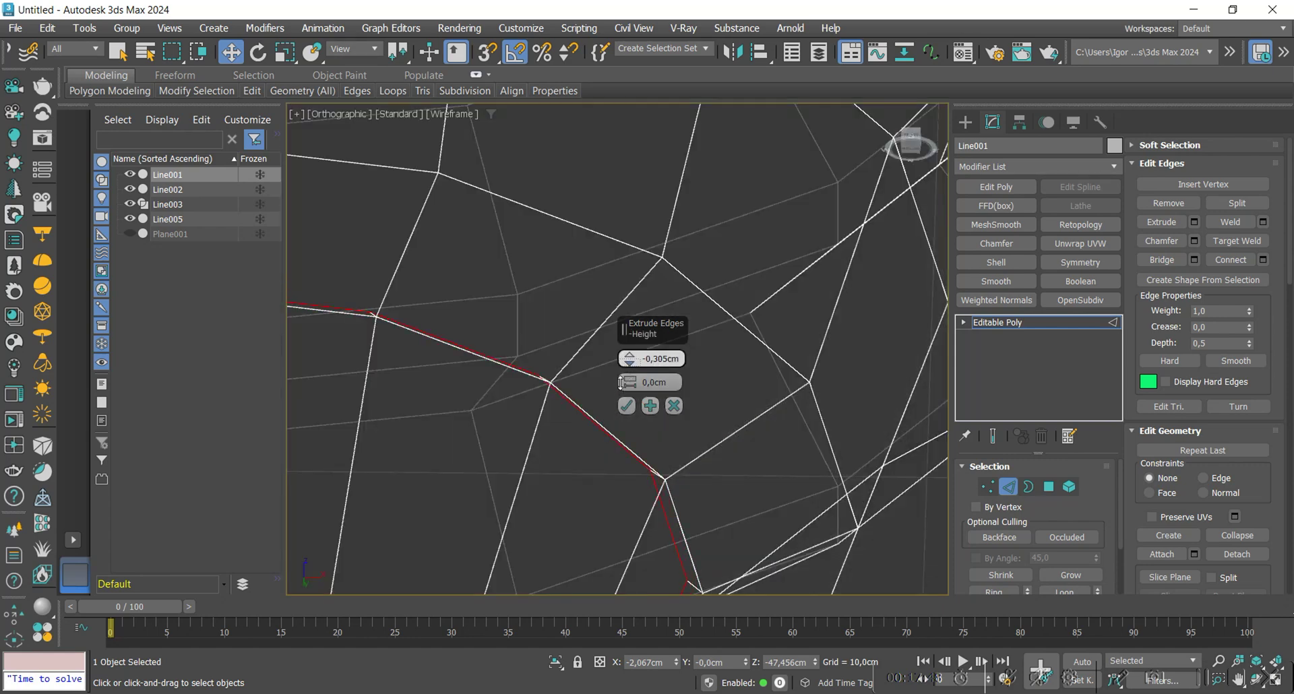
scroll(630, 390, up, 3)
drag(629, 370, 632, 350)
scroll(573, 380, down, 2)
key(F3)
click(627, 405)
Step: Add supporting edge loops beside the extruded crease and along the neighbouring edges at the lower end of the screw base
scroll(606, 397, up, 4)
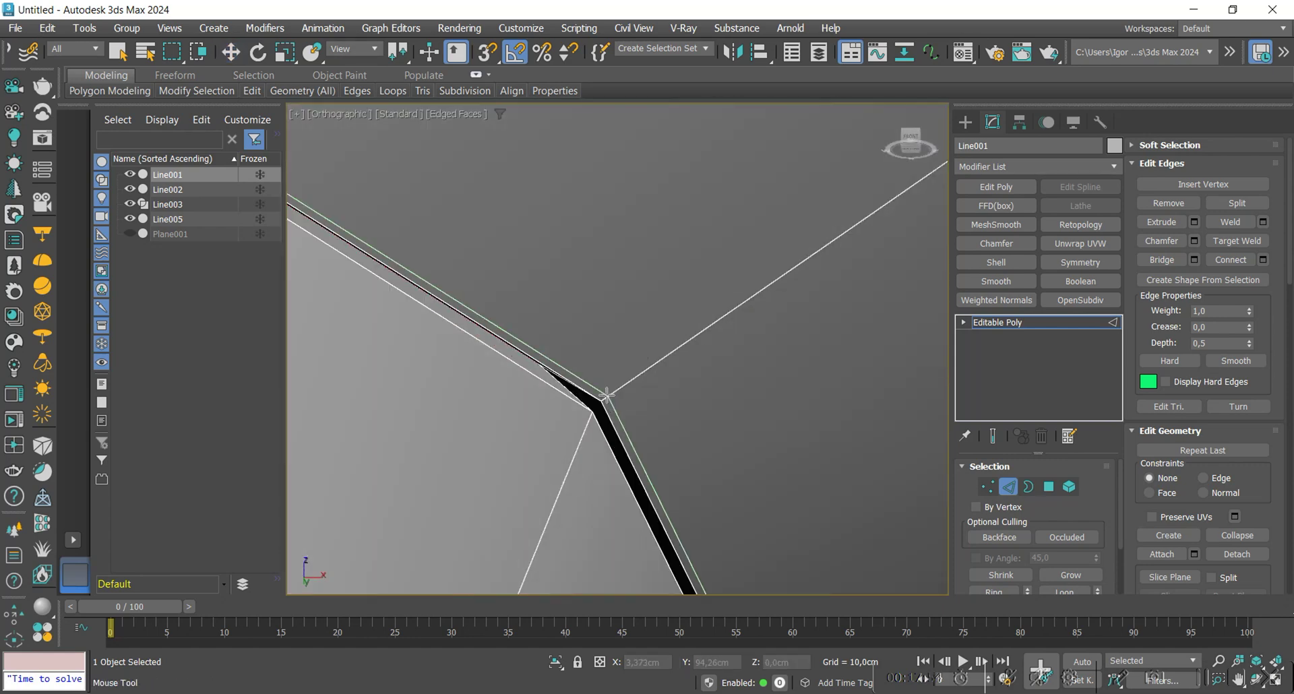
scroll(591, 419, down, 4)
scroll(715, 387, up, 3)
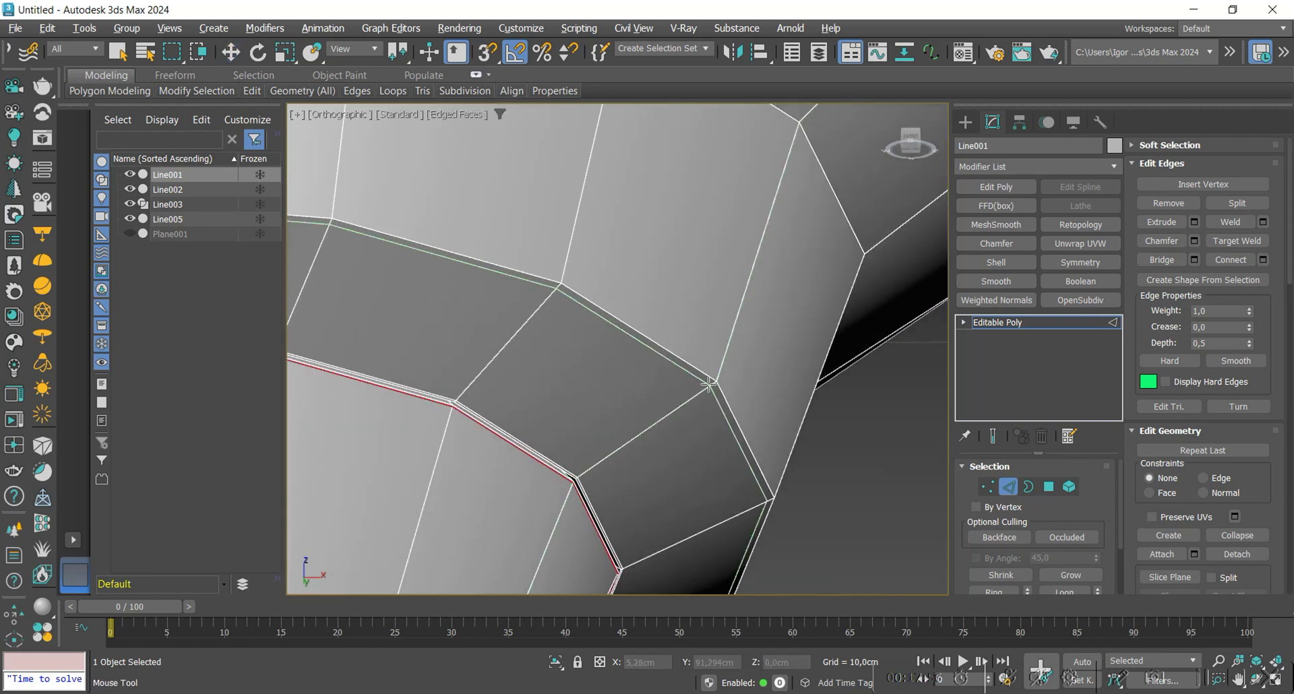
scroll(709, 382, down, 6)
key(w)
scroll(700, 410, up, 4)
scroll(699, 410, up, 3)
double_click(701, 407)
scroll(701, 407, down, 2)
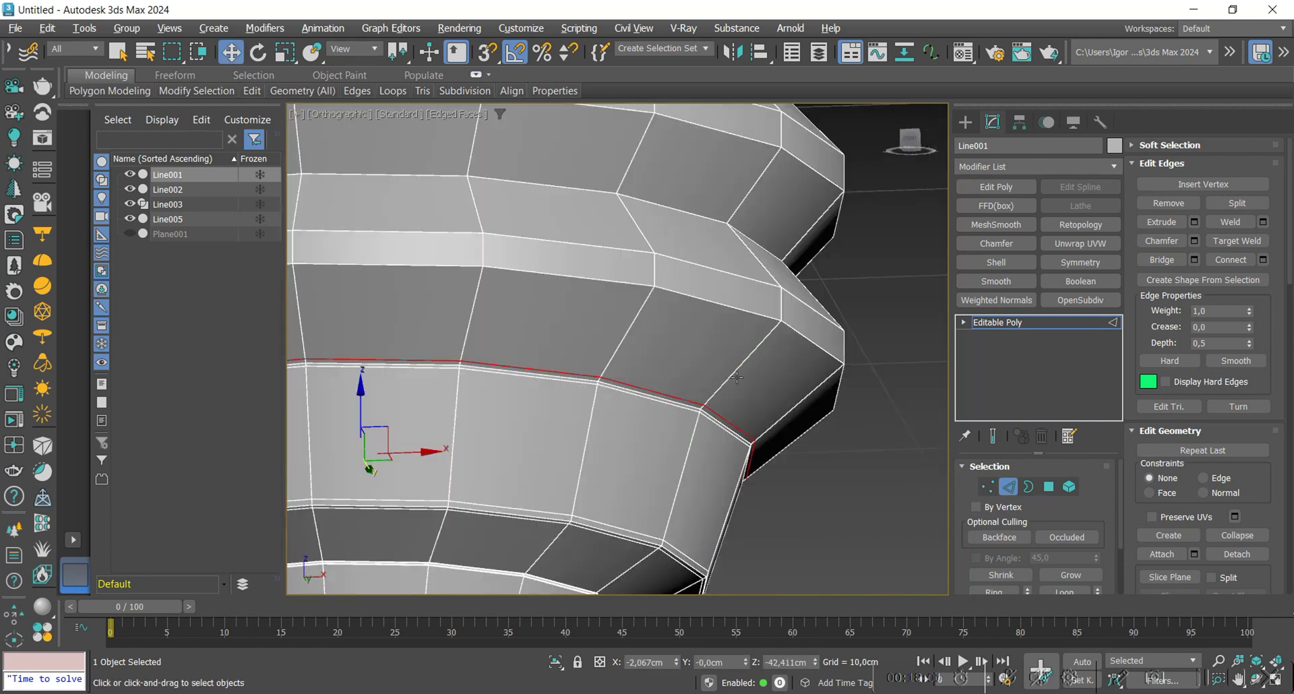
Step: Select the vertical edges on the crests of all the threads and connect them with one segment
alt+middle_drag(743, 370, 758, 386)
middle_drag(759, 385, 798, 390)
scroll(774, 239, down, 4)
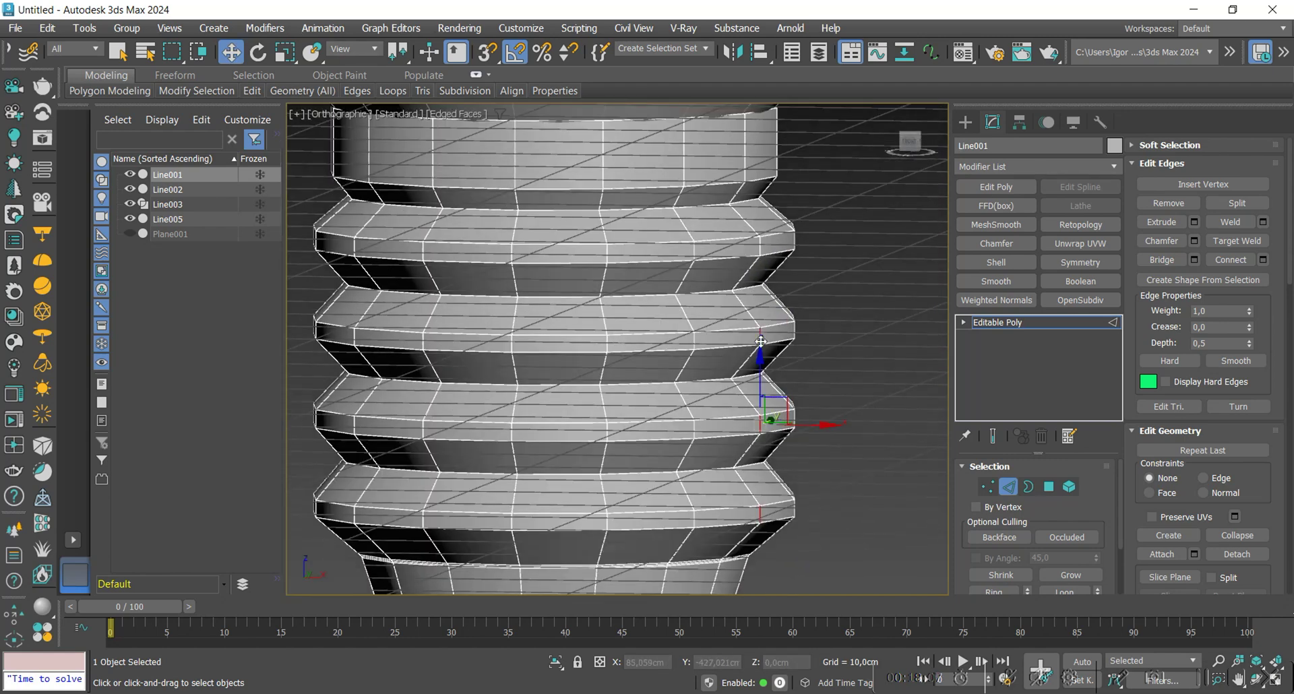
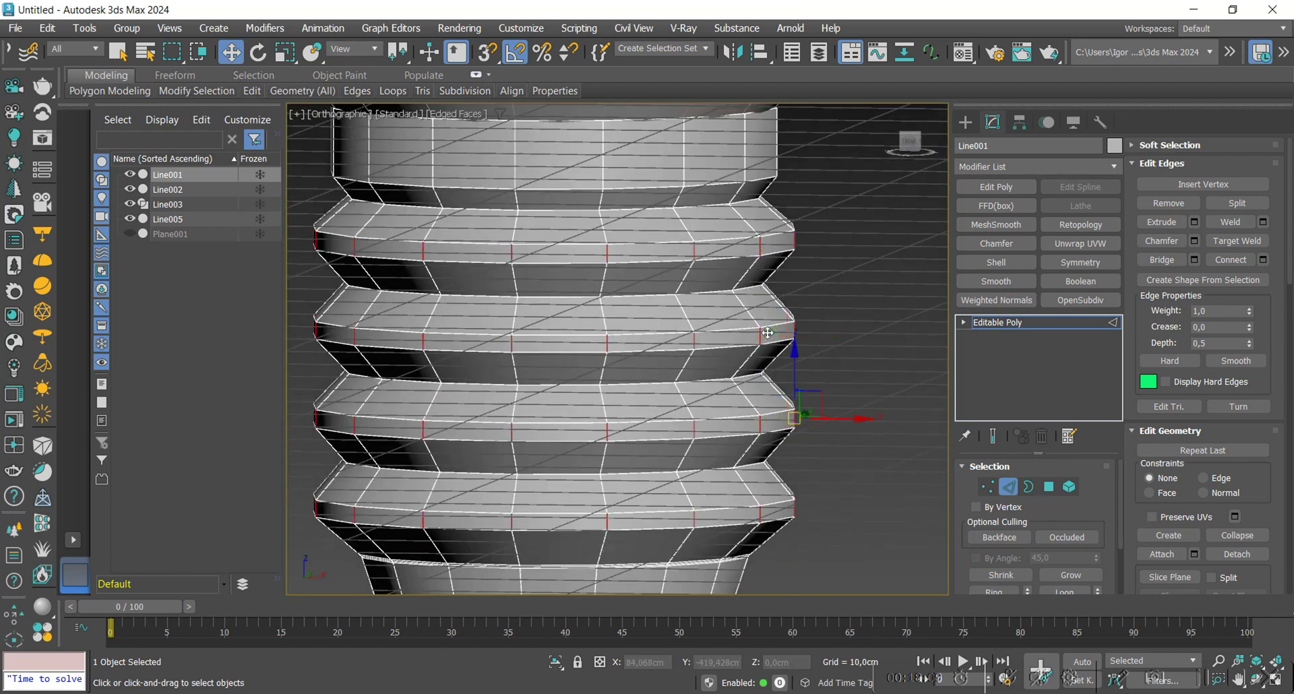
key(ctrl+shift+e)
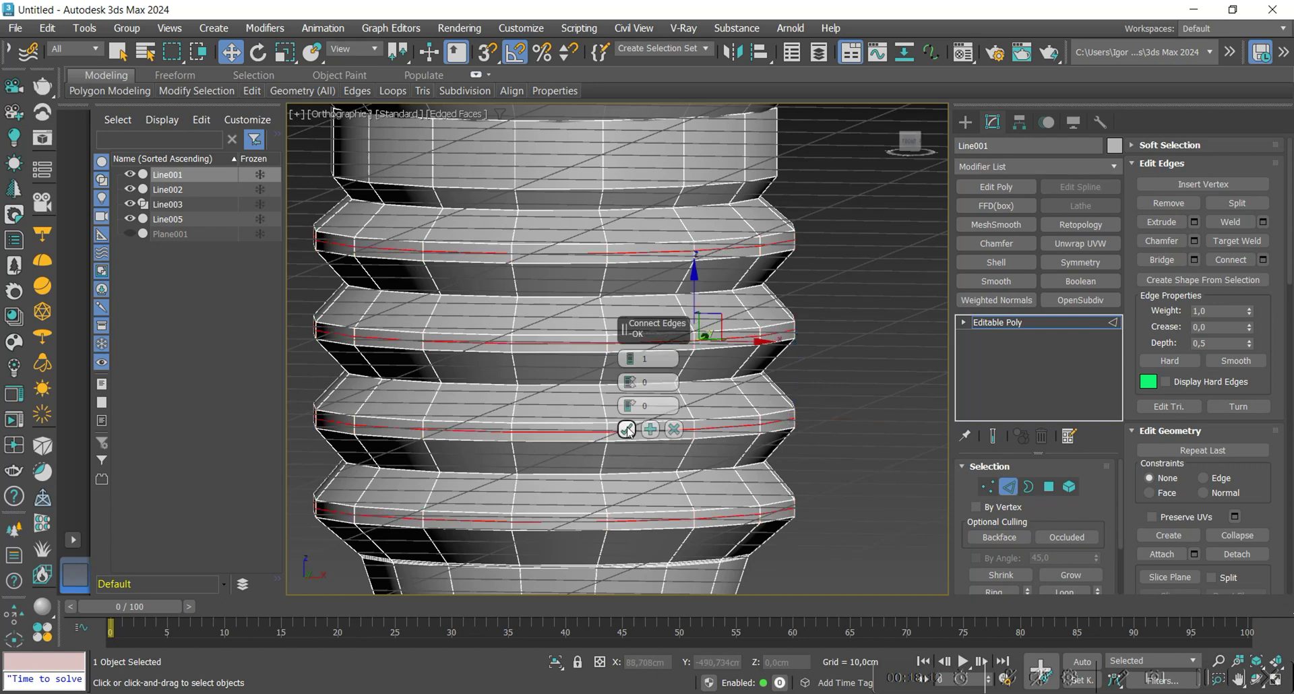
click(627, 429)
Step: Insert supporting edge loops around the groove beneath the screw base's upper collar
scroll(711, 375, up, 5)
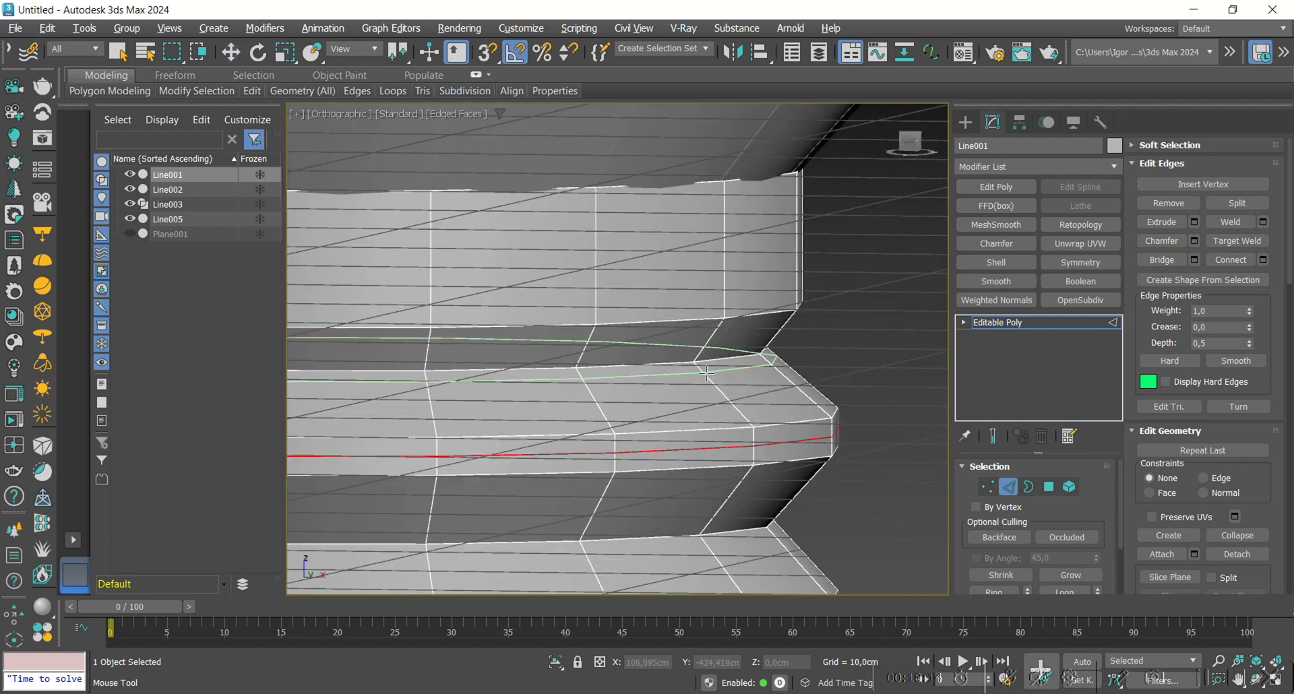
click(707, 373)
click(708, 349)
click(725, 317)
right_click(727, 318)
Step: Select the centre vertex of the screw base's bottom cap and enable soft selection with a falloff of about 5.2 cm
scroll(773, 208, down, 5)
alt+middle_drag(728, 415, 716, 332)
scroll(715, 332, up, 3)
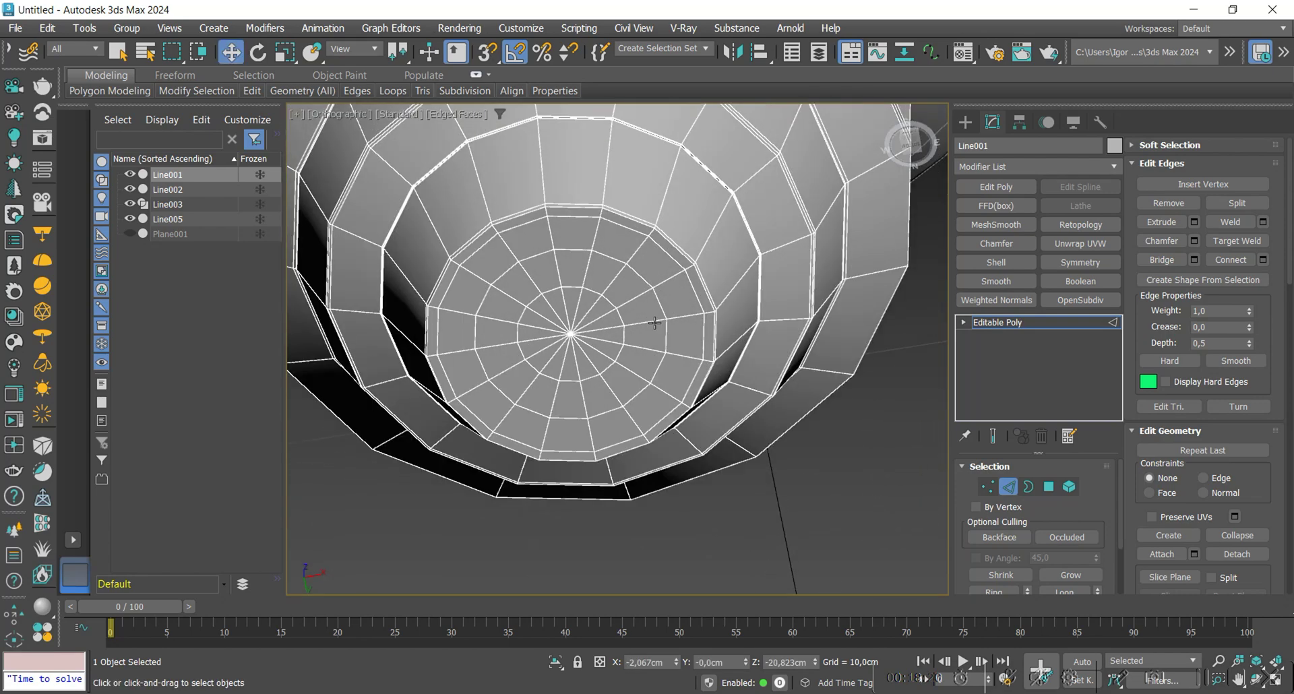
key(1)
click(573, 339)
alt+middle_drag(573, 340, 631, 398)
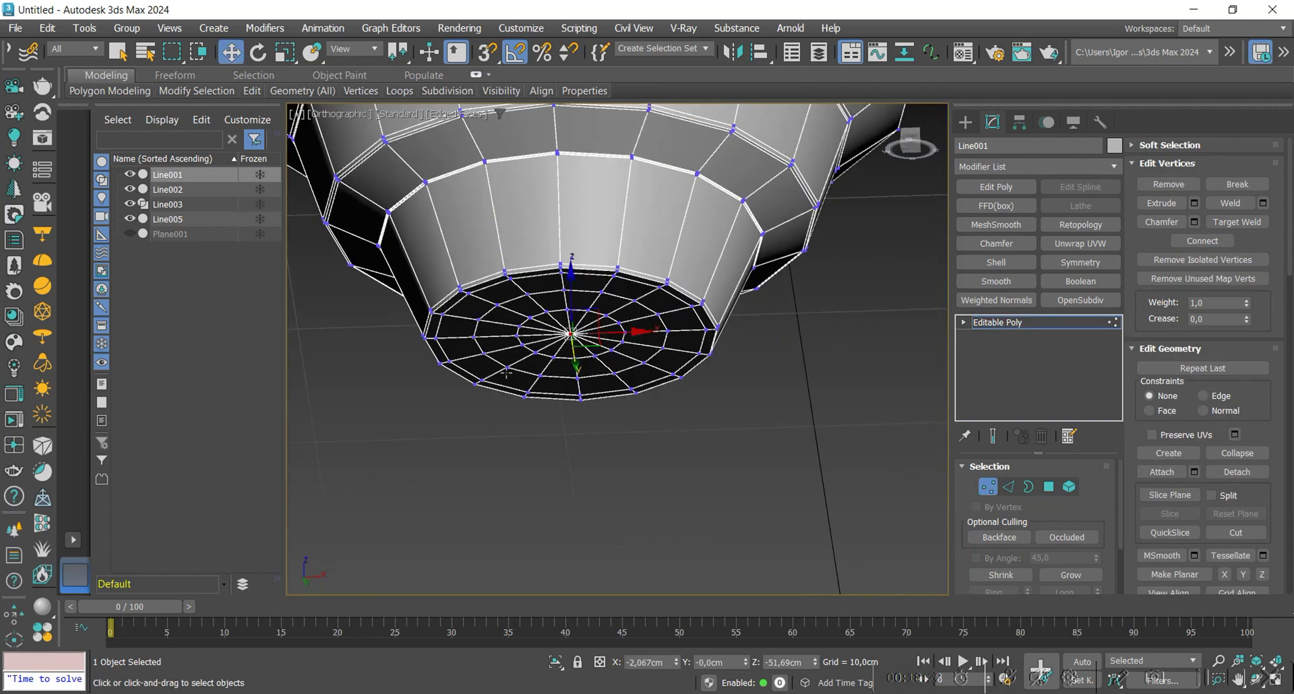
alt+middle_drag(565, 376, 653, 350)
scroll(653, 350, up, 3)
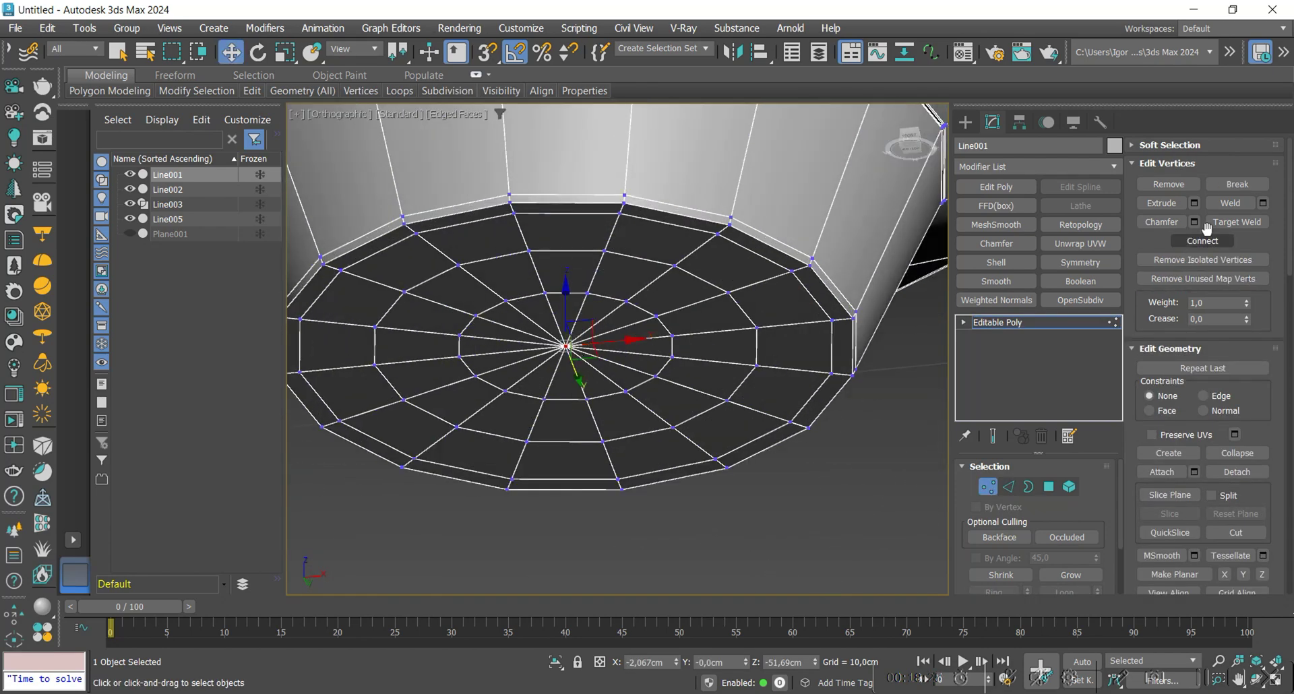
click(1170, 145)
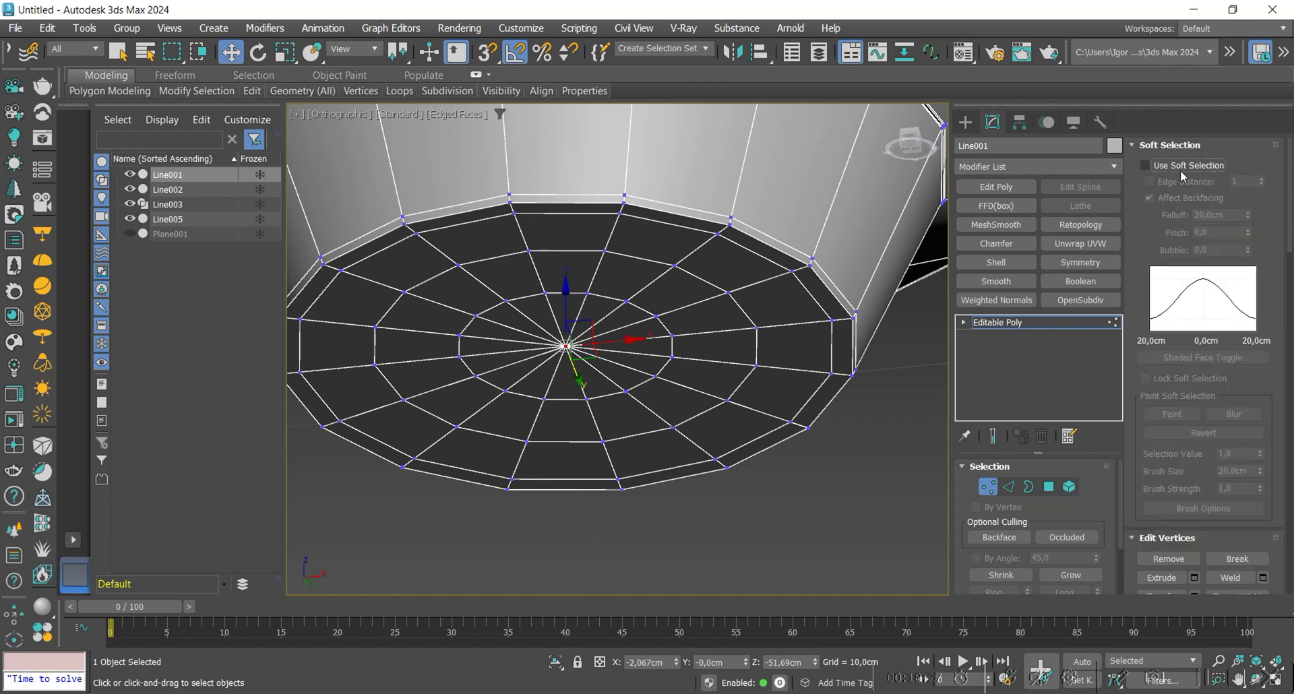
click(1180, 170)
scroll(678, 347, down, 3)
alt+middle_drag(677, 339, 683, 344)
drag(1247, 217, 1233, 269)
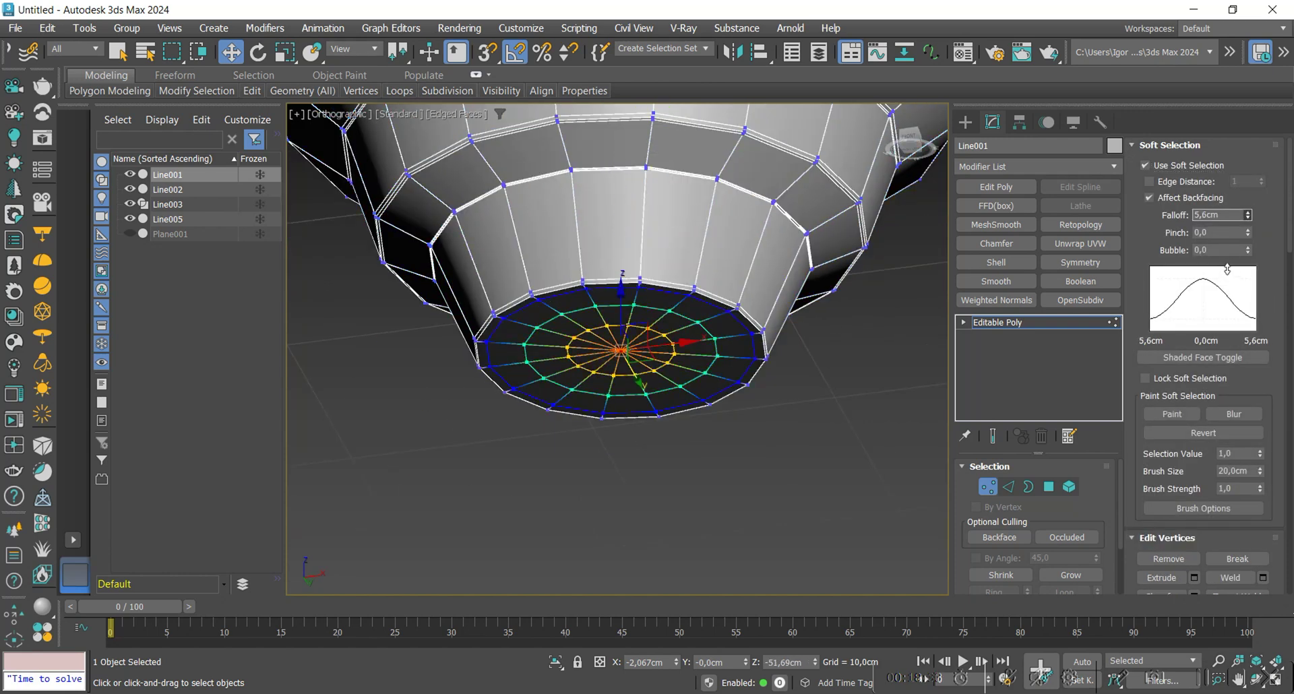
Step: Move the soft-selected cap centre slightly down in Z to bulge it, and turn soft selection off
scroll(634, 338, up, 3)
drag(602, 309, 604, 320)
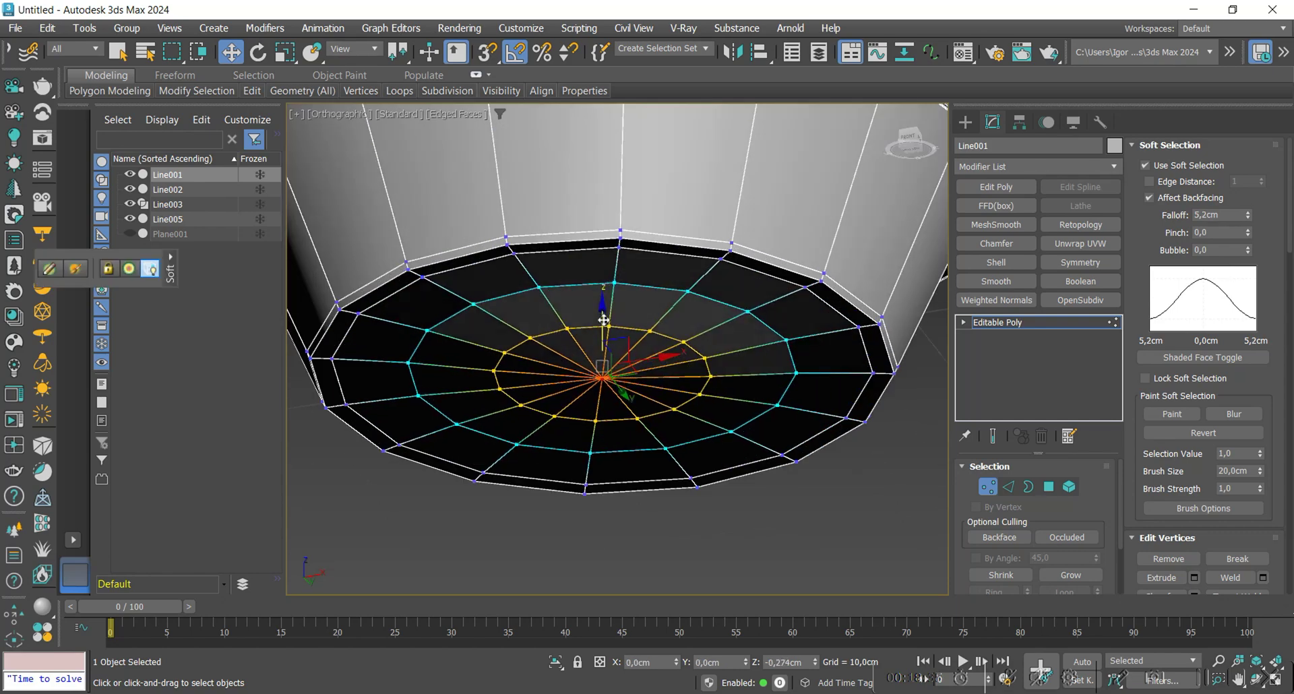
alt+middle_drag(603, 320, 633, 348)
drag(602, 327, 604, 328)
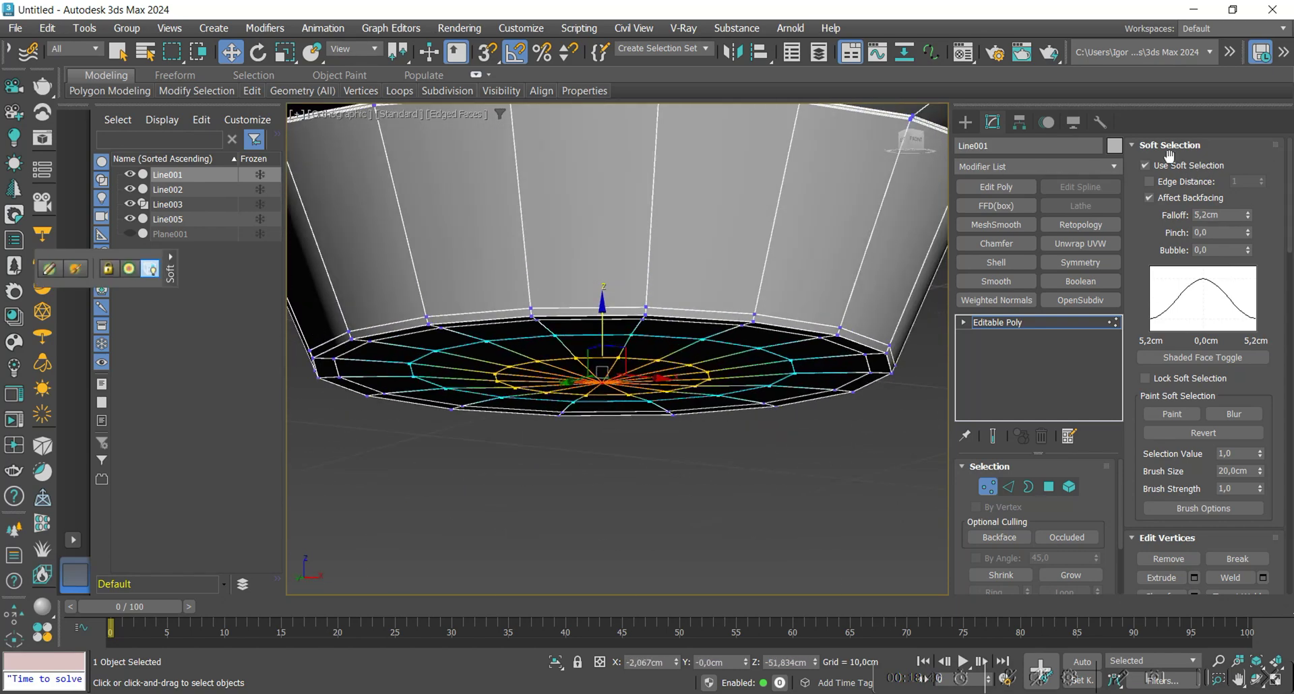
click(1165, 167)
click(1163, 146)
key(1)
key(F4)
Step: Select the middle edge ring of the bottom cap and extrude it inward with the current extrude settings
scroll(717, 370, down, 4)
key(F4)
key(F4)
mouse_move(716, 370)
alt+middle_down()
mouse_move(741, 135)
mouse_move(736, 286)
mouse_move(759, 323)
mouse_move(700, 352)
alt+middle_up()
scroll(736, 286, up, 3)
key(F4)
scroll(729, 319, up, 3)
key(2)
double_click(719, 312)
scroll(718, 311, down, 5)
scroll(701, 352, up, 1)
scroll(708, 334, up, 3)
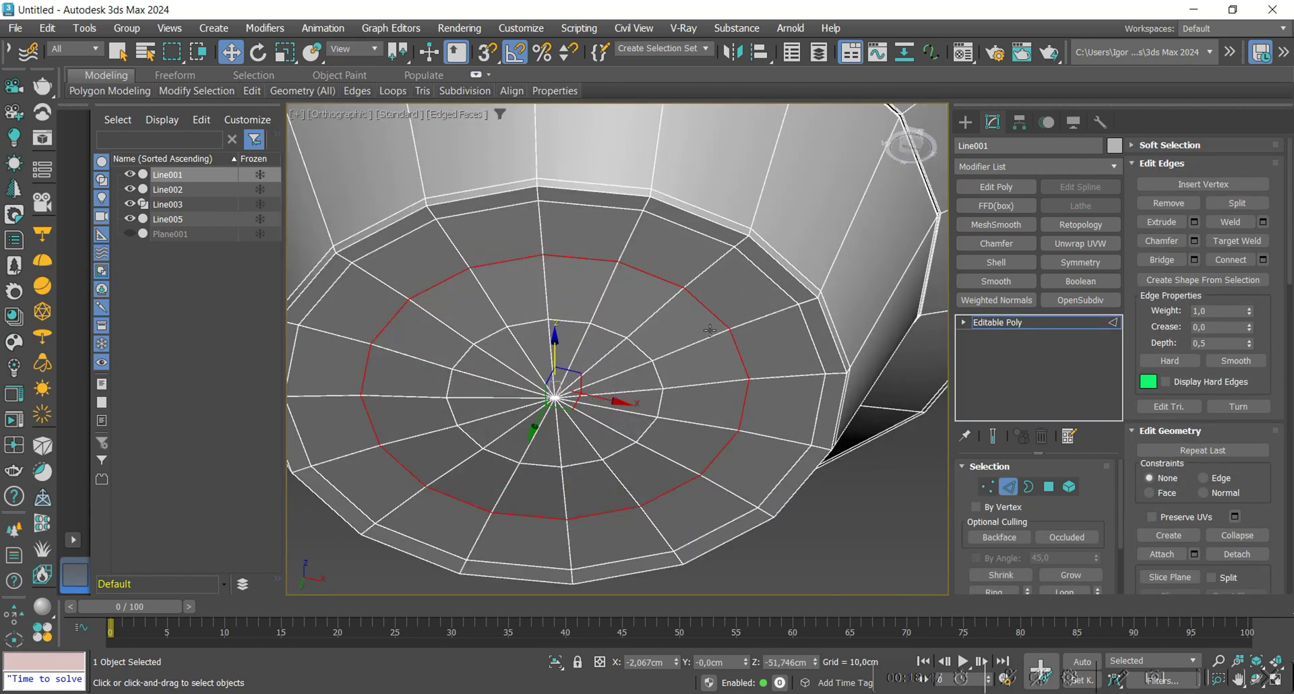
click(1195, 223)
click(628, 407)
Step: Add supporting edge loops on both sides of the groove in the bottom cap and leave edge editing
scroll(746, 341, up, 5)
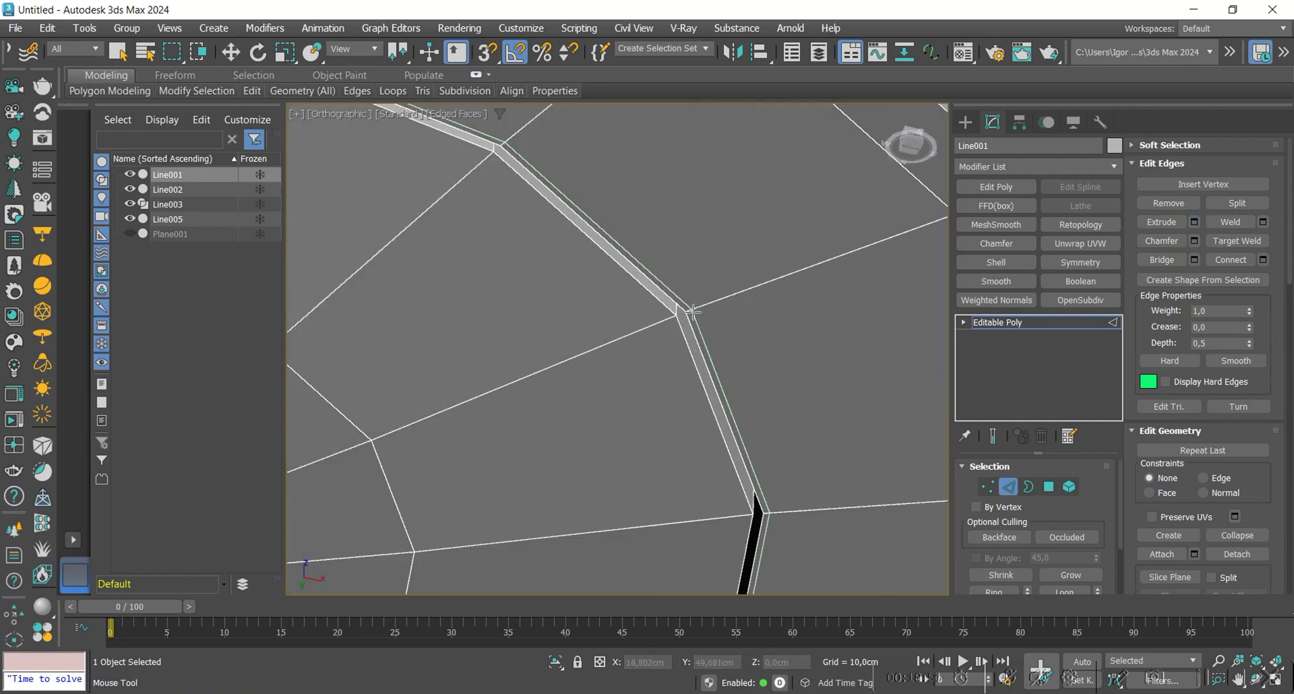
click(670, 317)
right_click(669, 317)
key(2)
Step: Scale the whole screw base to about 103 percent in X and Y so it encloses the housing's lower end
scroll(641, 398, down, 6)
key(F4)
key(F4)
scroll(748, 303, down, 5)
alt+middle_drag(748, 304, 686, 412)
scroll(722, 266, up, 4)
scroll(722, 265, down, 3)
scroll(686, 412, up, 3)
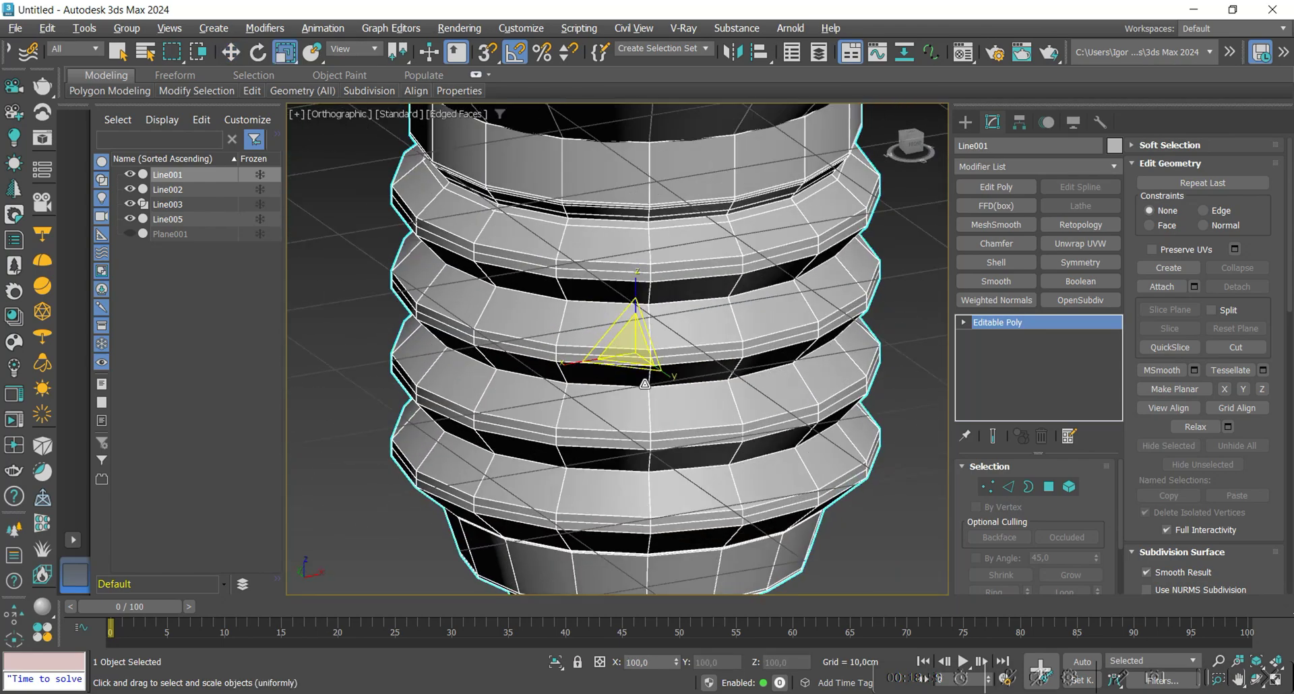
key(r)
drag(616, 409, 617, 409)
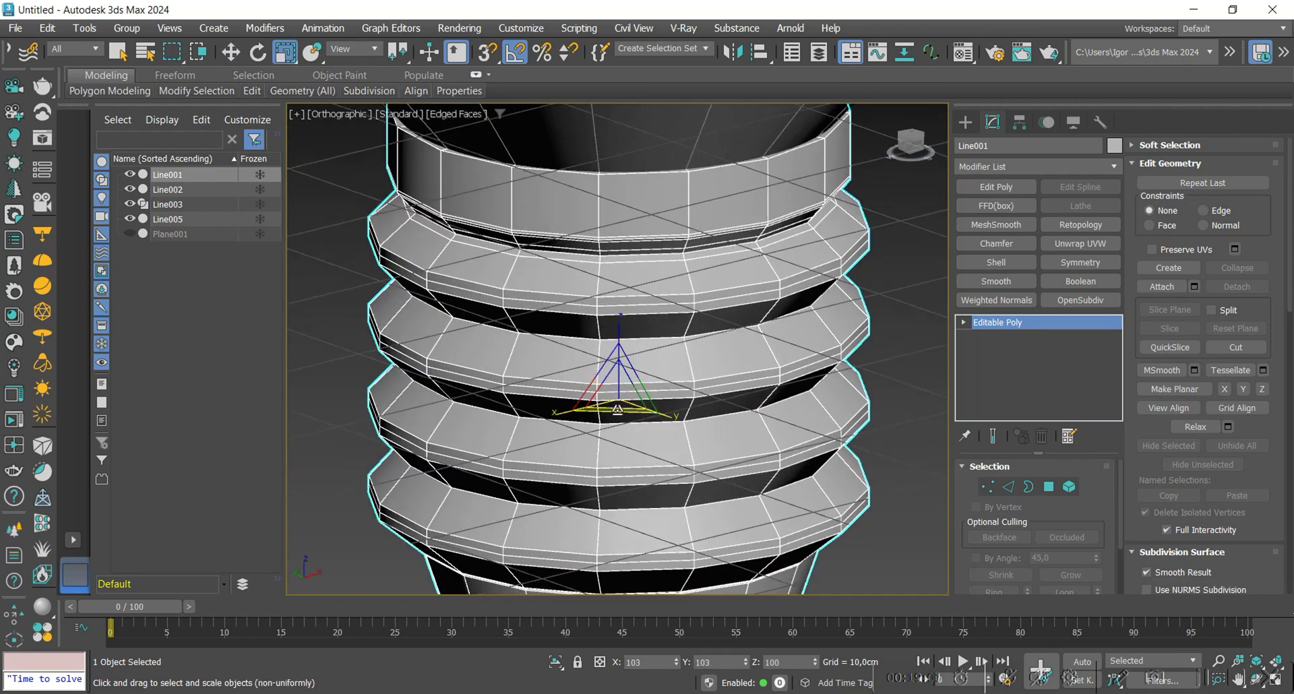
scroll(618, 410, down, 2)
alt+middle_drag(618, 410, 632, 391)
scroll(803, 168, up, 5)
scroll(738, 270, down, 3)
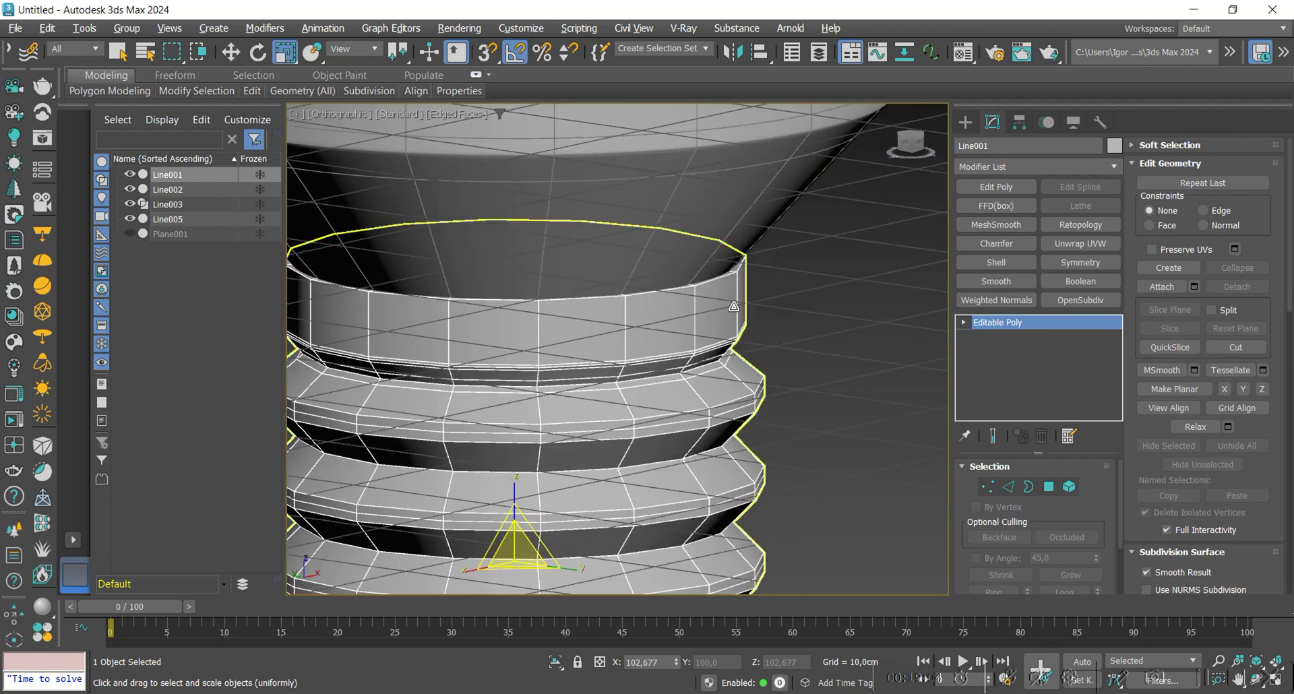
Step: Smooth the screw base with an OpenSubdiv modifier, deselect it and frame the whole bulb in the front view
click(1080, 300)
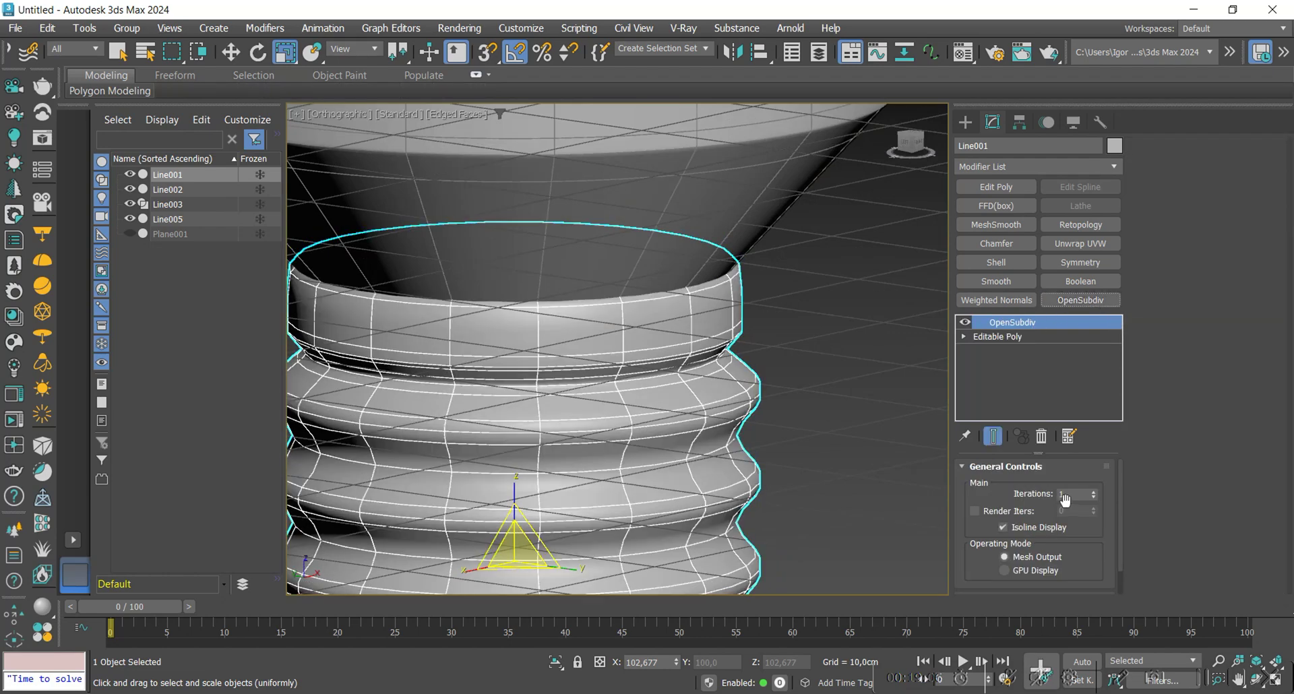
key(F4)
alt+middle_drag(864, 423, 783, 397)
click(795, 391)
key(f)
key(z)
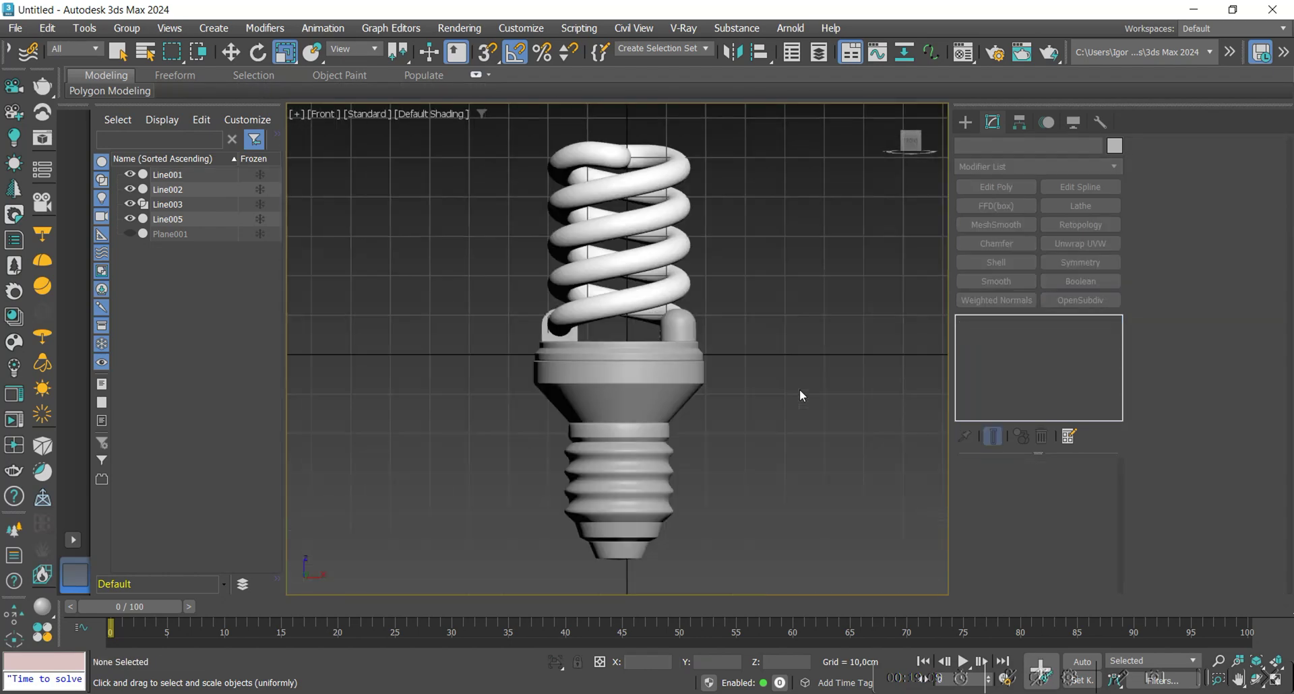
Step: Examine the assembled bulb from the front, including the joint between housing and screw base
scroll(695, 458, up, 5)
middle_drag(695, 459, 763, 337)
scroll(733, 418, down, 4)
scroll(748, 489, up, 3)
scroll(748, 489, down, 3)
key(f)
scroll(808, 462, down, 3)
scroll(758, 423, up, 4)
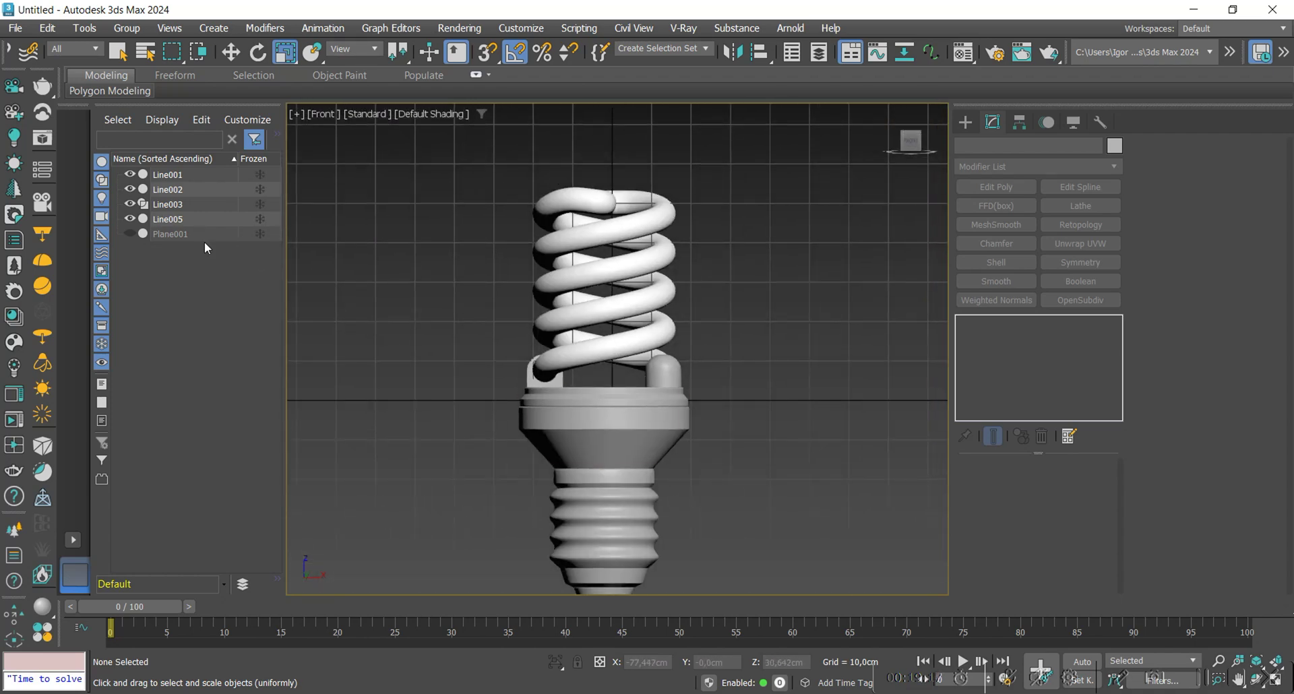
Step: Unhide the reference image plane and isolate it
click(129, 234)
click(169, 234)
key(alt+q)
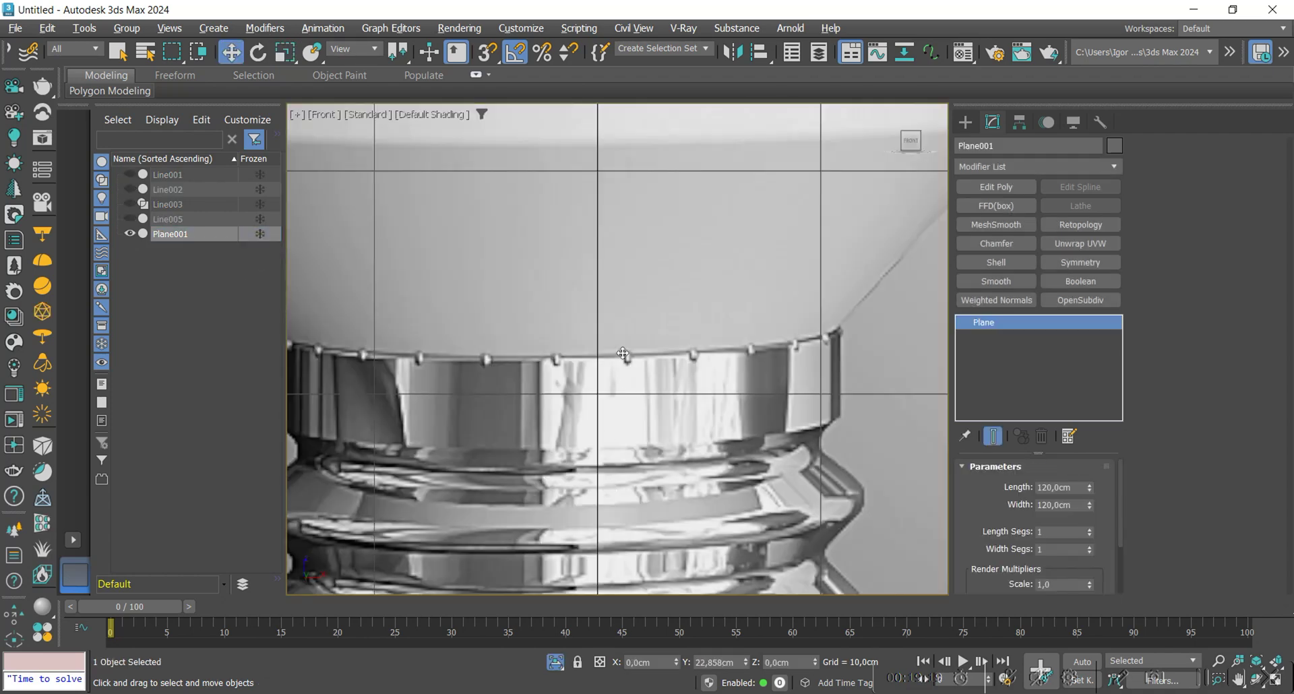
Step: Check the notched joint on the isolated reference image, bring back the other objects and select the screw base
scroll(562, 352, down, 4)
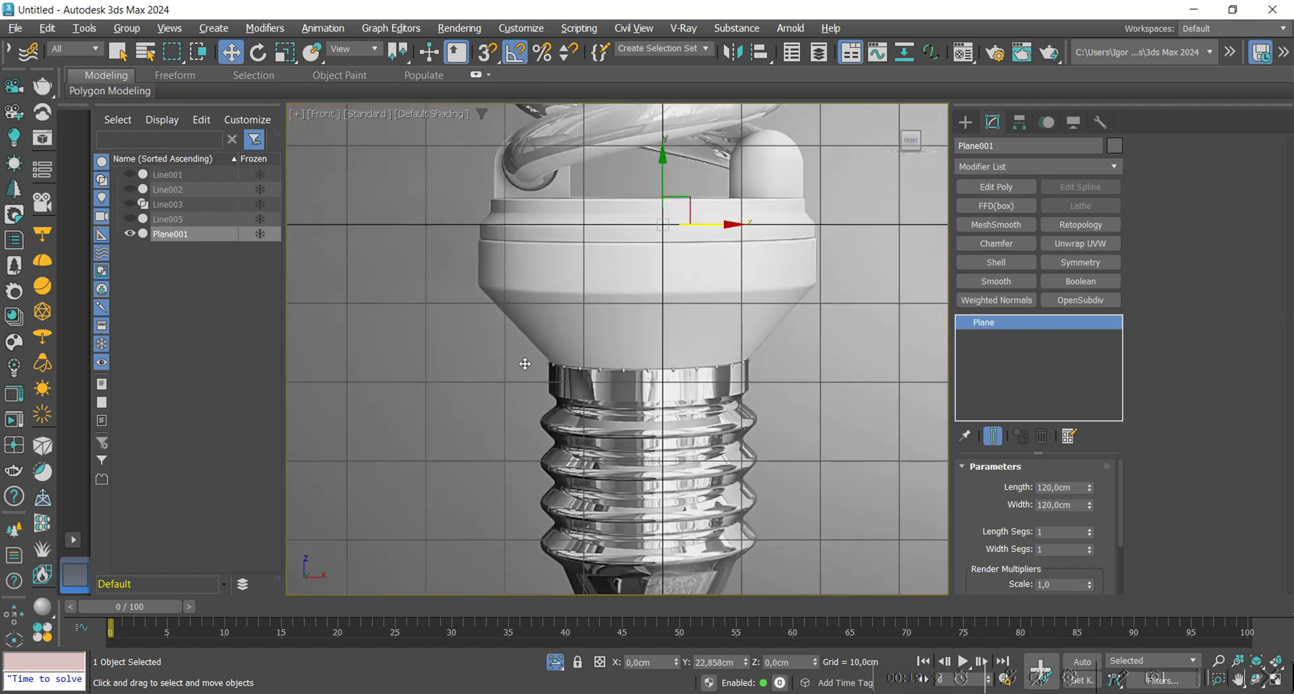
key(alt+q)
scroll(524, 364, down, 3)
click(600, 371)
scroll(615, 364, up, 5)
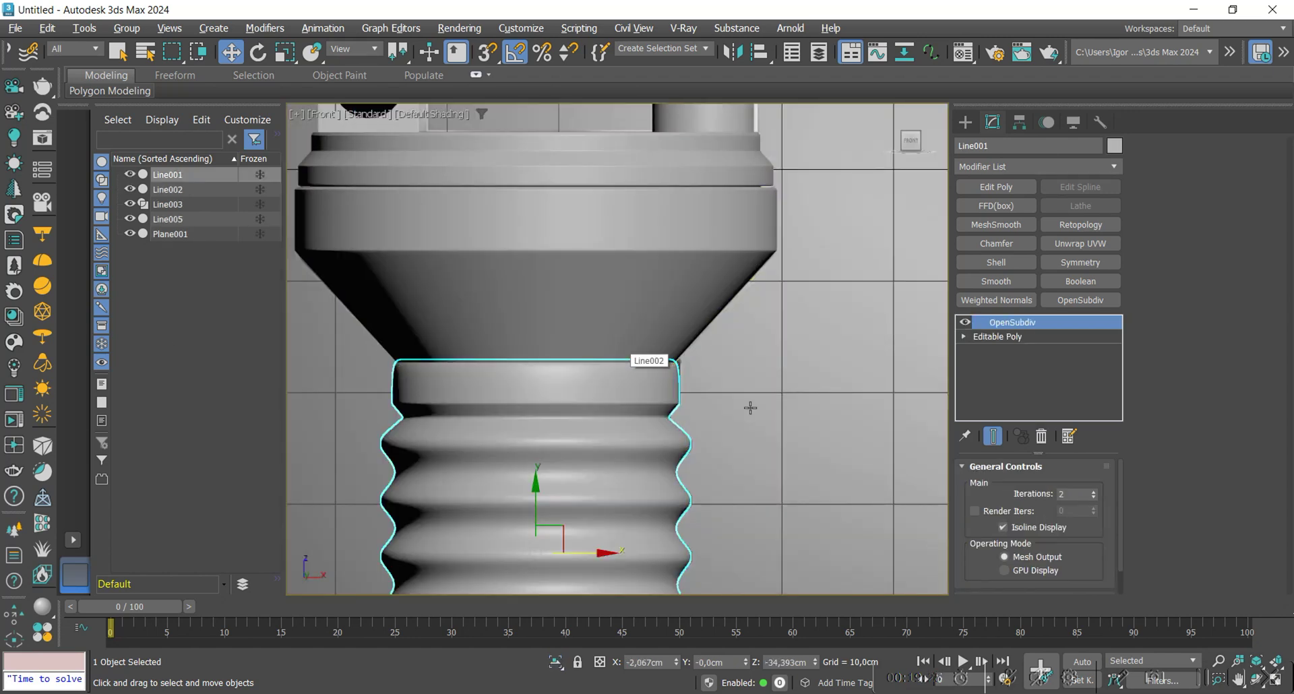
Step: Examine the screw base's upper rim up close, comparing its unsmoothed mesh edges with the OpenSubdiv result
scroll(717, 364, up, 3)
scroll(687, 390, down, 2)
click(1021, 338)
key(2)
key(F4)
scroll(657, 367, up, 5)
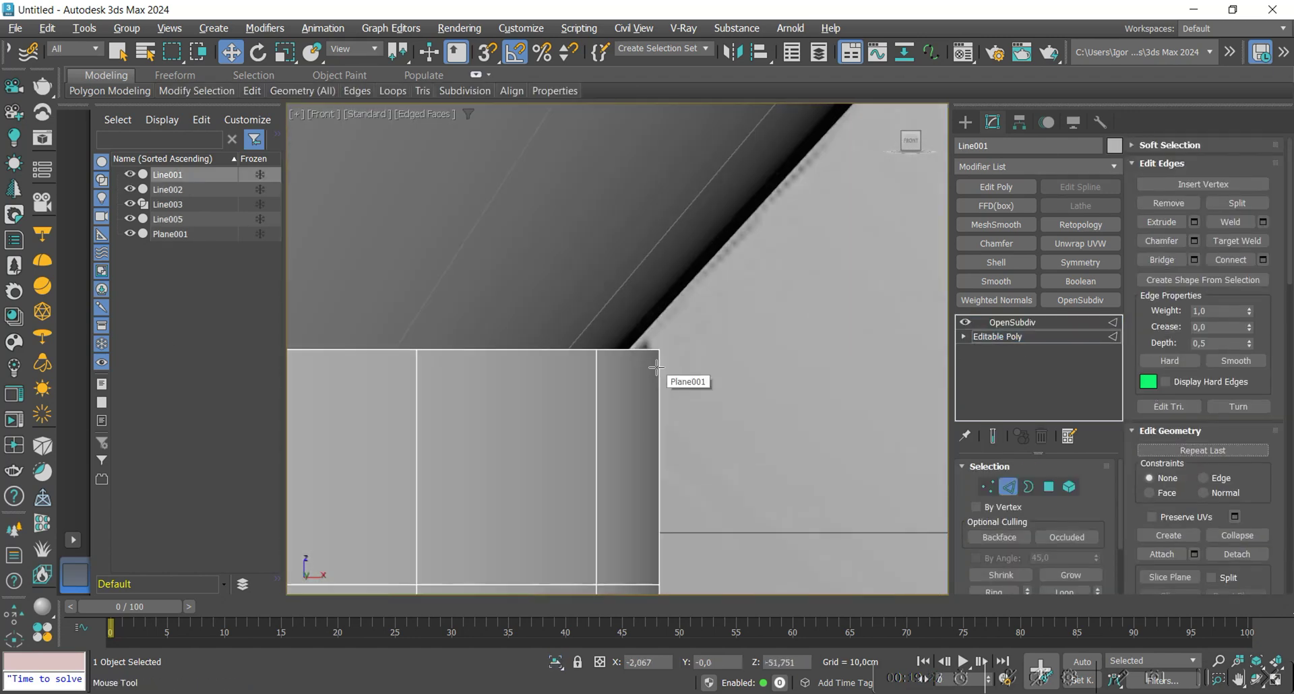
key(w)
click(1003, 336)
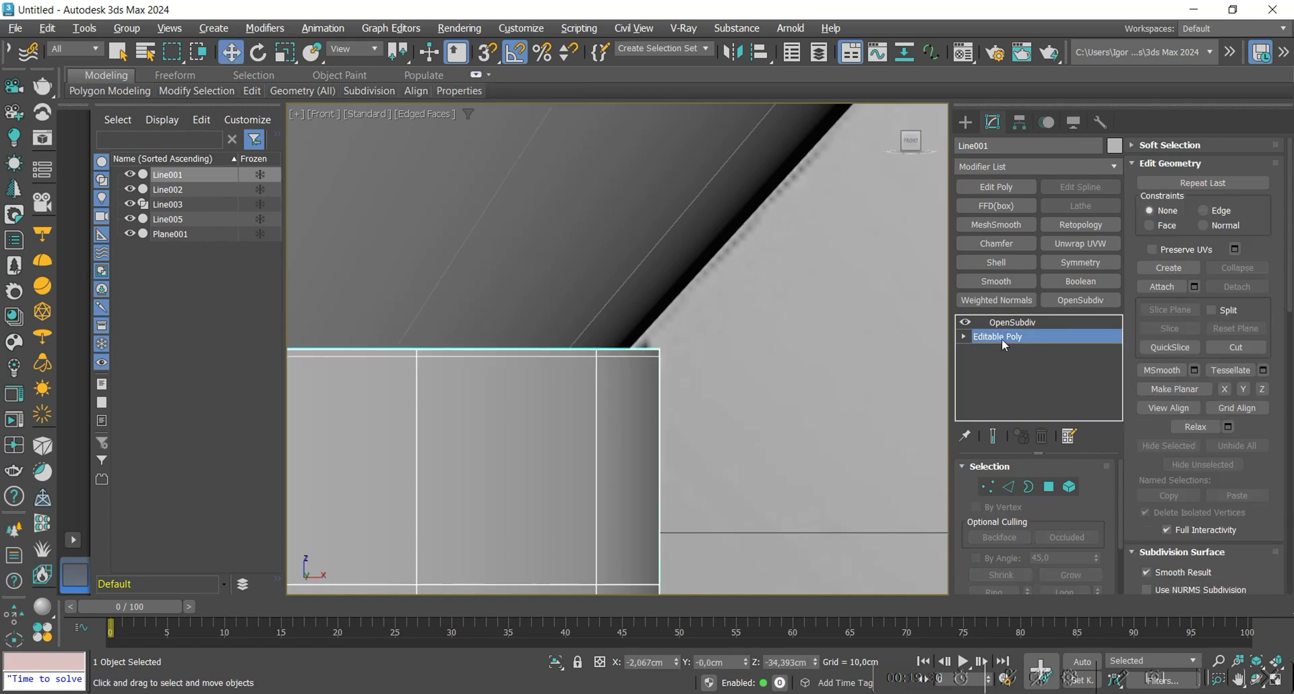
click(1013, 323)
key(F4)
scroll(714, 321, down, 6)
key(F4)
key(F4)
scroll(735, 386, down, 3)
scroll(722, 395, up, 6)
Step: Draw a small bracket-shaped line around the joint between housing and screw base, with a radial thickness of 0.988 cm
click(966, 124)
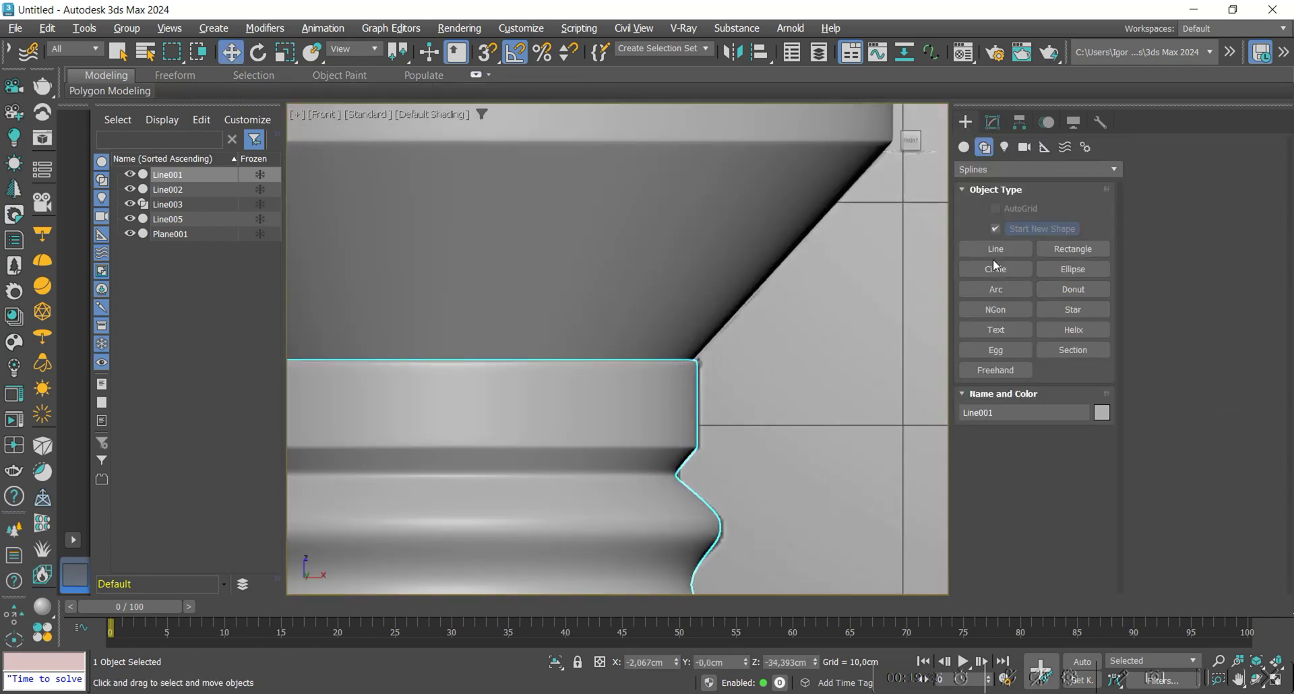
click(994, 251)
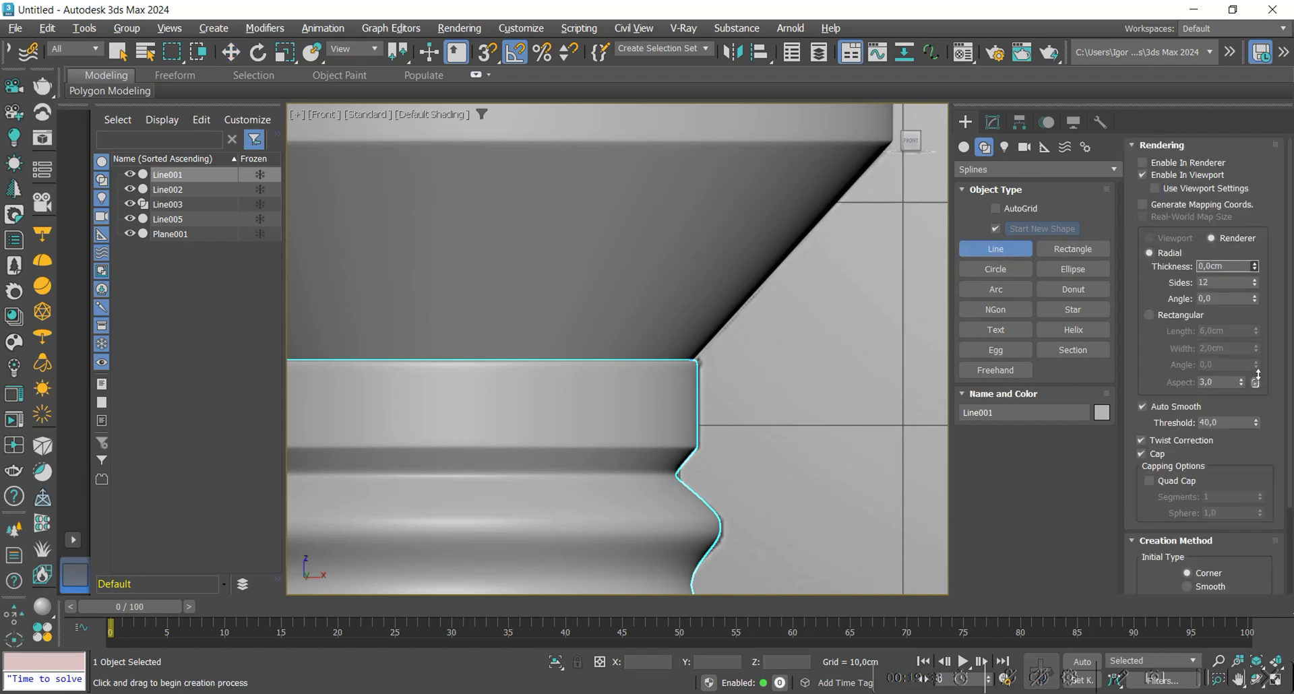
scroll(593, 332, up, 8)
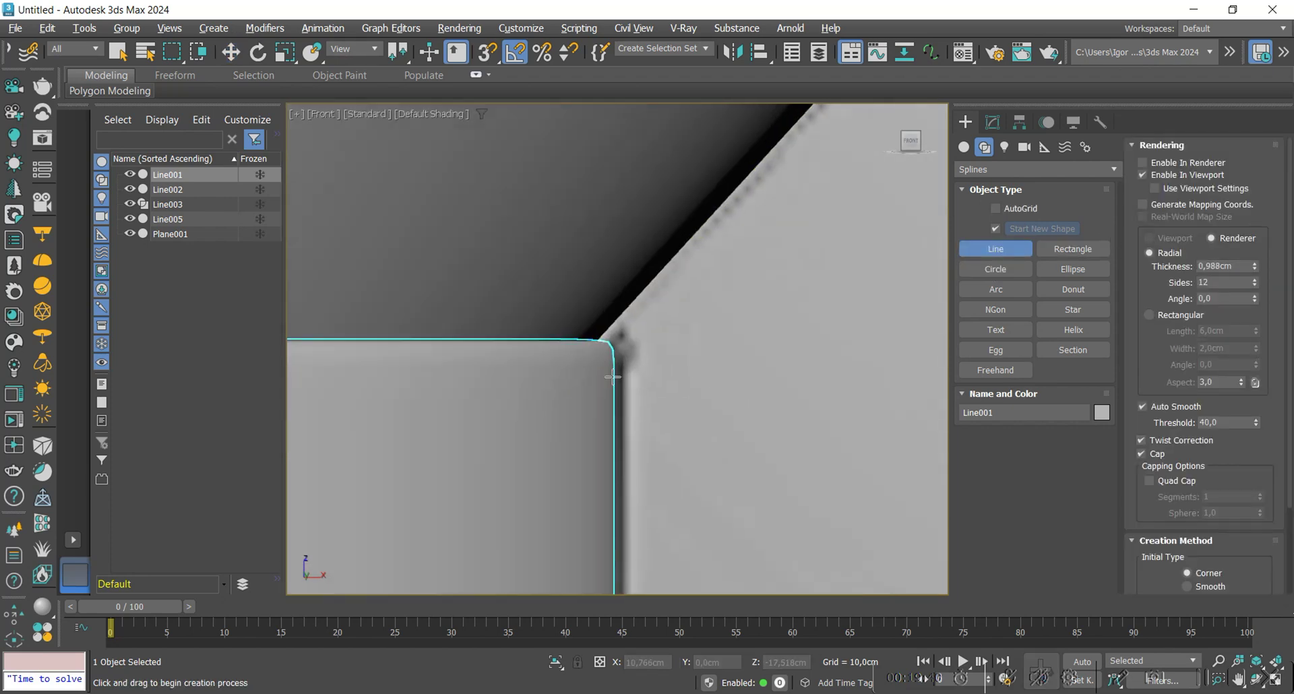
click(608, 370)
click(626, 352)
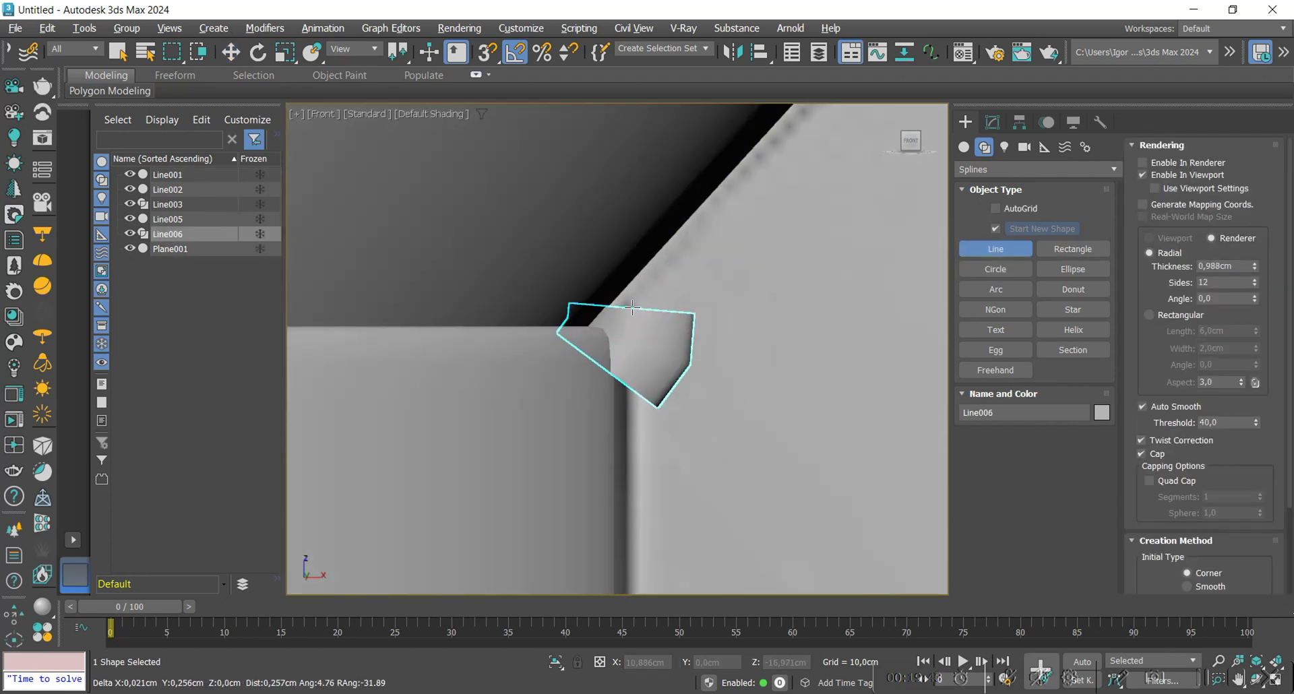
click(630, 280)
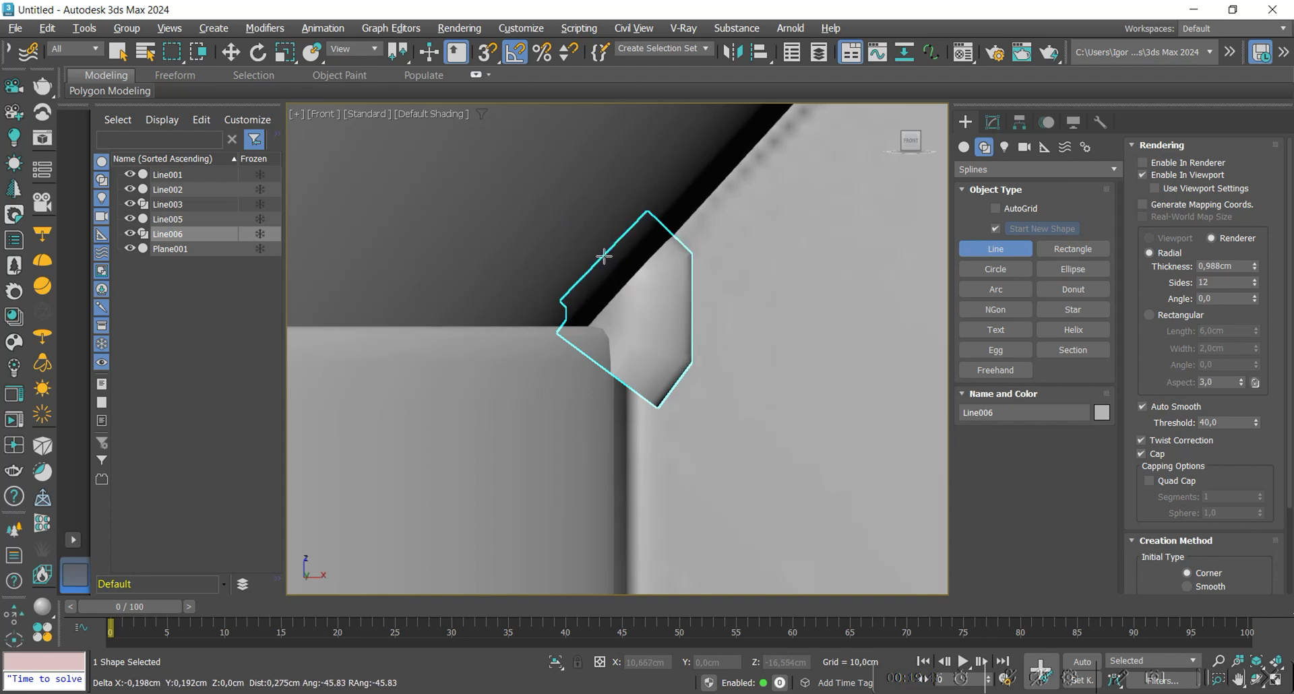
right_click(604, 256)
Step: Reduce the clip line's thickness to 0.428 cm and move it slightly so it sits on the screw base's rim corner
middle_drag(631, 317, 621, 327)
drag(1257, 268, 1248, 313)
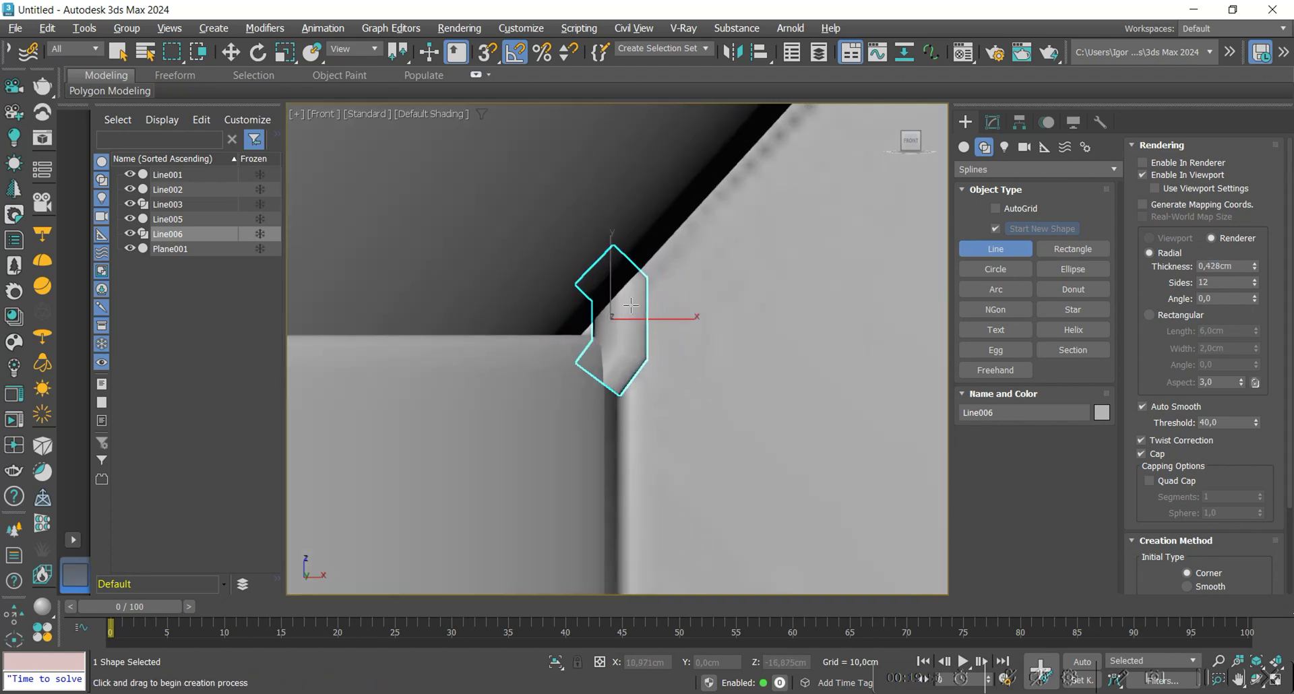
key(w)
drag(609, 319, 608, 330)
scroll(609, 332, down, 10)
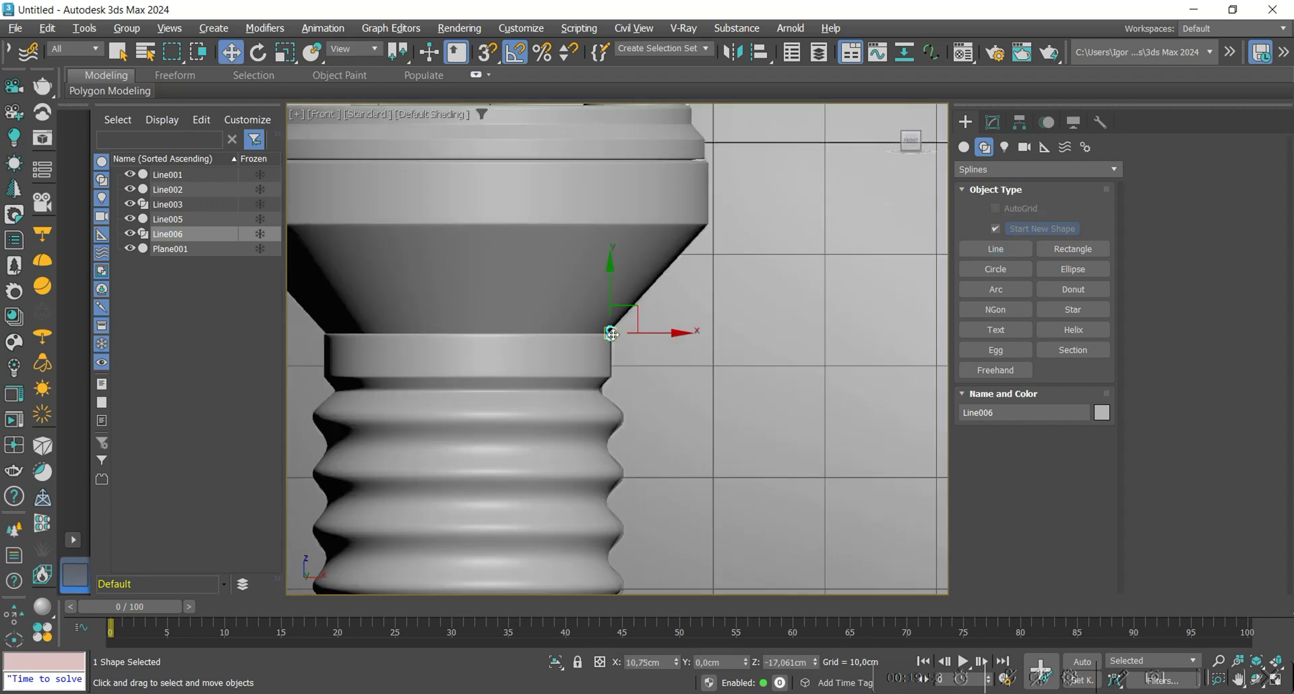
Step: Reduce the clip line's radial thickness further to 0.303 cm and check its size against the screw base
scroll(614, 354, up, 9)
click(992, 122)
scroll(1206, 405, down, 5)
scroll(1090, 528, down, 2)
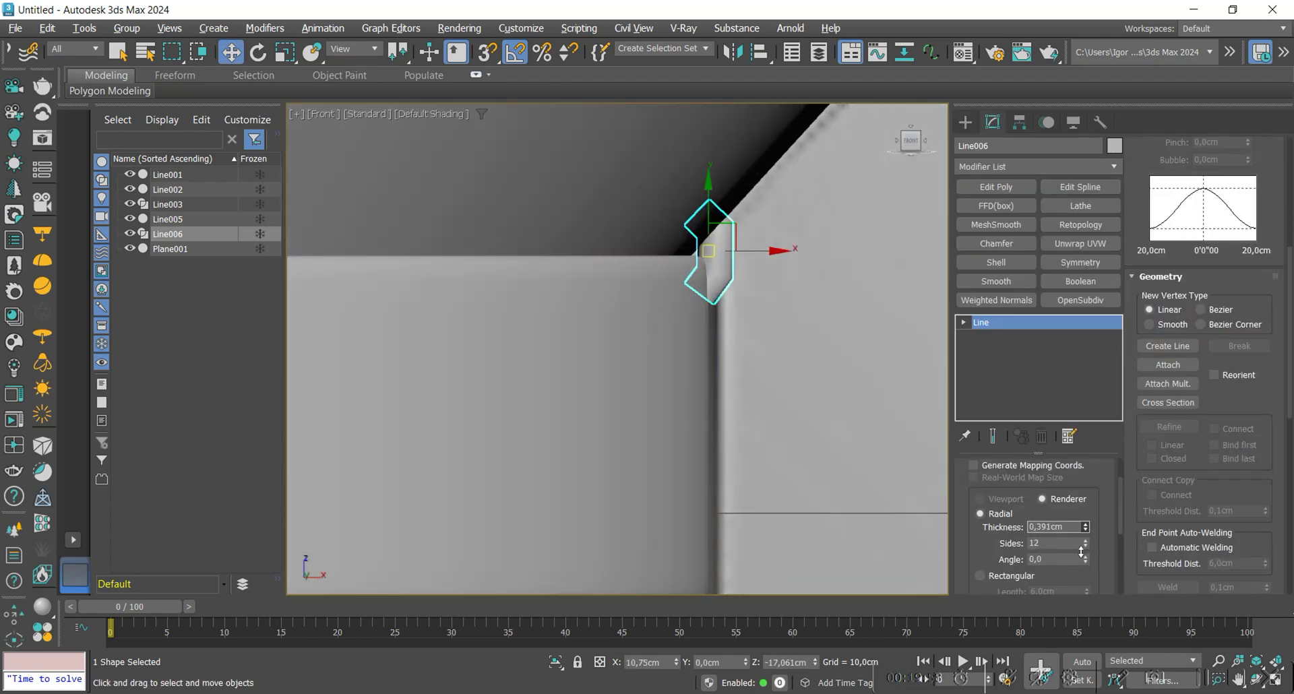
scroll(711, 303, down, 4)
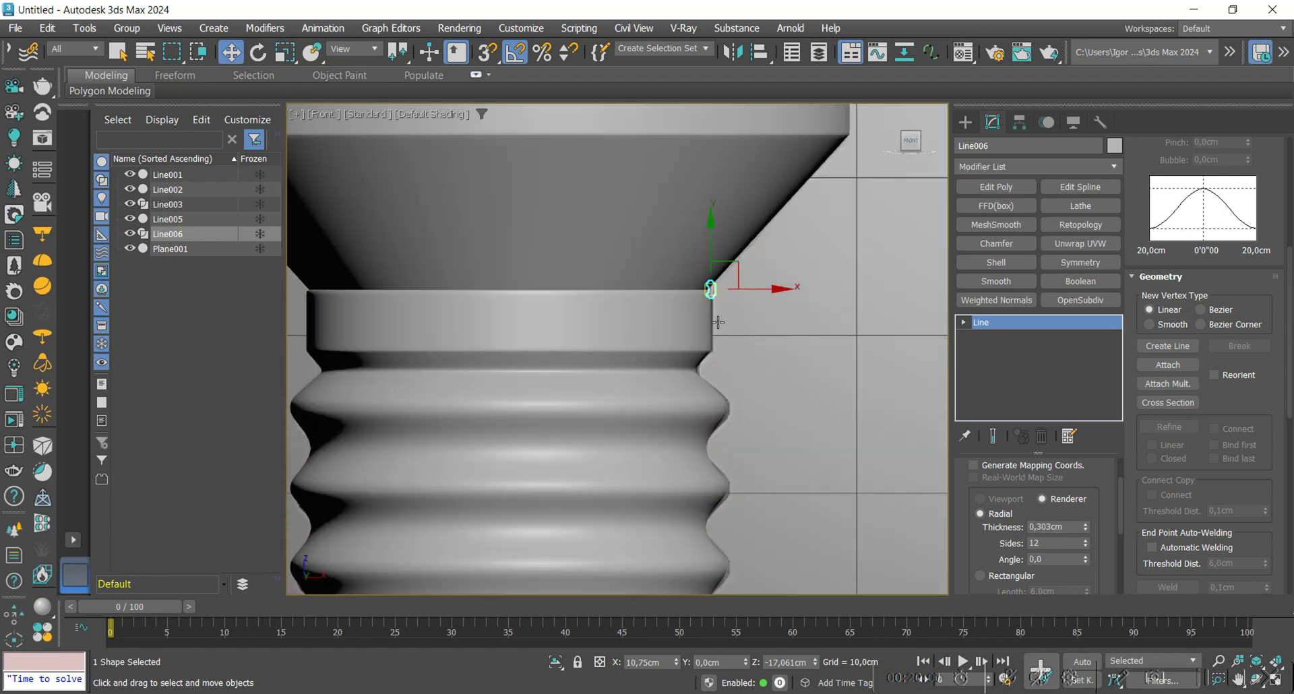
Step: Isolate the screw base, show its edges and add an Edit Poly modifier above OpenSubdiv for edge selection
click(645, 320)
key(alt+q)
alt+middle_drag(615, 337, 685, 348)
scroll(685, 347, up, 3)
key(F4)
click(1003, 186)
key(2)
scroll(780, 342, up, 3)
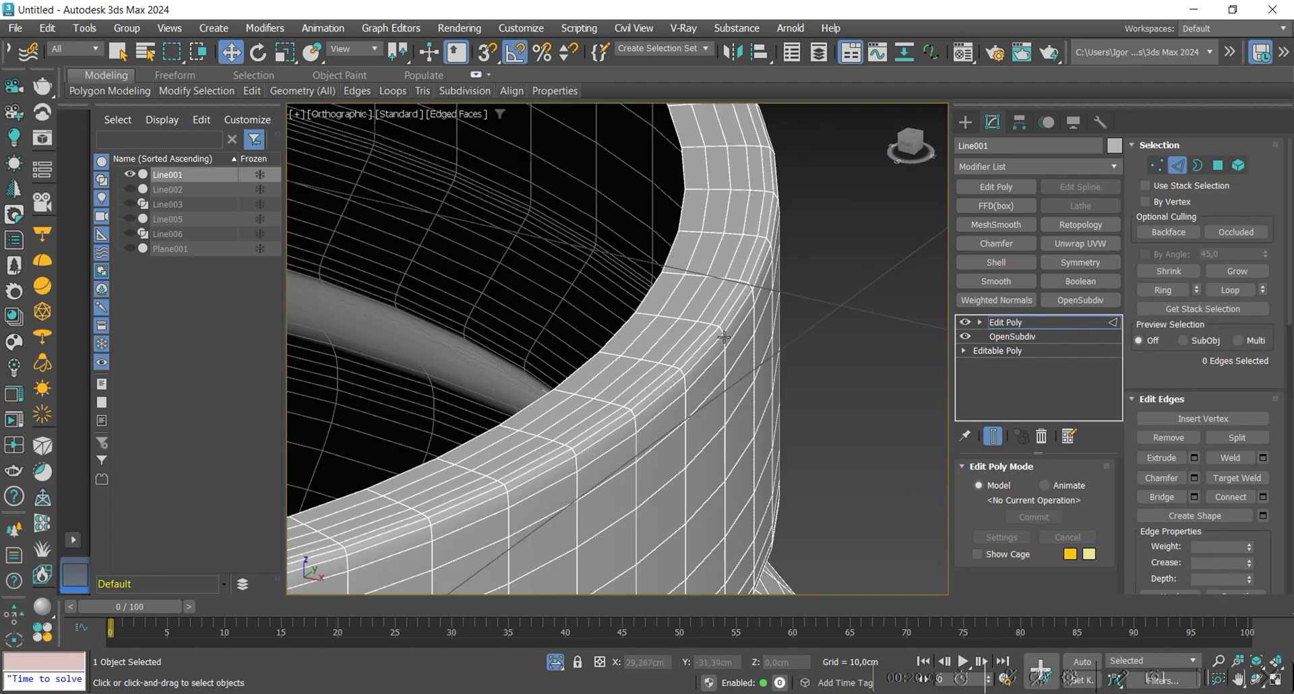
Step: Select the outer edge loop along the screw base's upper rim and create a linear shape from it
double_click(724, 321)
scroll(734, 326, down, 3)
scroll(728, 338, up, 3)
right_click(726, 308)
click(684, 466)
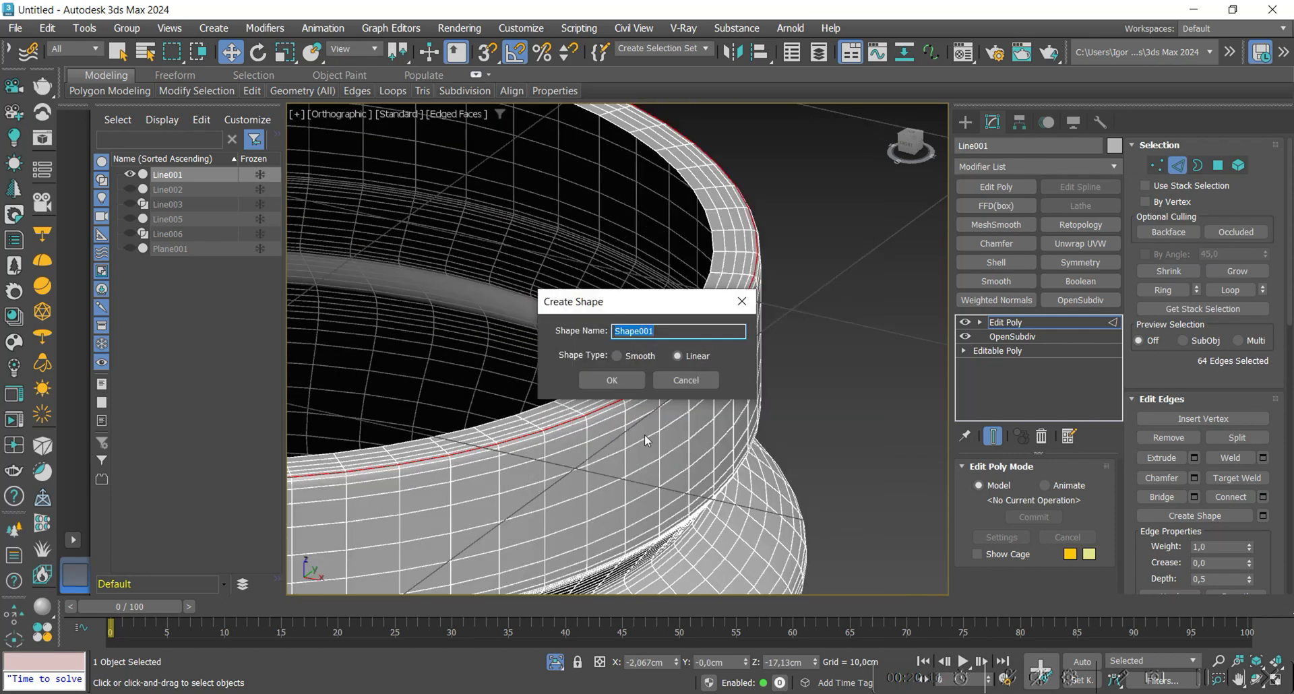
click(634, 380)
Step: Delete the Edit Poly modifier from the screw base and leave isolation
right_click(1007, 323)
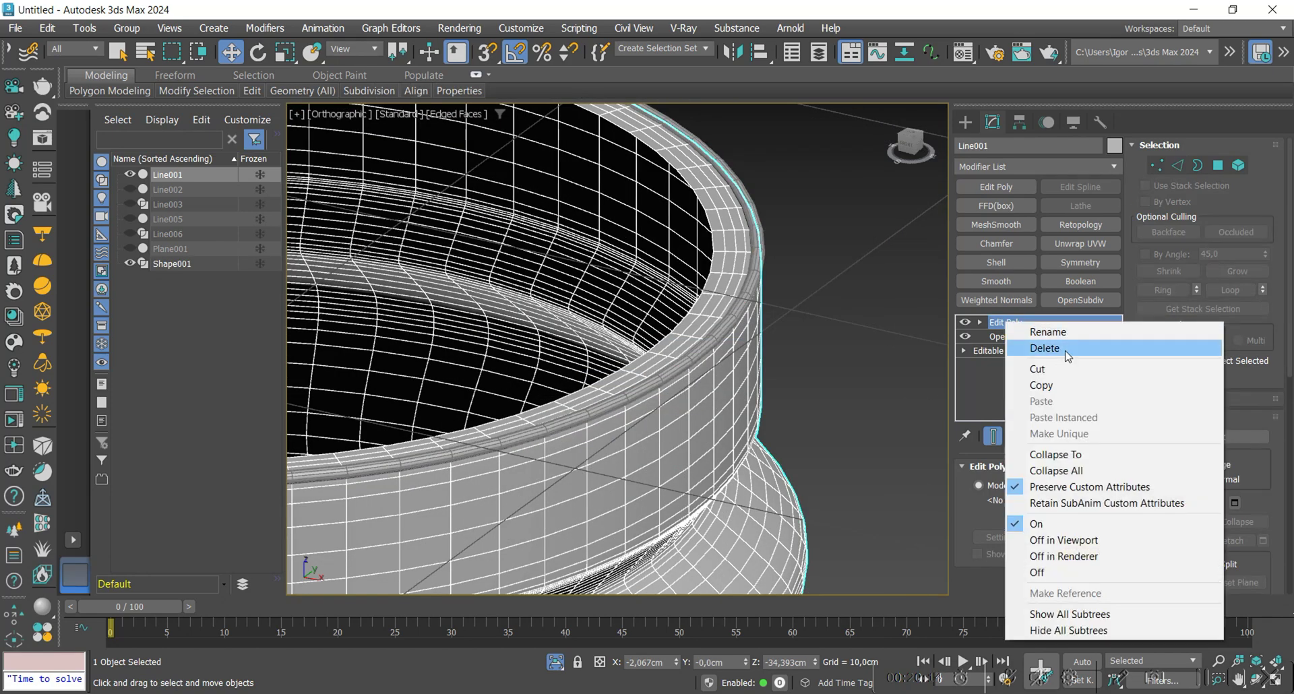
click(1067, 348)
key(alt+q)
scroll(763, 332, up, 2)
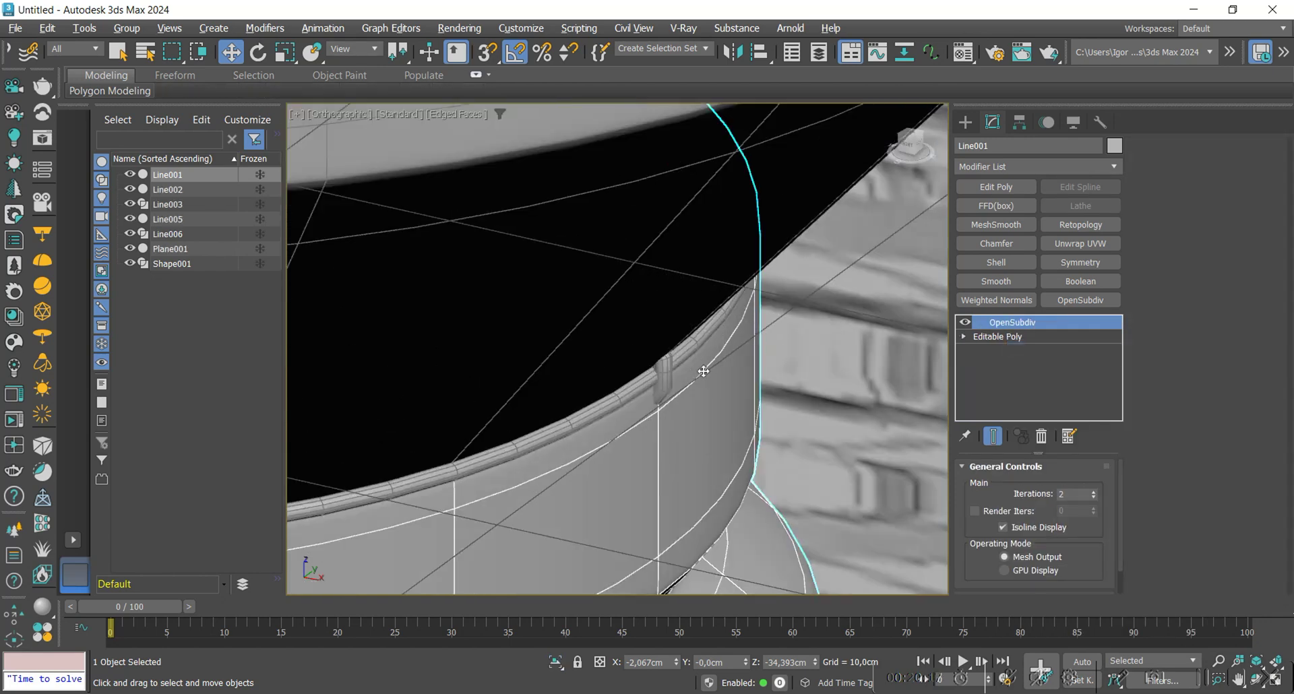
Step: Isolate the small clip together with the new ring shape, and select only the clip
click(664, 375)
ctrl+click(681, 367)
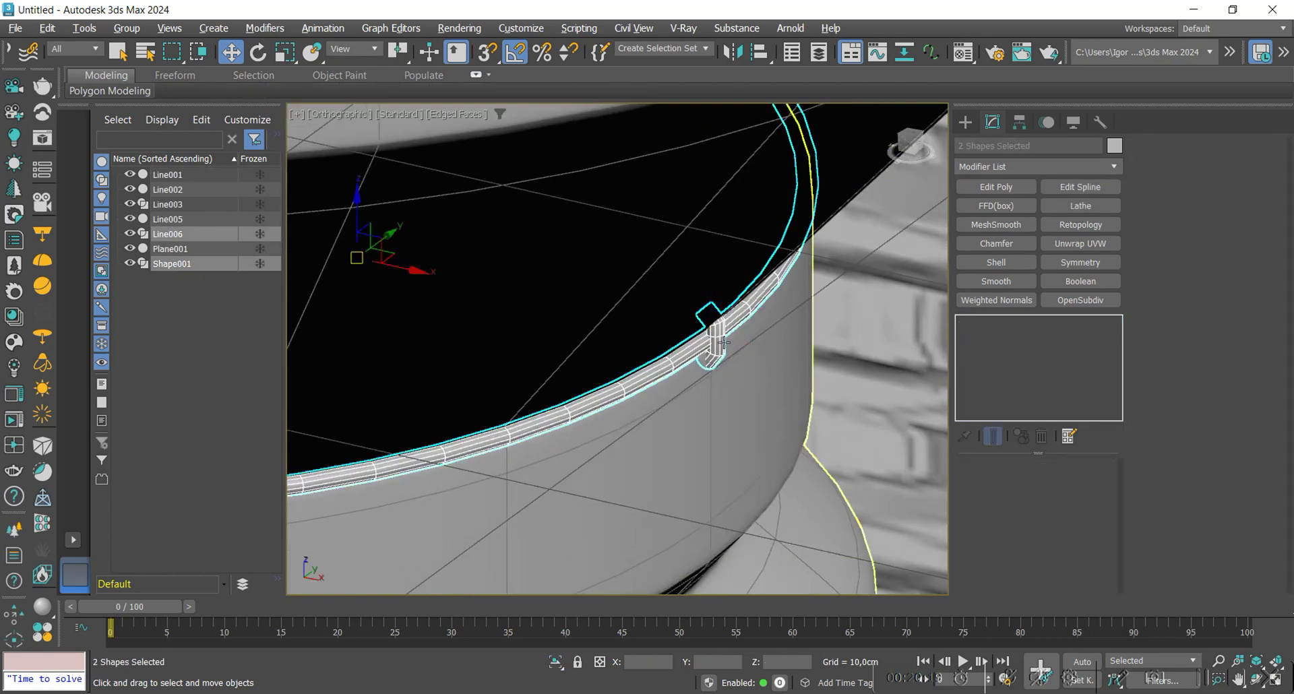
key(alt+q)
click(720, 352)
scroll(713, 322, up, 5)
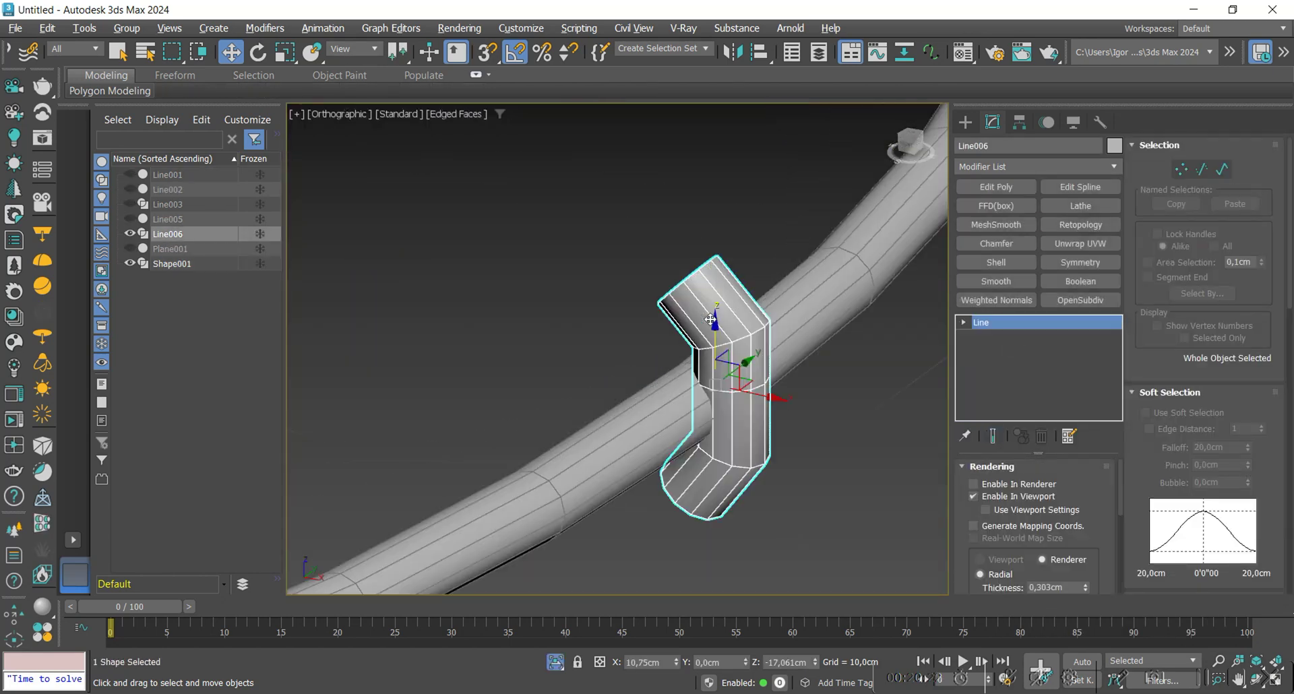
Step: Set the clip line's radial rendering to 6 sides
alt+middle_drag(715, 384, 752, 292)
scroll(755, 362, up, 3)
scroll(1005, 537, down, 3)
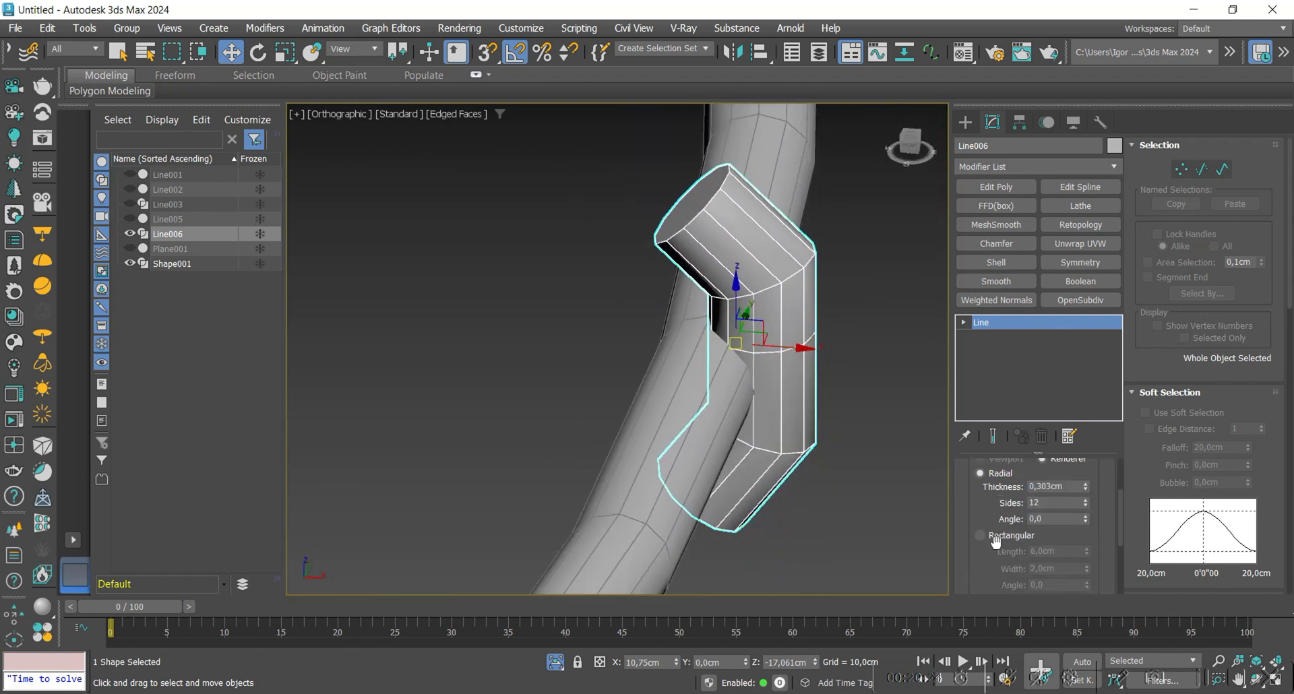
text(6)
key(Return)
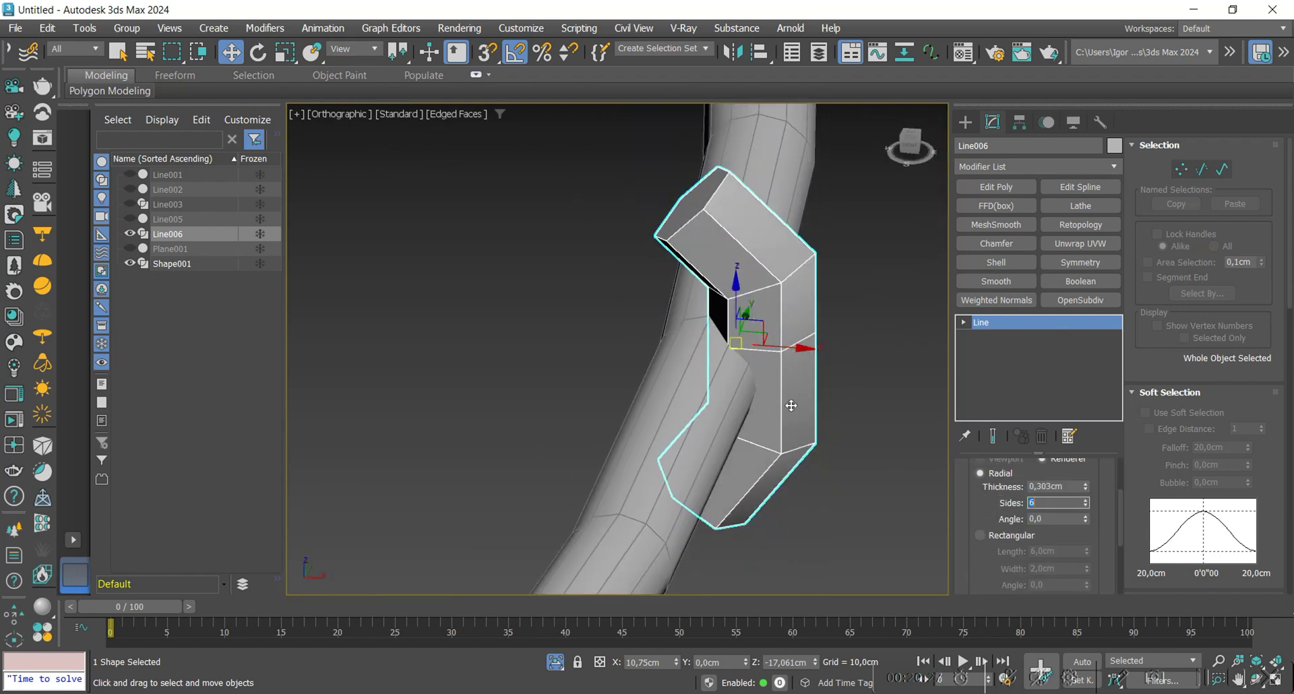
alt+middle_drag(791, 405, 760, 418)
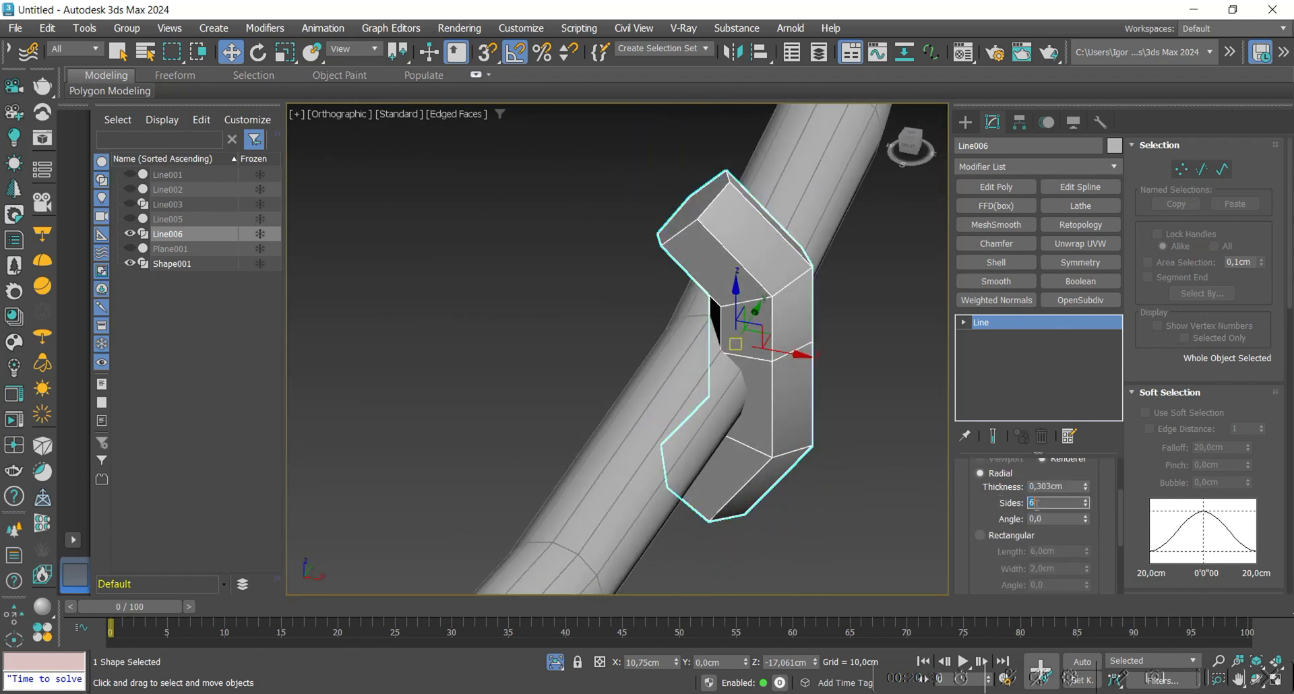
click(934, 465)
click(802, 400)
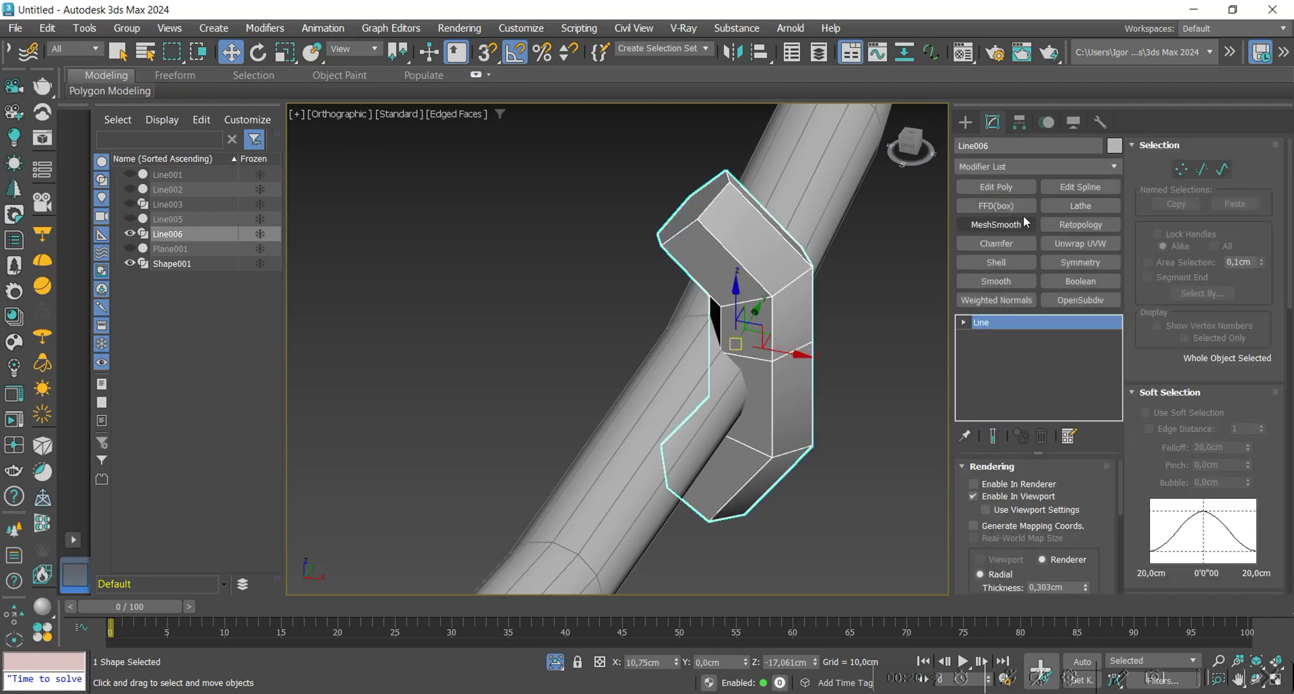
Step: Add an Edit Poly modifier to the clip and select the polygons capping both of its ends
click(996, 187)
alt+middle_drag(876, 364, 846, 376)
key(4)
click(690, 230)
mouse_move(690, 231)
alt+middle_down()
mouse_move(691, 538)
mouse_move(742, 503)
mouse_move(771, 368)
mouse_move(734, 243)
mouse_move(735, 317)
alt+middle_up()
ctrl+click(742, 503)
Step: Inset the clip's two end cap polygons twice to form concentric supporting faces
scroll(734, 243, up, 3)
key(F4)
key(F4)
click(1262, 459)
alt+middle_drag(851, 387, 785, 378)
drag(630, 383, 632, 364)
click(651, 406)
click(626, 405)
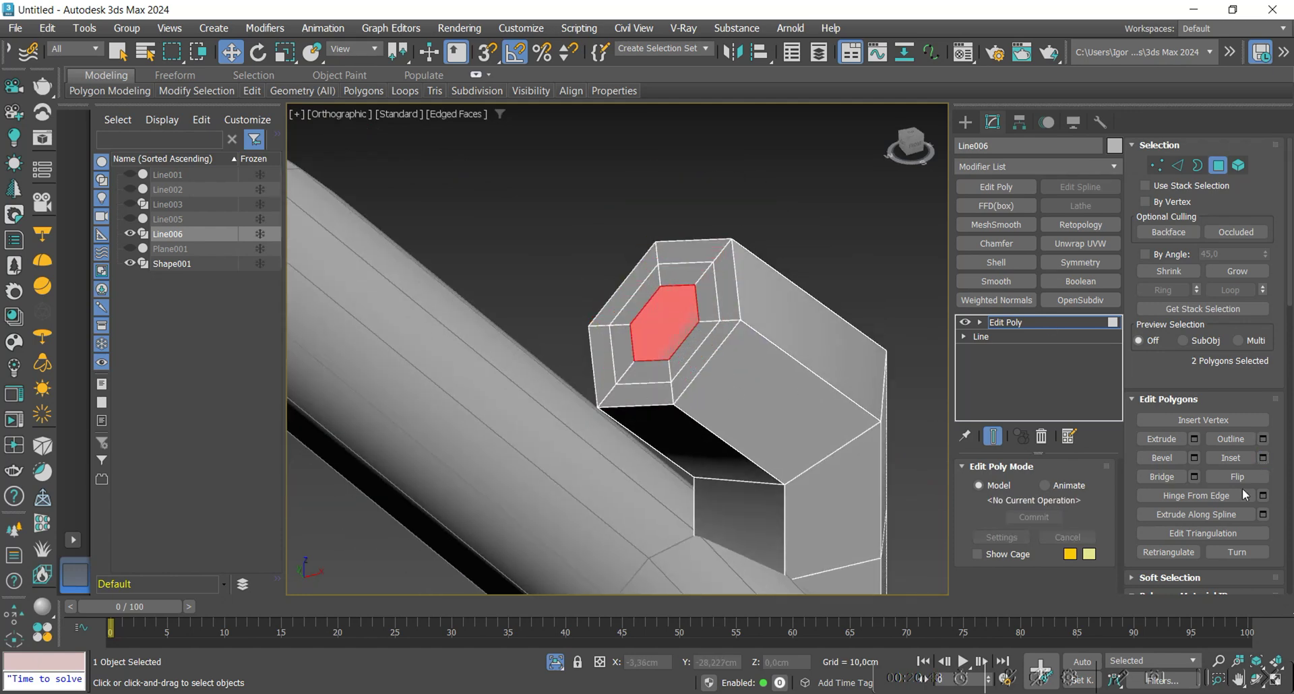
Step: Select the outer edge loops around the clip's two end caps, and finish editing its edges
scroll(1262, 467, down, 5)
click(1262, 467)
scroll(689, 297, down, 4)
alt+middle_drag(687, 337, 779, 387)
scroll(695, 194, up, 4)
click(681, 175)
scroll(701, 192, down, 5)
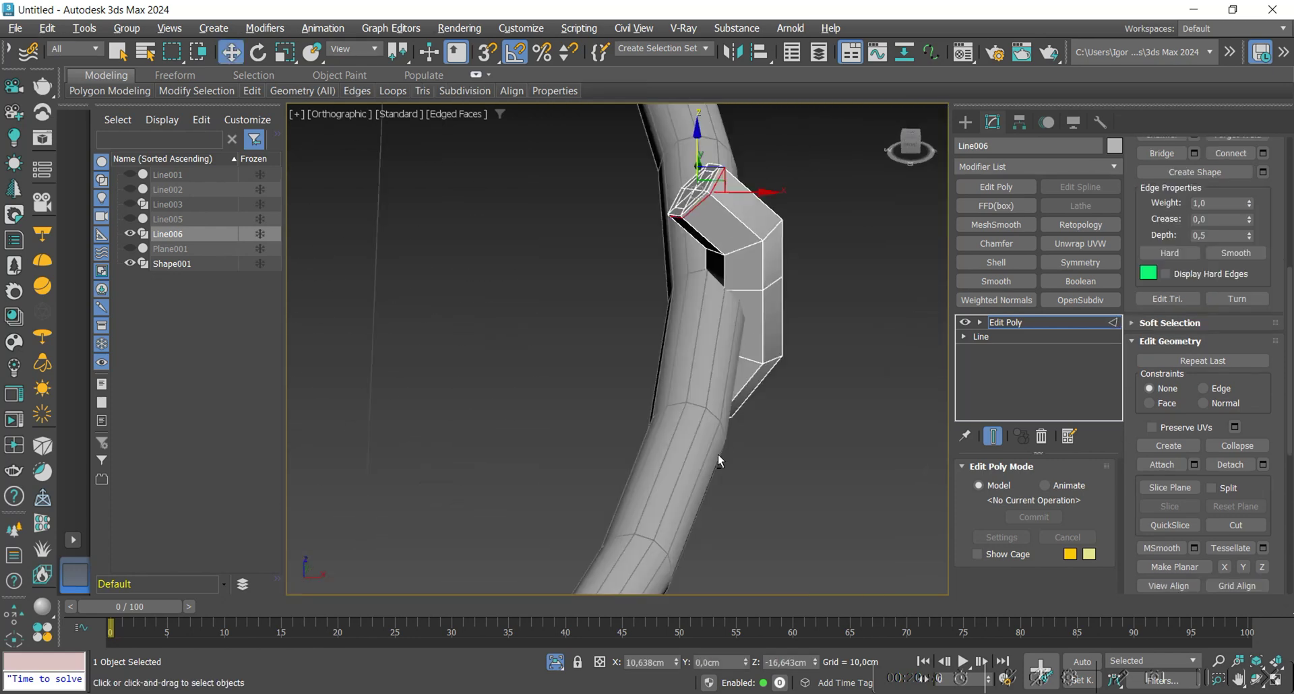
alt+middle_drag(713, 457, 711, 395)
scroll(711, 395, up, 5)
double_click(736, 405)
scroll(775, 324, down, 4)
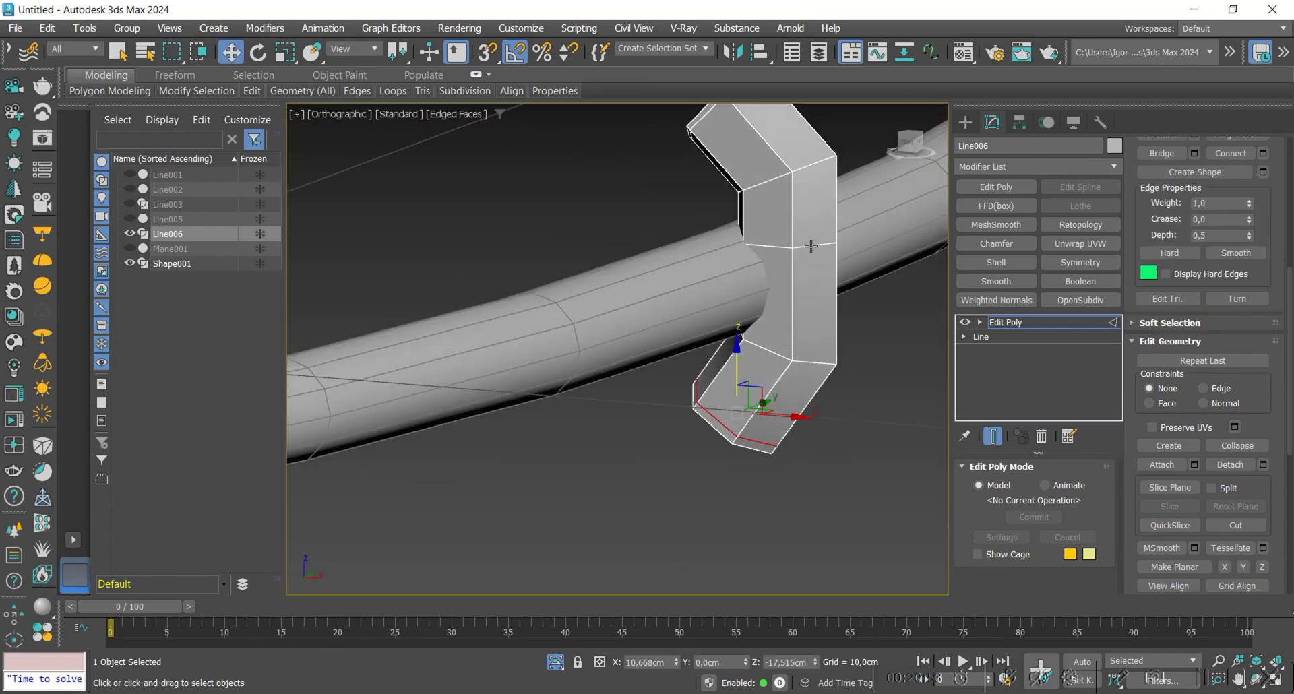
alt+middle_drag(796, 313, 755, 156)
scroll(750, 353, down, 4)
alt+middle_drag(750, 352, 784, 370)
key(2)
Step: Prepare to rotate the clip around the ring, using the transform coordinate center and the ring shape as the picked reference coordinate system
scroll(818, 354, down, 2)
scroll(785, 371, down, 4)
scroll(784, 370, up, 5)
scroll(784, 345, down, 3)
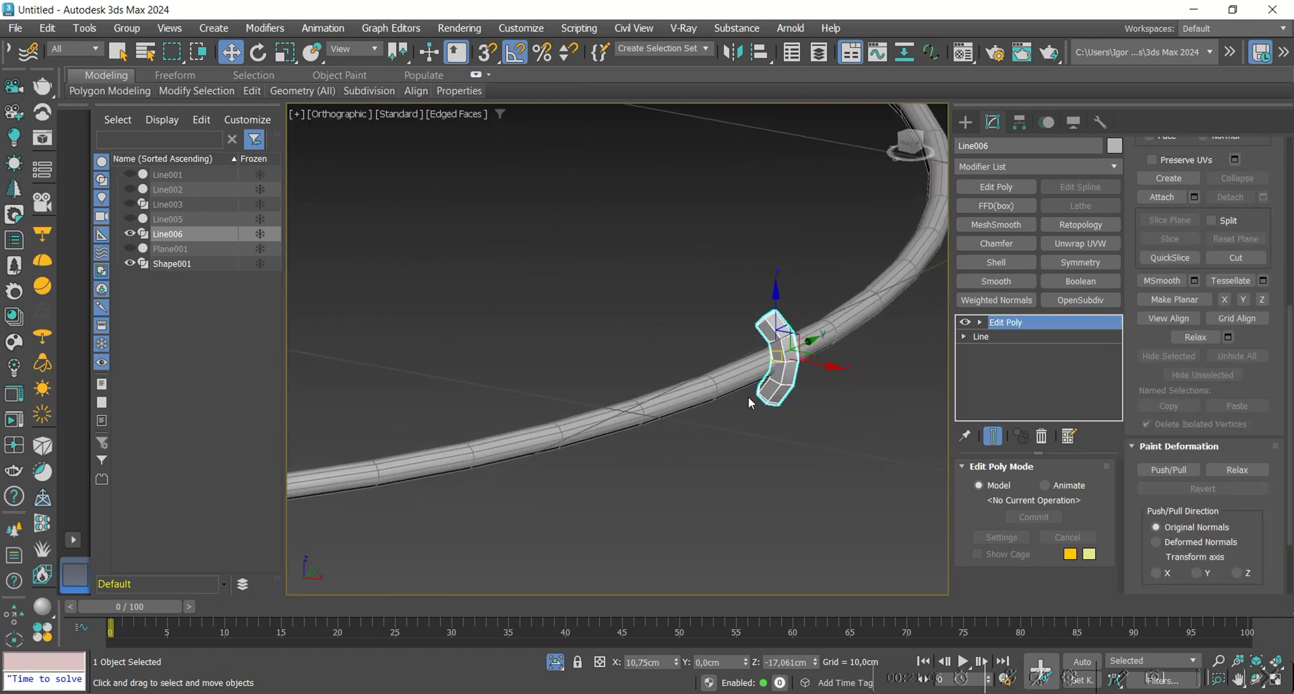
scroll(748, 398, down, 5)
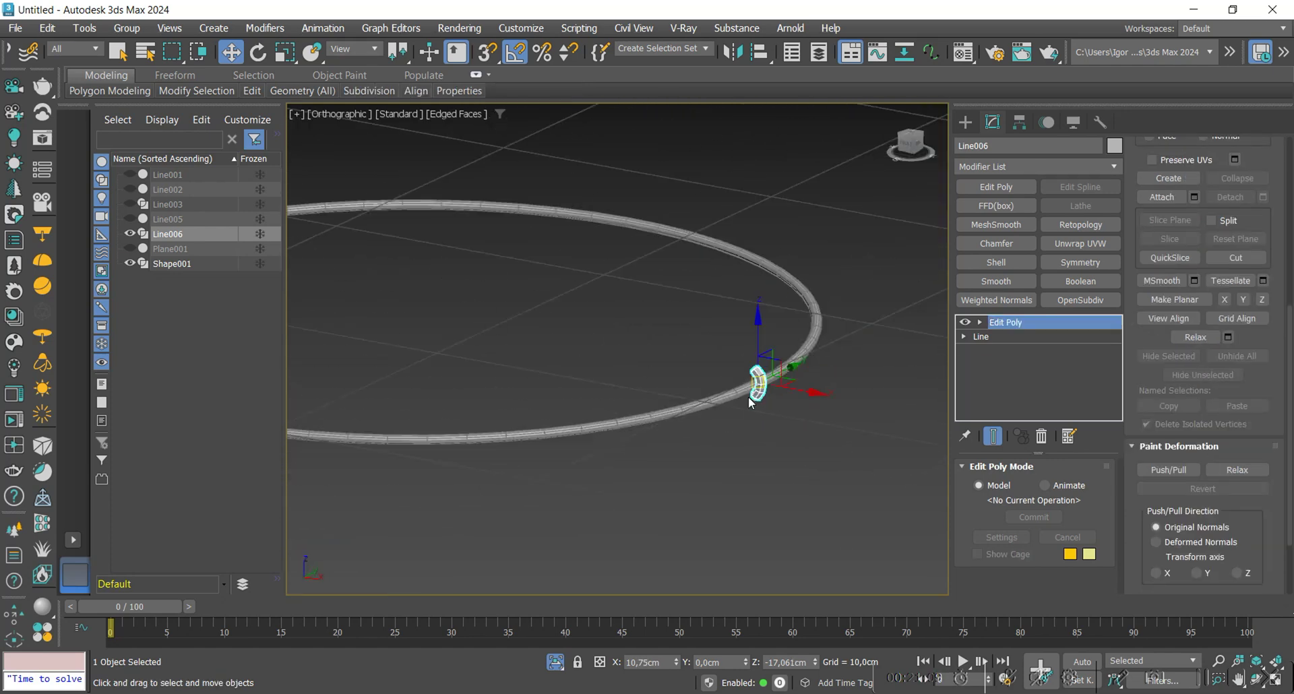
alt+middle_drag(667, 352, 716, 390)
key(e)
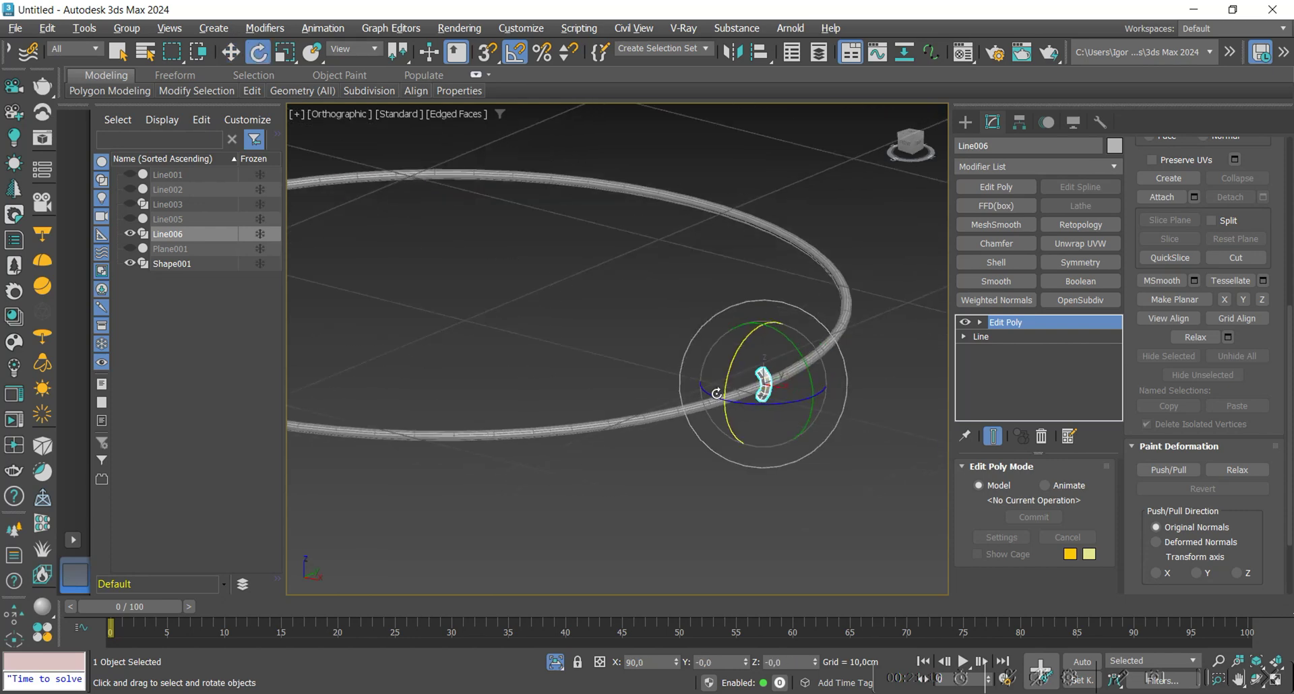
click(400, 60)
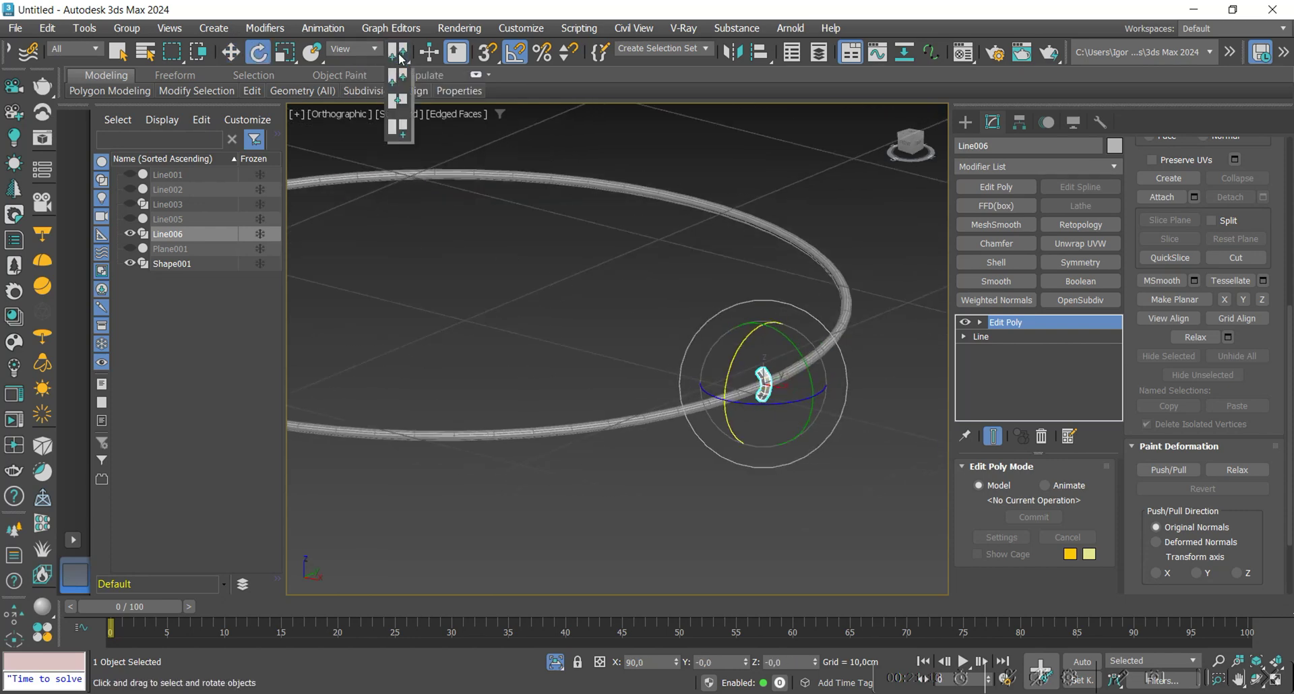
click(398, 130)
click(358, 48)
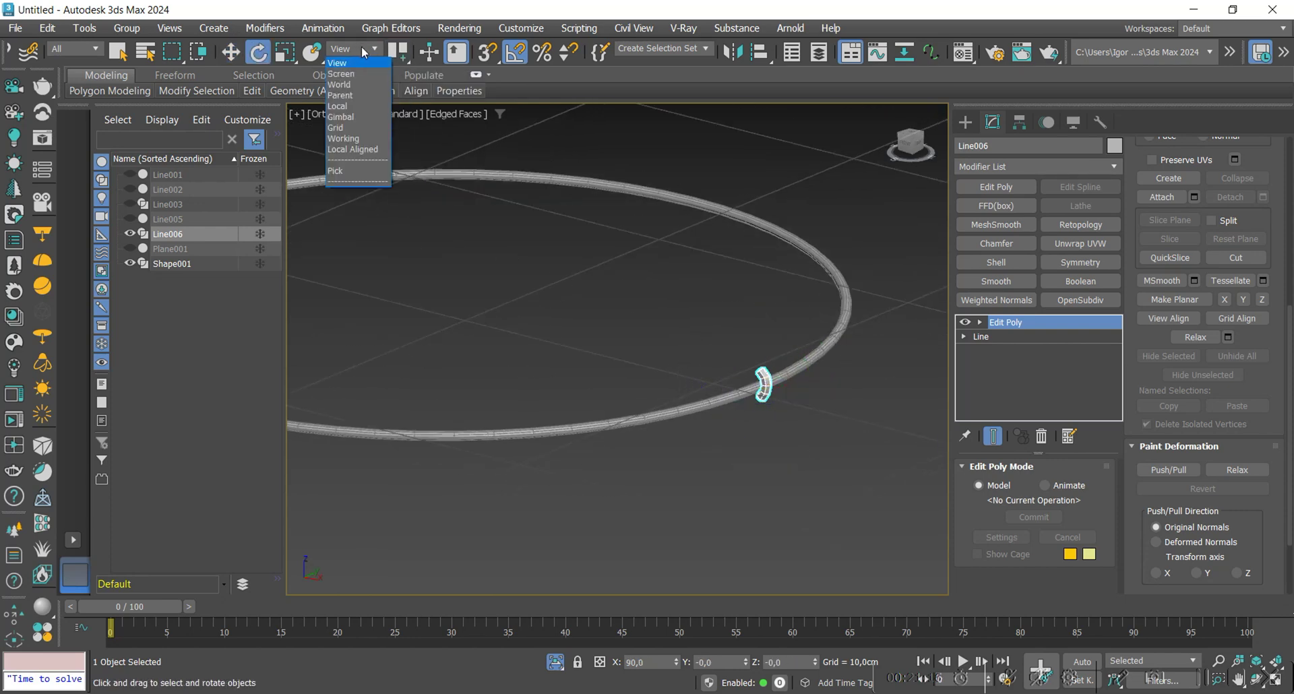
click(336, 170)
click(664, 189)
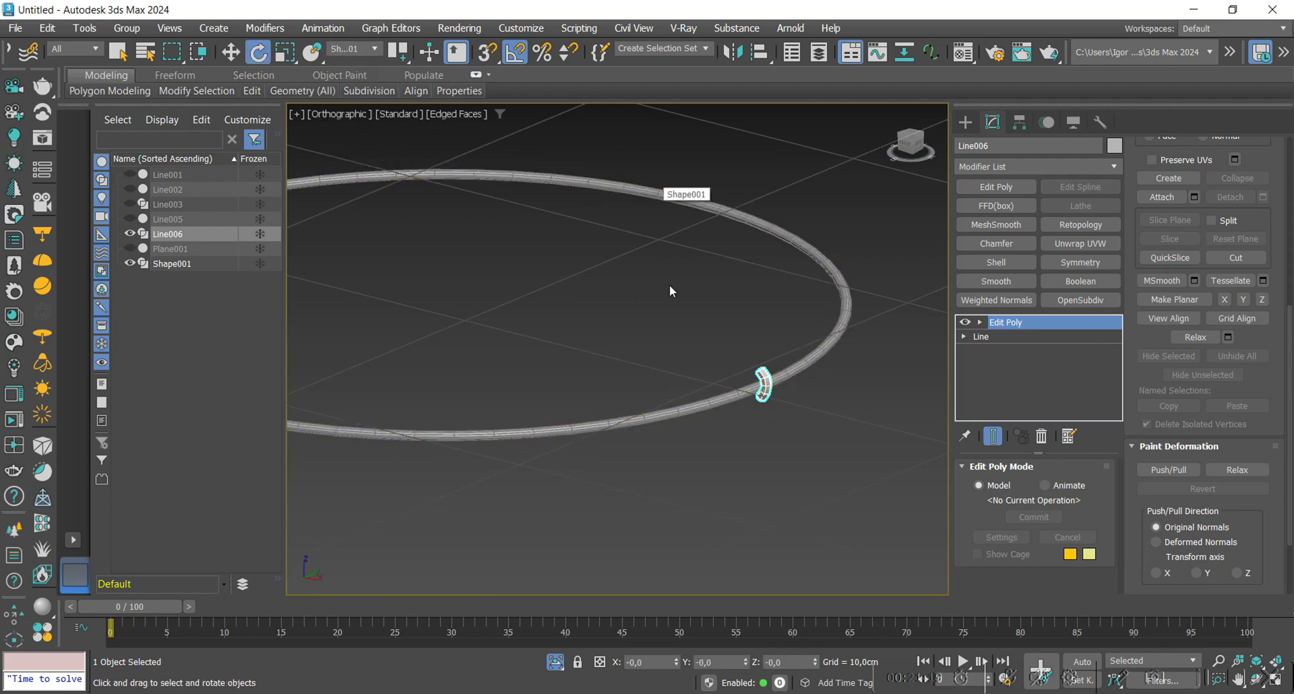
Step: Clone the clip around the ring as 17 independent copies, rotating it -20 degrees per copy about the vertical axis
scroll(698, 375, down, 5)
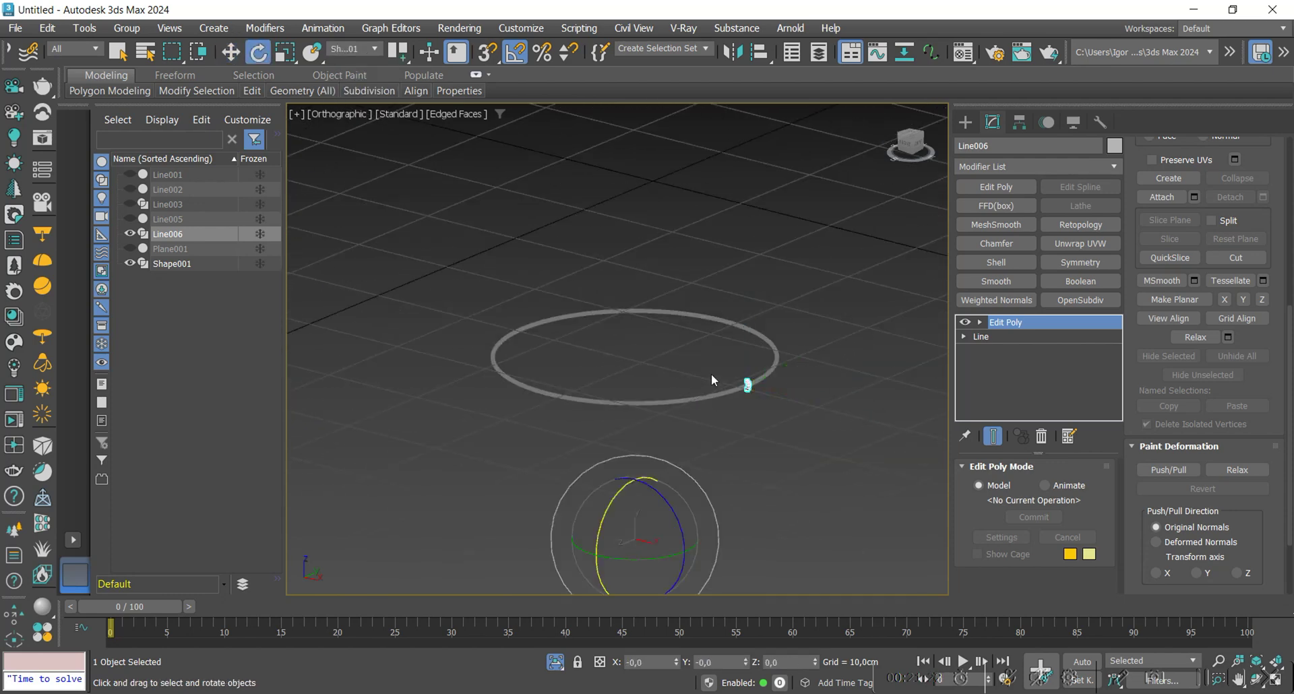
alt+middle_drag(711, 374, 708, 438)
middle_drag(654, 560, 677, 481)
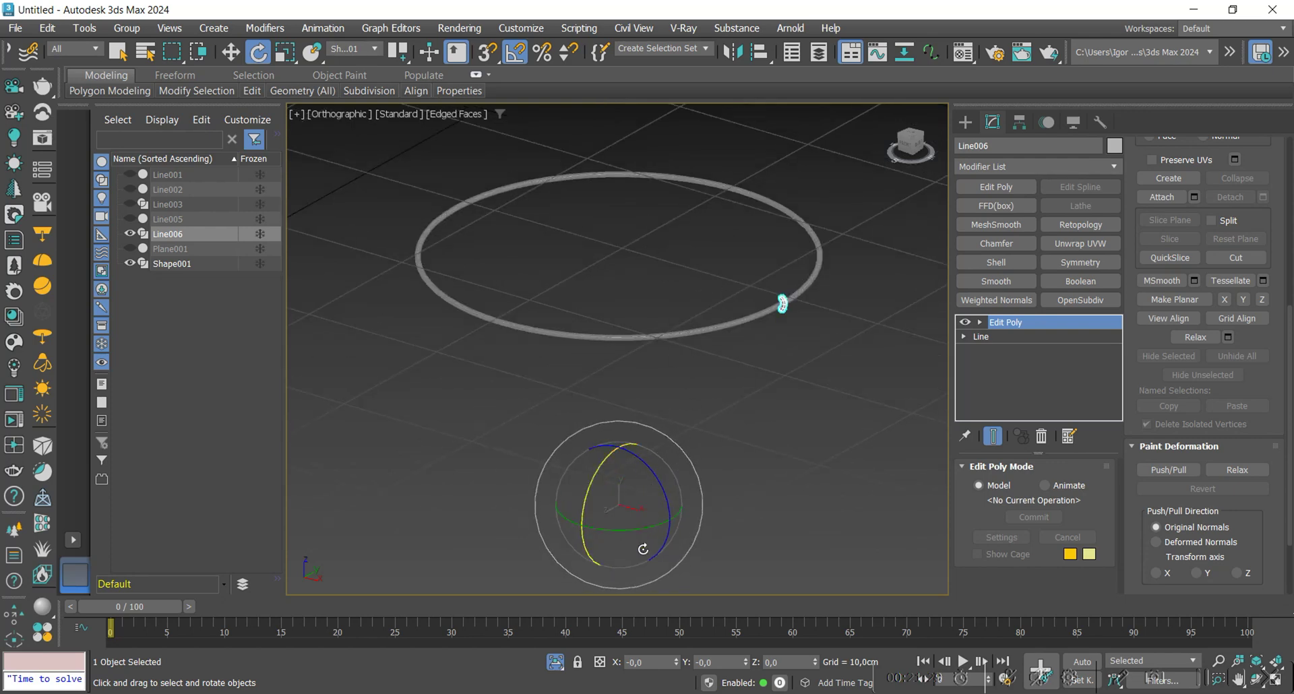
shift+drag(632, 535, 617, 535)
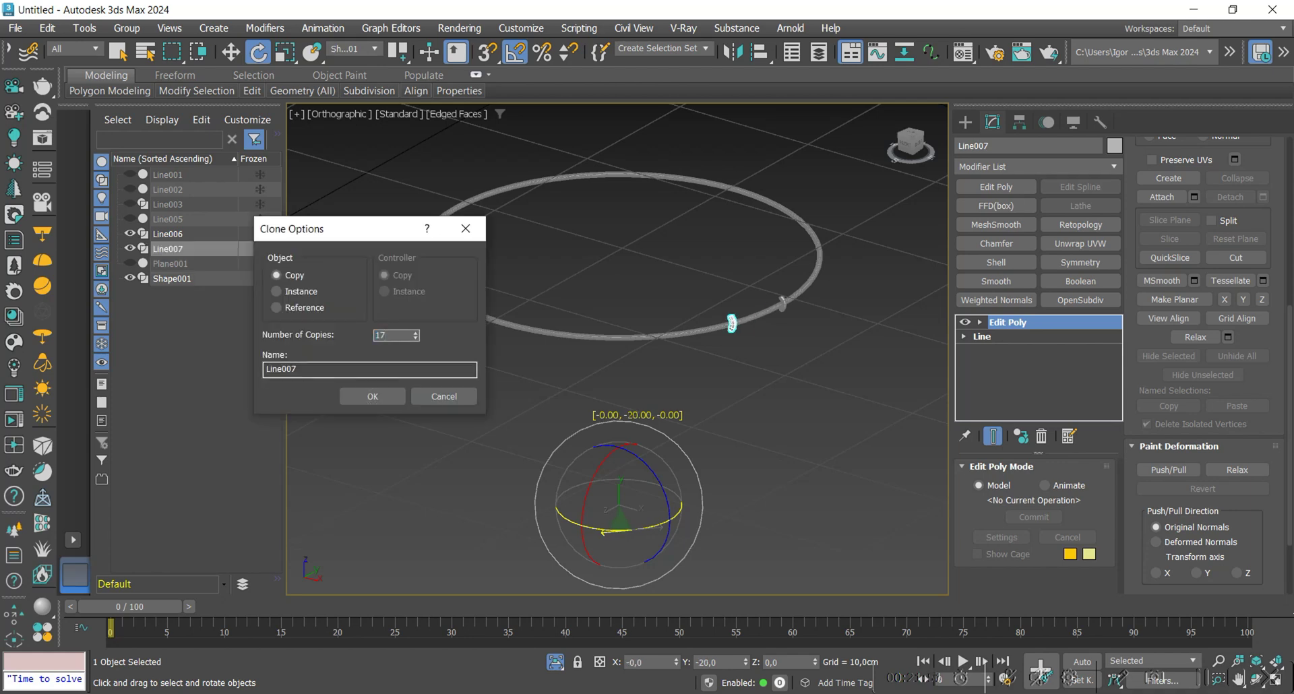
click(374, 397)
Step: Turn off the edged-faces display and delete the guide ring shape, keeping only the clips
key(w)
alt+middle_drag(726, 428, 755, 424)
key(F4)
scroll(775, 315, up, 4)
scroll(829, 331, down, 2)
click(795, 348)
key(Delete)
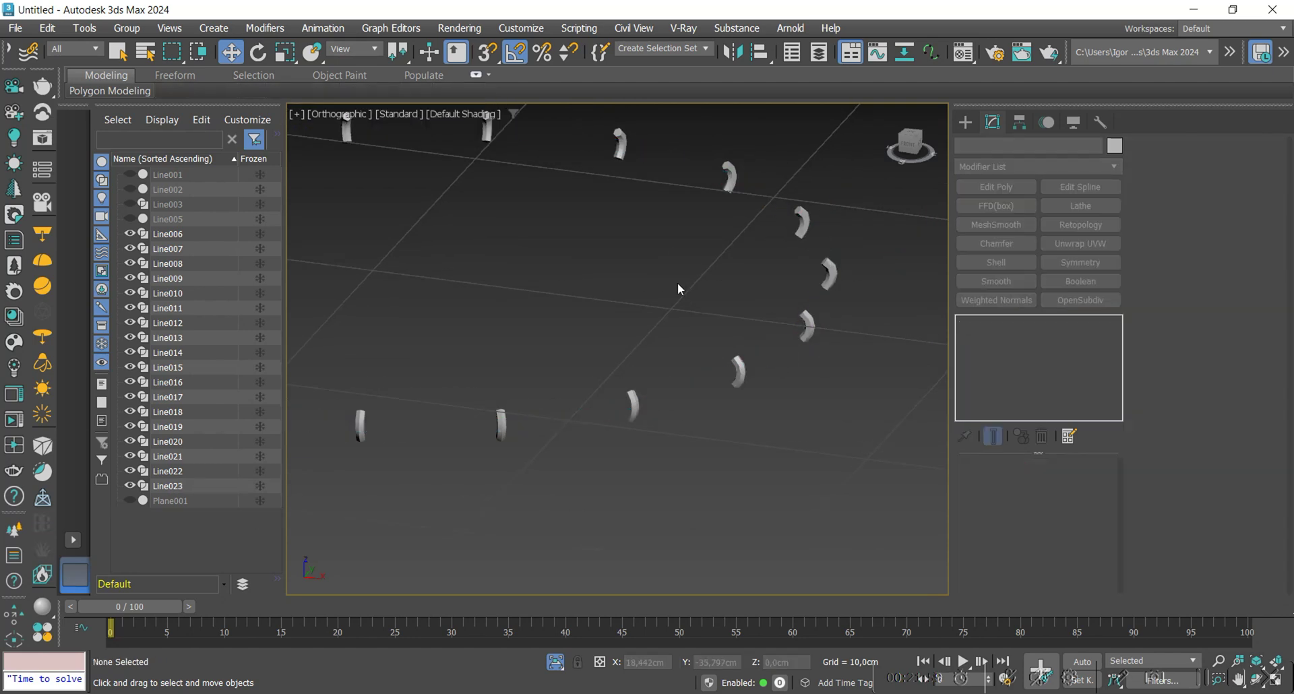
Step: Attach all the copied clips, Line007 to Line023, to the original clip as one object
scroll(807, 431, down, 2)
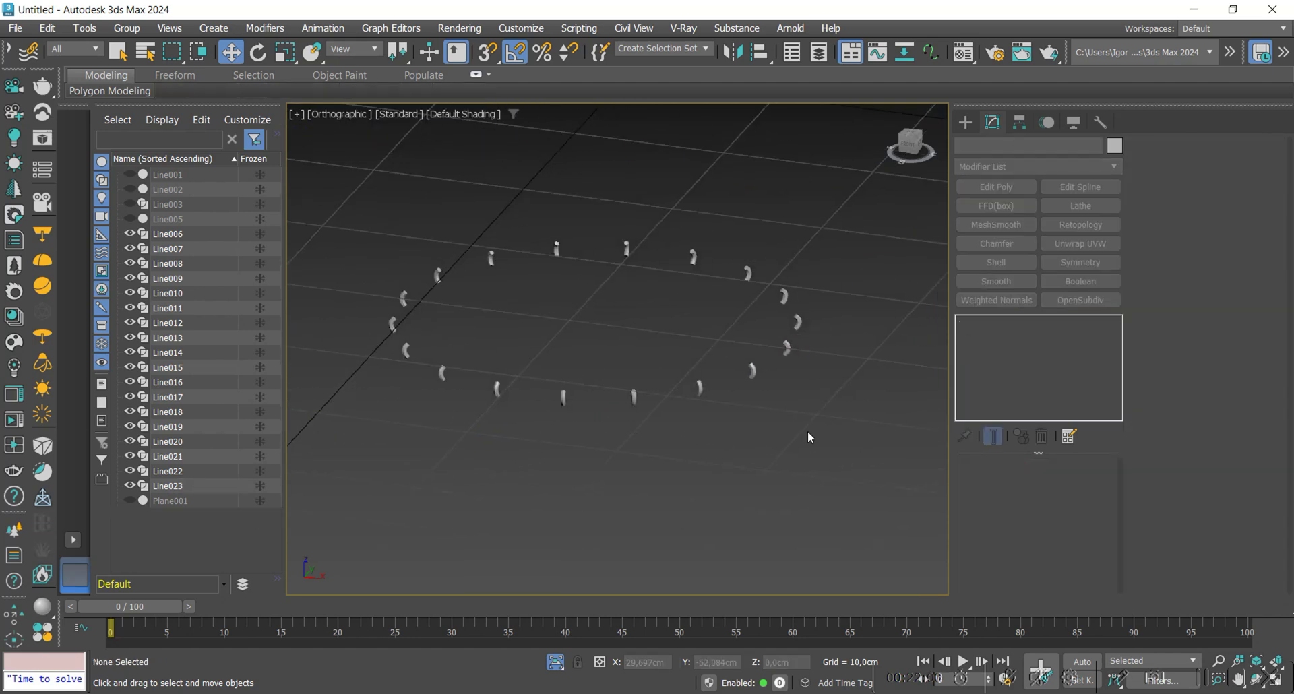
click(790, 349)
click(1193, 541)
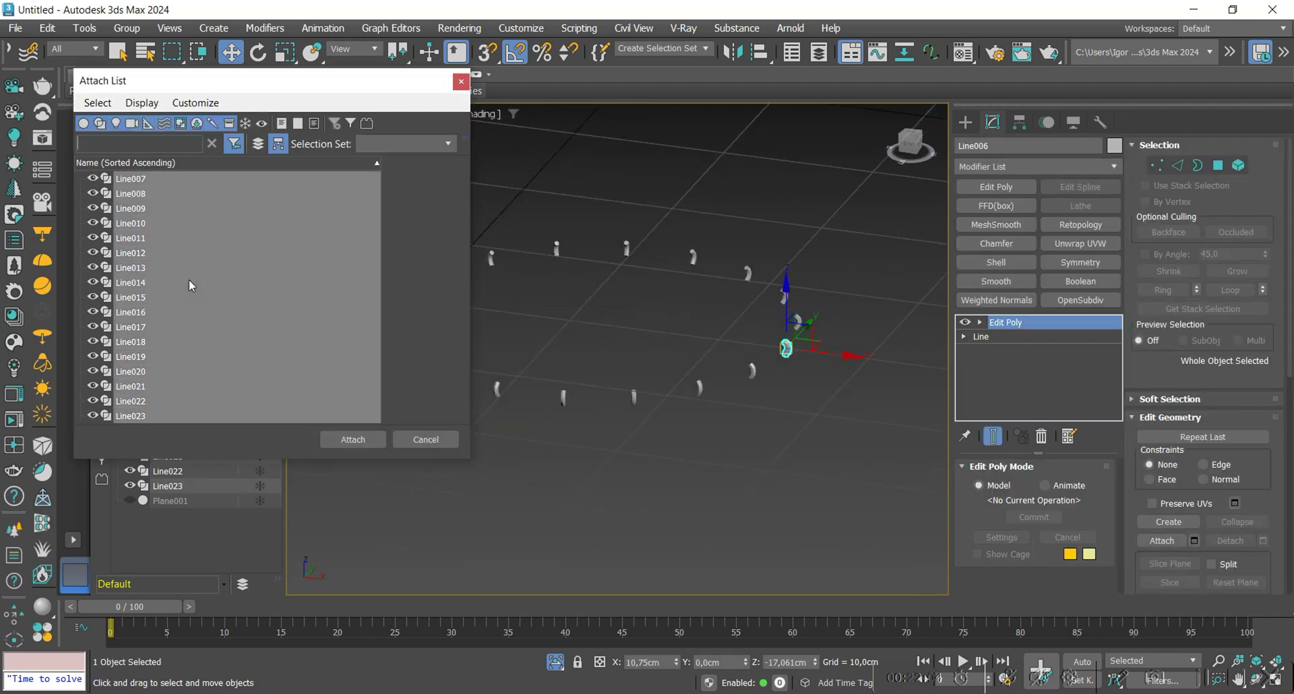
click(352, 440)
scroll(742, 337, up, 3)
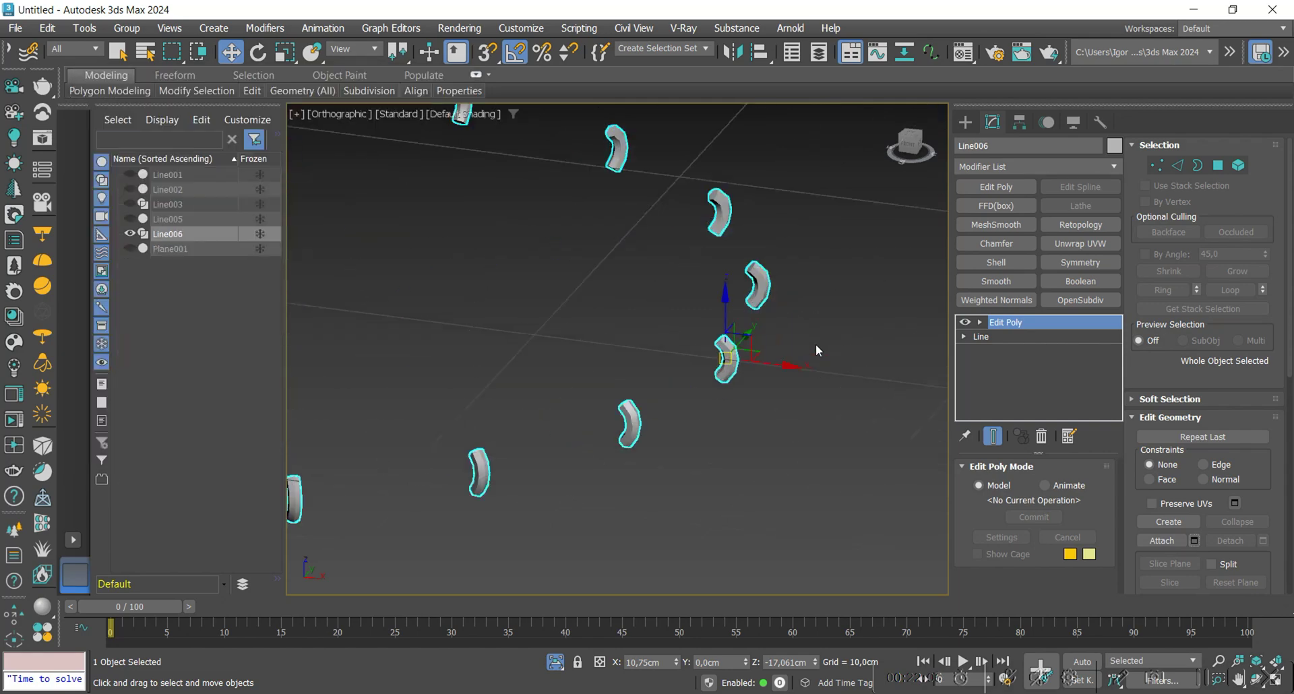
Step: Add an OpenSubdiv modifier to the combined clips and exit isolation to bring back the rest of the bulb
click(1051, 305)
click(779, 403)
key(alt+q)
scroll(782, 370, down, 5)
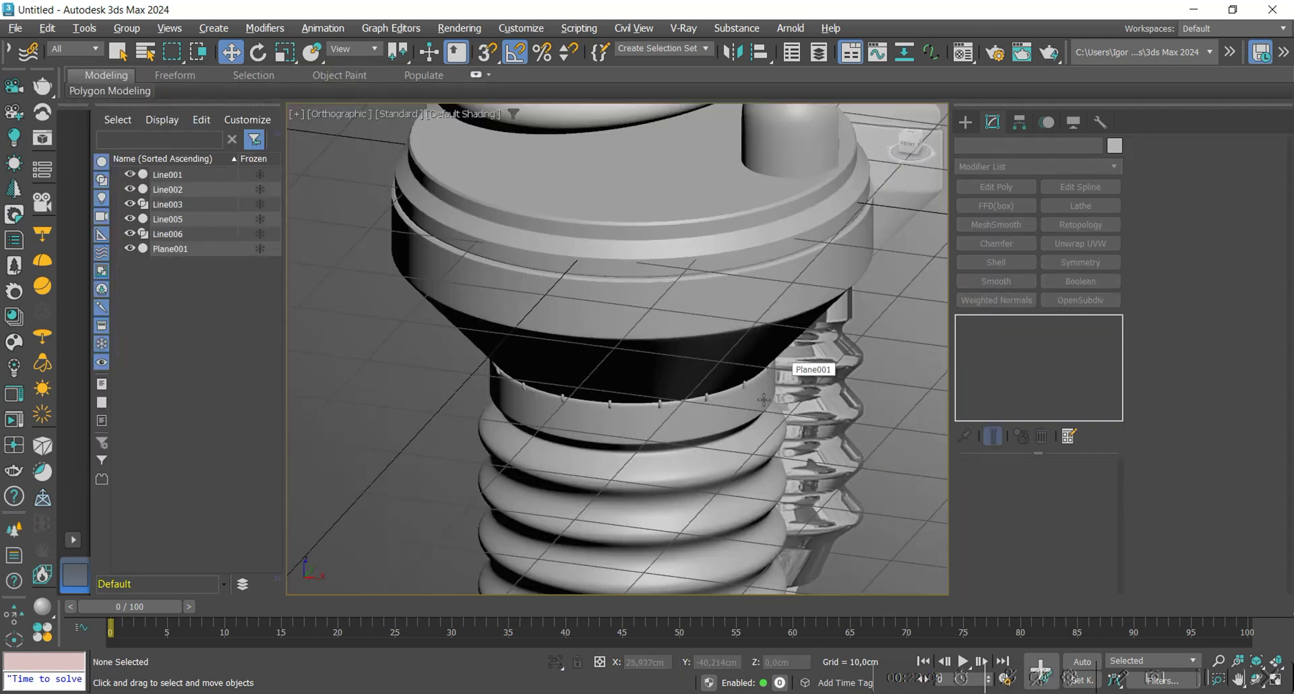
Step: Select the screw base, clip ring, housing and spiral tube together and isolate them from the reference image plane
alt+middle_drag(741, 415, 728, 390)
scroll(714, 405, down, 4)
alt+middle_drag(699, 468, 688, 442)
scroll(688, 443, up, 6)
scroll(585, 393, down, 3)
click(596, 394)
ctrl+click(614, 381)
ctrl+click(629, 250)
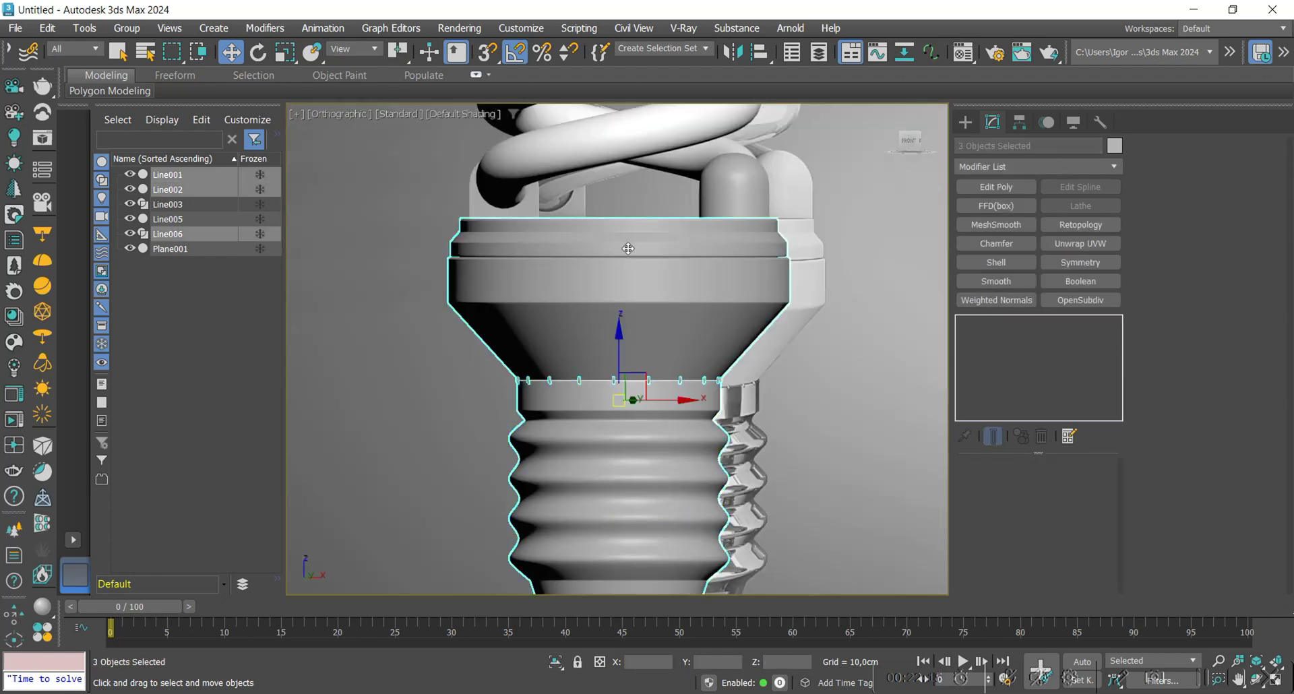
ctrl+click(728, 176)
scroll(617, 349, down, 5)
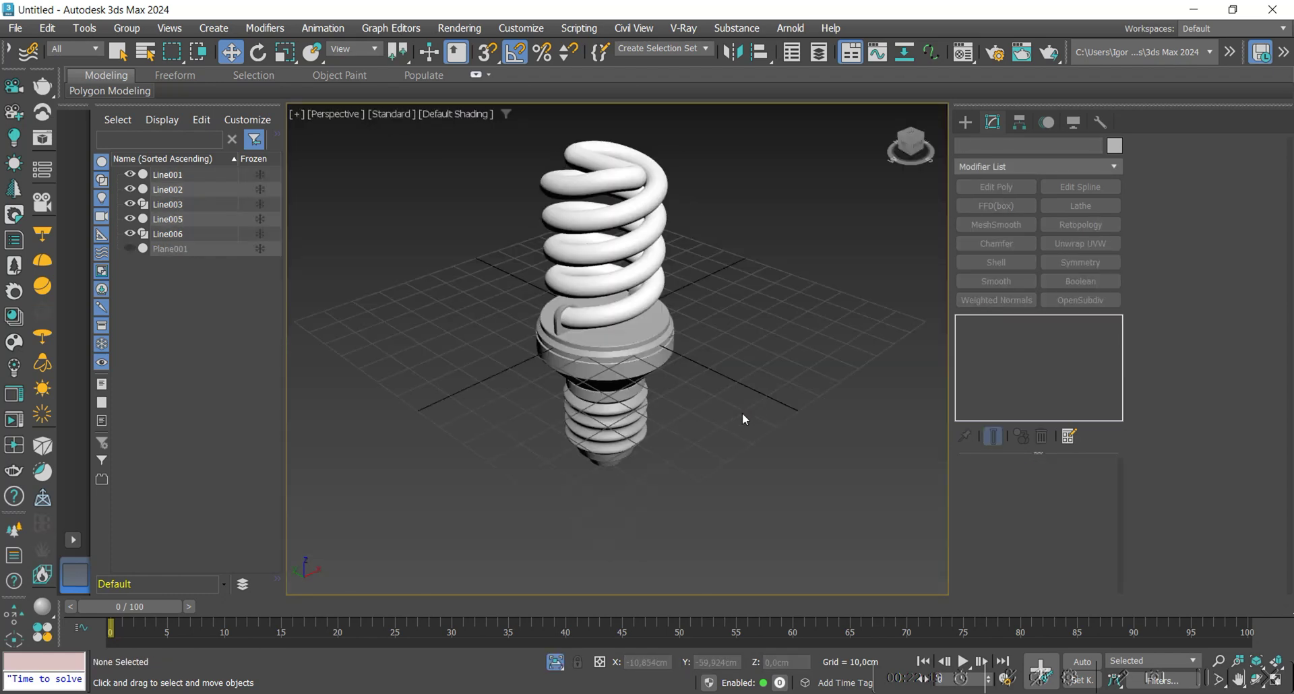
scroll(735, 417, up, 2)
alt+middle_drag(714, 426, 624, 386)
scroll(629, 417, up, 4)
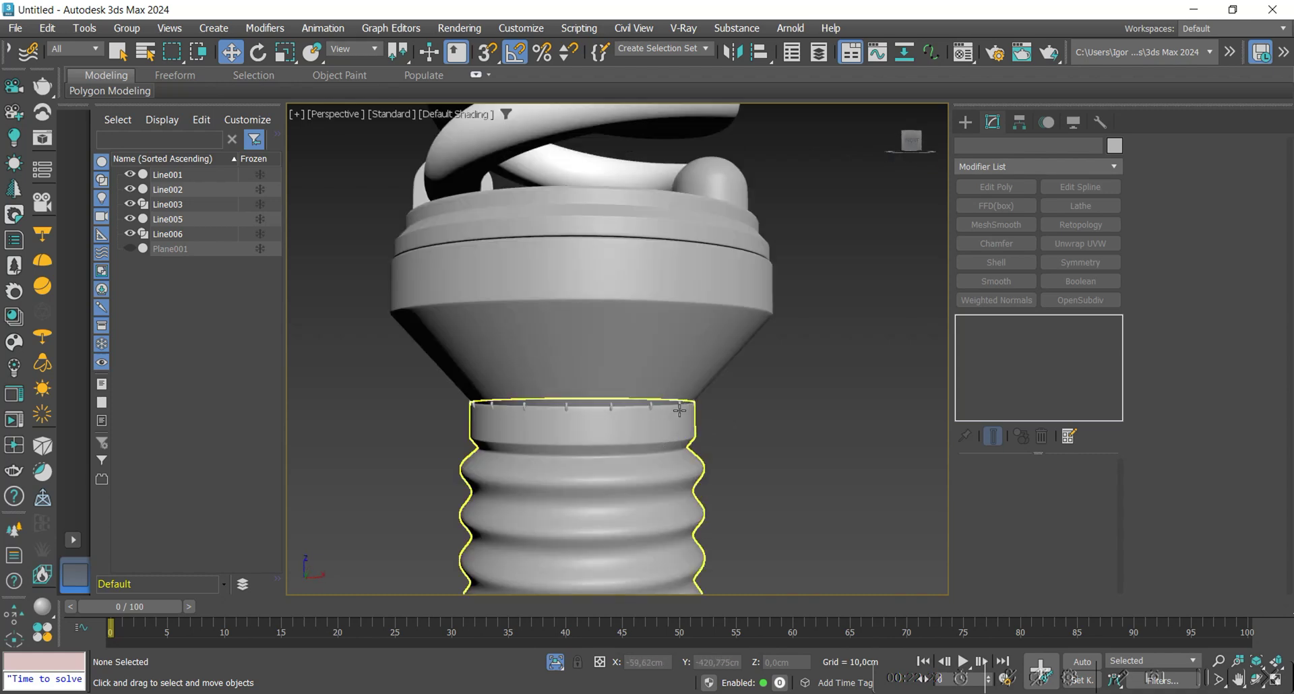
scroll(686, 405, down, 8)
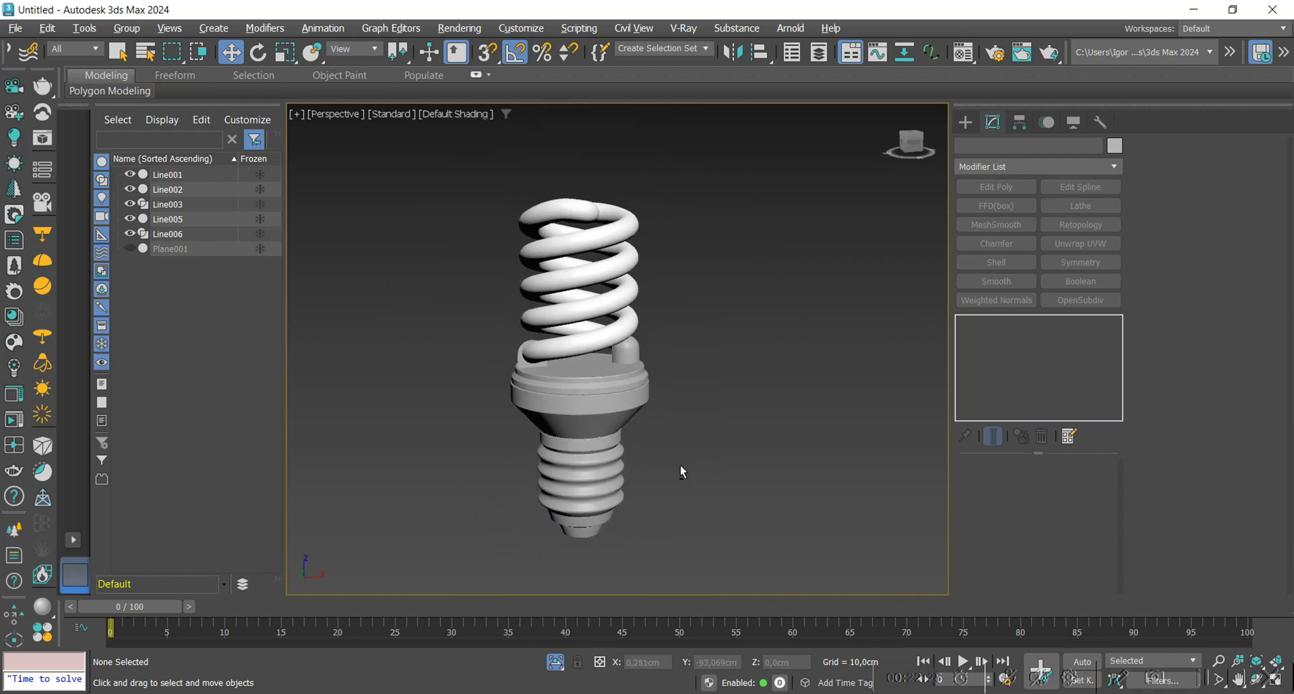